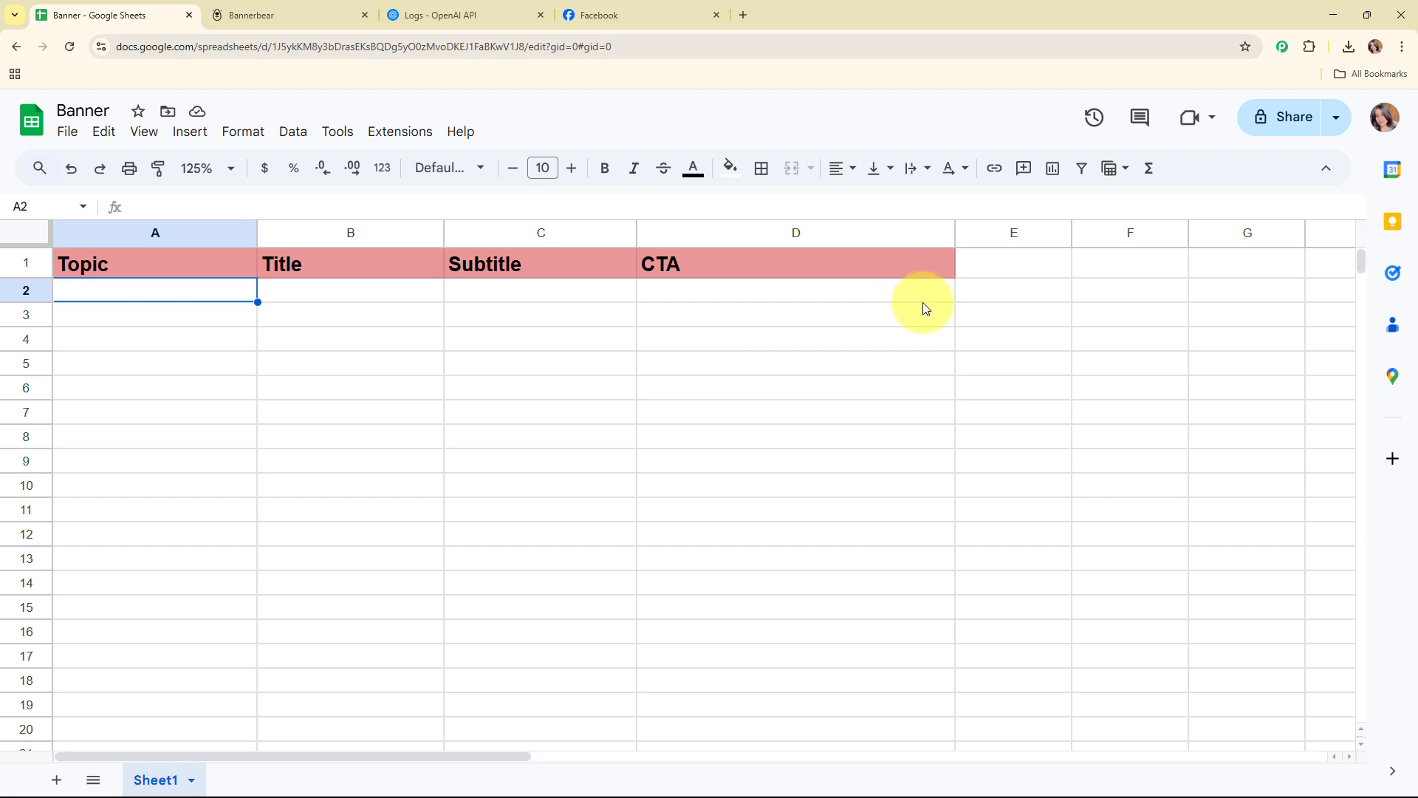
Move the OpenAI API tab ahead of Bannerbear, directly beside the Banner spreadsheet, and return to the spreadsheet.
{"action": "left_click", "coordinate": [414, 8]}
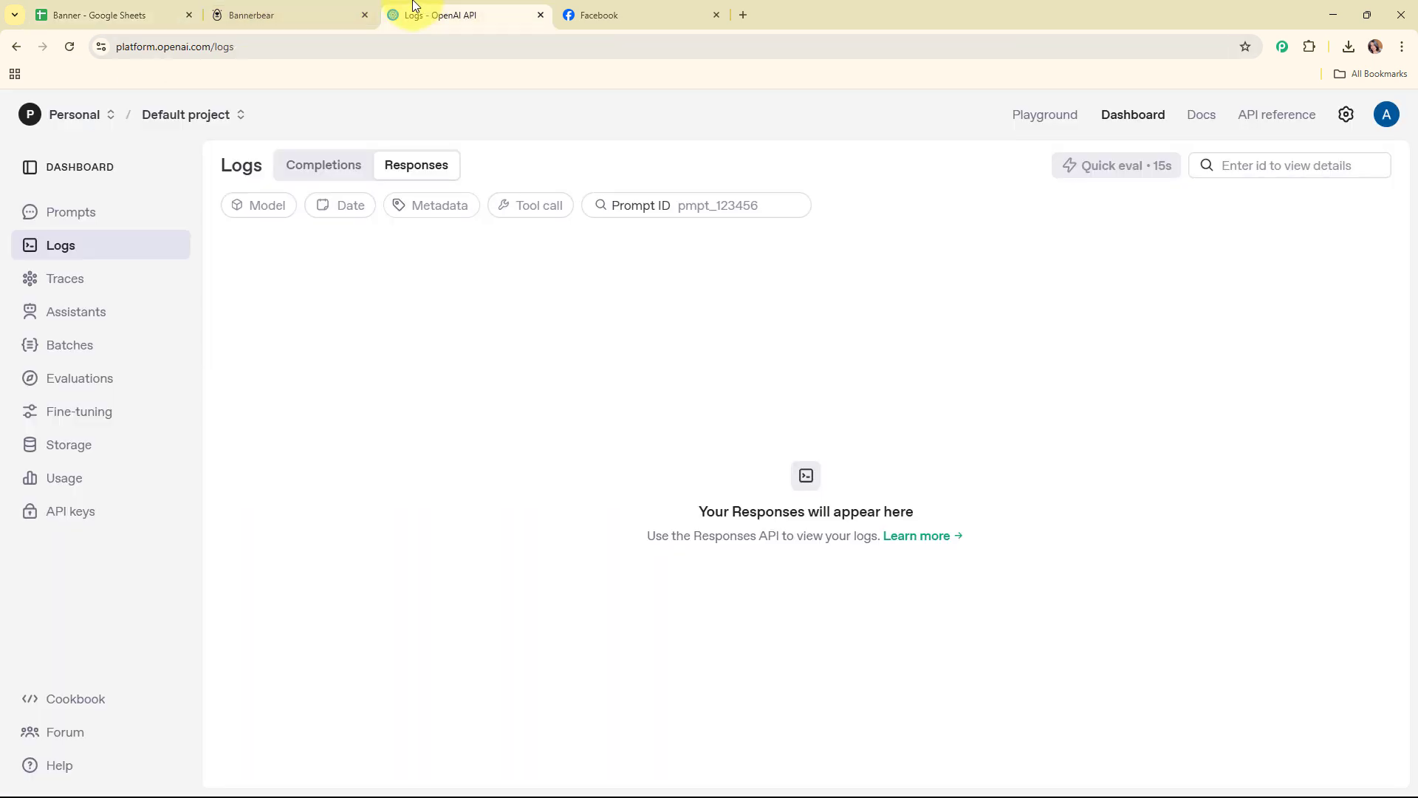
{"action": "left_click_drag", "start_coordinate": [413, 6], "coordinate": [347, 11]}
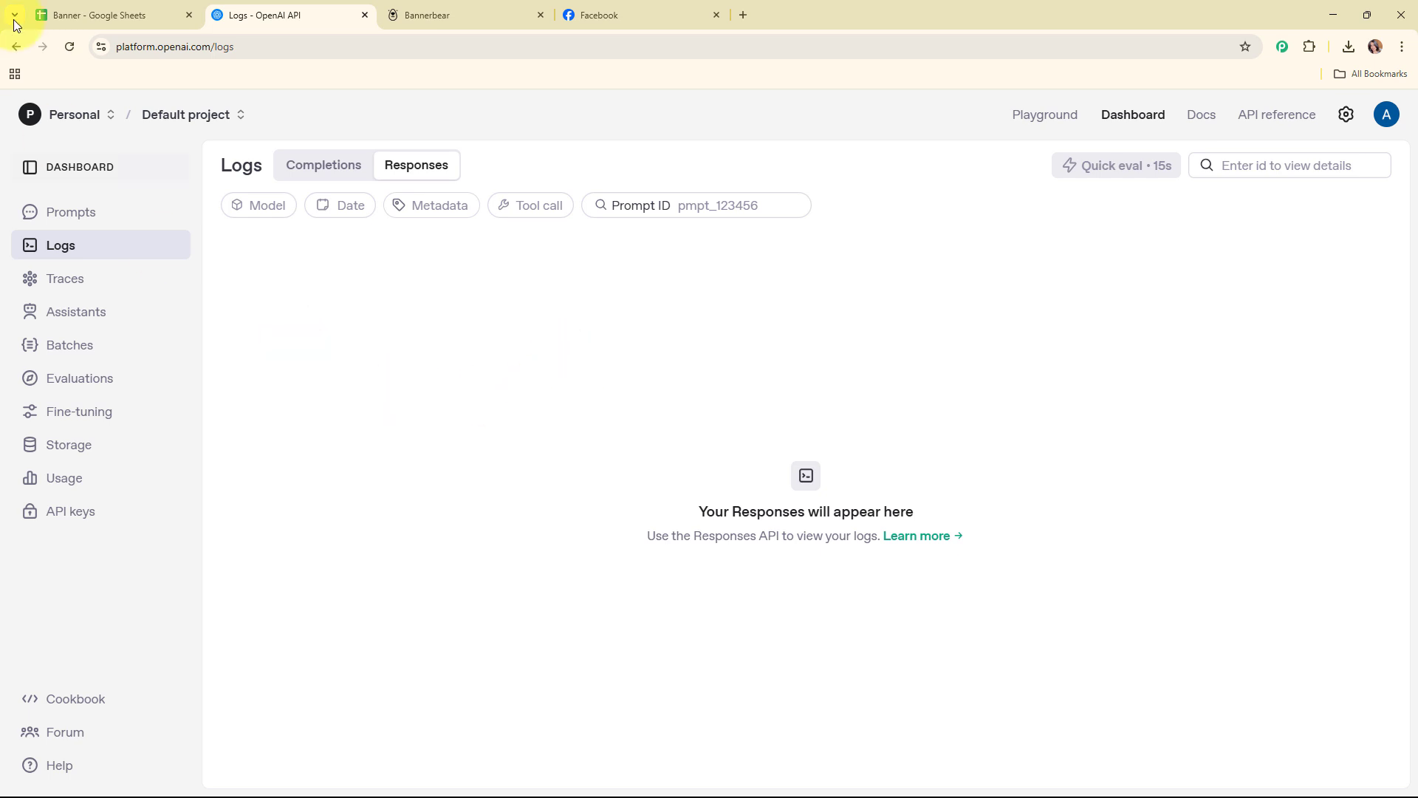
{"action": "left_click", "coordinate": [64, 11]}
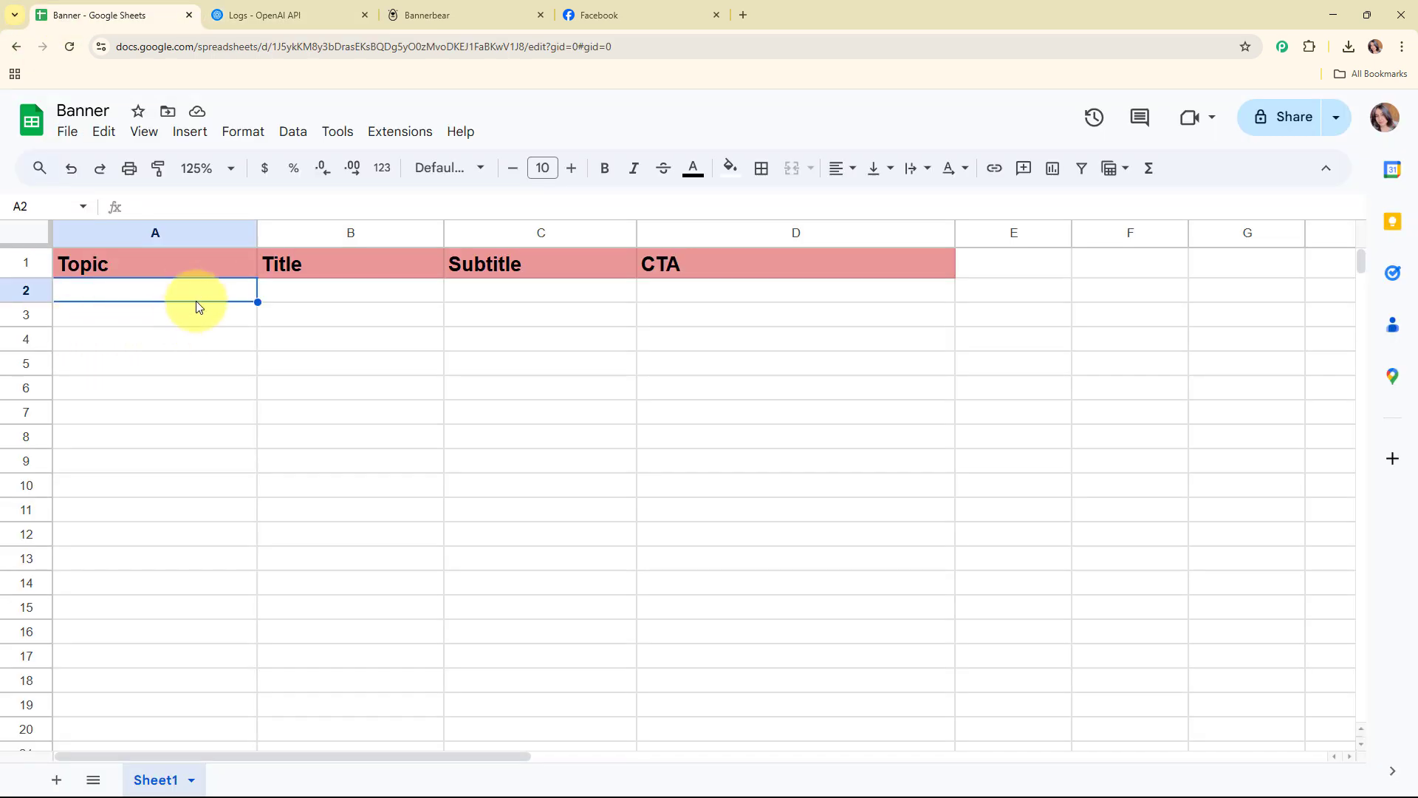
Review the OpenAI logs page, the Bannerbear dashboard and the Home Hub Real Estate Facebook page with its management sidebar collapsed.
{"action": "left_click", "coordinate": [314, 14]}
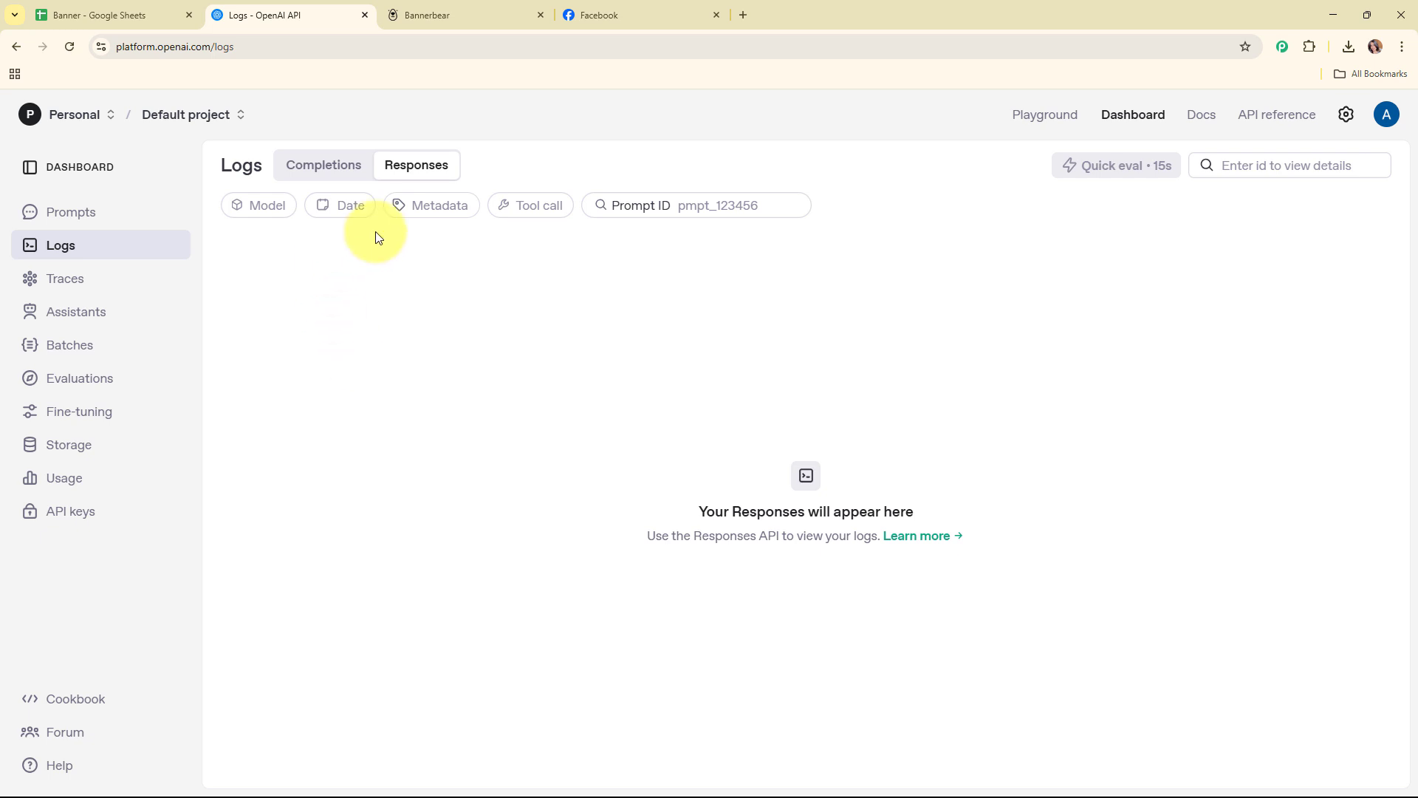
{"action": "left_click", "coordinate": [465, 9]}
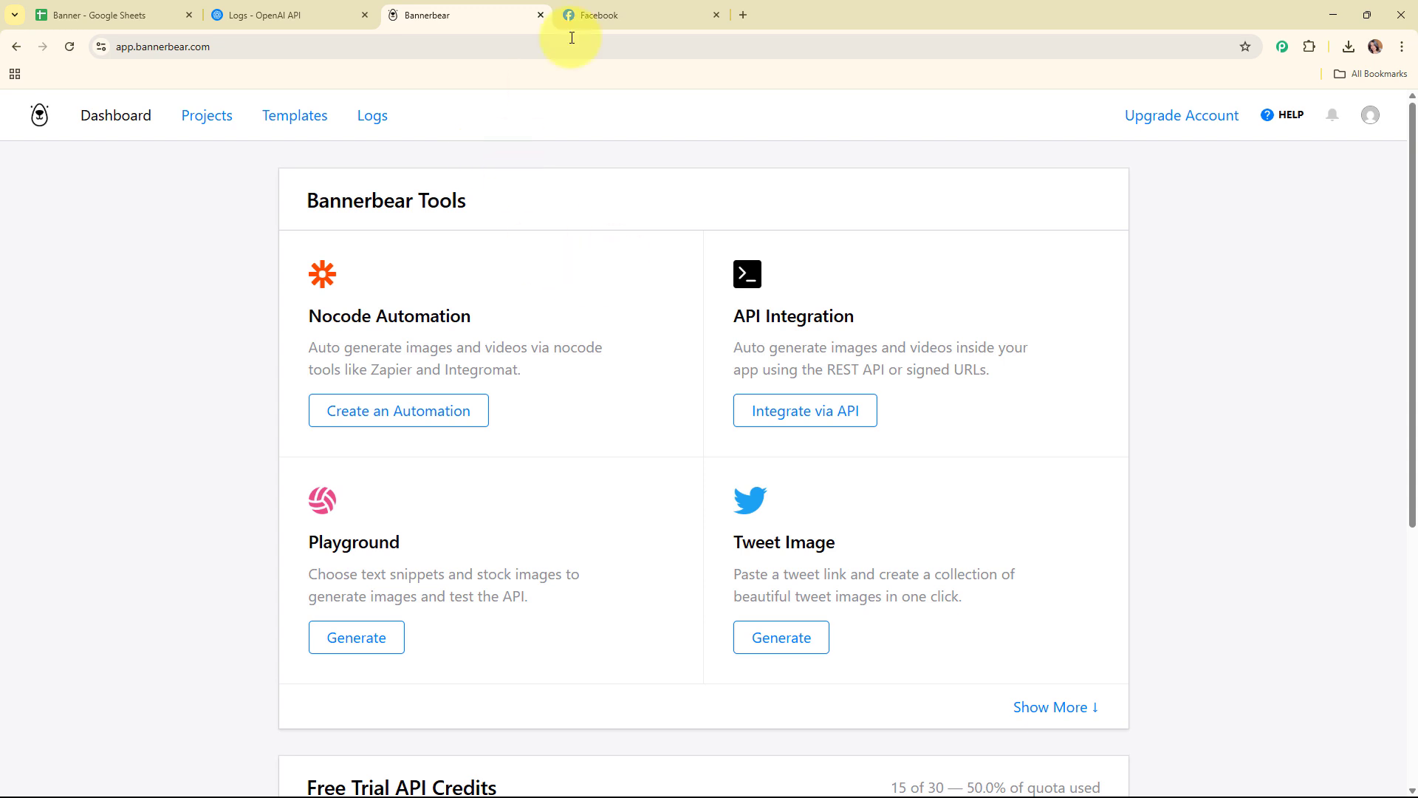
{"action": "left_click", "coordinate": [617, 11]}
{"action": "left_click", "coordinate": [176, 179]}
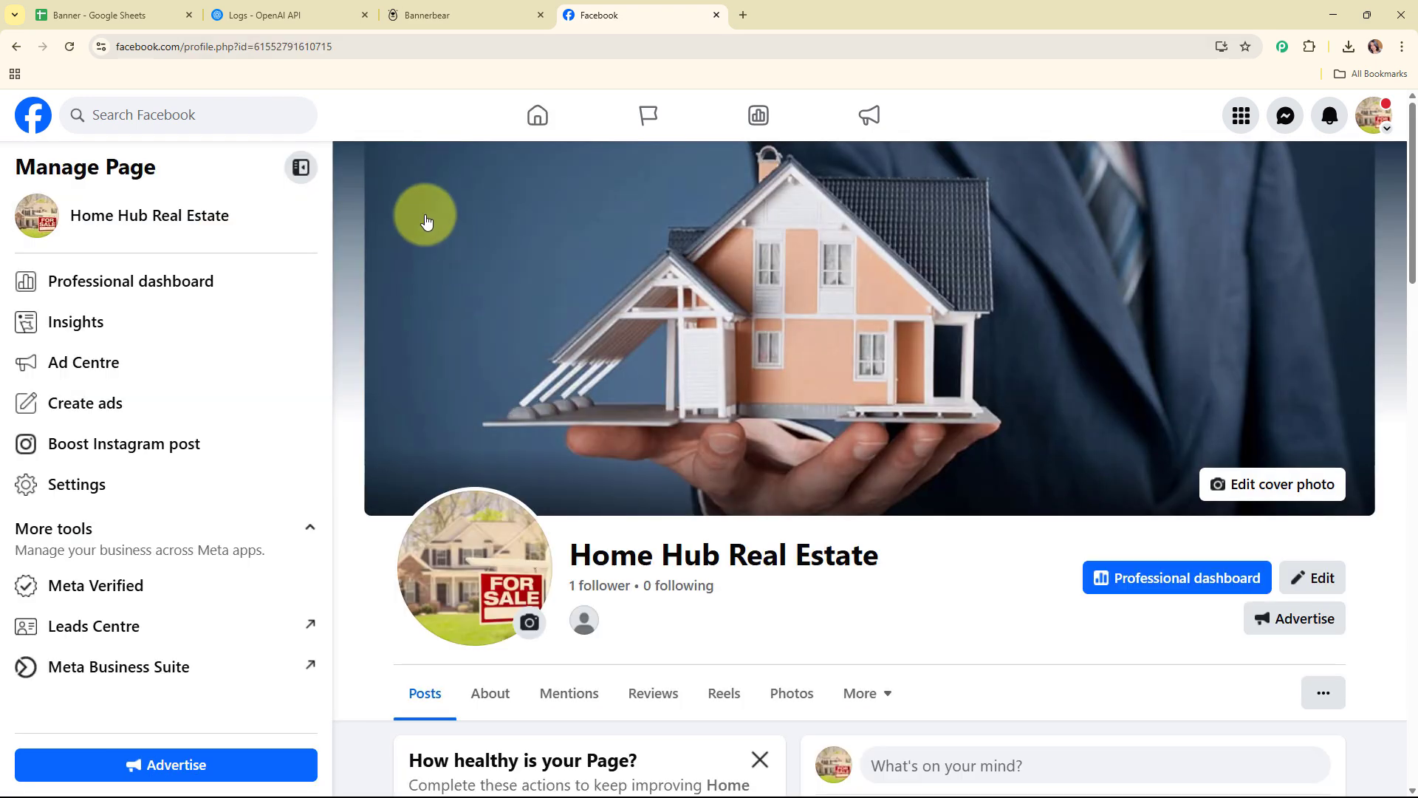
{"action": "left_click", "coordinate": [298, 165]}
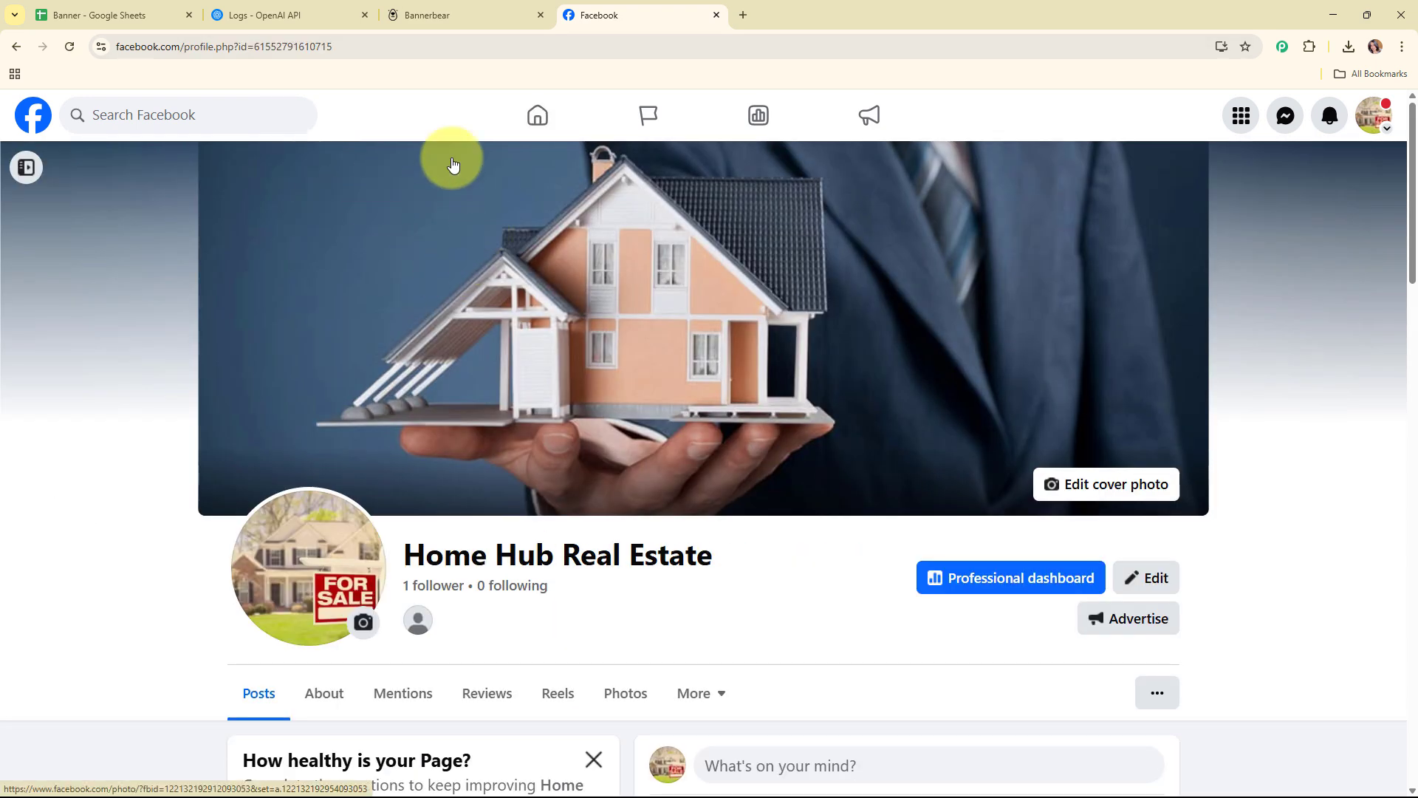
{"action": "left_click", "coordinate": [96, 13]}
{"action": "left_click", "coordinate": [274, 12]}
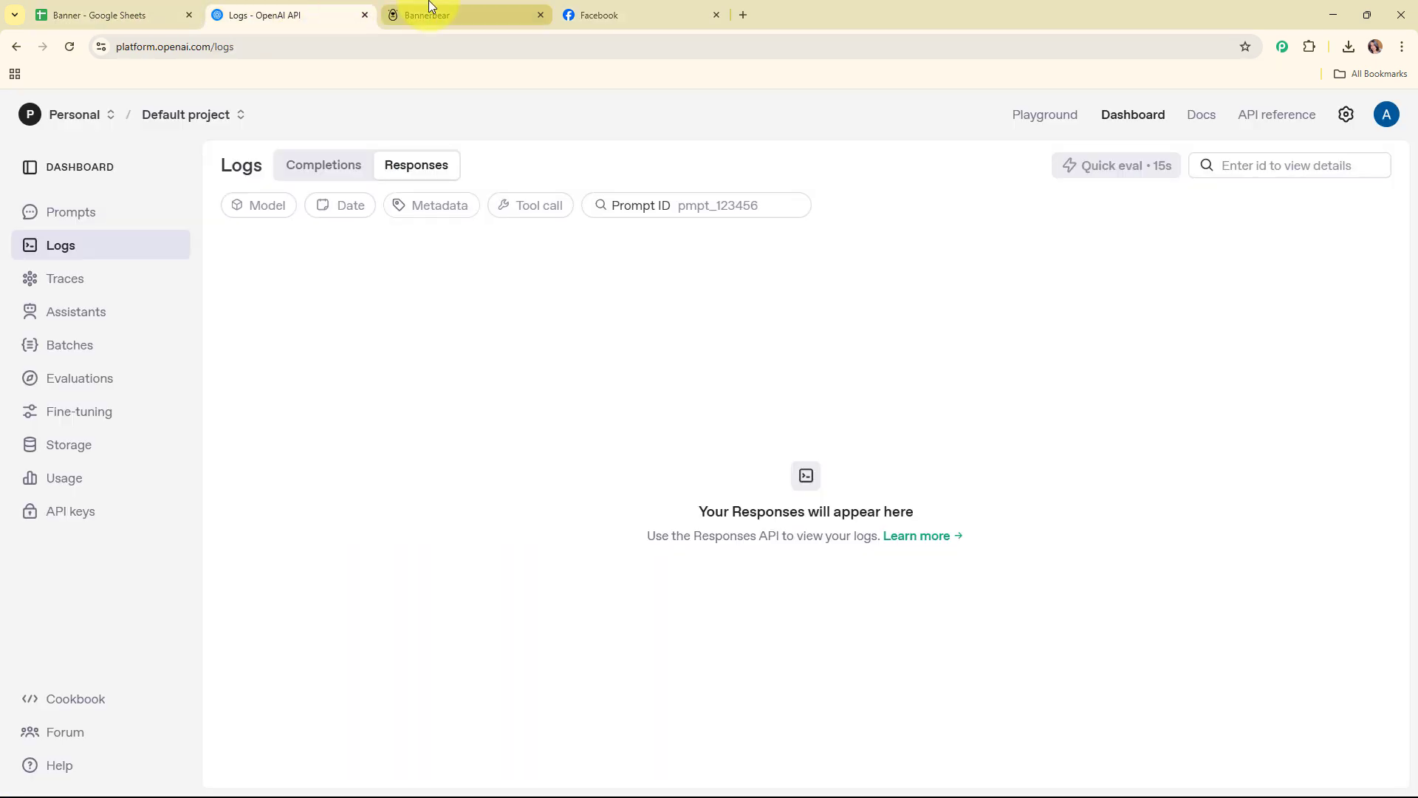
{"action": "left_click", "coordinate": [436, 11]}
{"action": "left_click", "coordinate": [664, 8]}
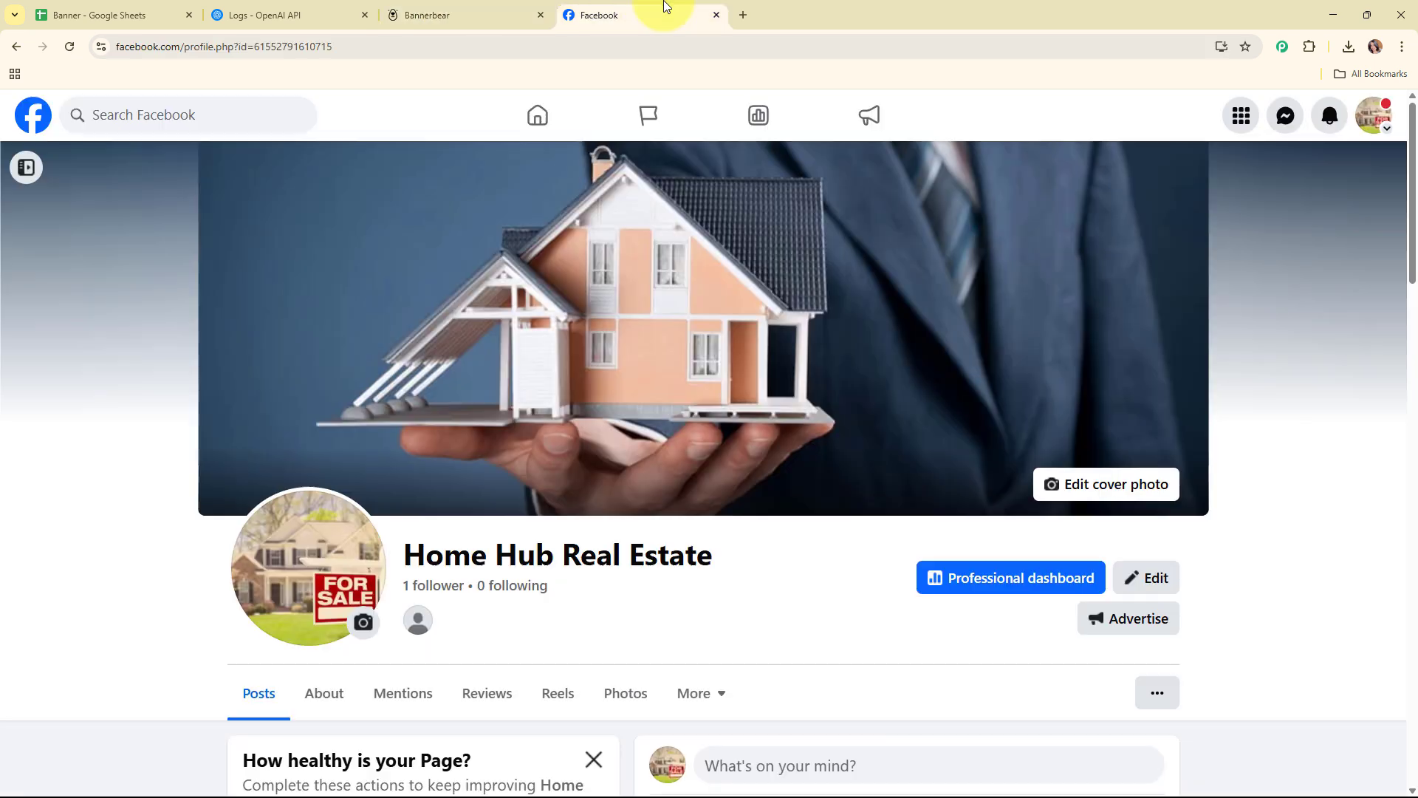
Open the Pabbly Connect website in a new browser tab.
{"action": "left_click", "coordinate": [742, 14]}
{"action": "type", "text": "p"}
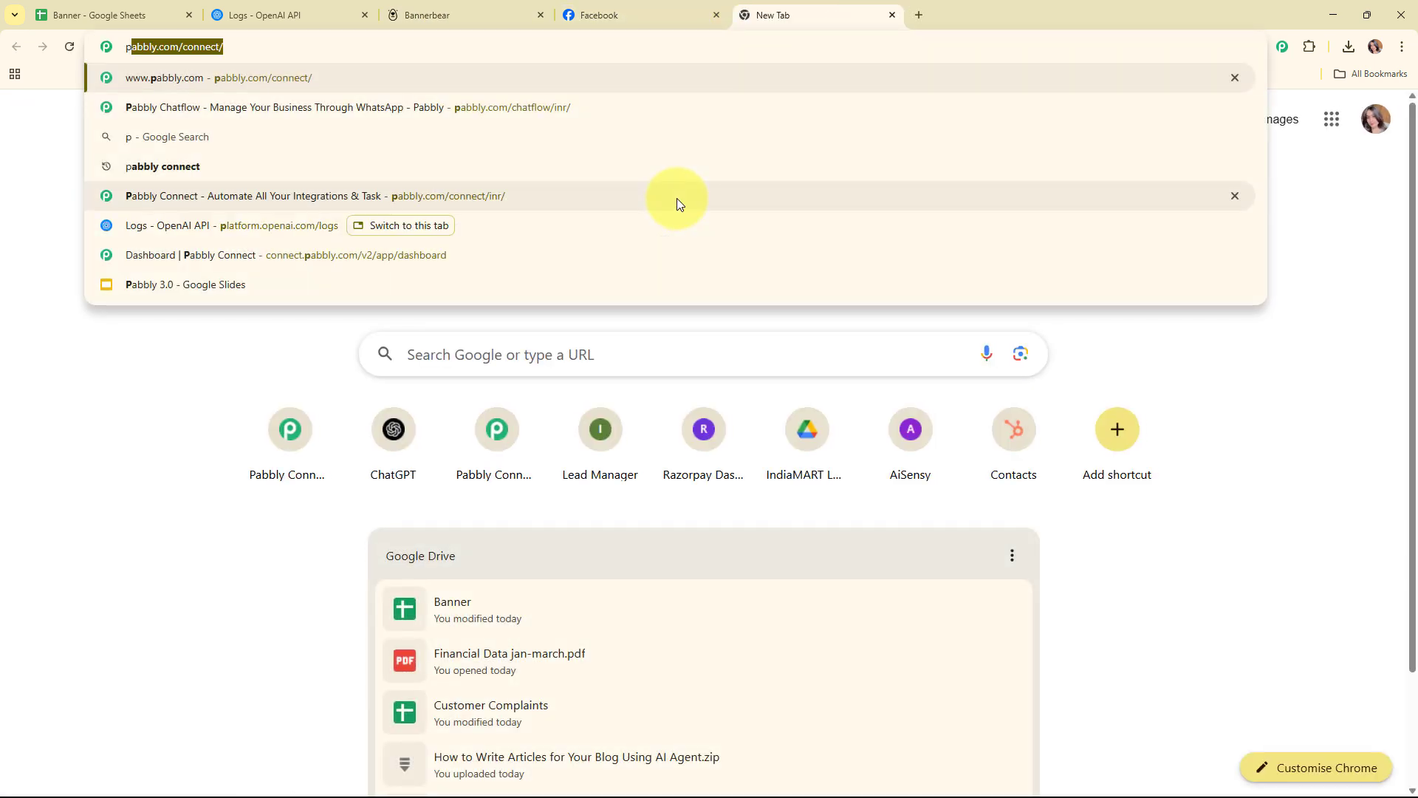
{"action": "type", "text": "abb"}
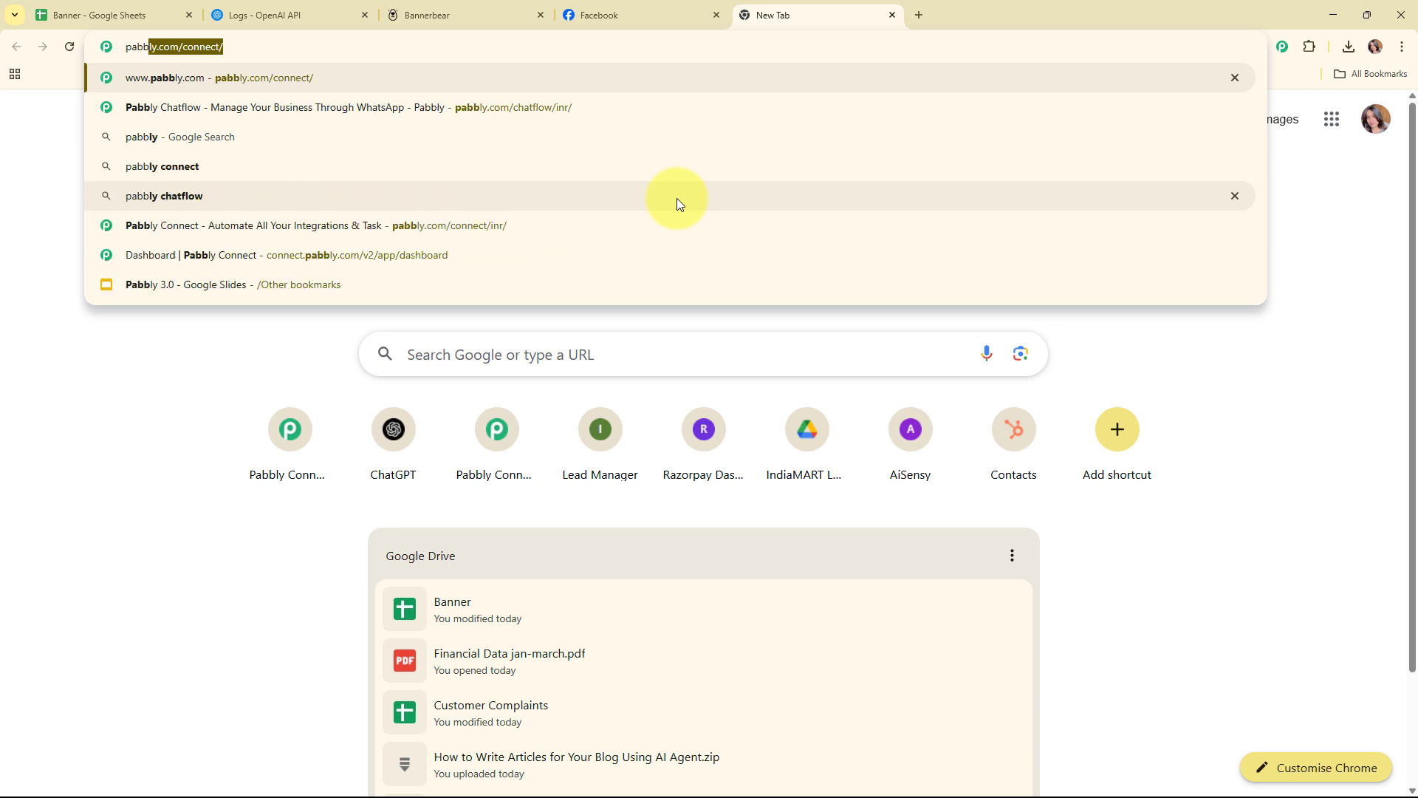
{"action": "key", "text": "Return"}
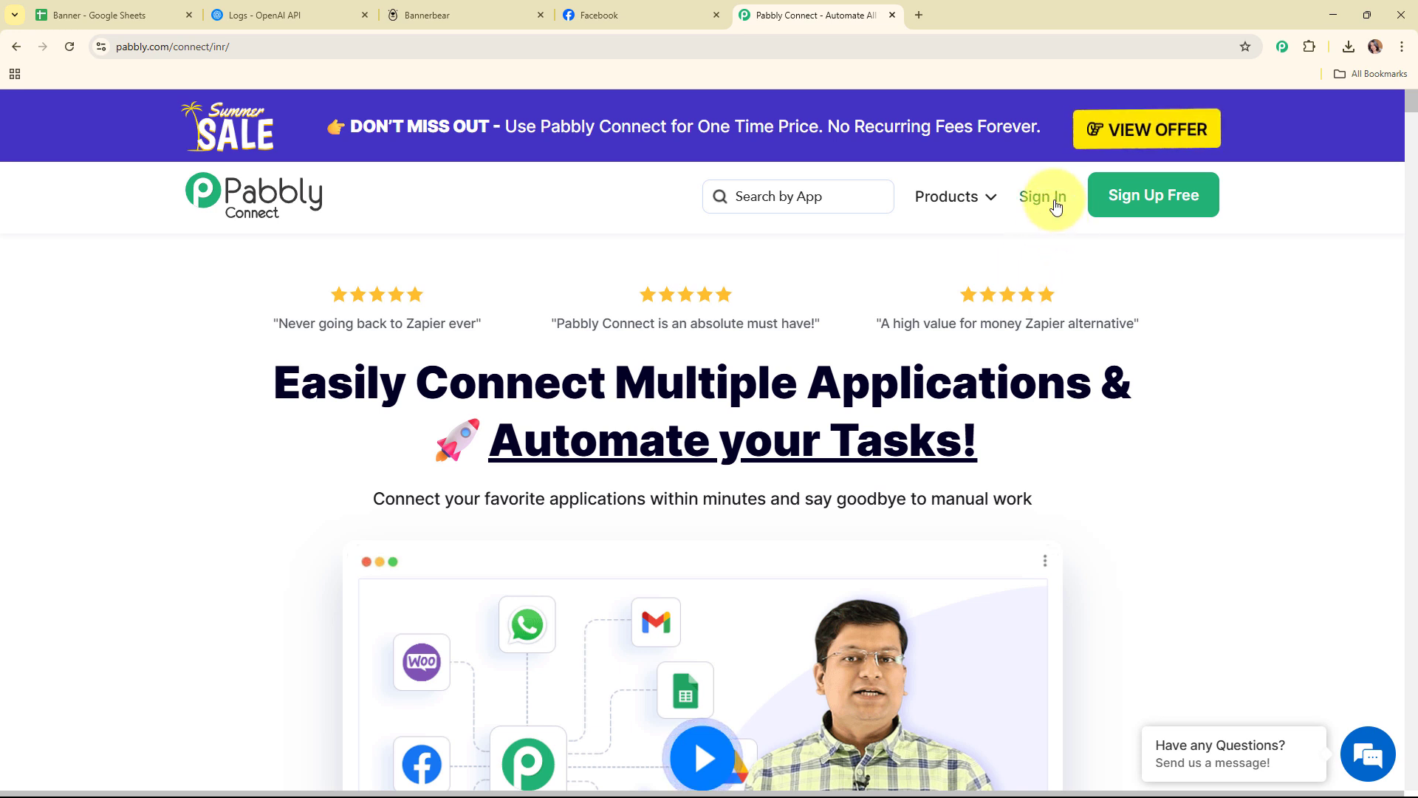
Sign in to the existing Pabbly account and access the Pabbly Connect dashboard.
{"action": "left_click", "coordinate": [1163, 212]}
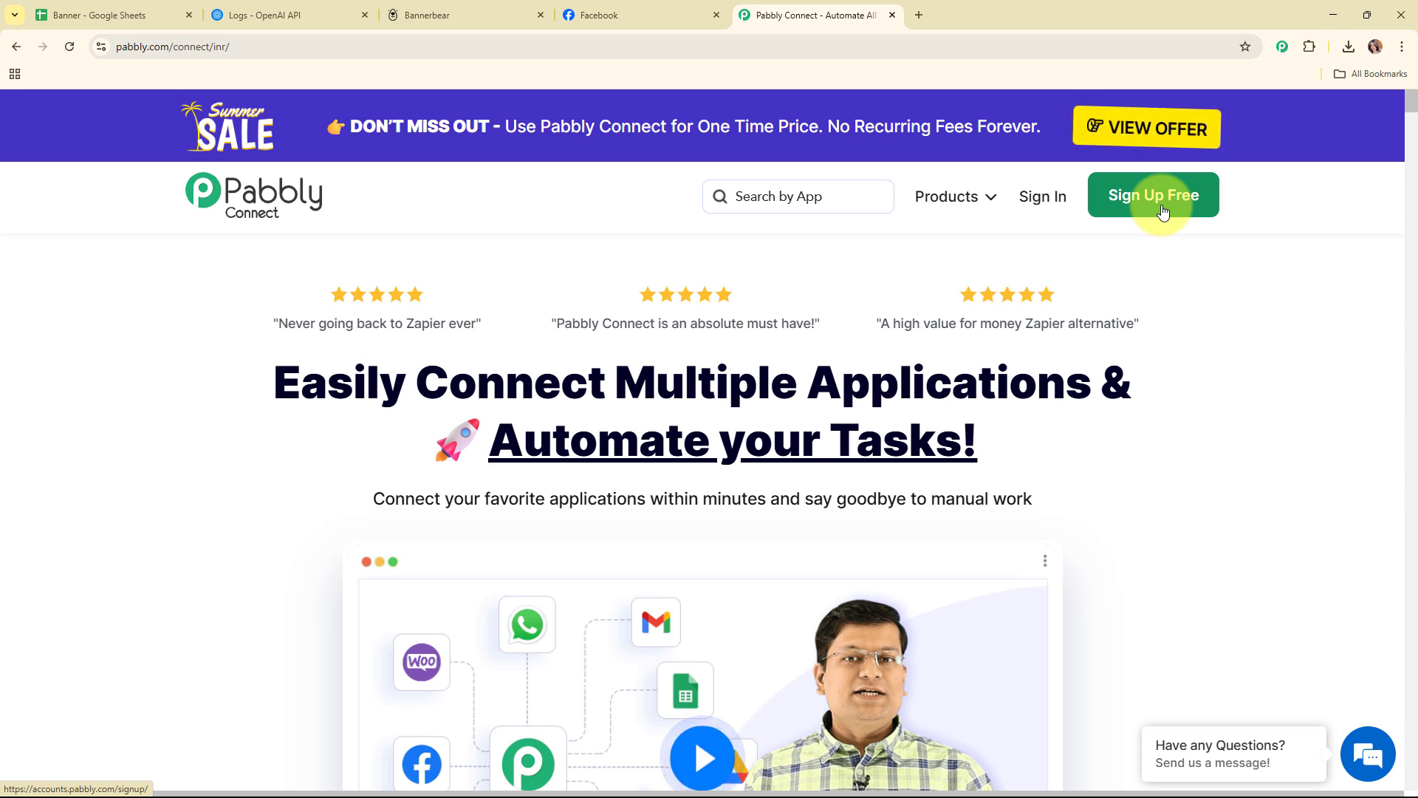
{"action": "left_click", "coordinate": [1034, 198]}
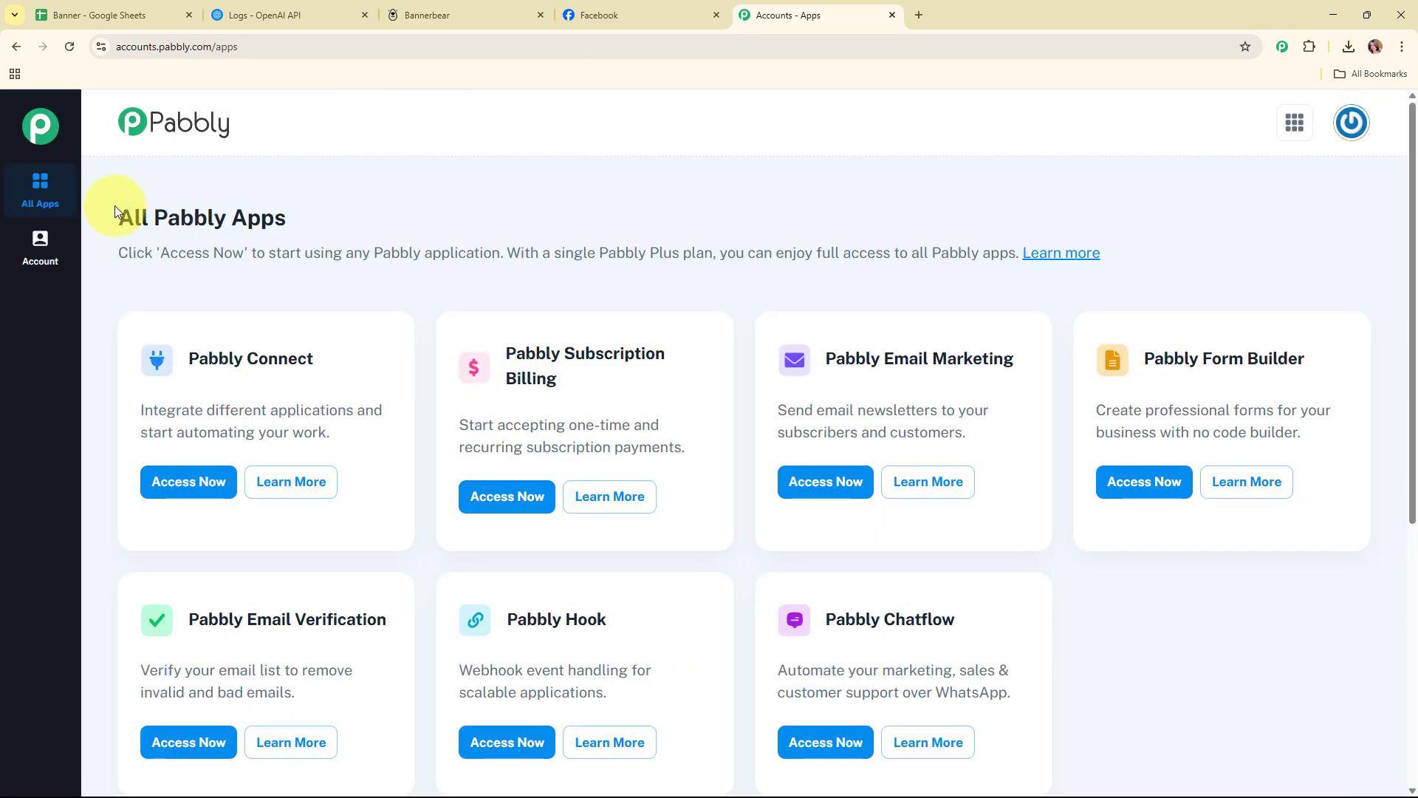
{"action": "left_click_drag", "start_coordinate": [114, 208], "coordinate": [380, 212]}
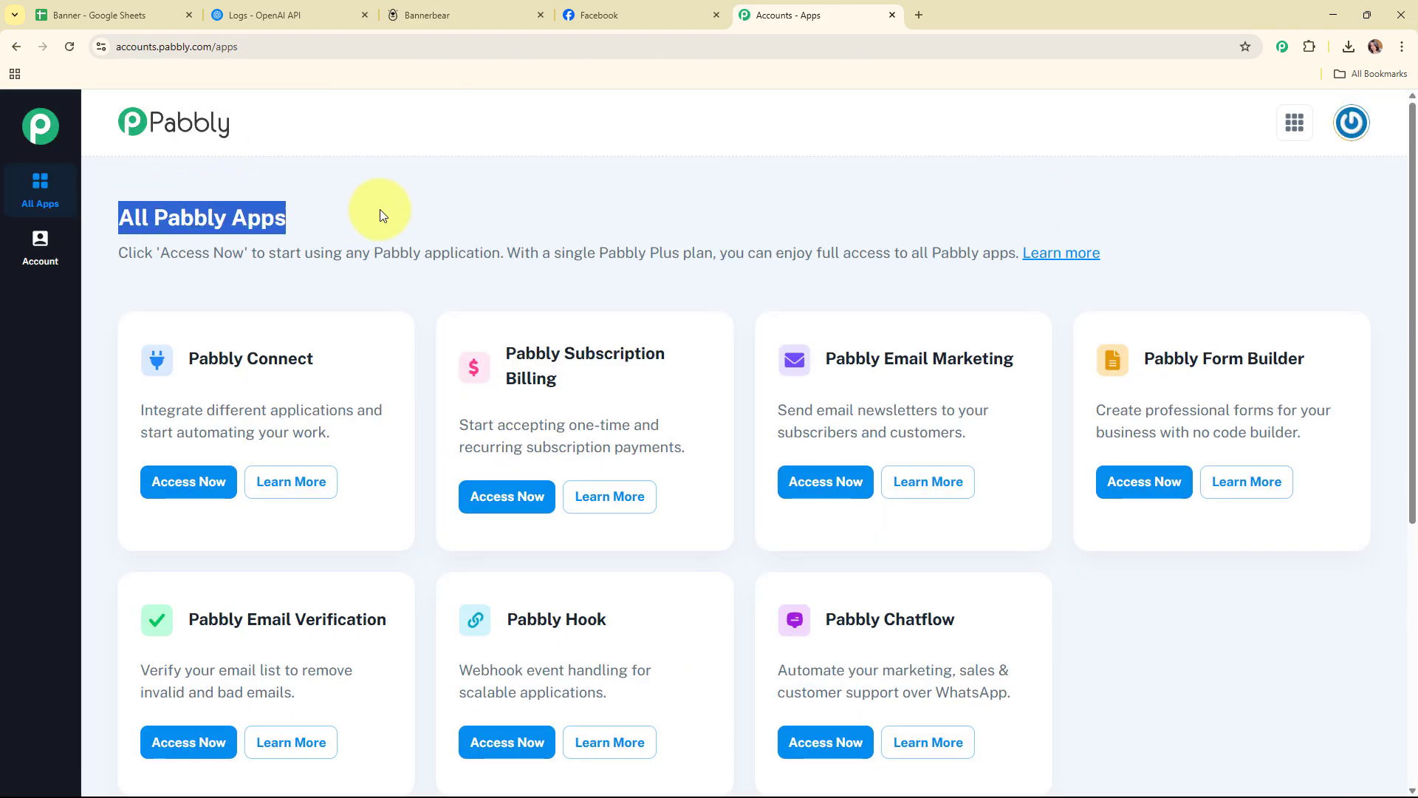
{"action": "left_click", "coordinate": [847, 189]}
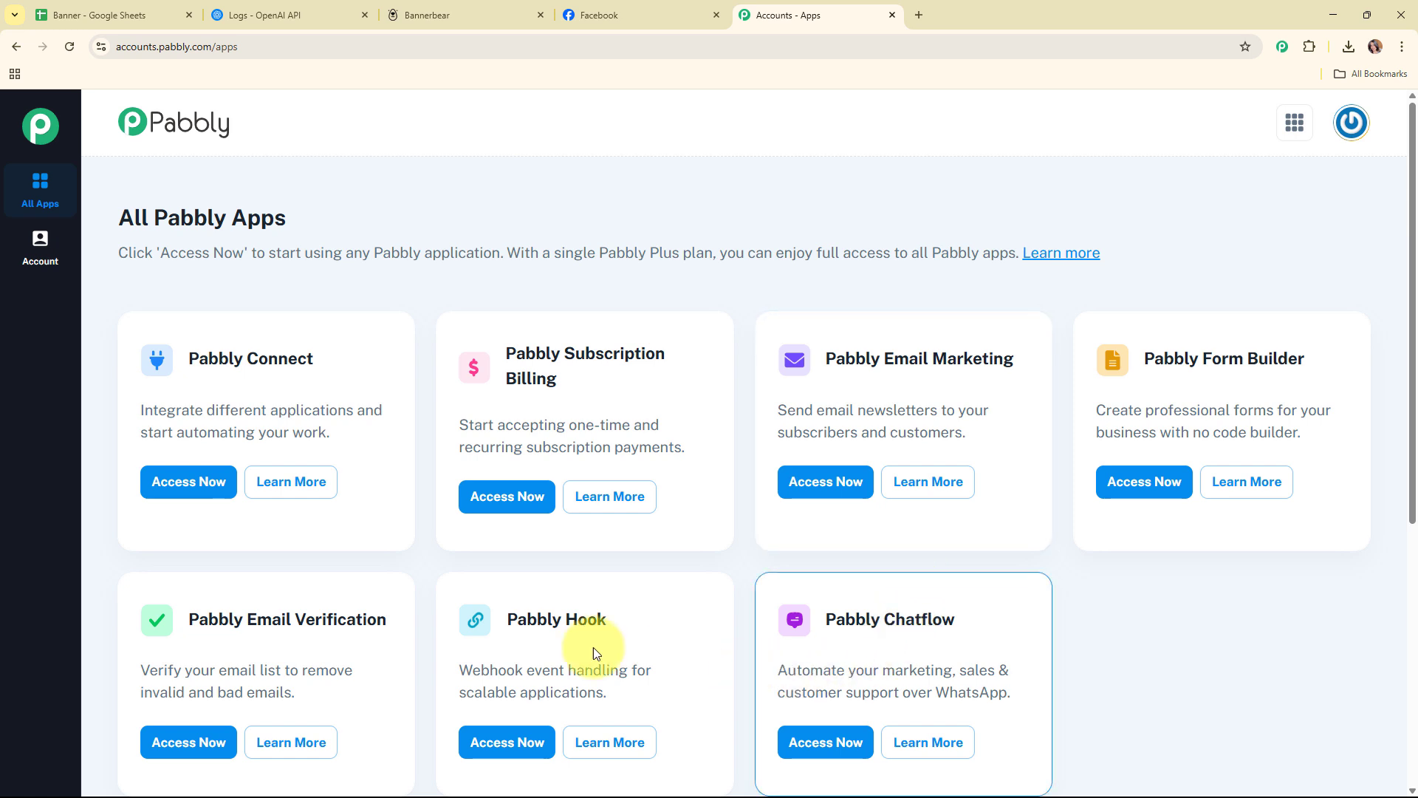
{"action": "left_click", "coordinate": [218, 469]}
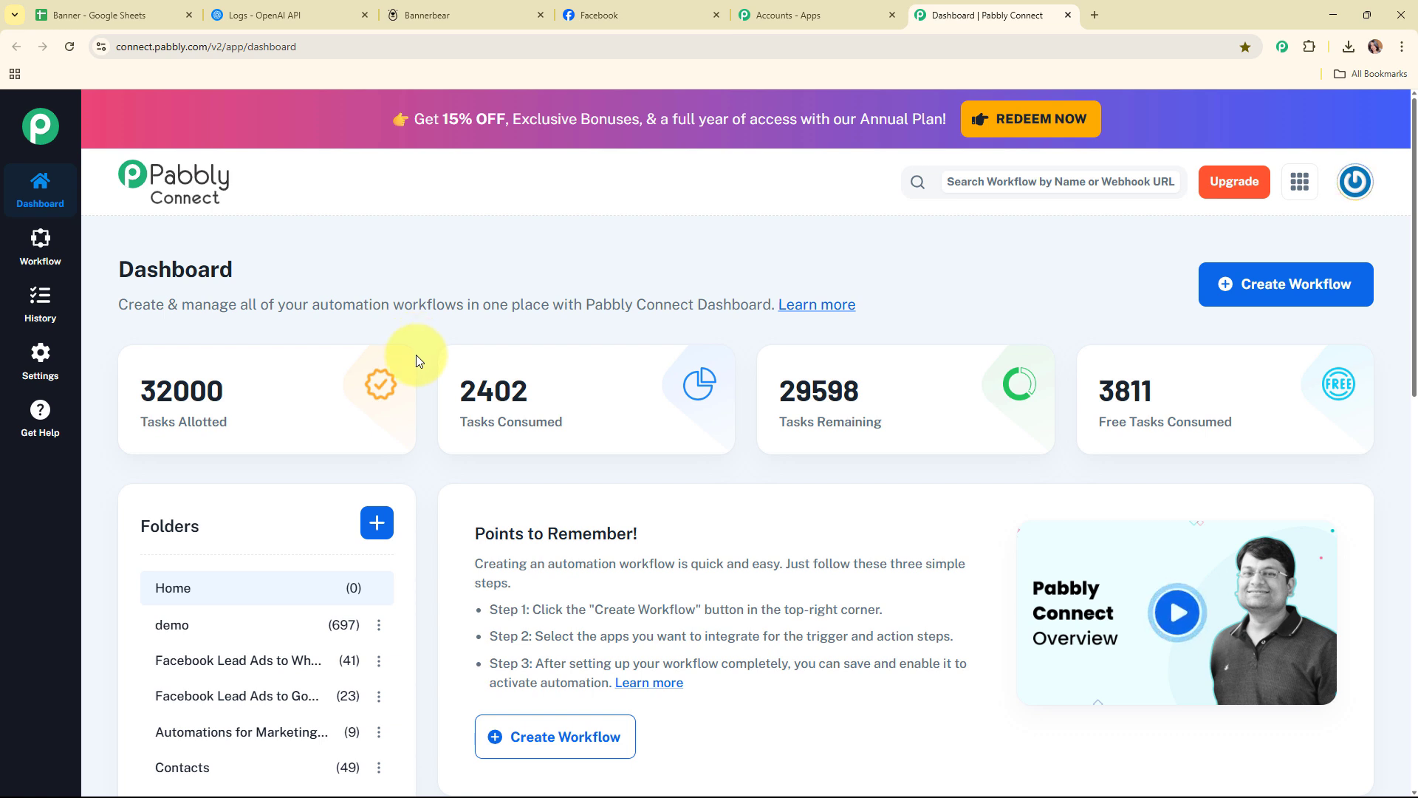
Start a new workflow named "Create Social Media Banners With BannerBear Using AI Agent" in the Automations folder.
{"action": "left_click", "coordinate": [1276, 308]}
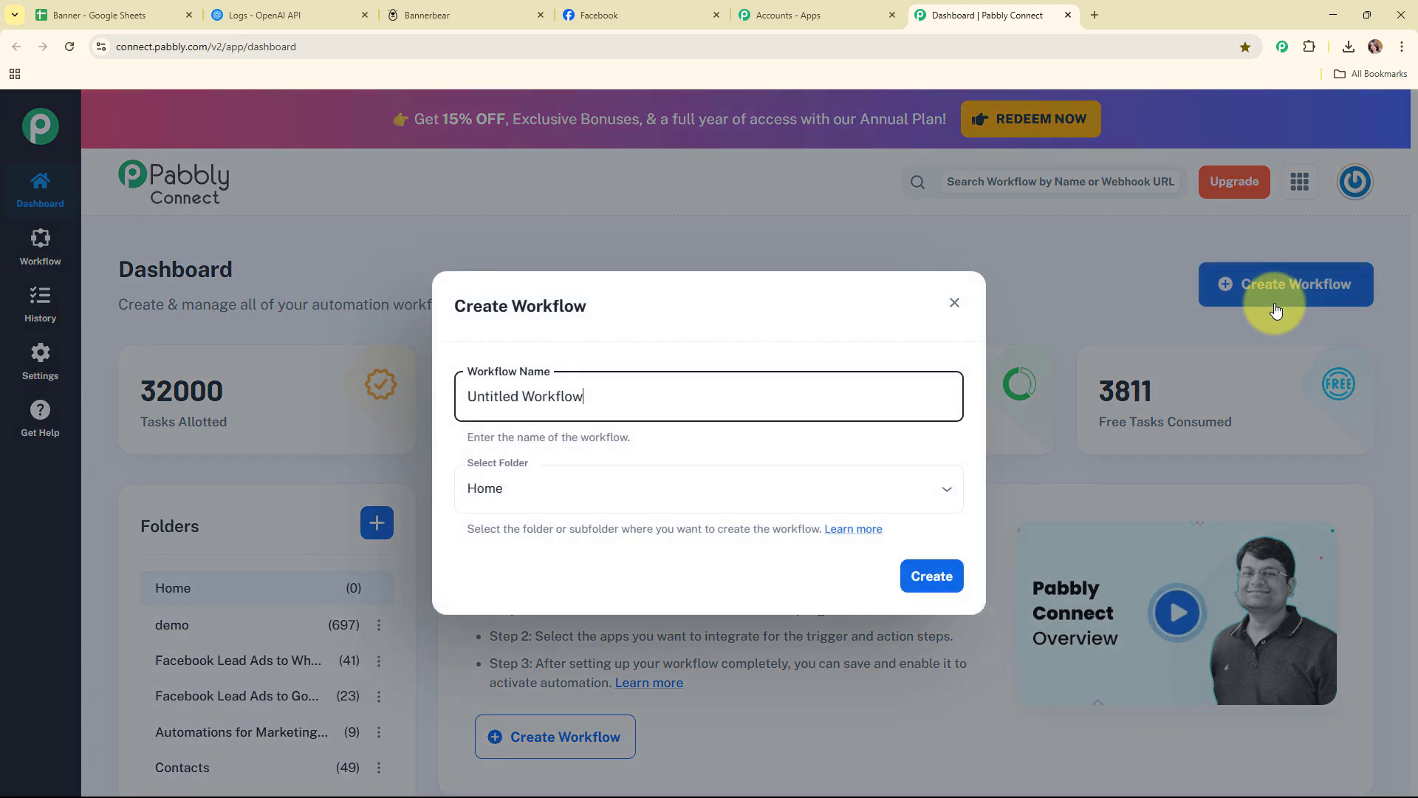
{"action": "left_click_drag", "start_coordinate": [625, 381], "coordinate": [443, 395]}
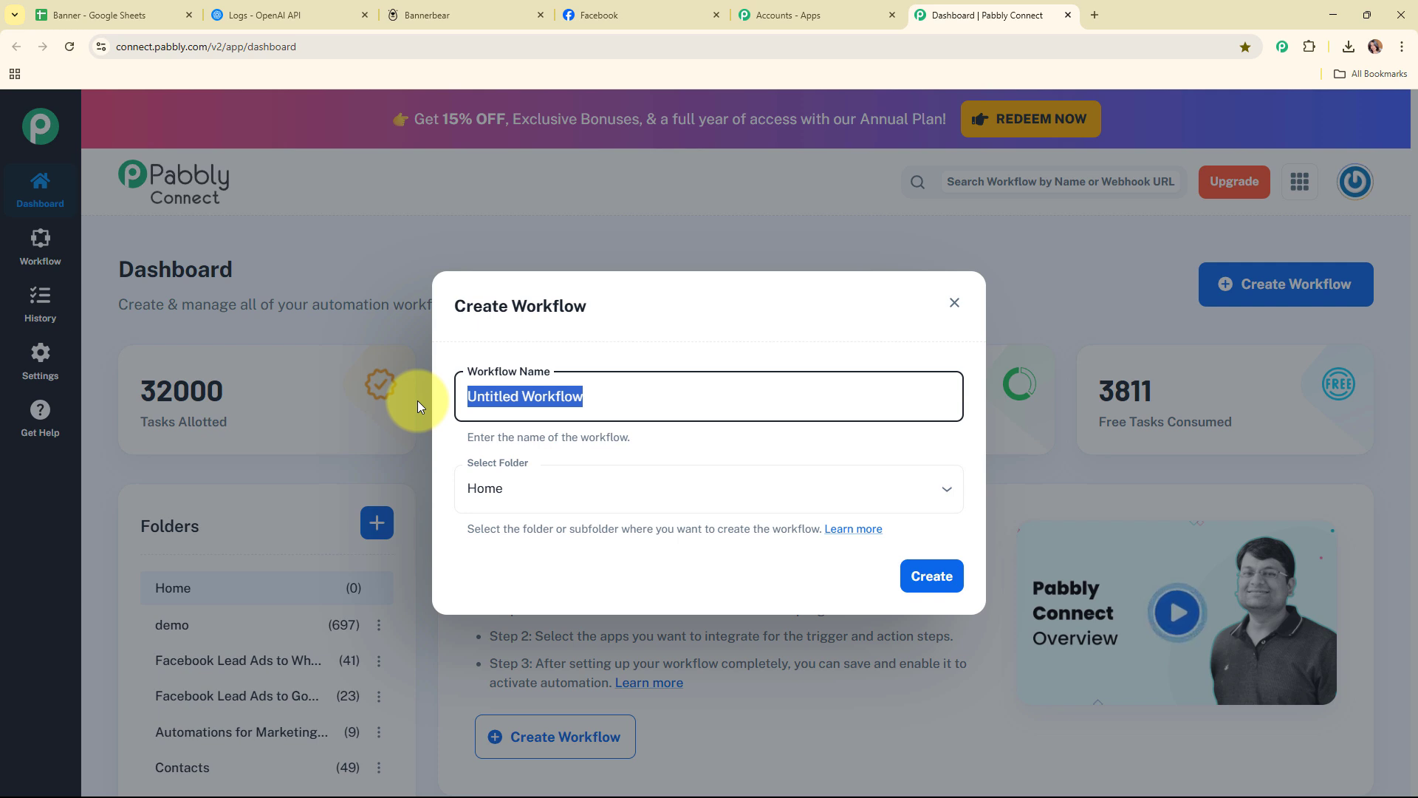
{"action": "type", "text": "Create Social Media Banners With BannerBear Using AI Agent"}
{"action": "left_click_drag", "start_coordinate": [461, 397], "coordinate": [919, 396]}
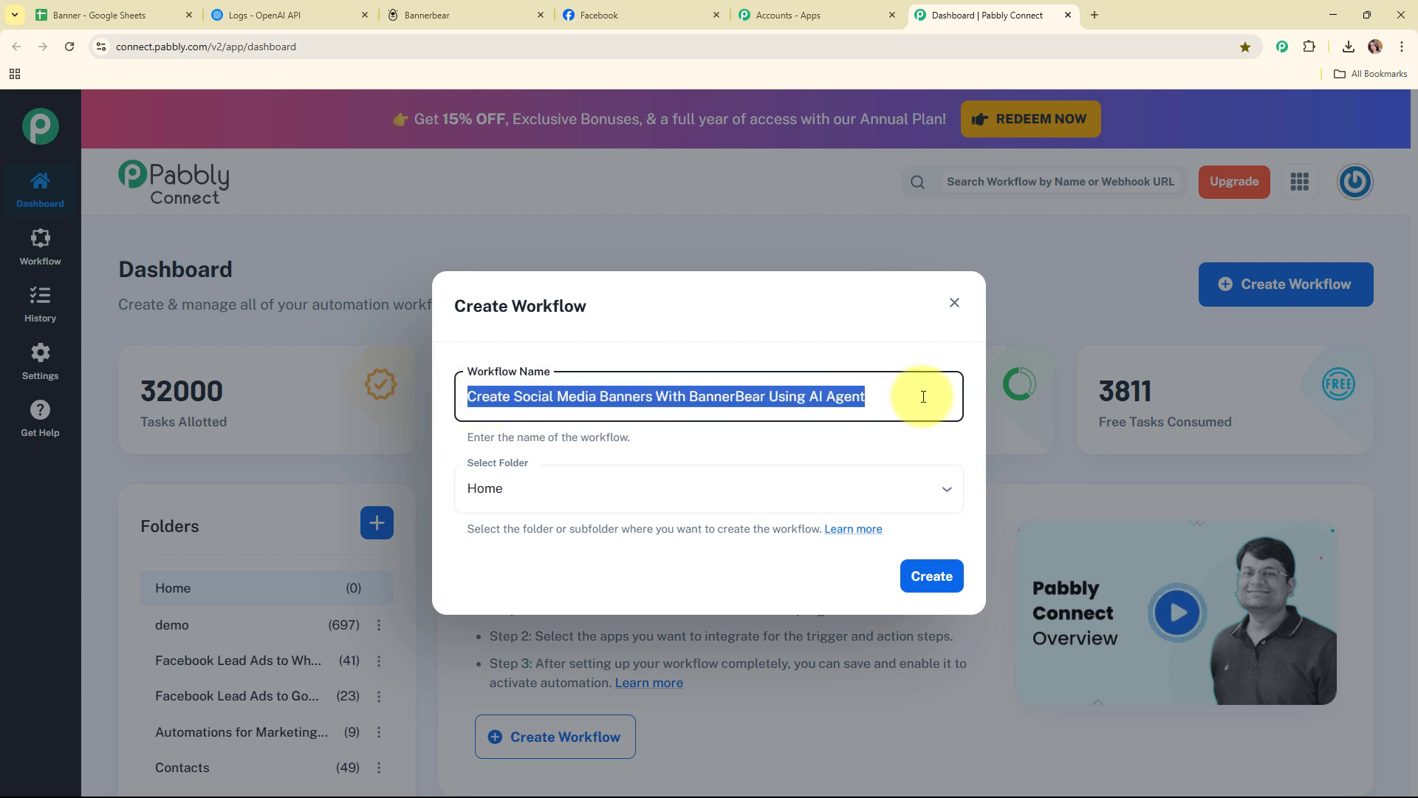
{"action": "left_click", "coordinate": [932, 440]}
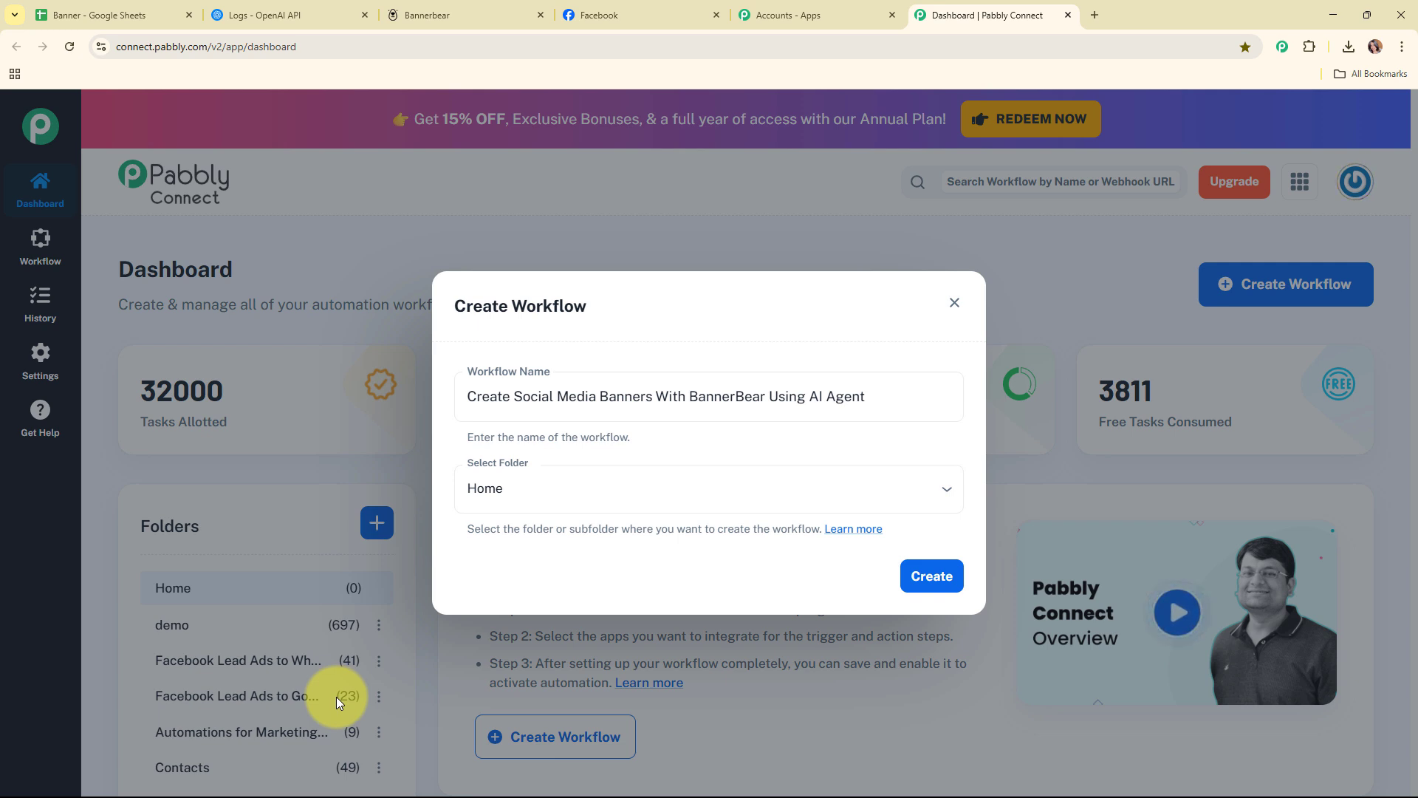
{"action": "left_click", "coordinate": [491, 489]}
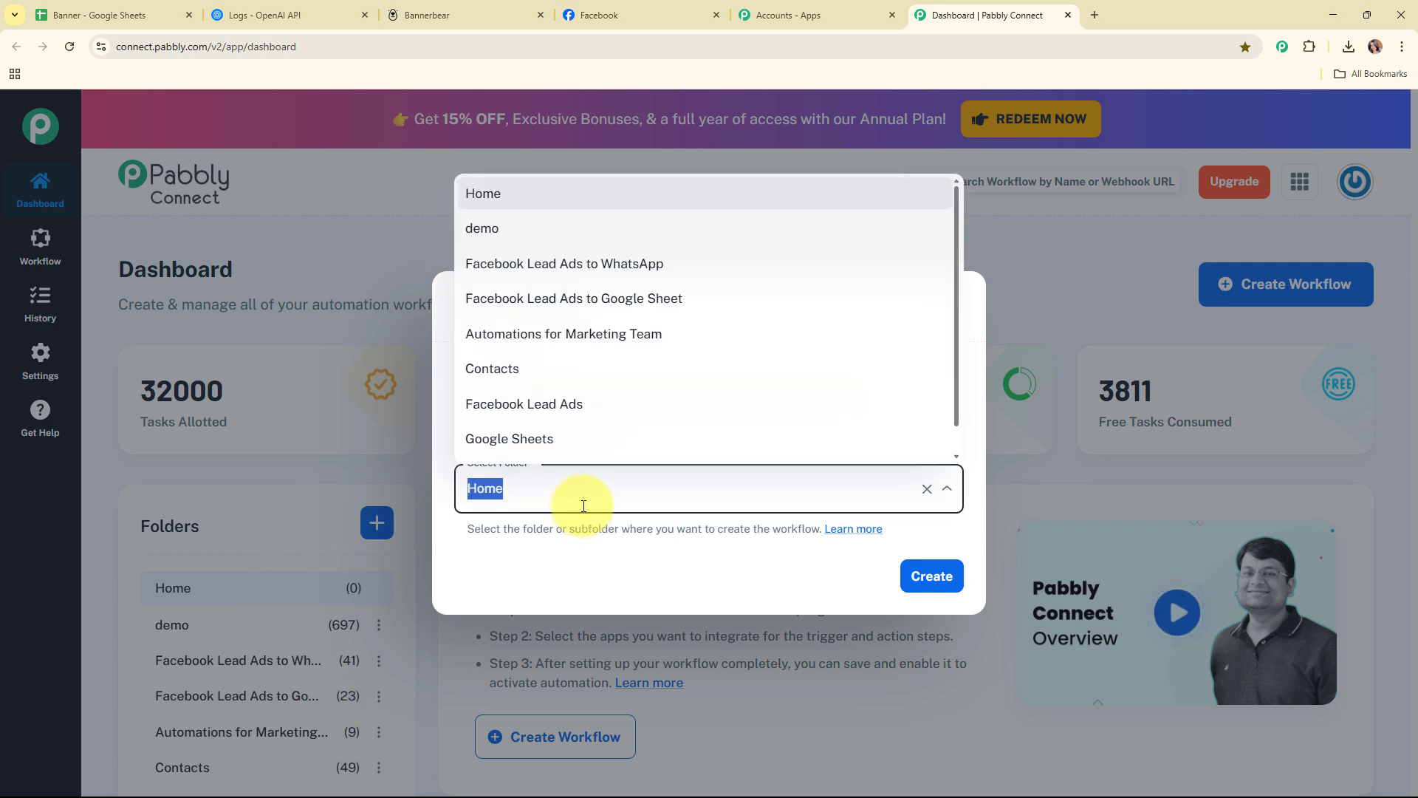
{"action": "left_click", "coordinate": [597, 447]}
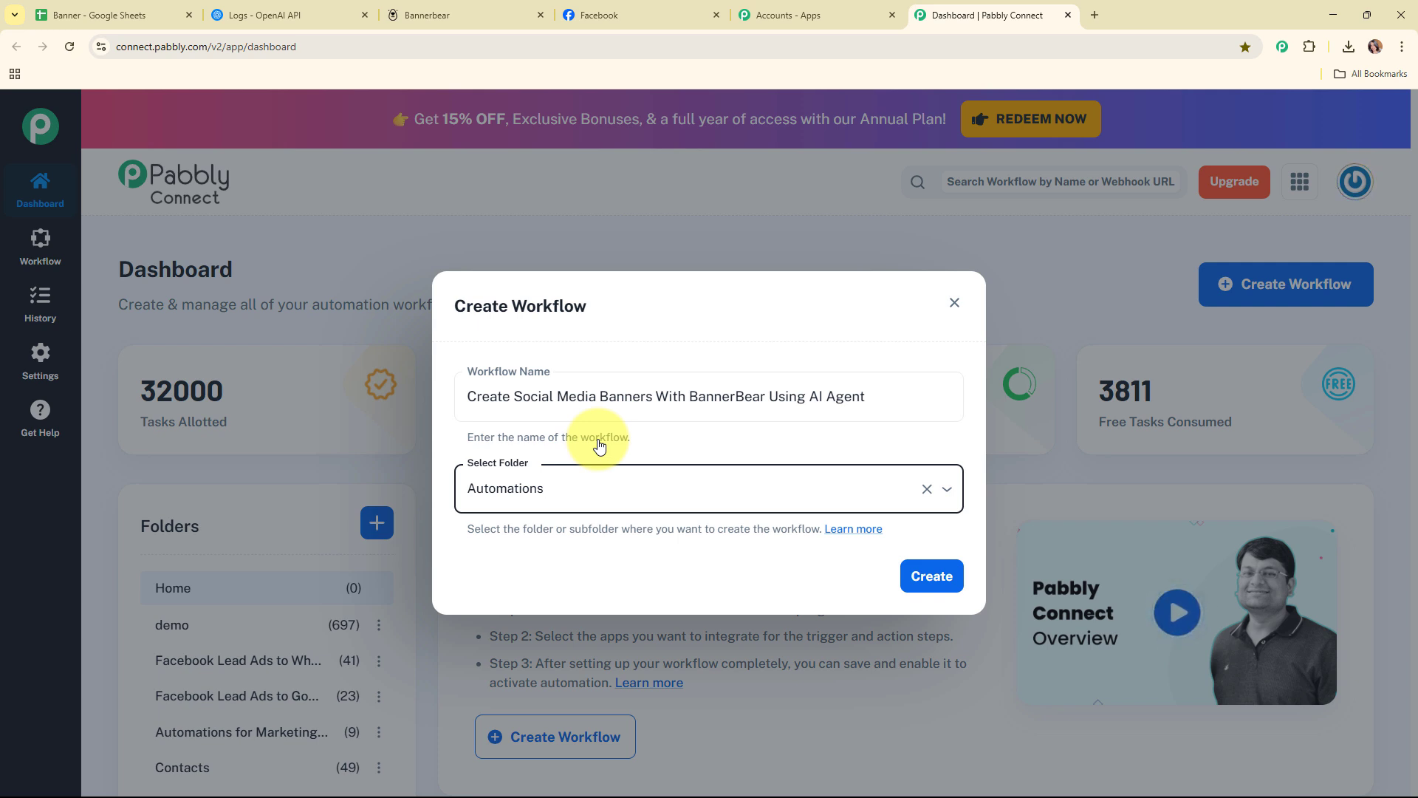
Look through the Pabbly help guide on creating folders and nested folders, and close it.
{"action": "left_click", "coordinate": [866, 530]}
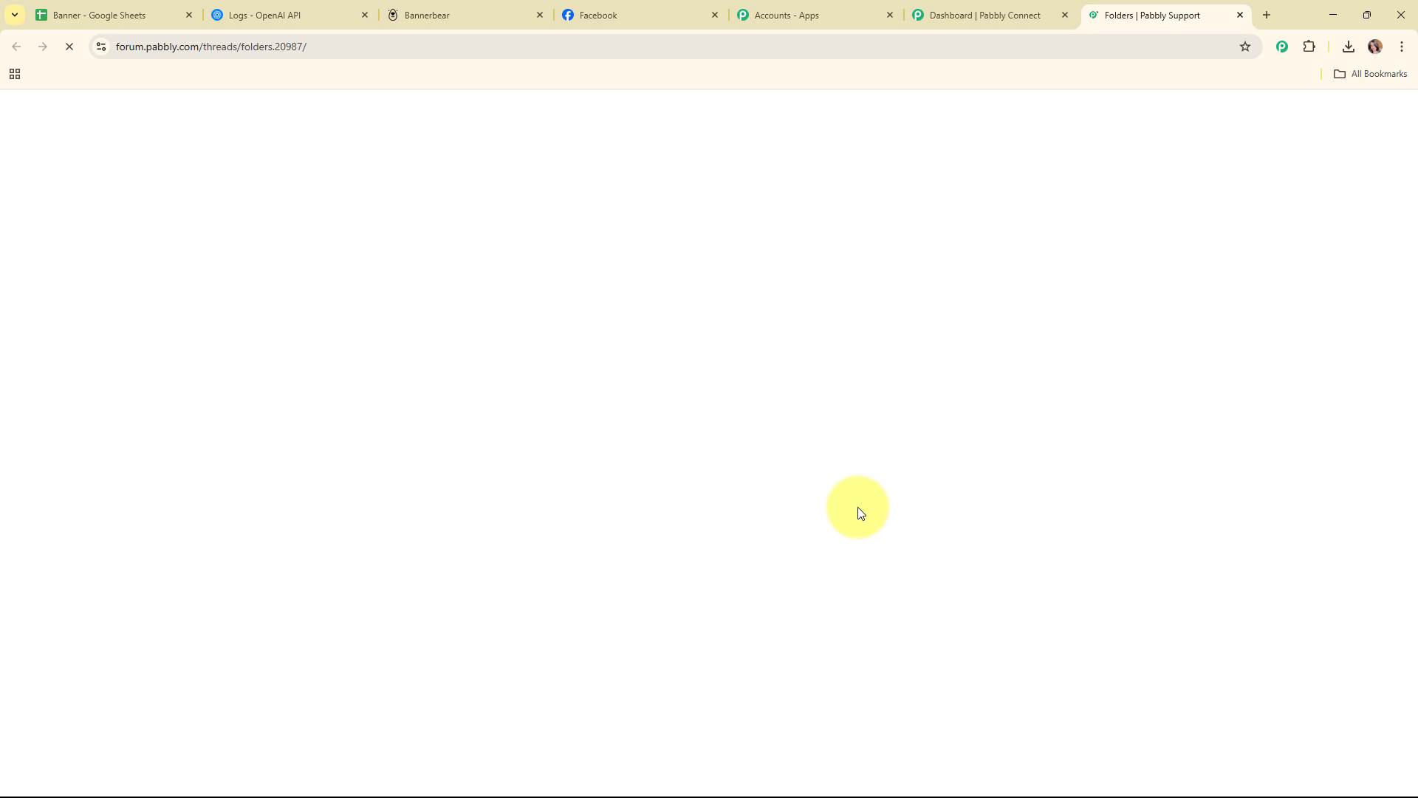
{"action": "scroll", "coordinate": [707, 415], "scroll_direction": "down", "scroll_amount": 15}
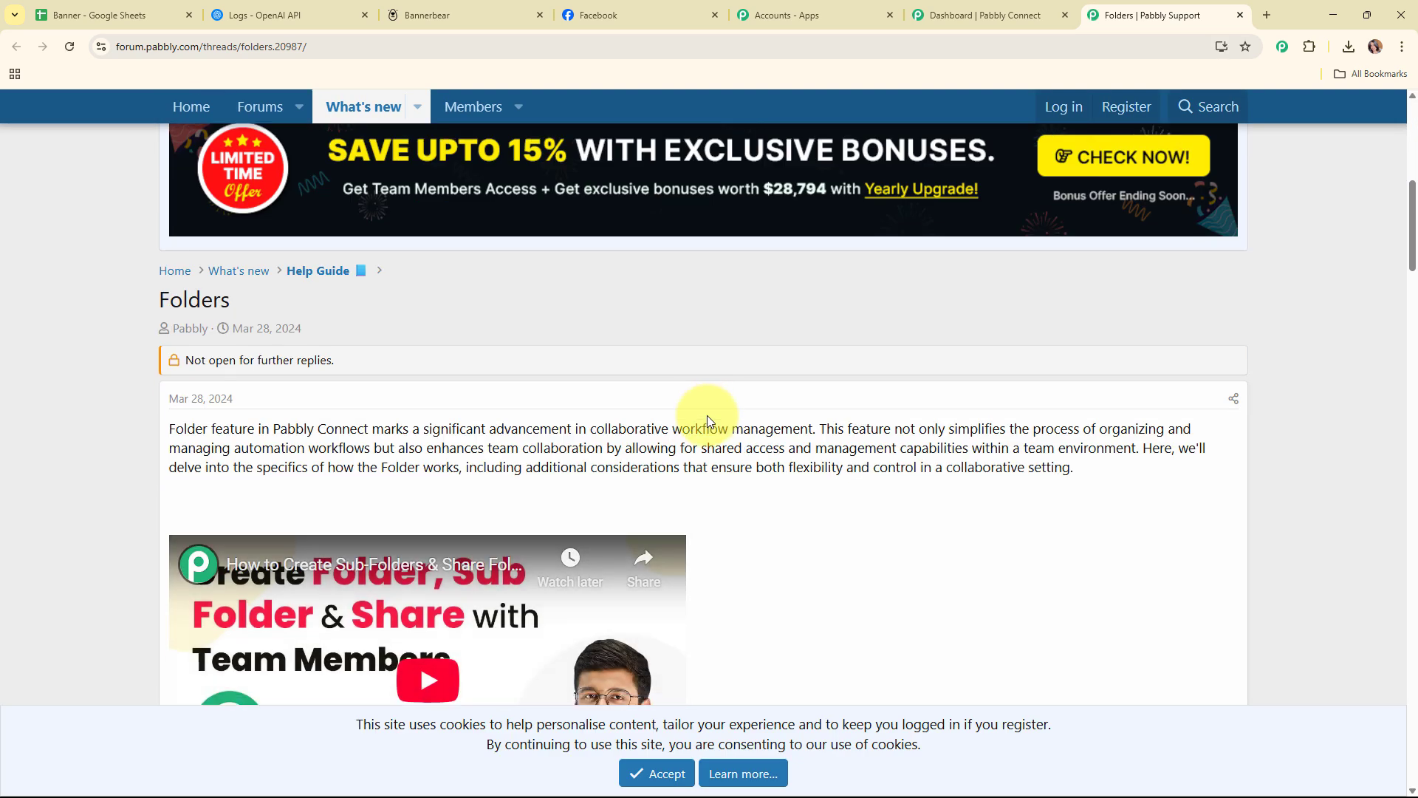
{"action": "scroll", "coordinate": [781, 489], "scroll_direction": "down", "scroll_amount": 12}
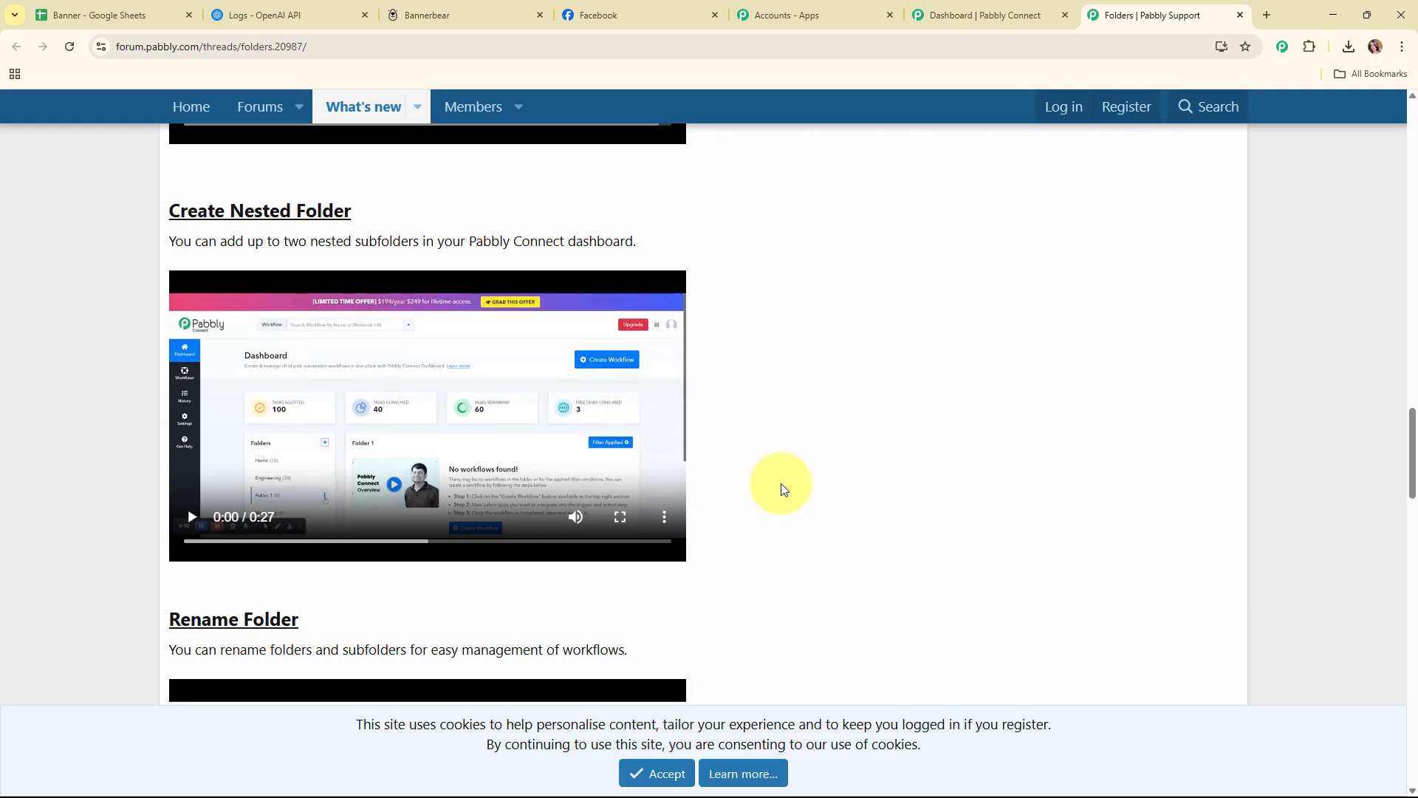
{"action": "scroll", "coordinate": [783, 491], "scroll_direction": "up", "scroll_amount": 4}
{"action": "scroll", "coordinate": [782, 493], "scroll_direction": "up", "scroll_amount": 2}
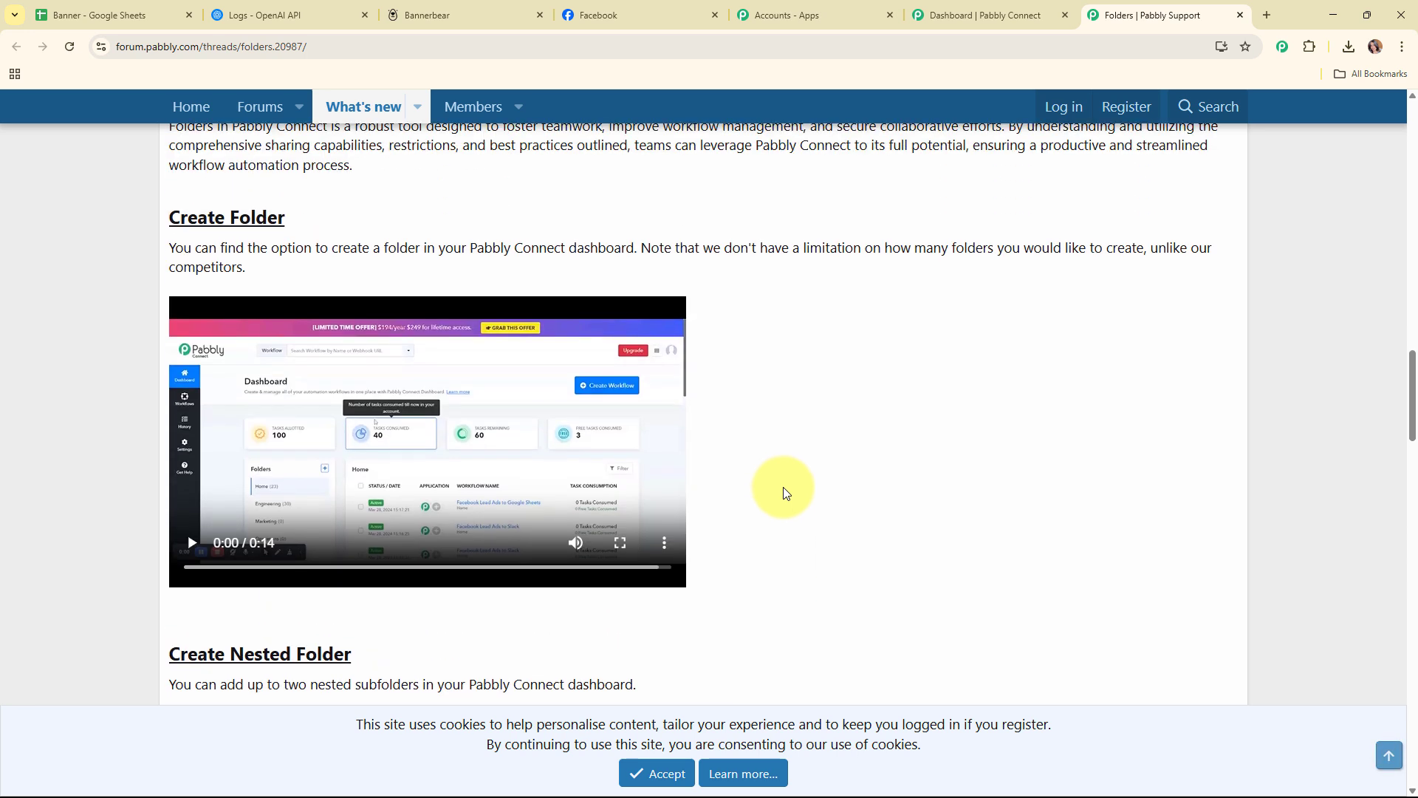
{"action": "left_click", "coordinate": [1240, 15]}
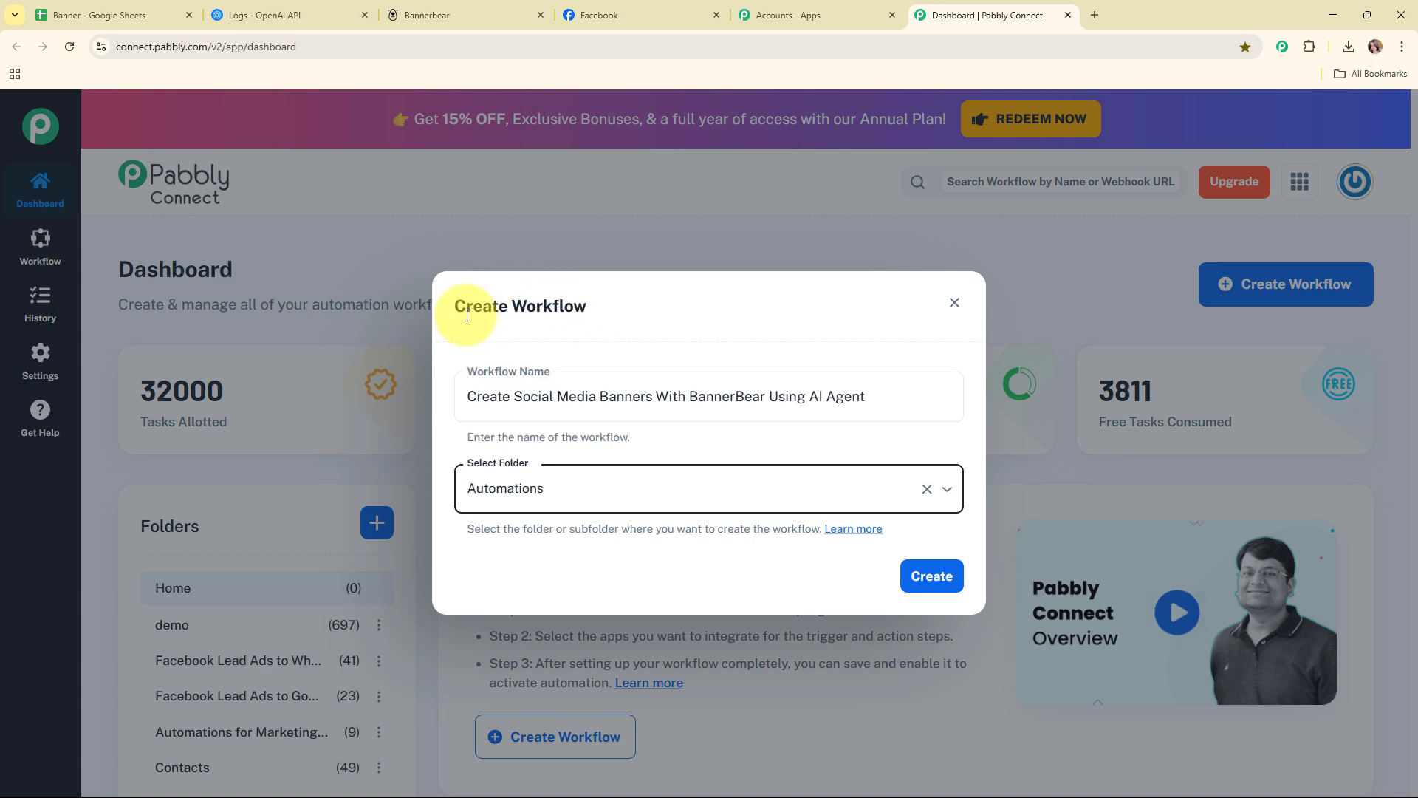
Create the workflow and collapse its trigger step to view the trigger and action overview.
{"action": "left_click", "coordinate": [930, 576]}
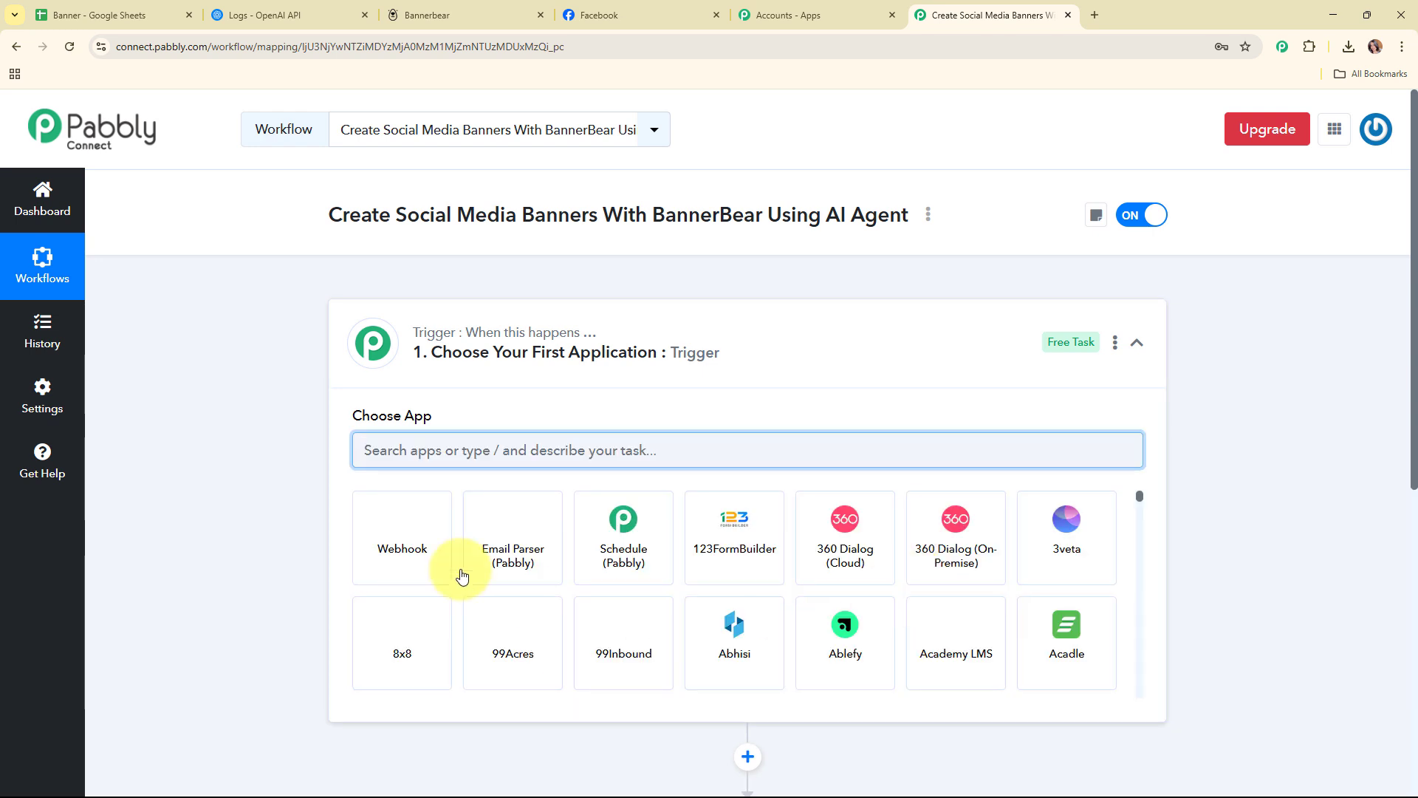
{"action": "left_click", "coordinate": [994, 339]}
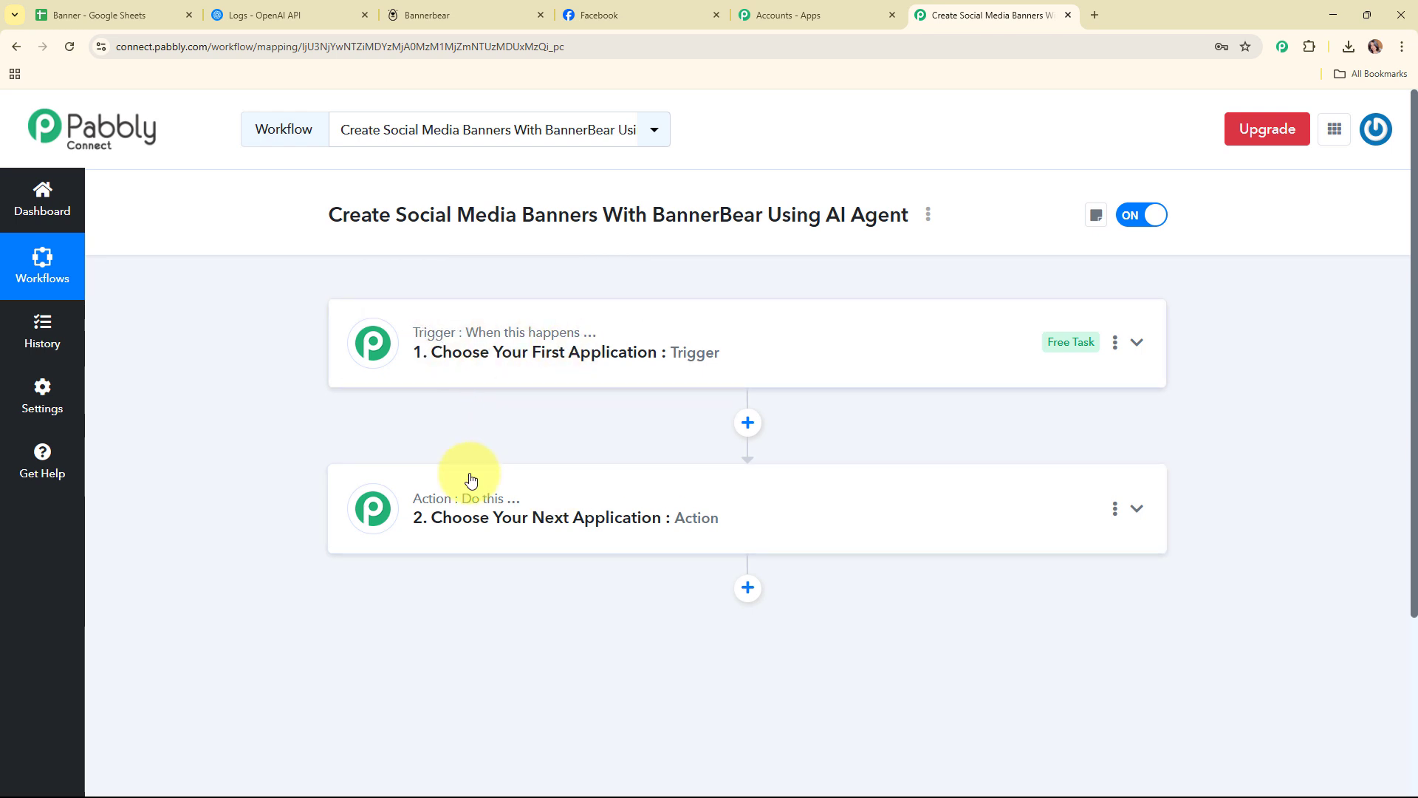
{"action": "mouse_move", "coordinate": [491, 510]}
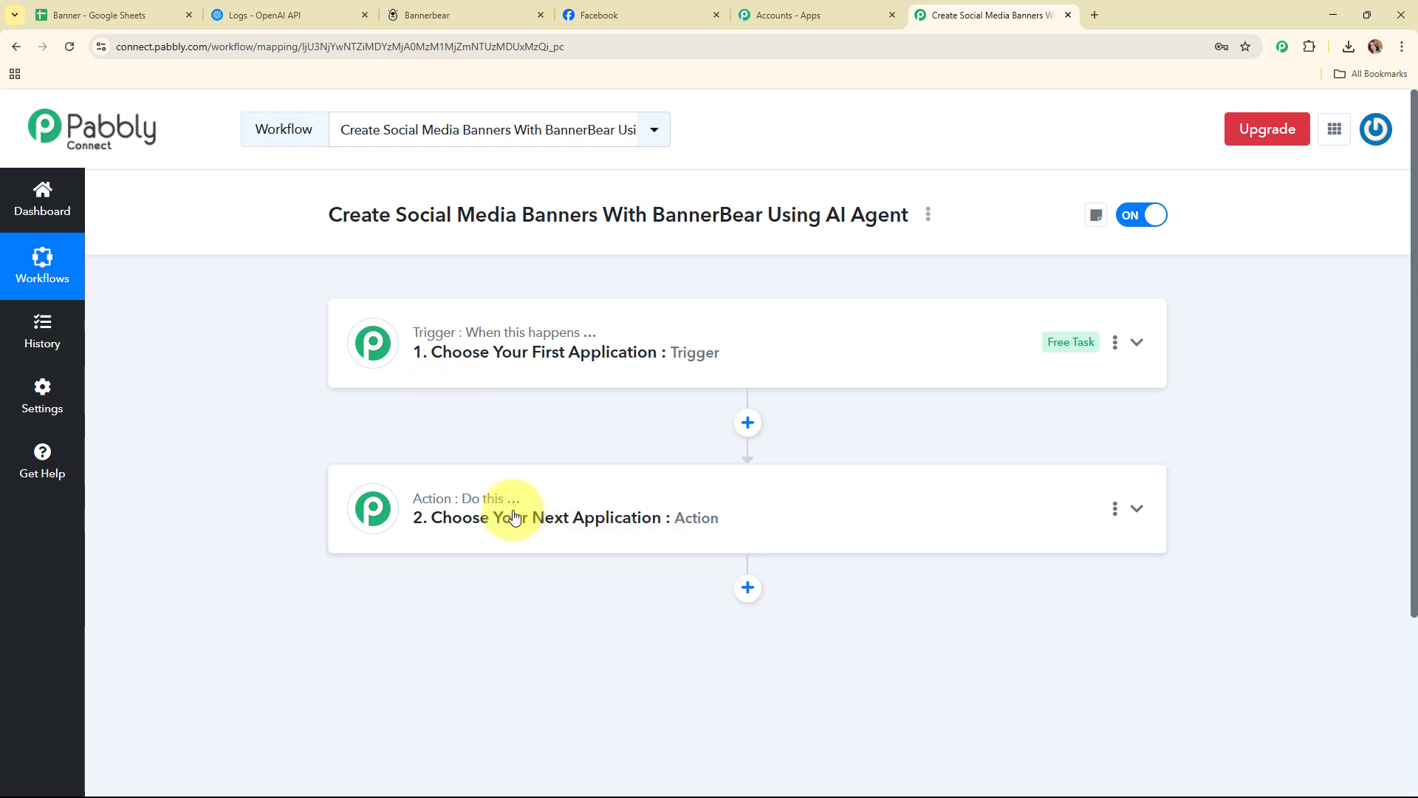
Set the workflow trigger to Google Sheets with the New or Updated Spreadsheet Row event.
{"action": "left_click", "coordinate": [866, 336]}
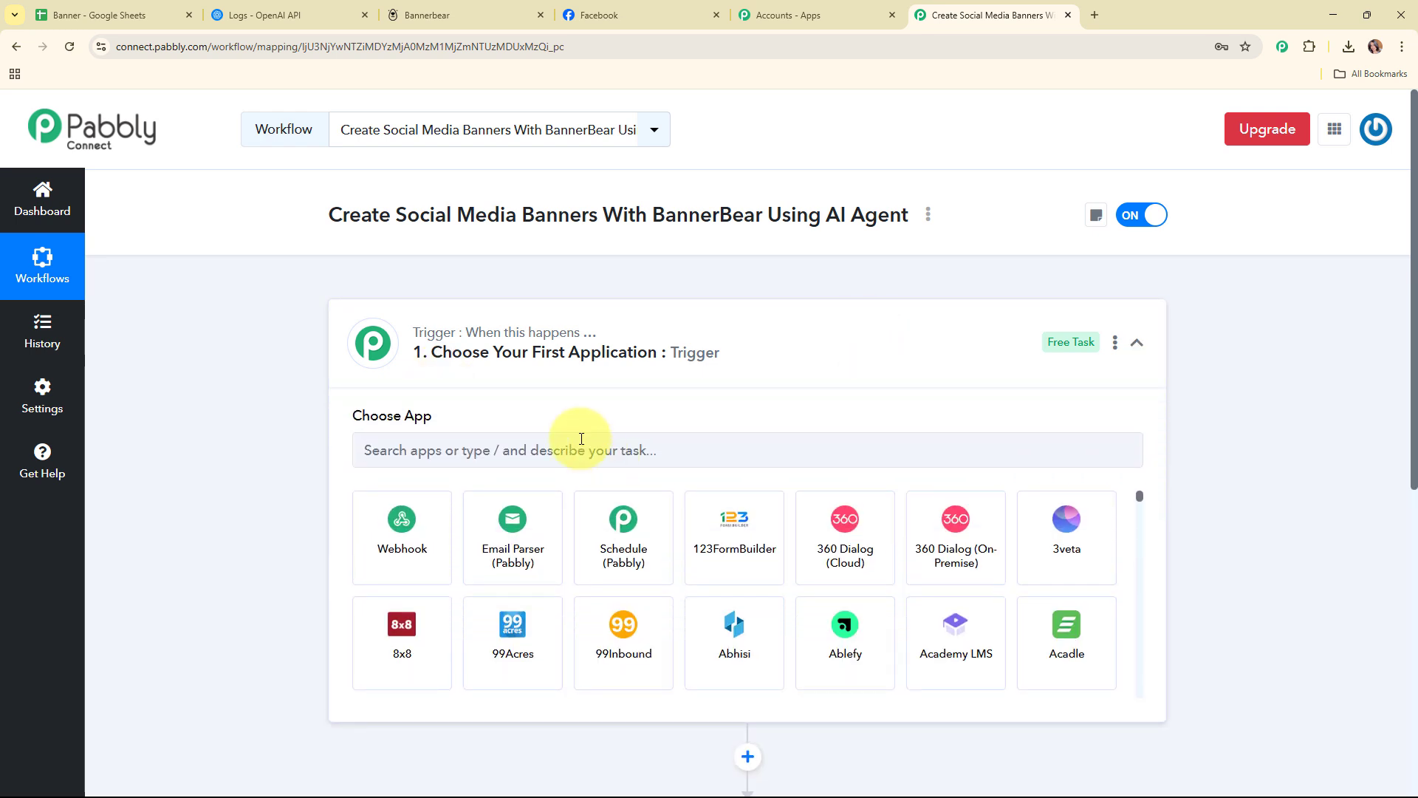
{"action": "left_click", "coordinate": [581, 439]}
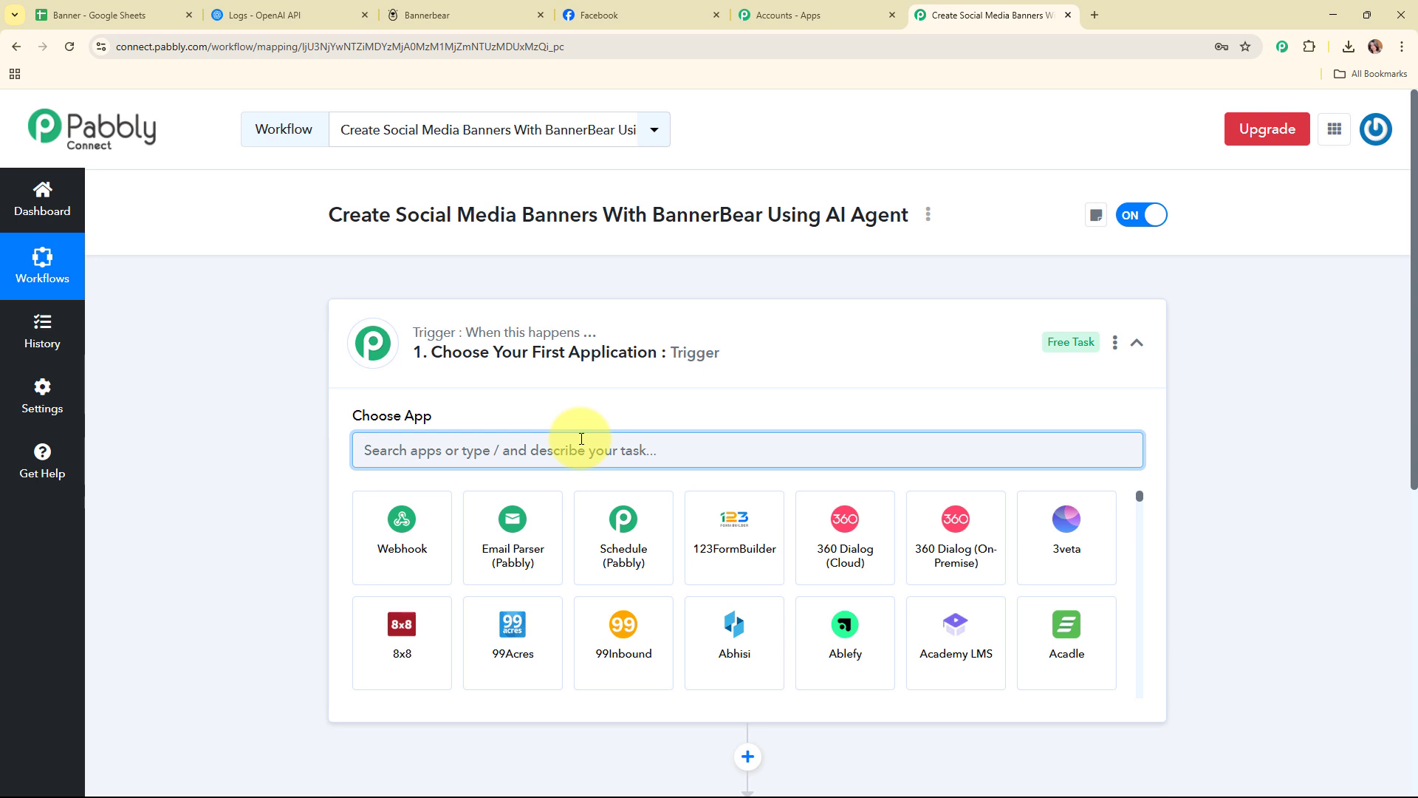
{"action": "type", "text": "she"}
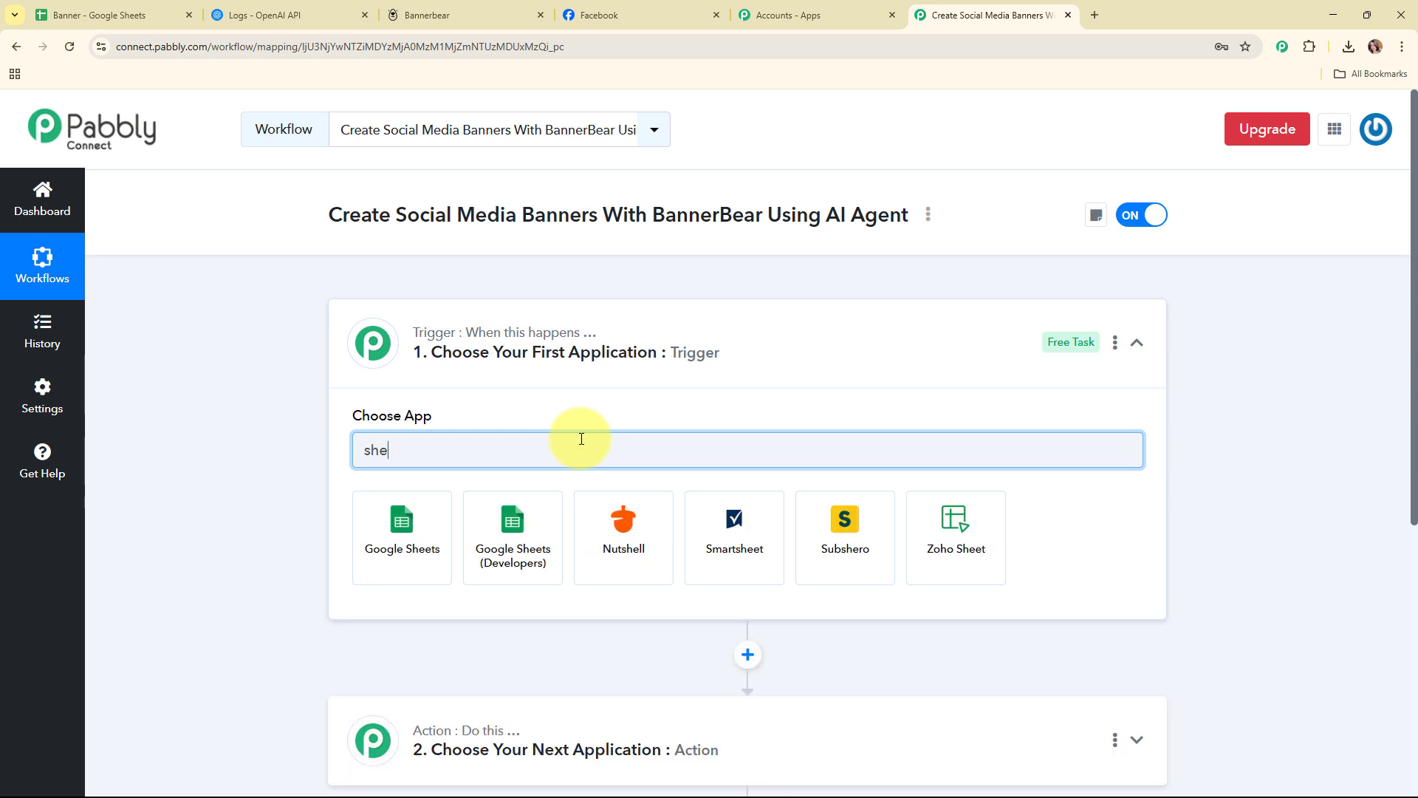
{"action": "left_click", "coordinate": [403, 536]}
{"action": "left_click", "coordinate": [547, 535]}
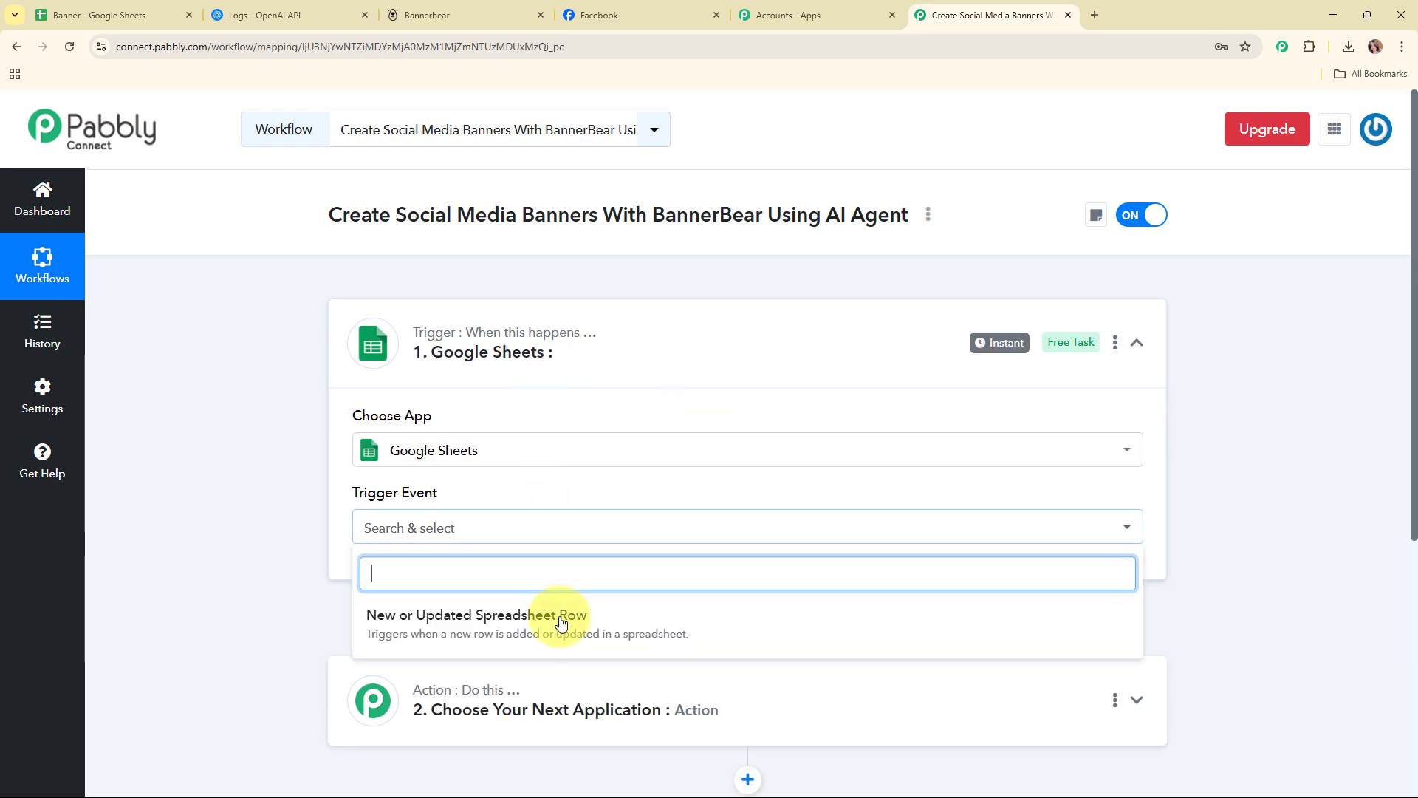
{"action": "left_click", "coordinate": [567, 612]}
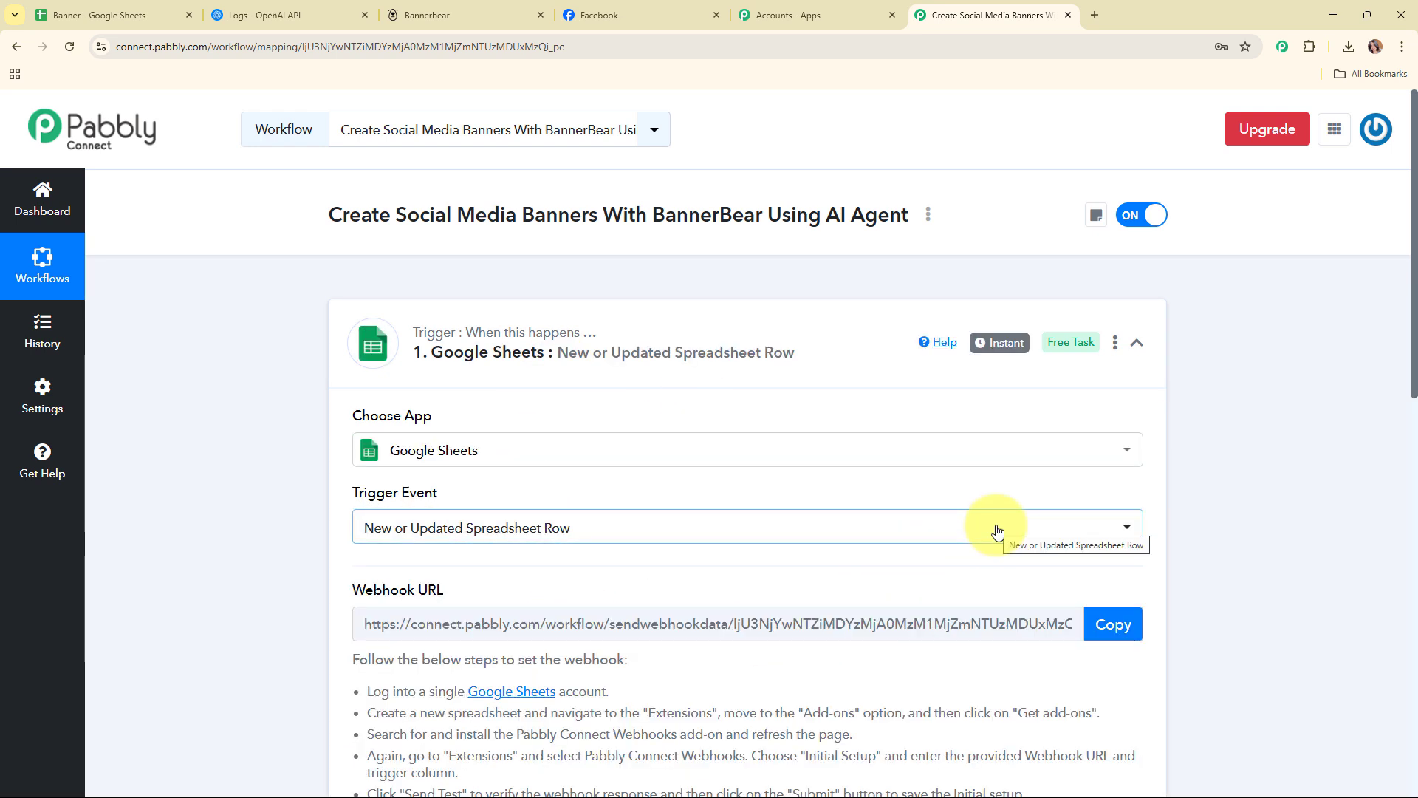
Review the webhook setup instructions of the Google Sheets trigger and copy its webhook URL.
{"action": "scroll", "coordinate": [997, 531], "scroll_direction": "down", "scroll_amount": 2}
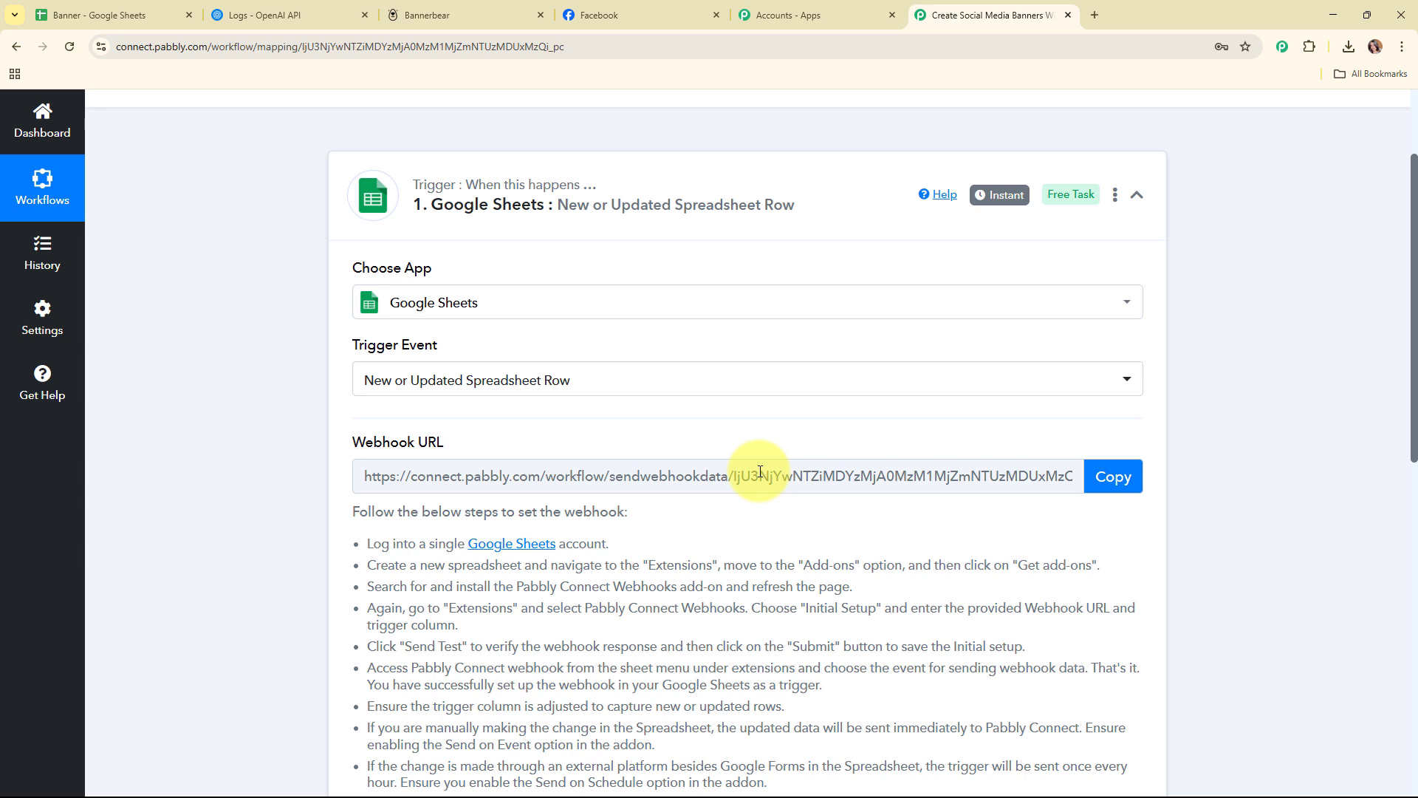
{"action": "triple_click", "coordinate": [418, 346]}
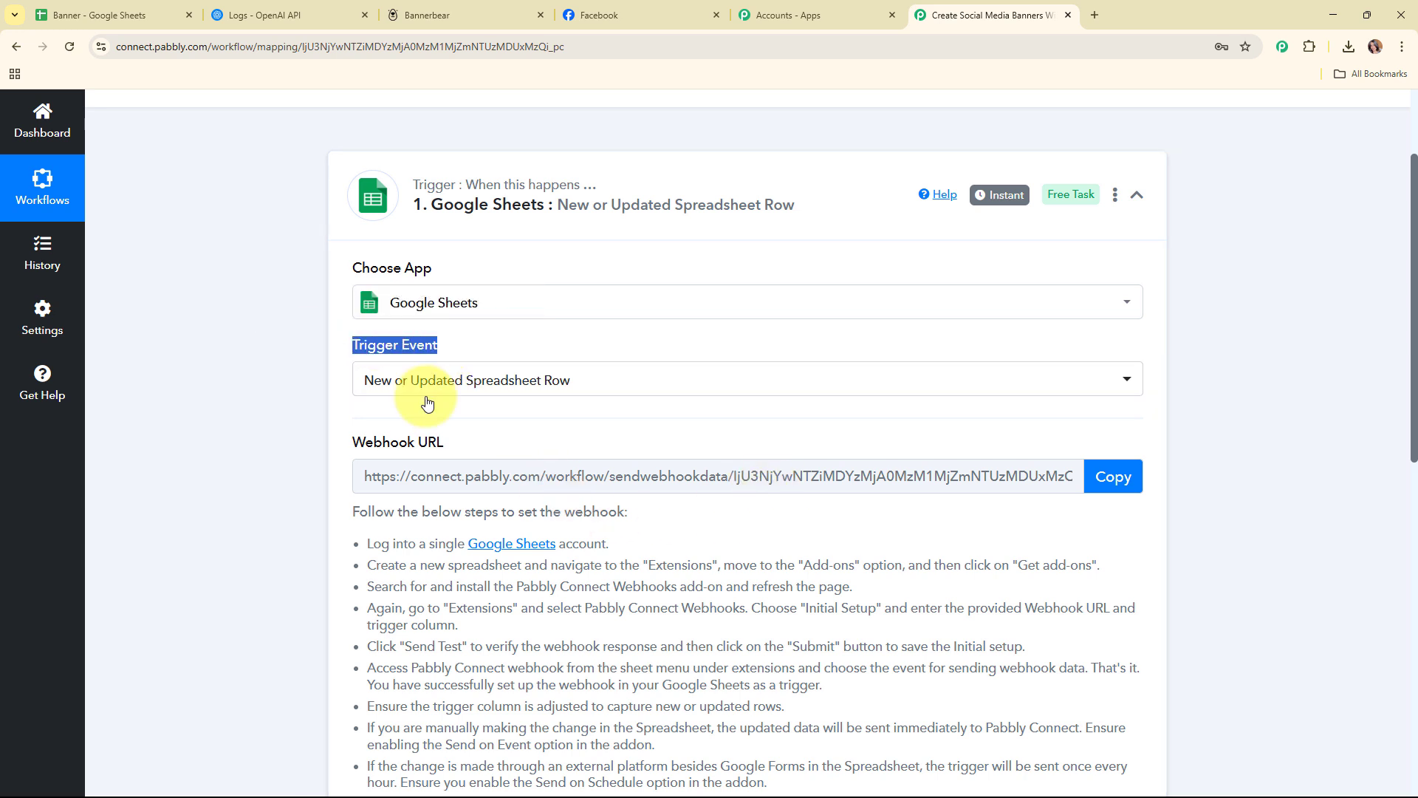
{"action": "left_click_drag", "start_coordinate": [447, 441], "coordinate": [309, 446]}
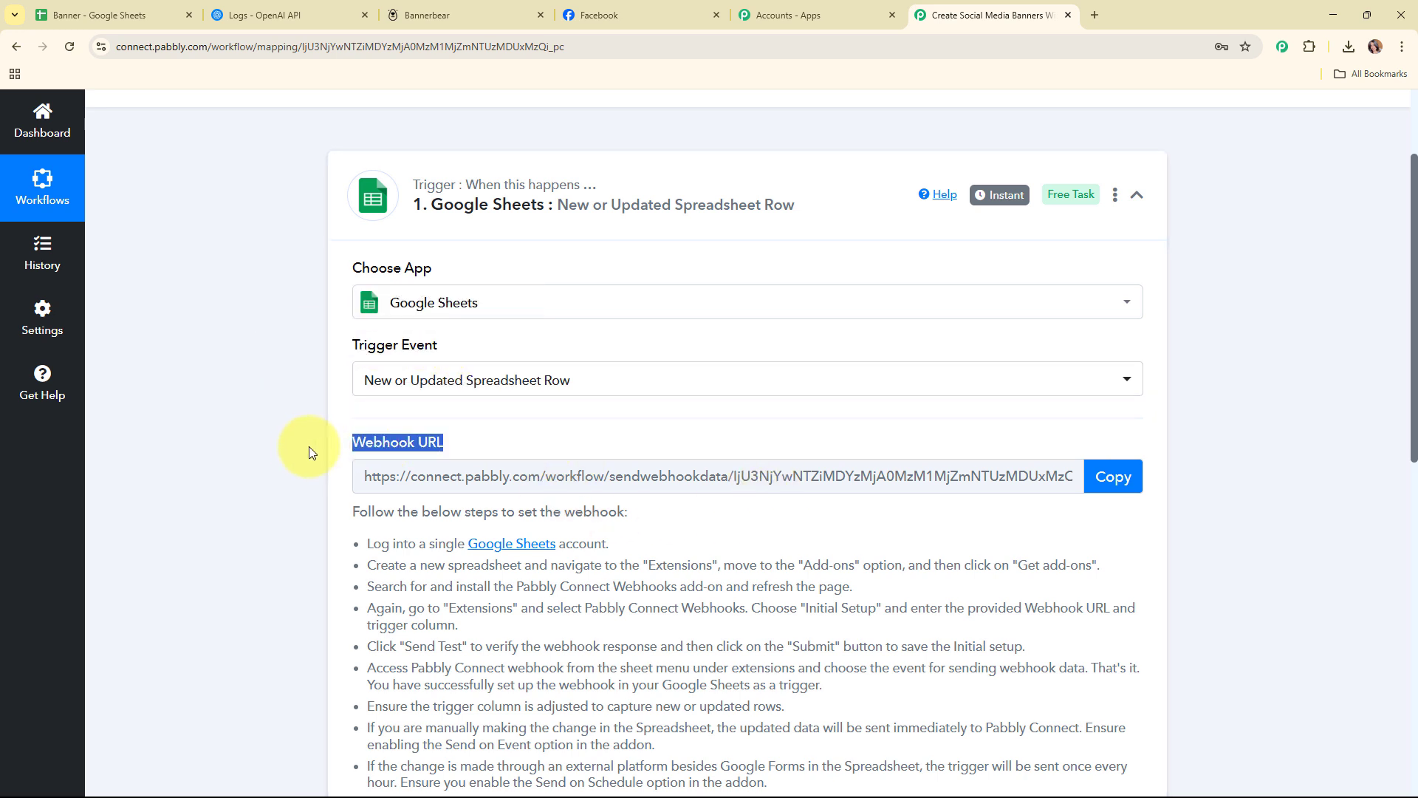
{"action": "left_click", "coordinate": [844, 449]}
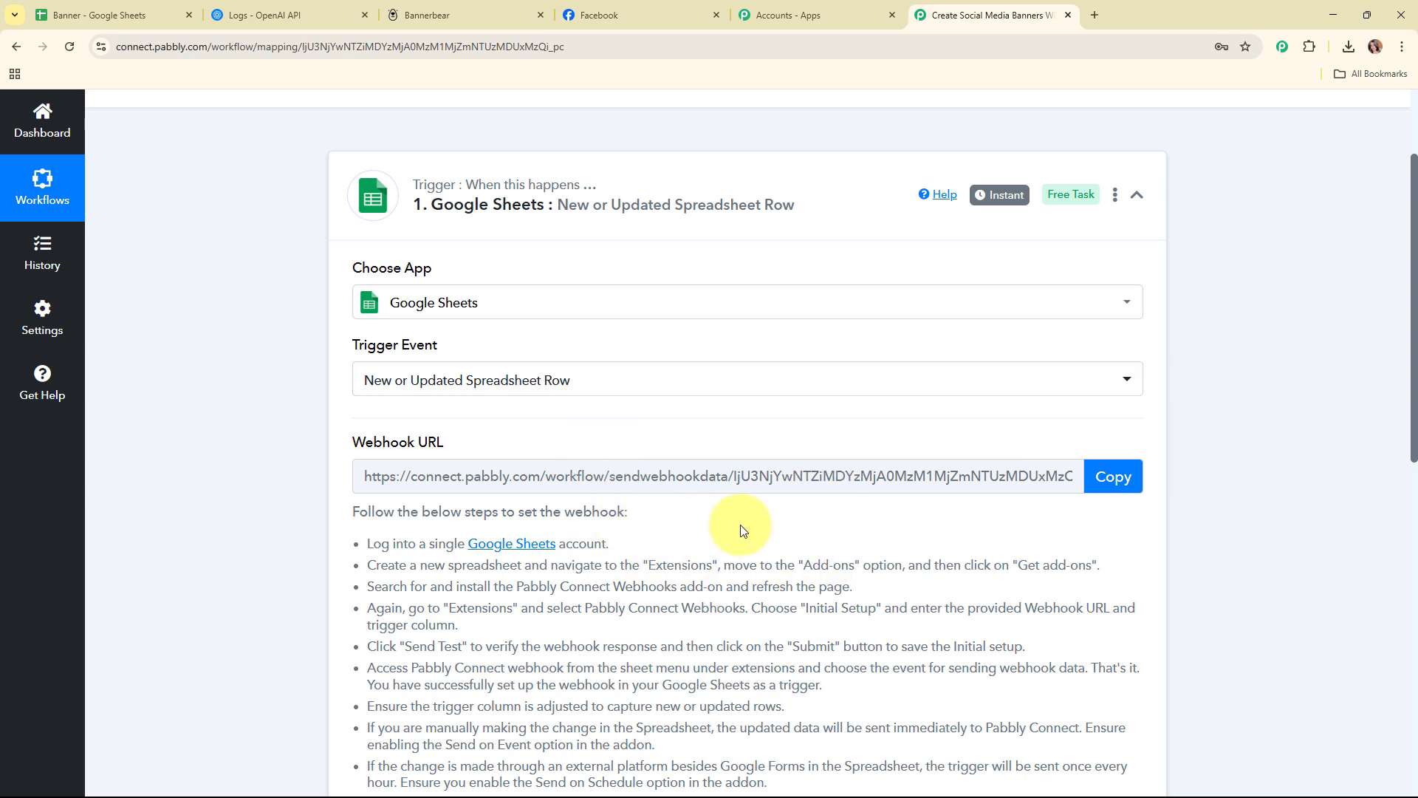
{"action": "scroll", "coordinate": [742, 530], "scroll_direction": "down", "scroll_amount": 3}
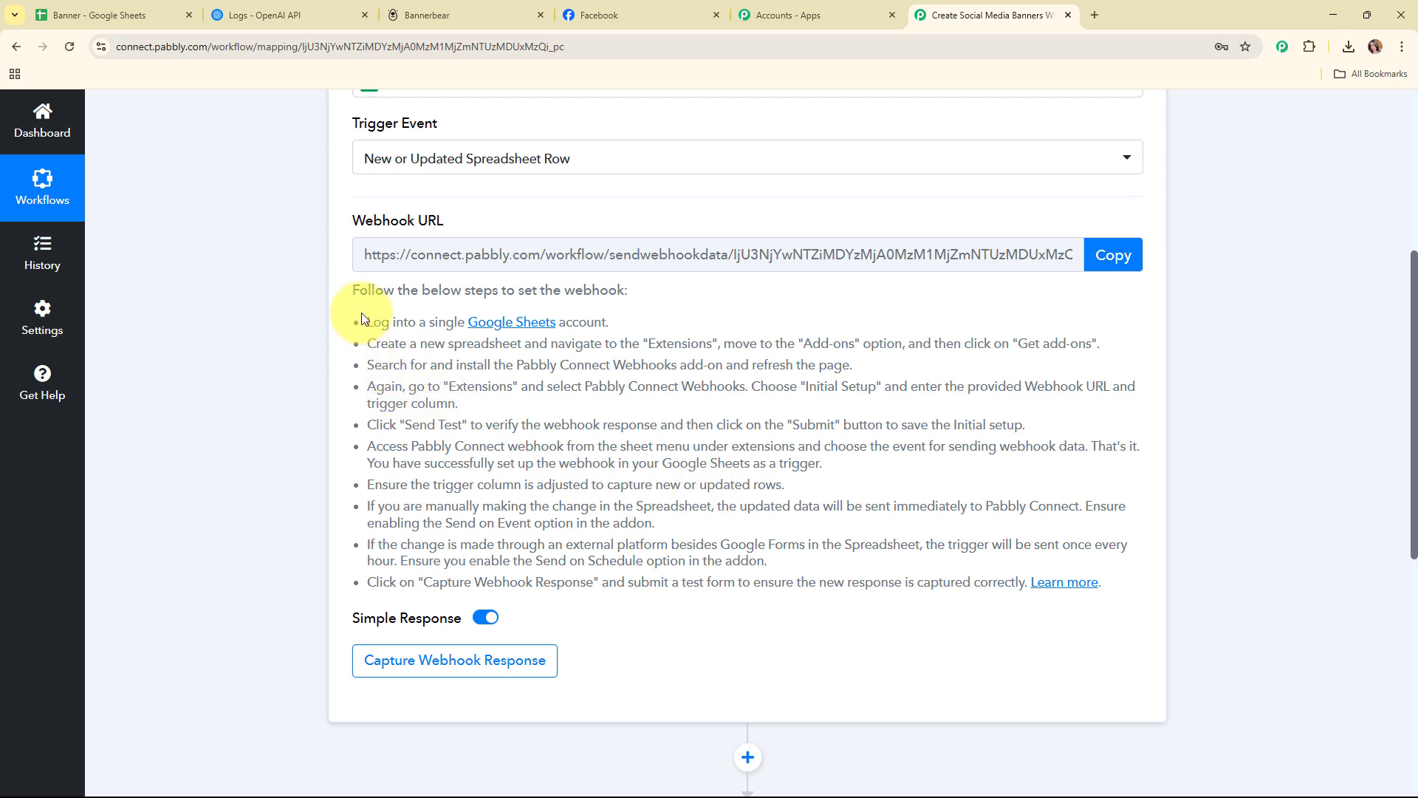
{"action": "left_click_drag", "start_coordinate": [367, 321], "coordinate": [1081, 616]}
{"action": "left_click", "coordinate": [1137, 251]}
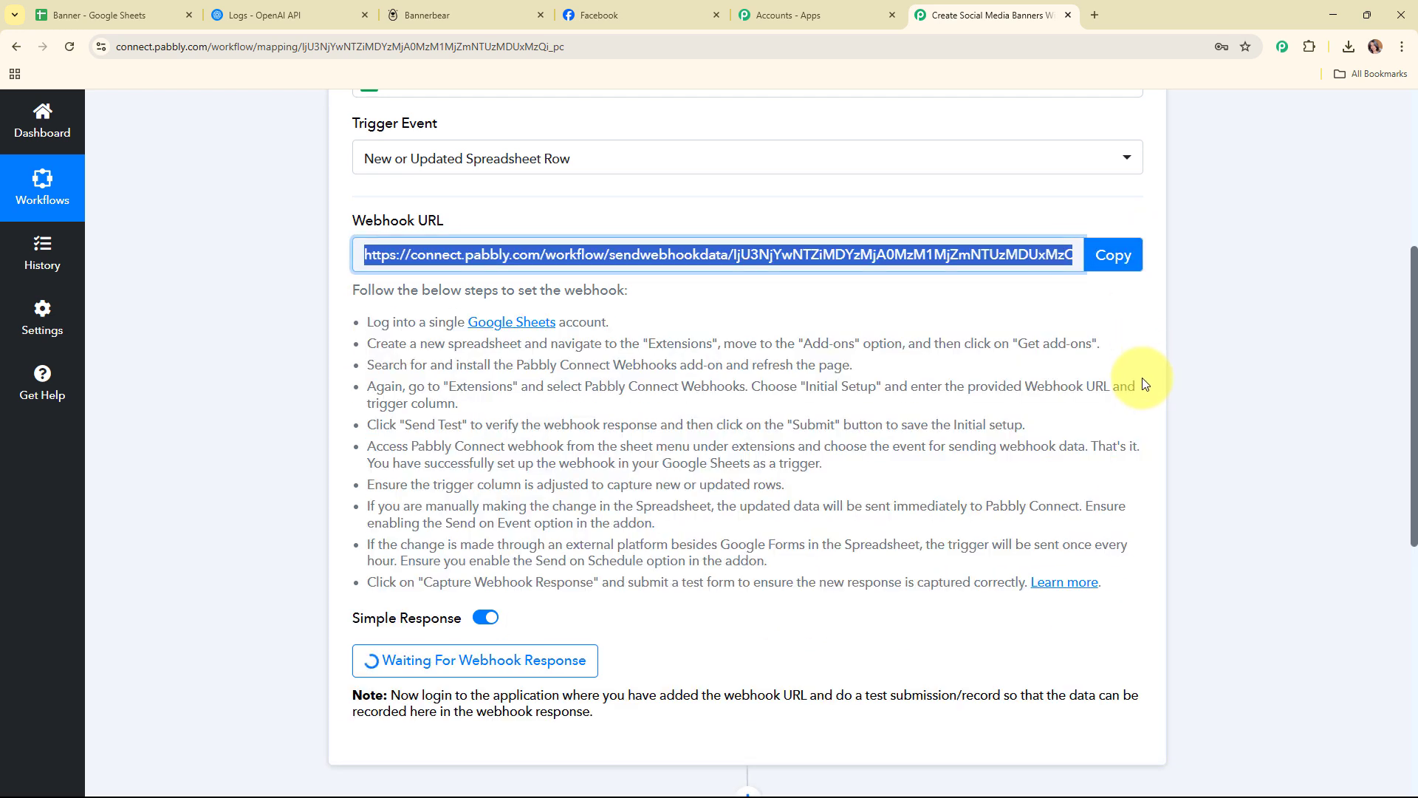
In the Banner Google Sheet, look up the Pabbly Connect Webhooks add-on in the Google Workspace Marketplace, check its listing, and close the marketplace.
{"action": "left_click", "coordinate": [95, 8]}
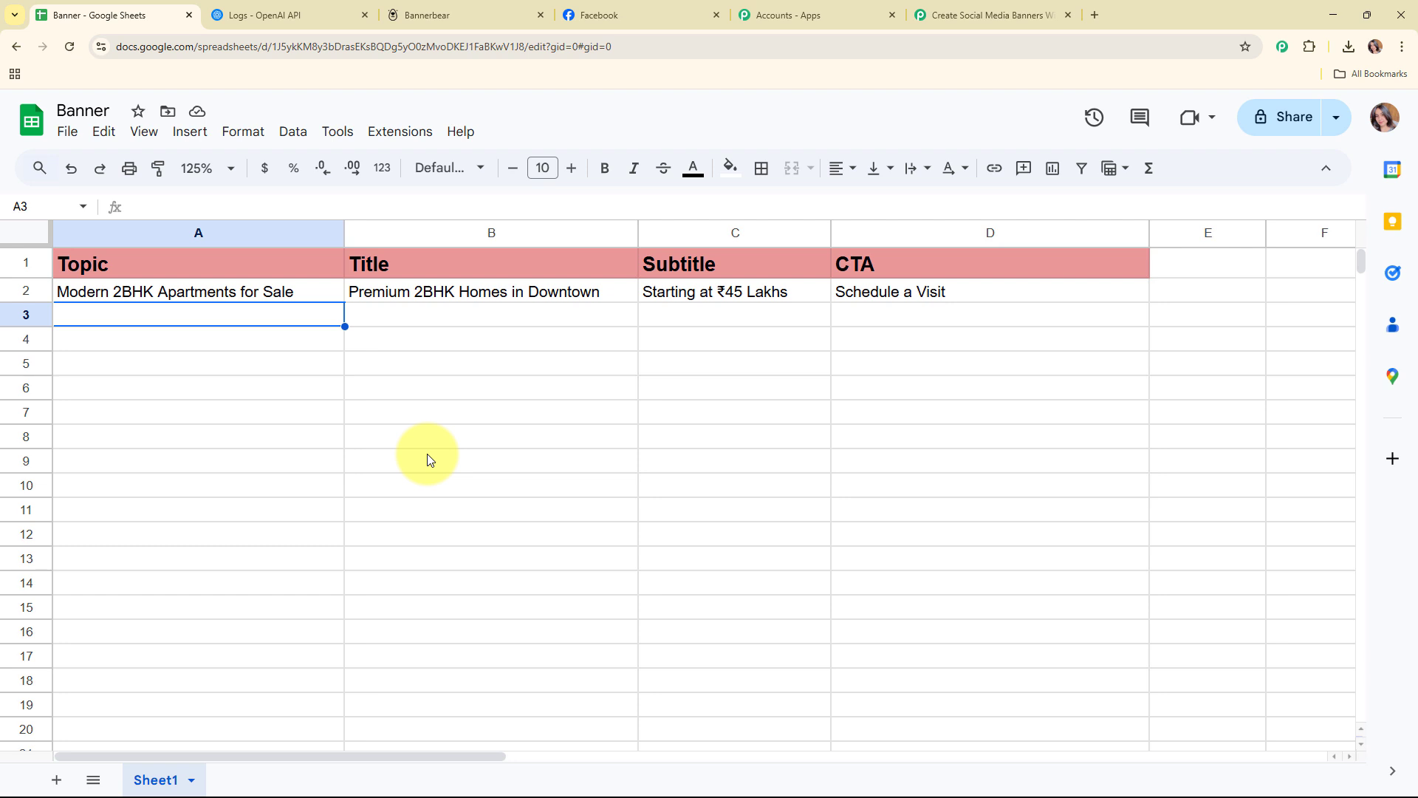
{"action": "left_click", "coordinate": [390, 132]}
{"action": "mouse_move", "coordinate": [401, 172]}
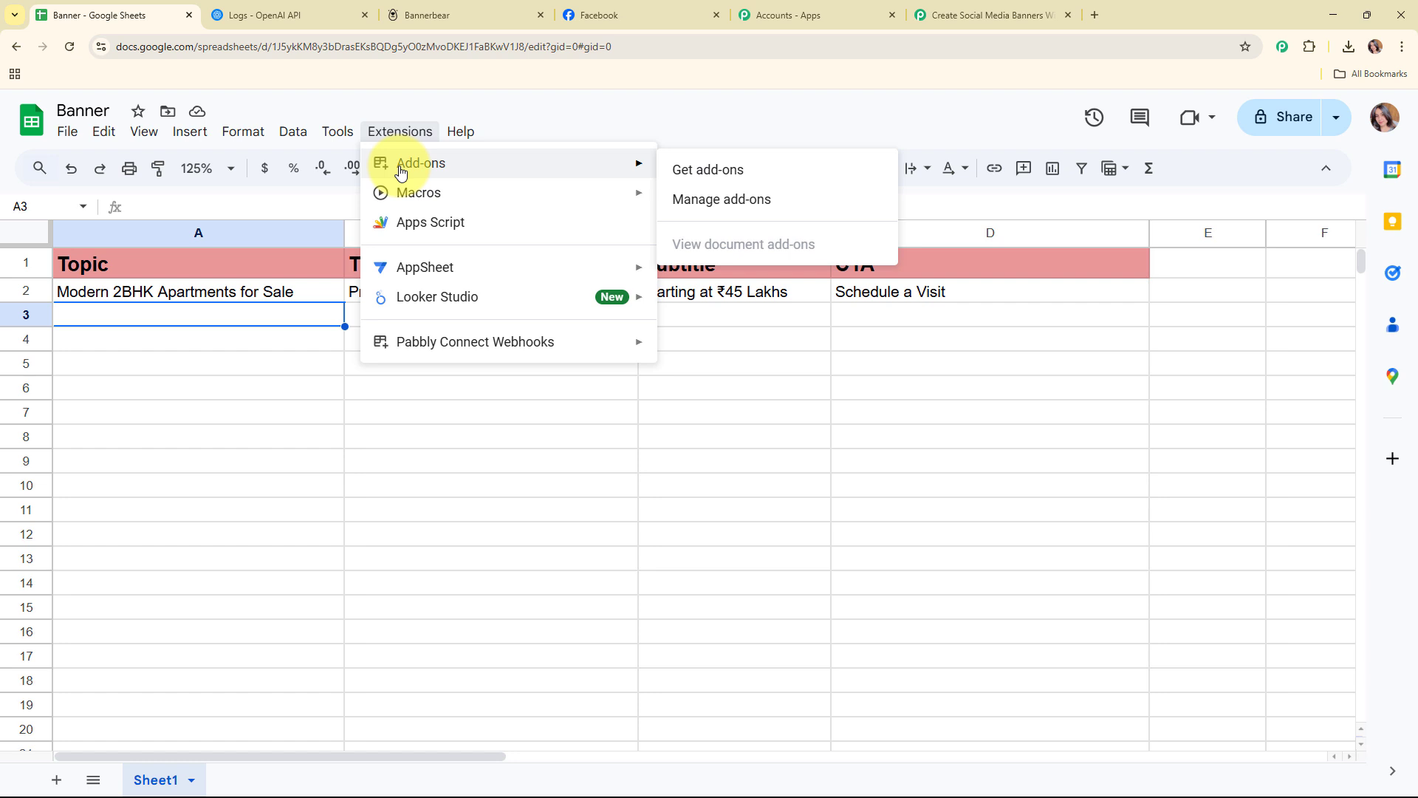
{"action": "left_click", "coordinate": [751, 171]}
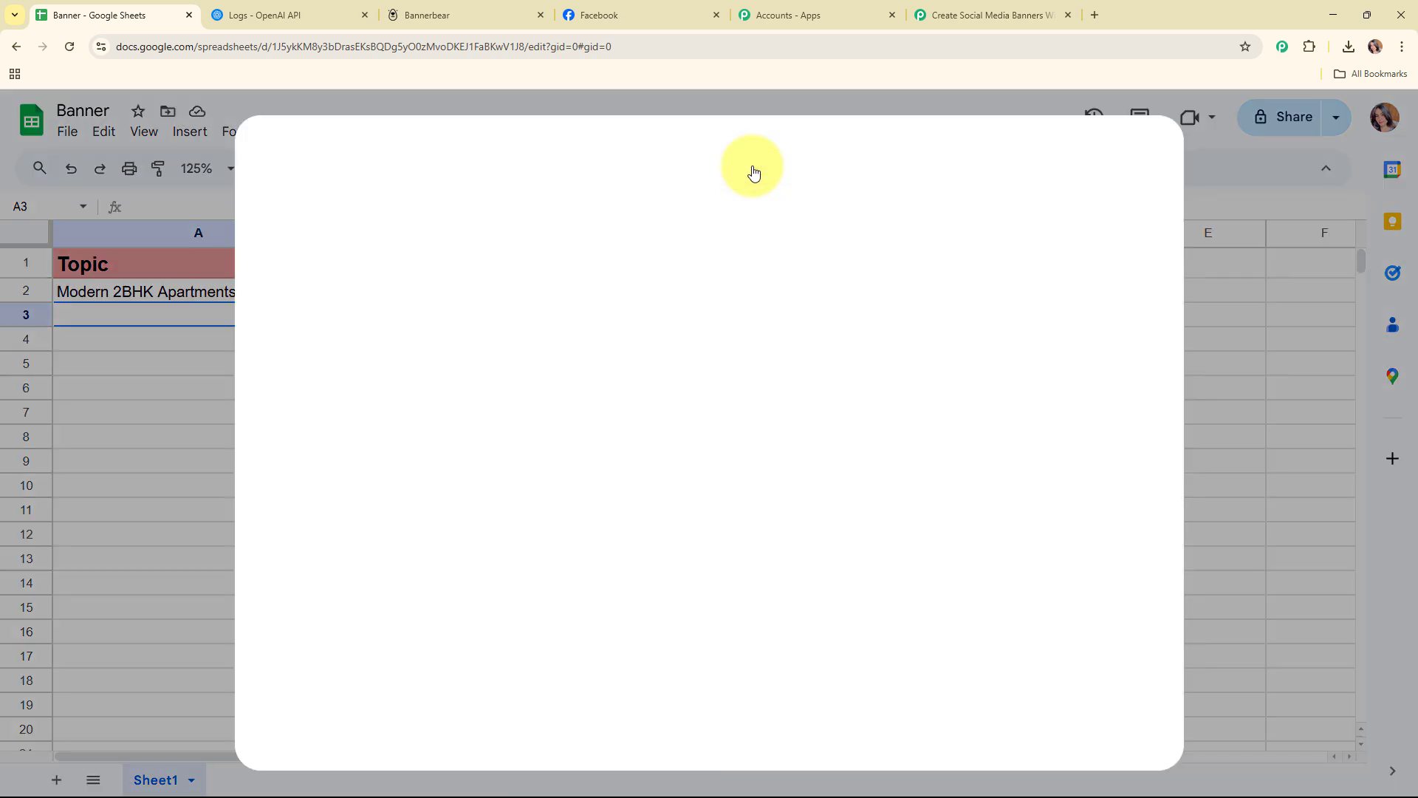
{"action": "left_click", "coordinate": [780, 162]}
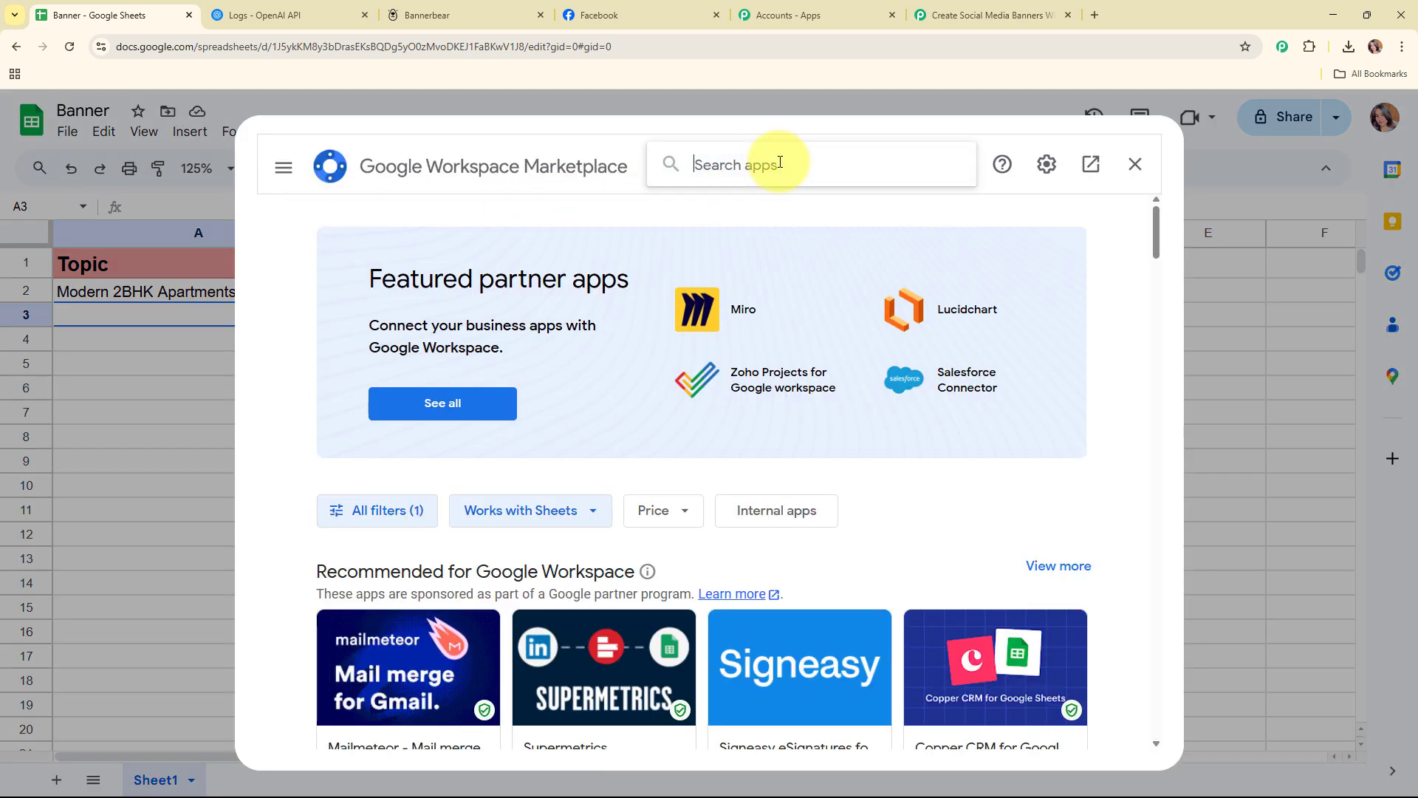
{"action": "type", "text": "pa"}
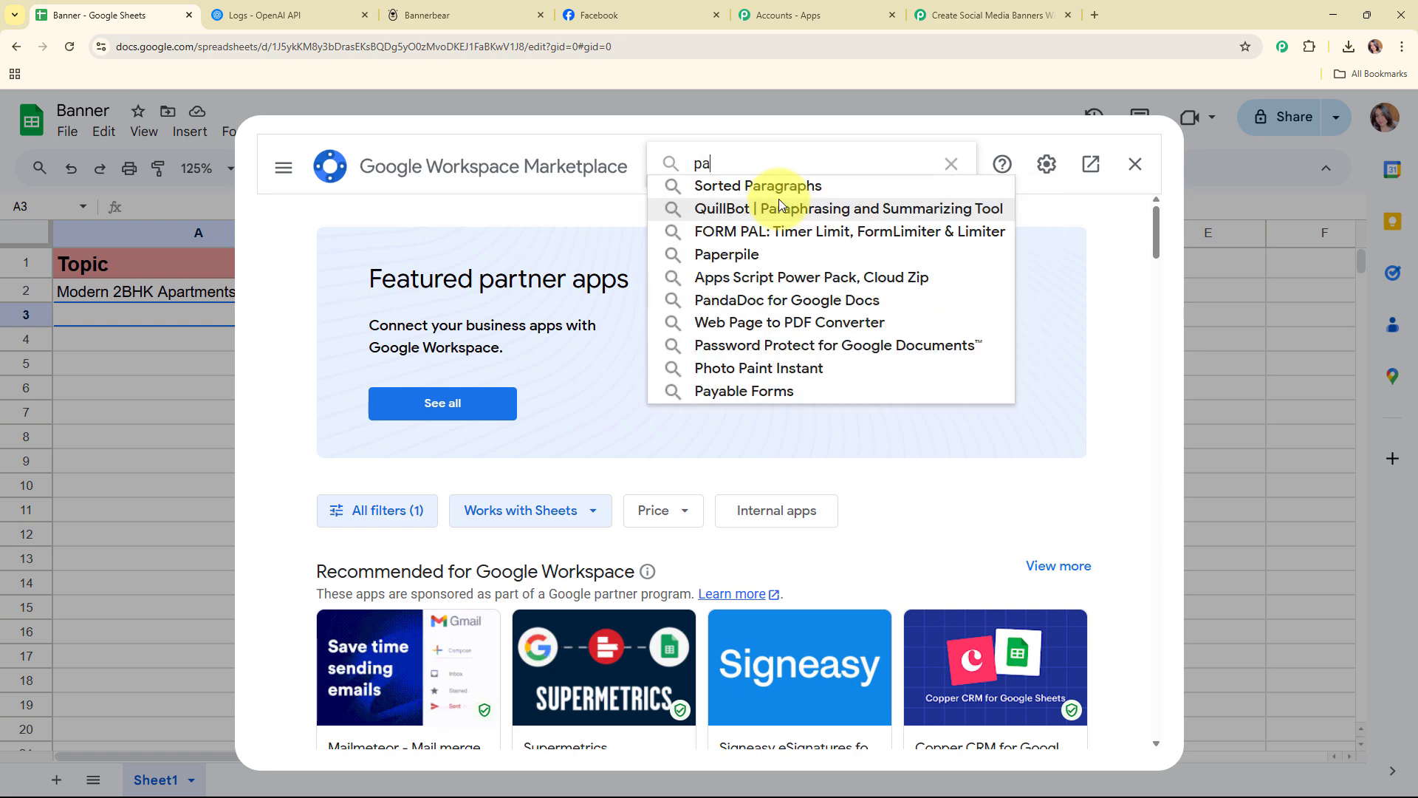
{"action": "type", "text": "bb"}
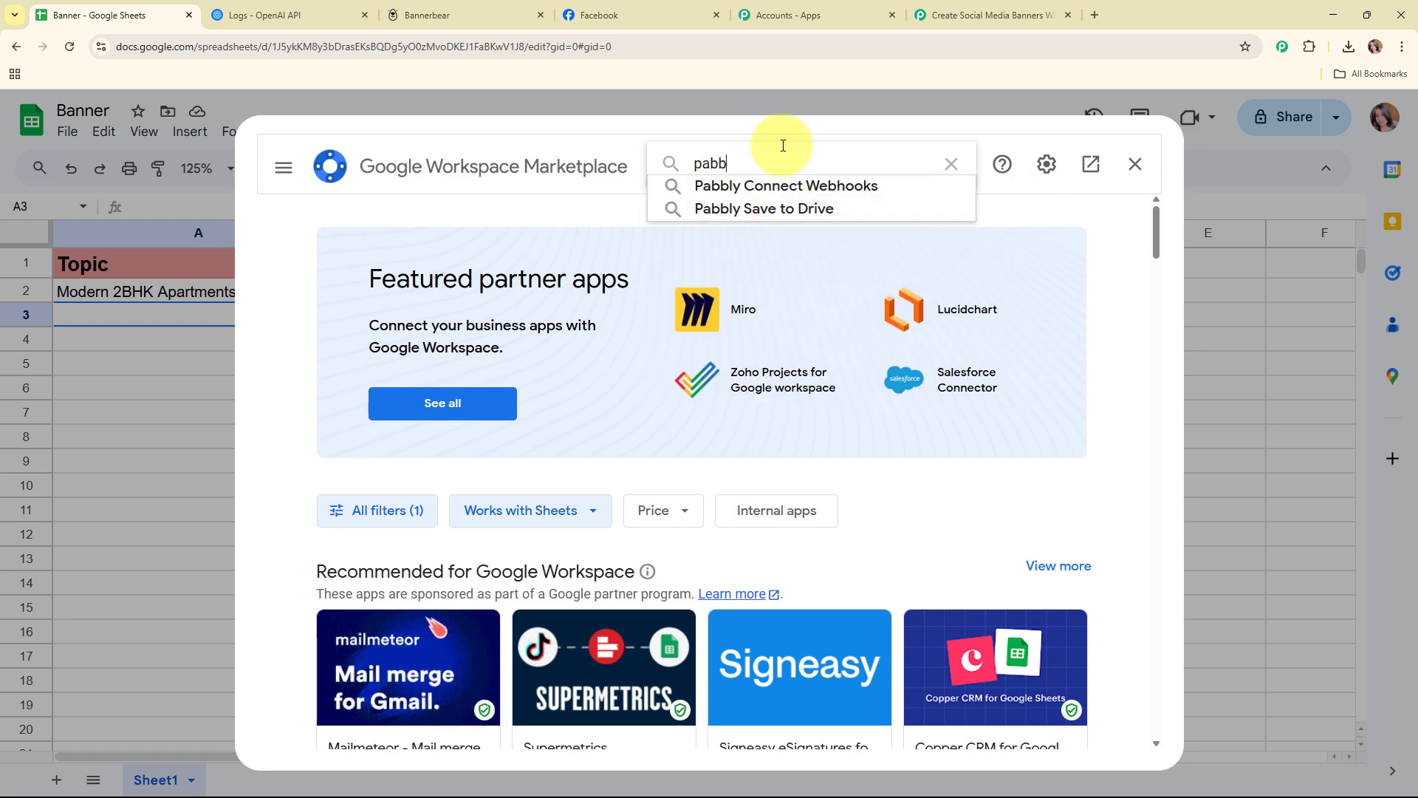
{"action": "left_click", "coordinate": [794, 186]}
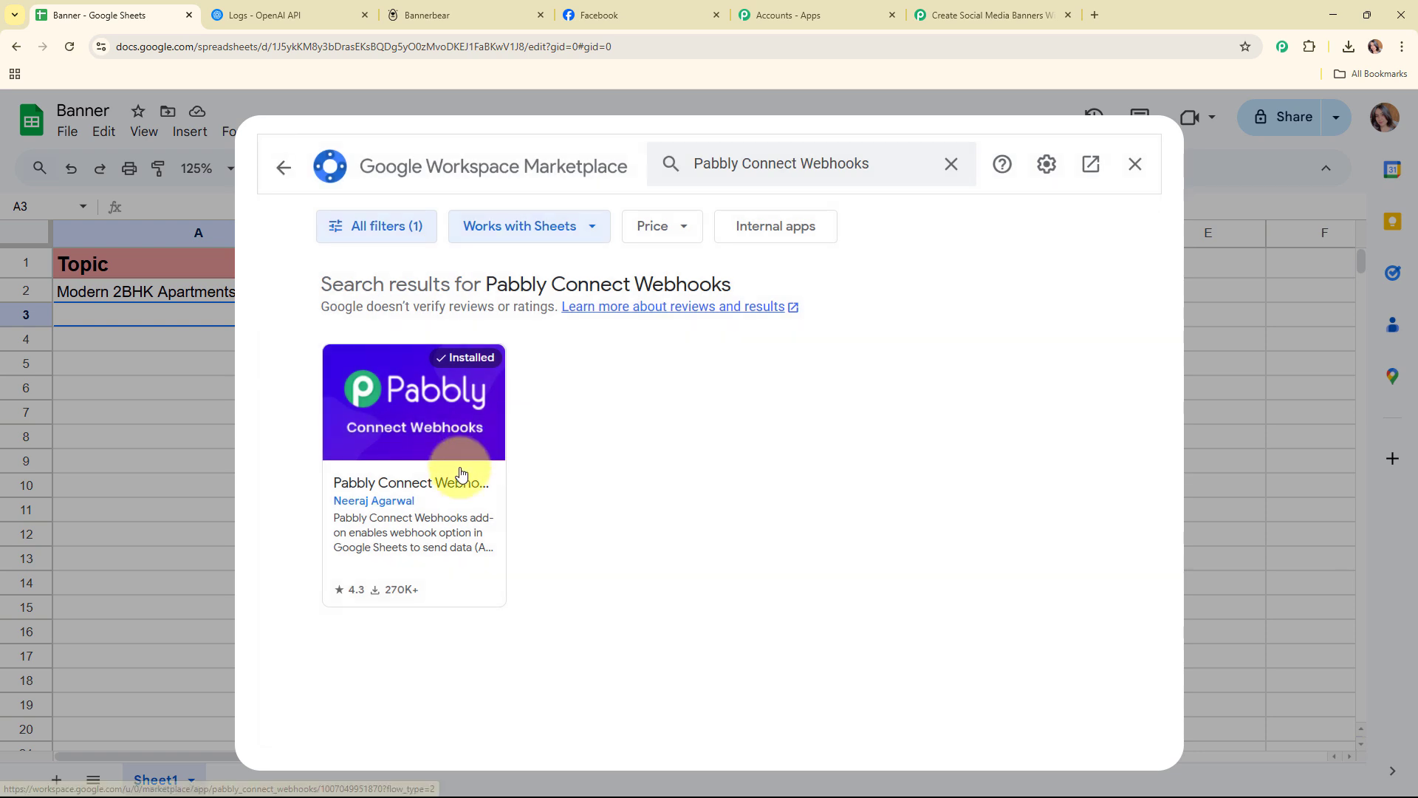
{"action": "left_click", "coordinate": [460, 472]}
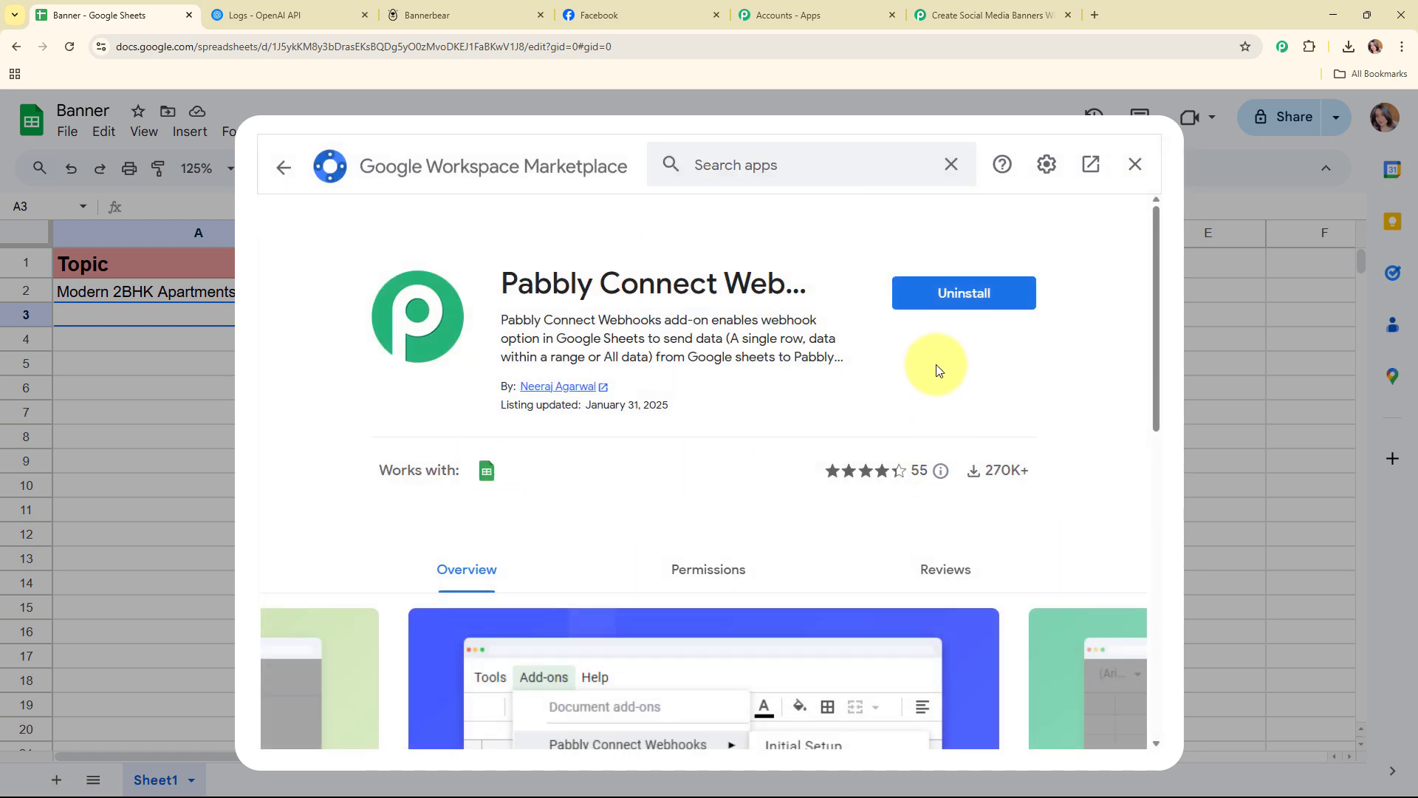
{"action": "left_click", "coordinate": [286, 171]}
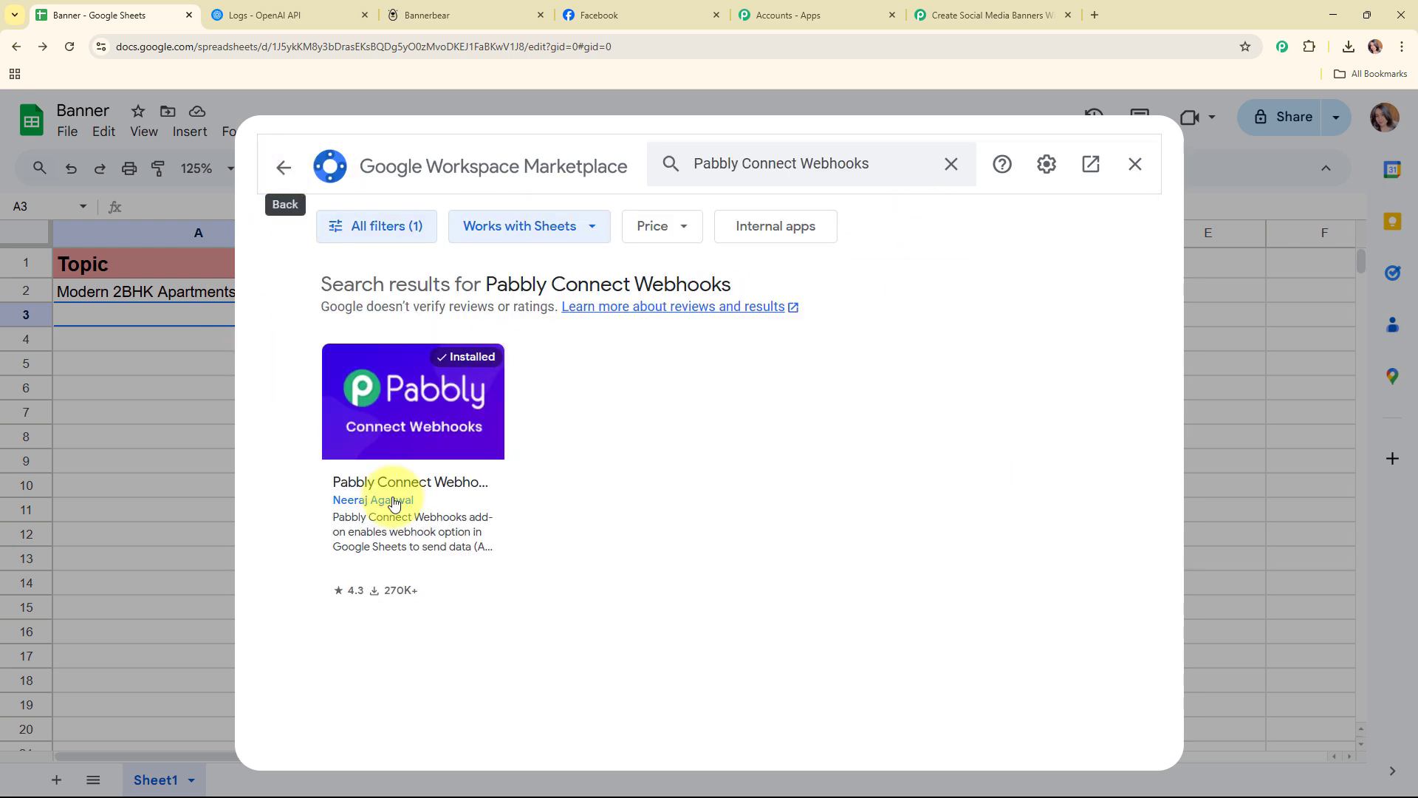
{"action": "left_click", "coordinate": [1132, 161]}
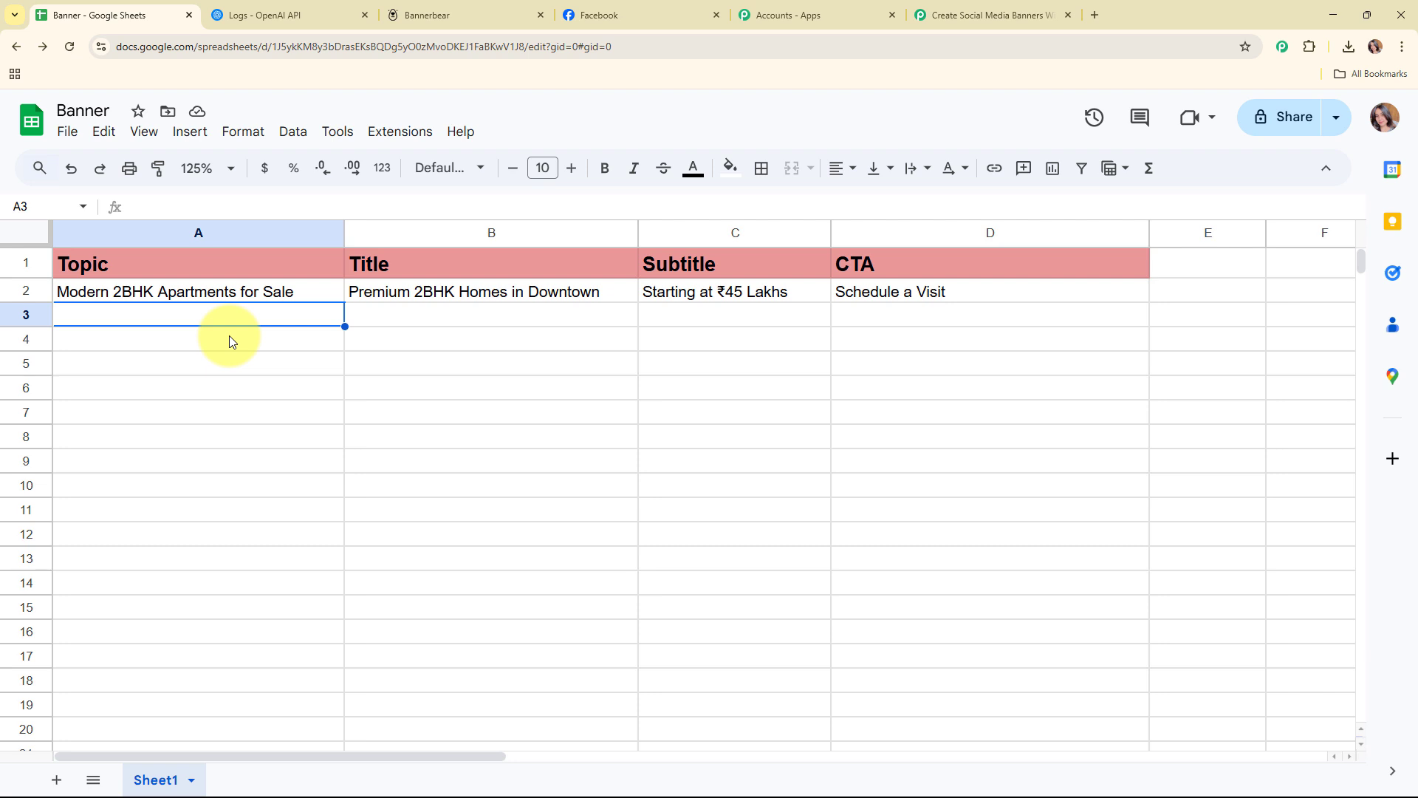
Start the Initial Setup of the Pabbly Connect Webhooks add-on and paste the copied webhook URL.
{"action": "left_click", "coordinate": [382, 135]}
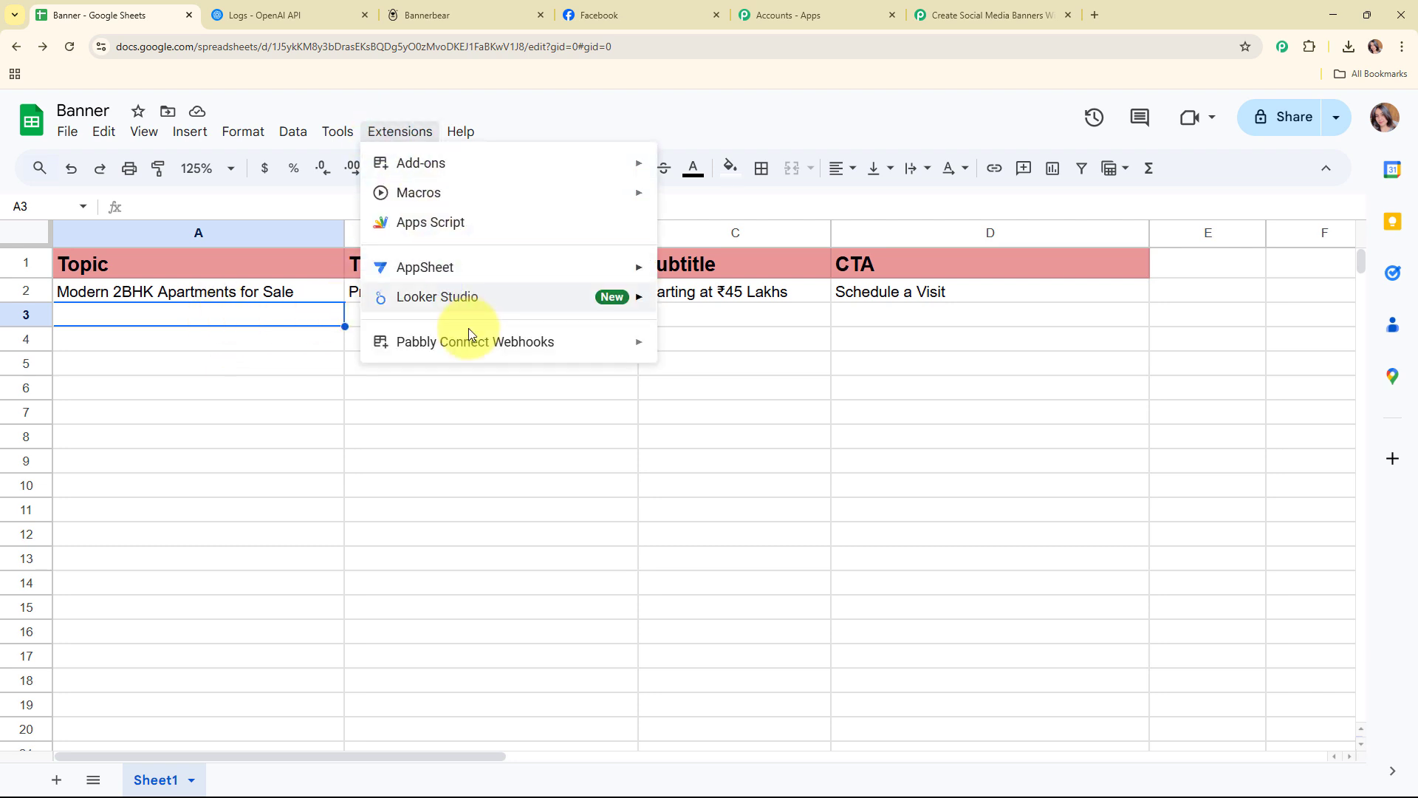
{"action": "mouse_move", "coordinate": [473, 345]}
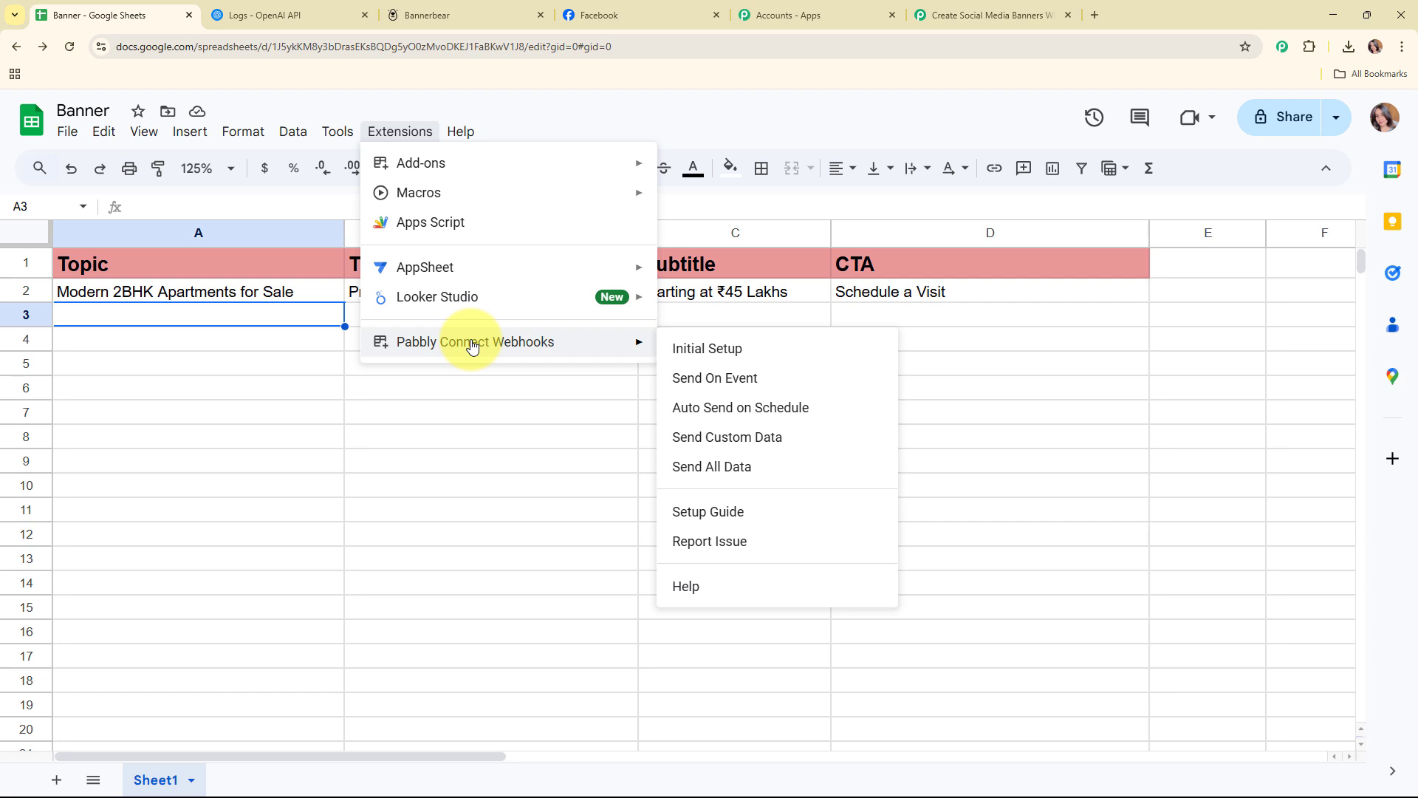
{"action": "left_click", "coordinate": [857, 348]}
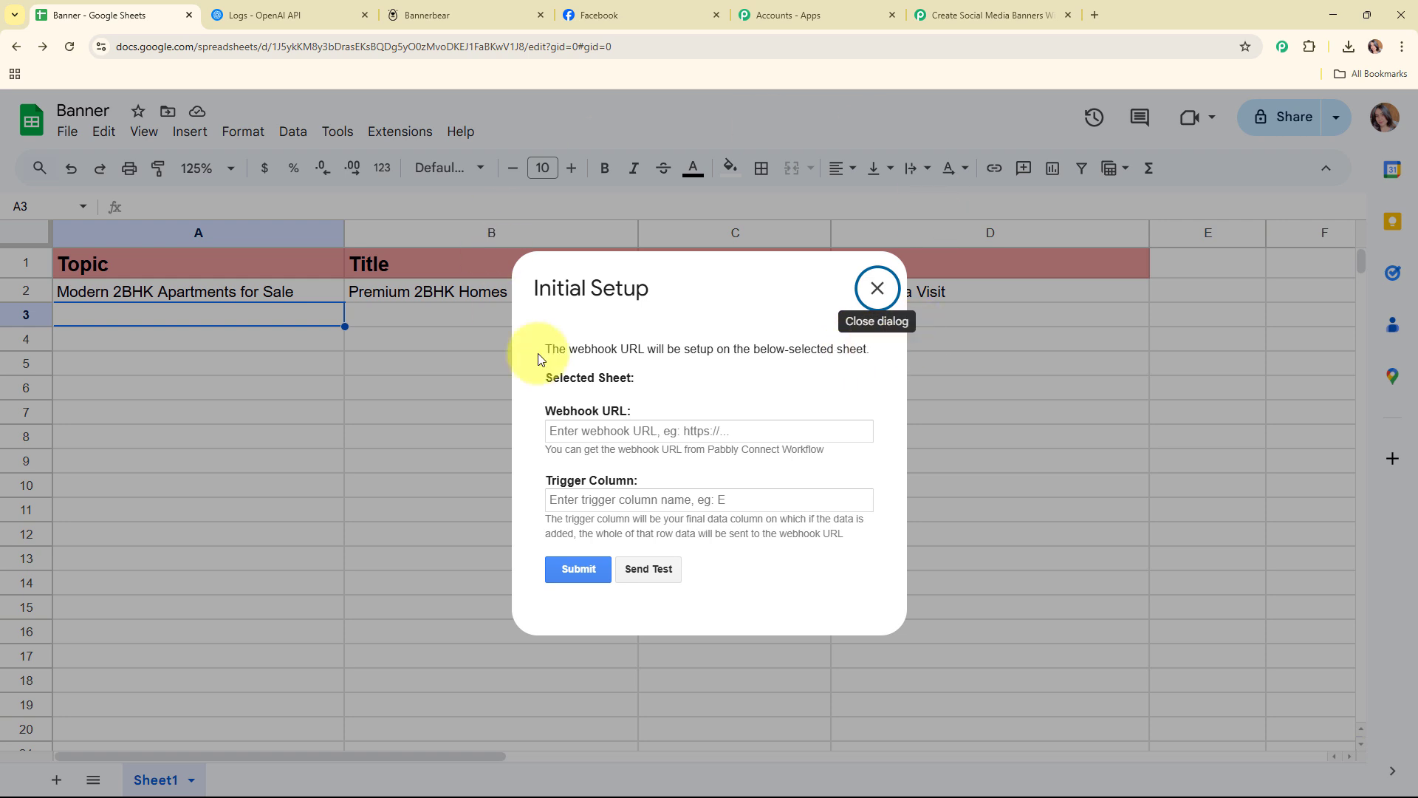
{"action": "left_click", "coordinate": [655, 432]}
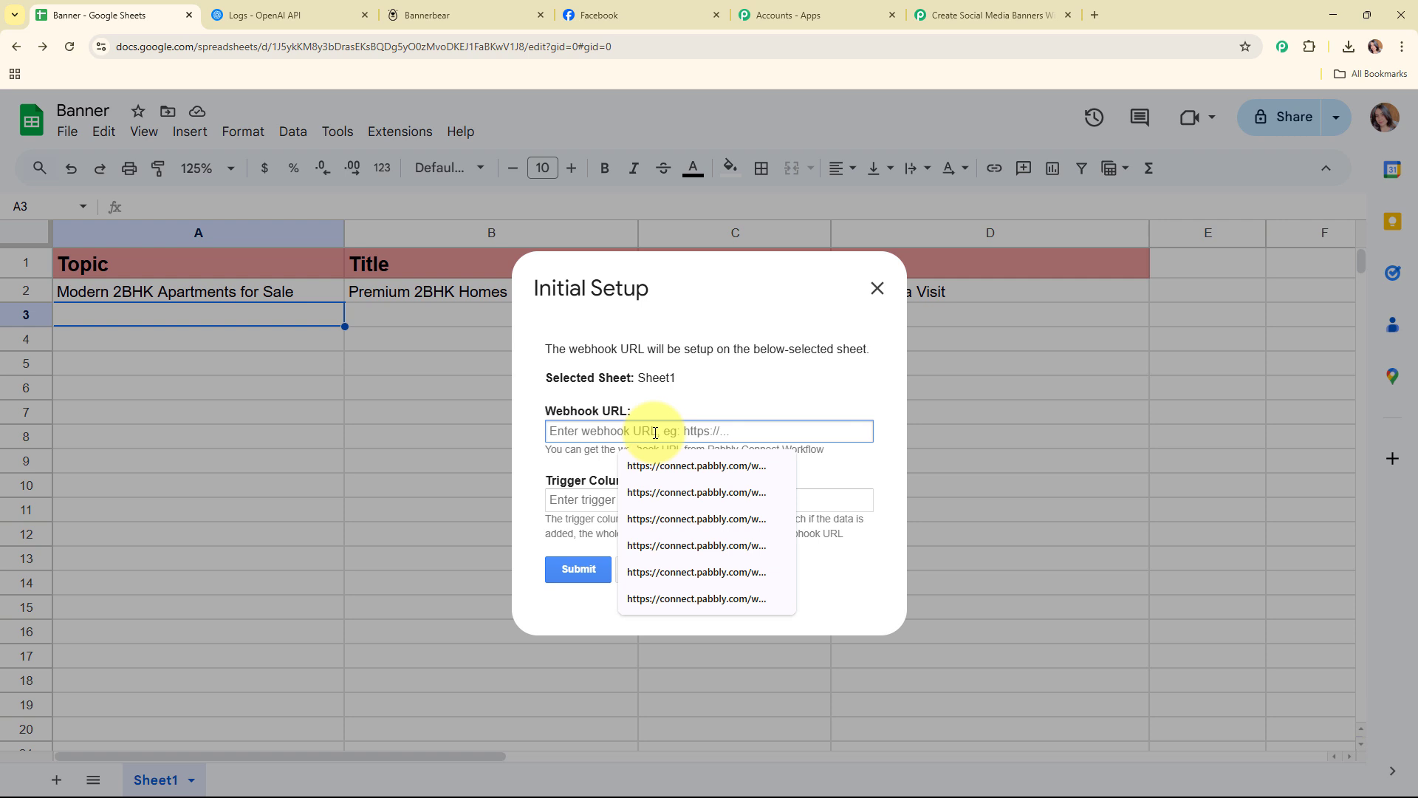
{"action": "key", "text": "ctrl+v"}
{"action": "left_click", "coordinate": [756, 468]}
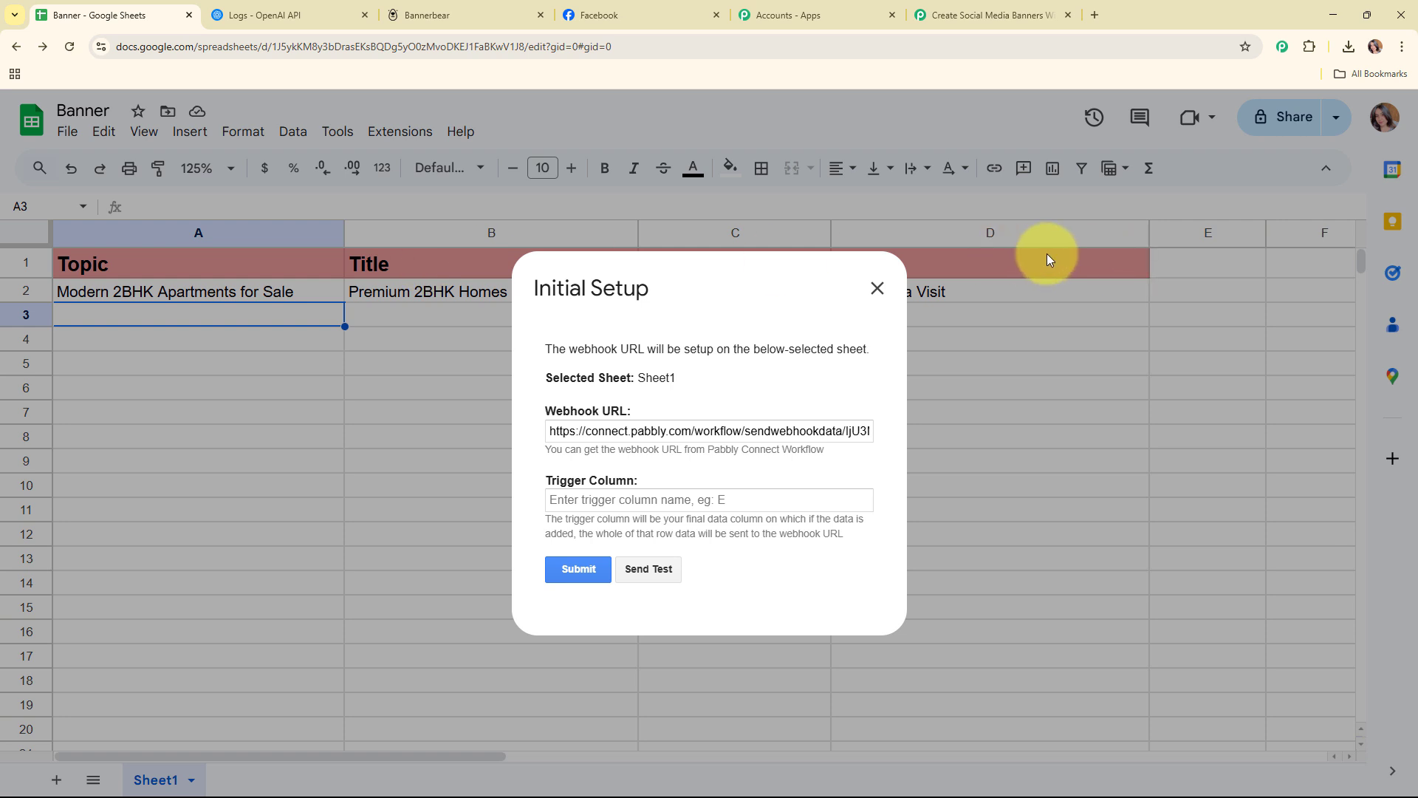
Set the trigger column to D and submit the webhook setup for Sheet1.
{"action": "left_click", "coordinate": [730, 498]}
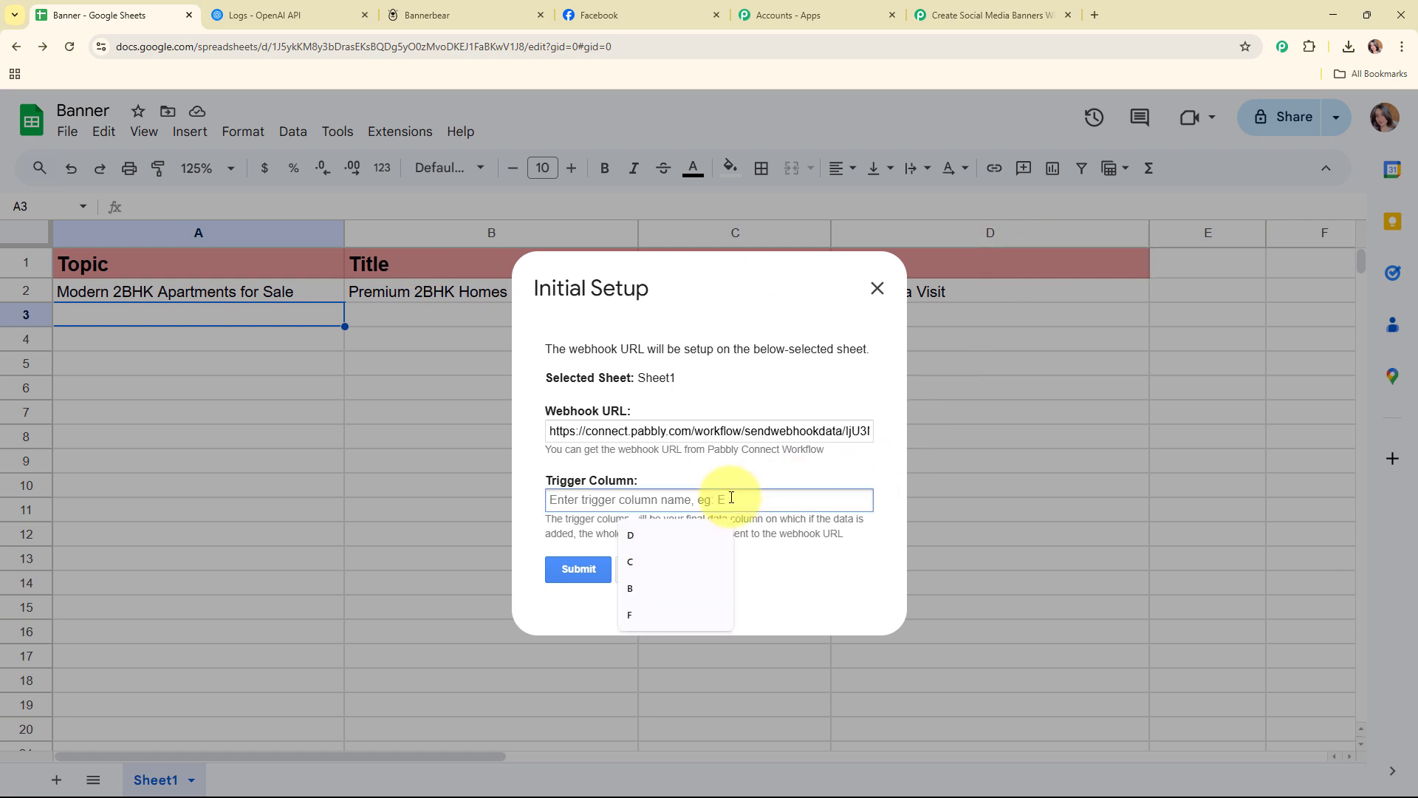
{"action": "type", "text": "D"}
{"action": "left_click", "coordinate": [590, 564]}
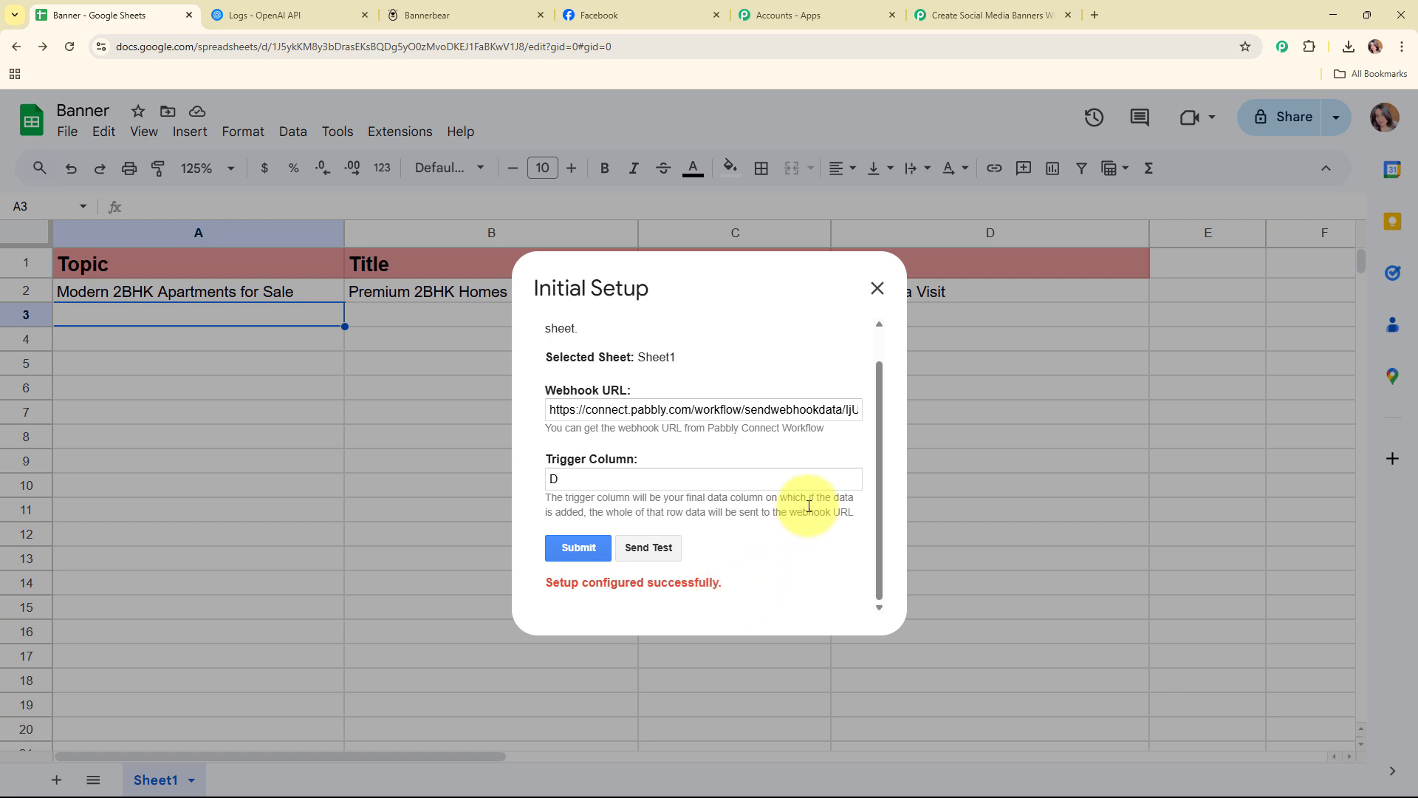
Send the test data from Sheet1 to the webhook and close the Initial Setup dialog.
{"action": "scroll", "coordinate": [808, 505], "scroll_direction": "up", "scroll_amount": 1}
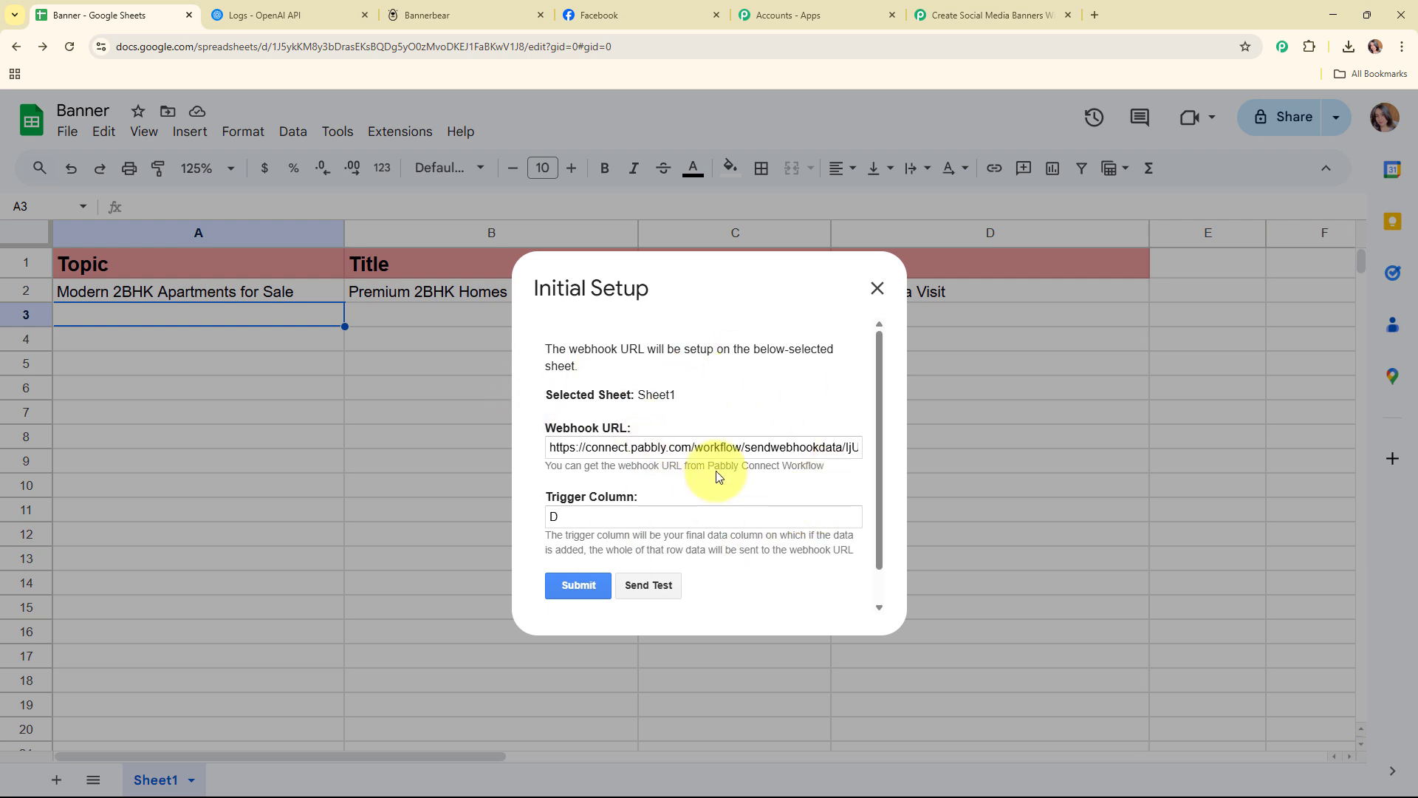
{"action": "left_click", "coordinate": [657, 592]}
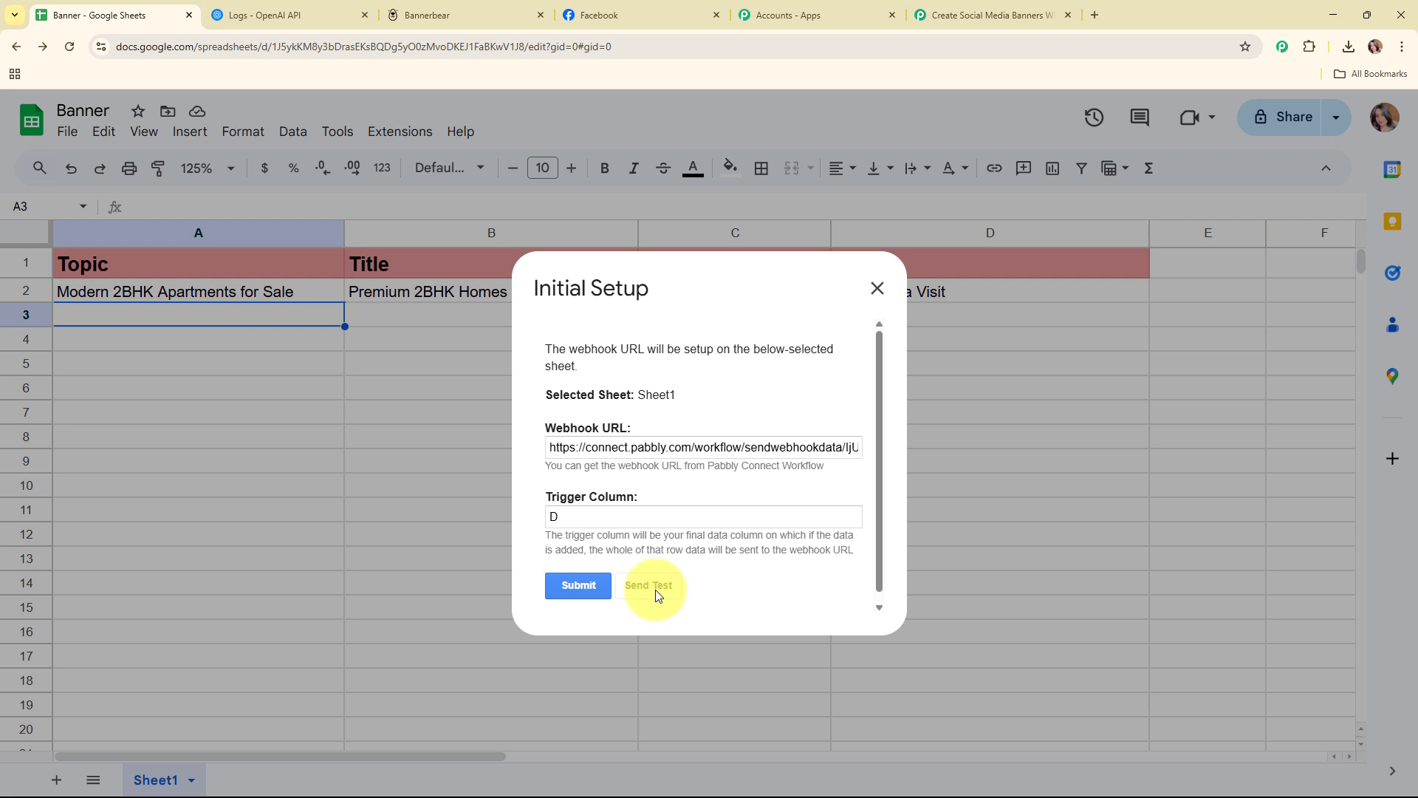
{"action": "scroll", "coordinate": [741, 434], "scroll_direction": "down", "scroll_amount": 1}
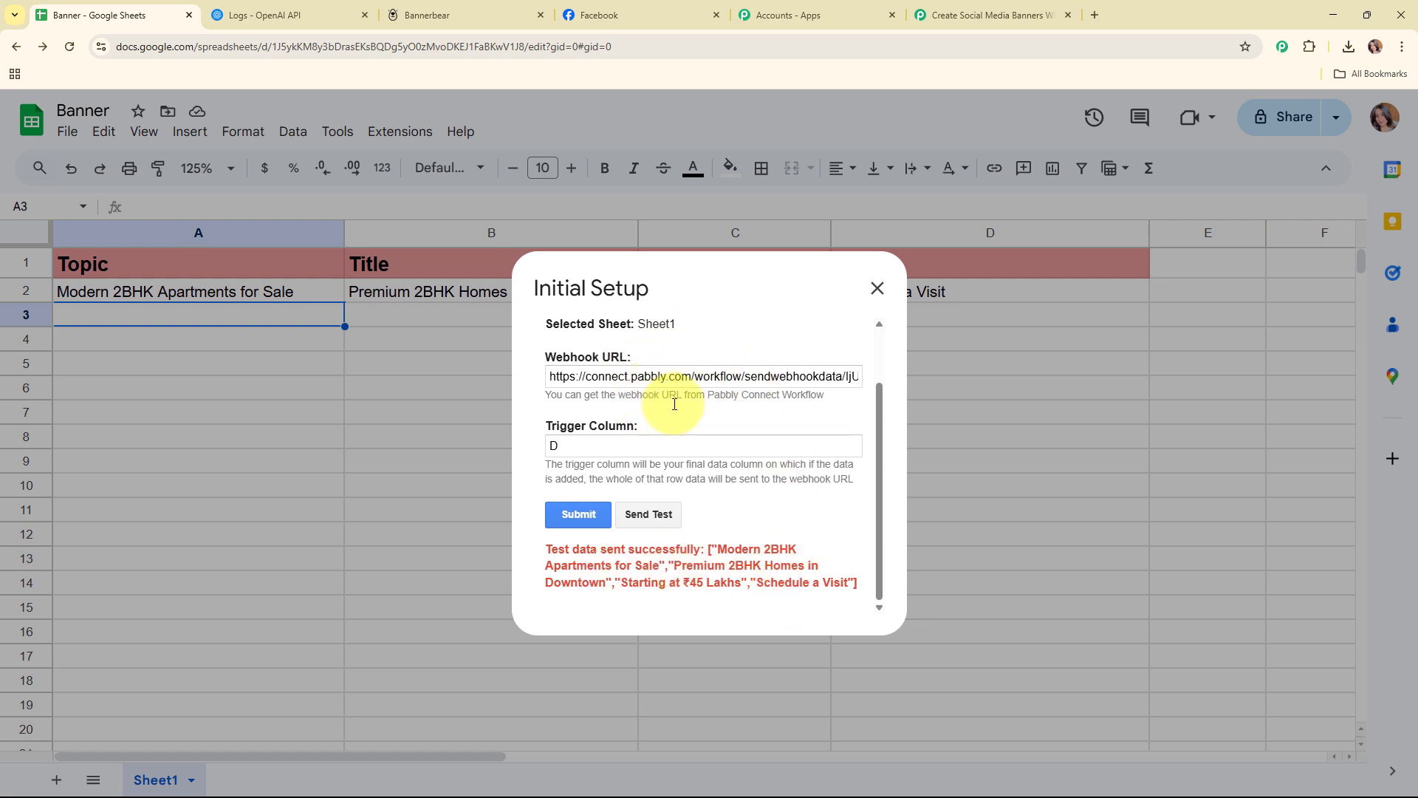
{"action": "scroll", "coordinate": [826, 428], "scroll_direction": "up", "scroll_amount": 1}
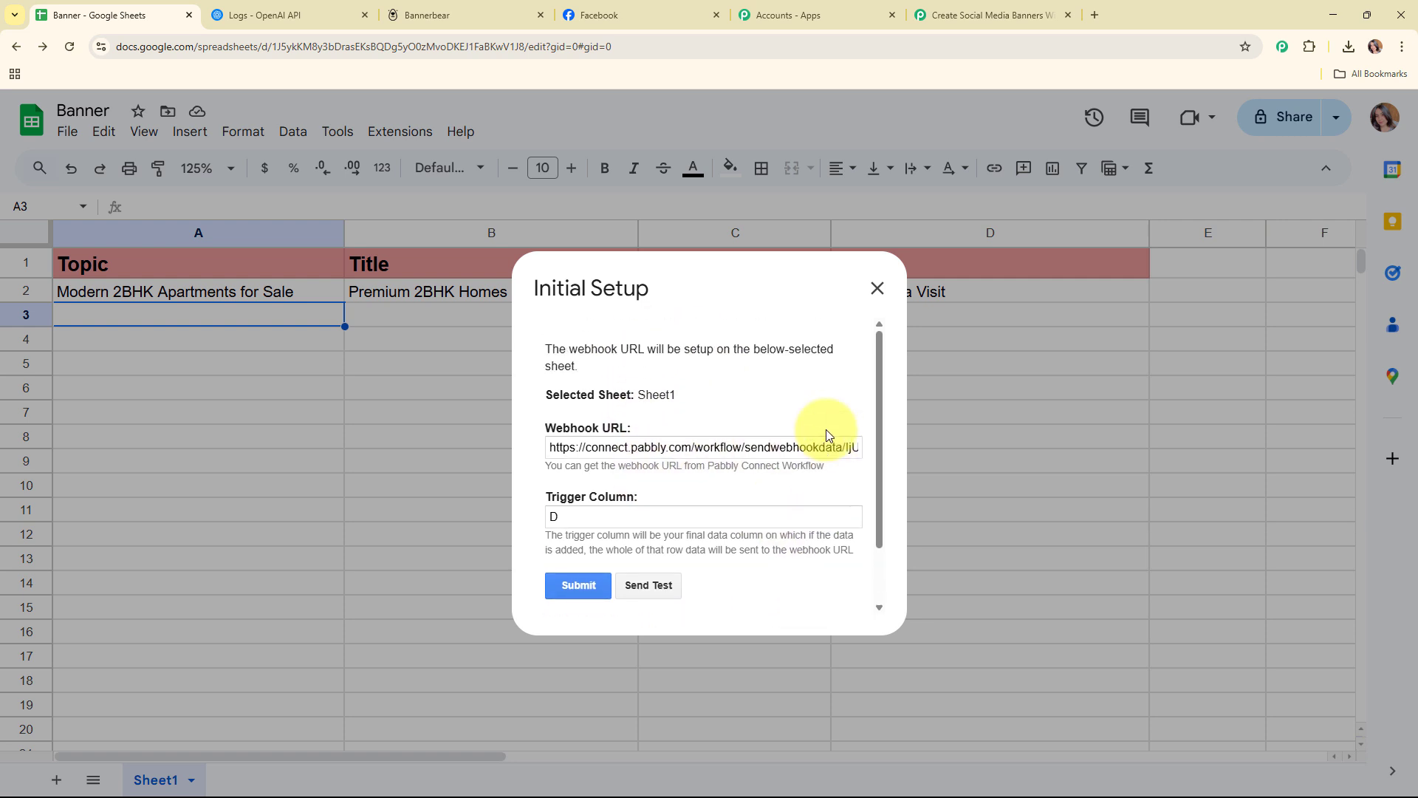
{"action": "left_click", "coordinate": [877, 287]}
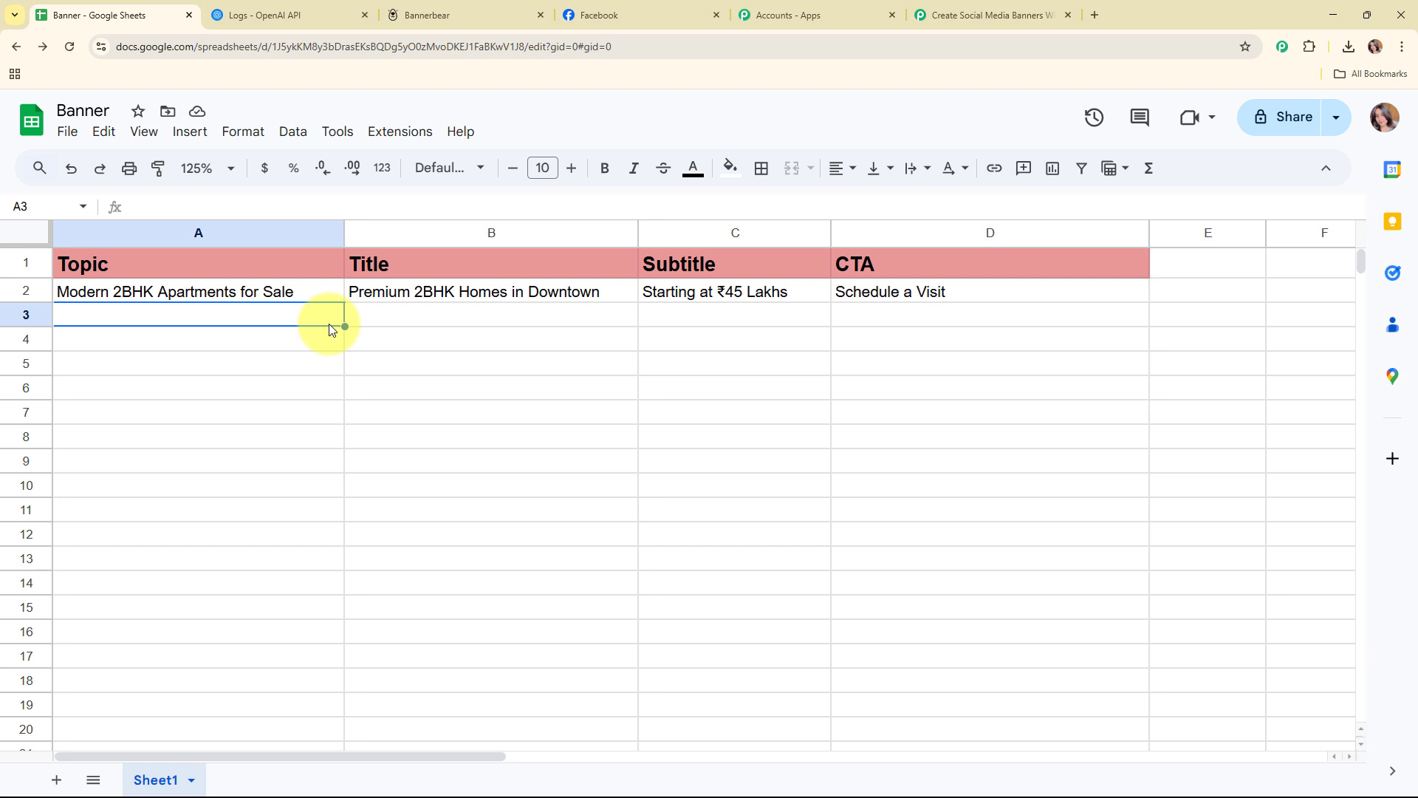
Enable Send On Event in the Pabbly Connect Webhooks add-on for the Banner sheet and check that the option is active.
{"action": "left_click", "coordinate": [400, 132]}
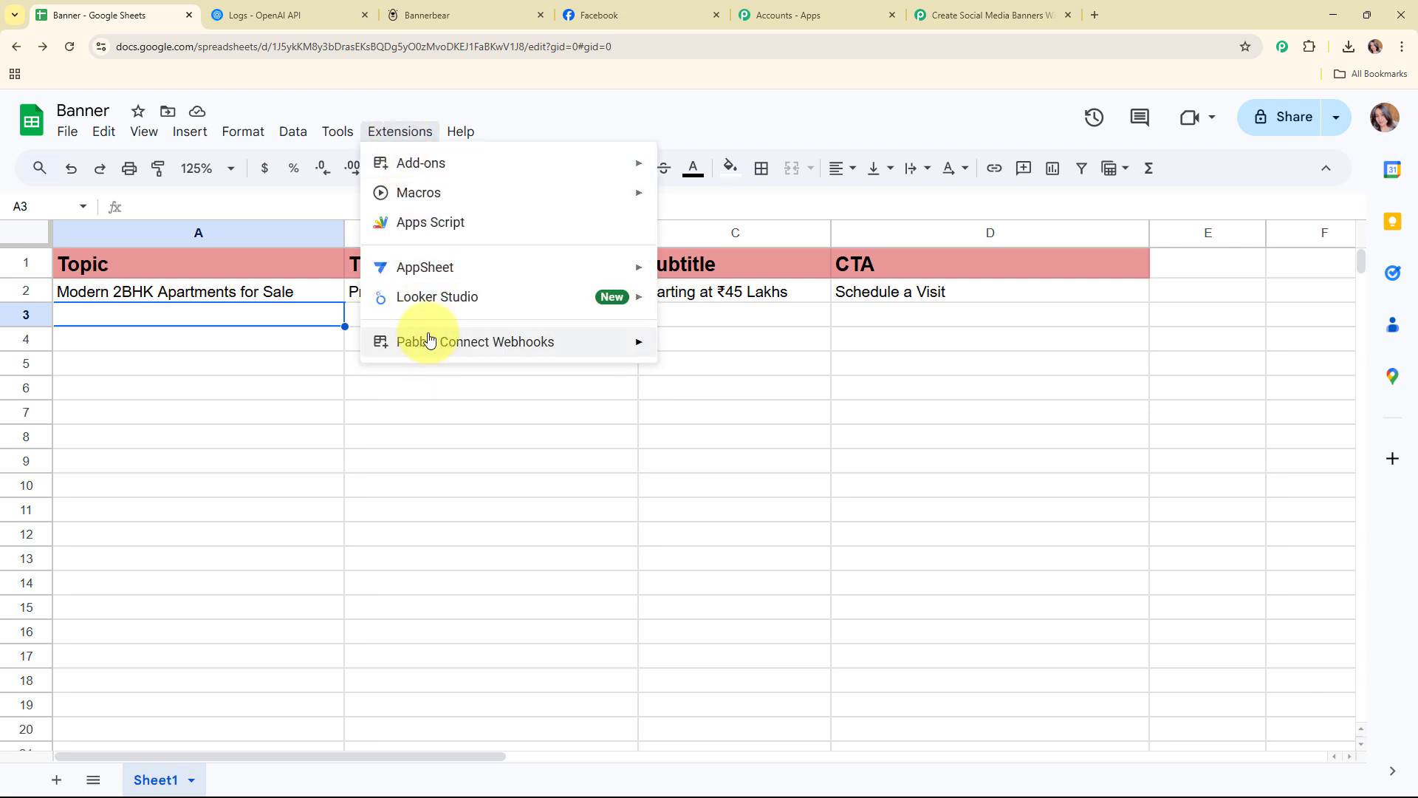
{"action": "mouse_move", "coordinate": [430, 339]}
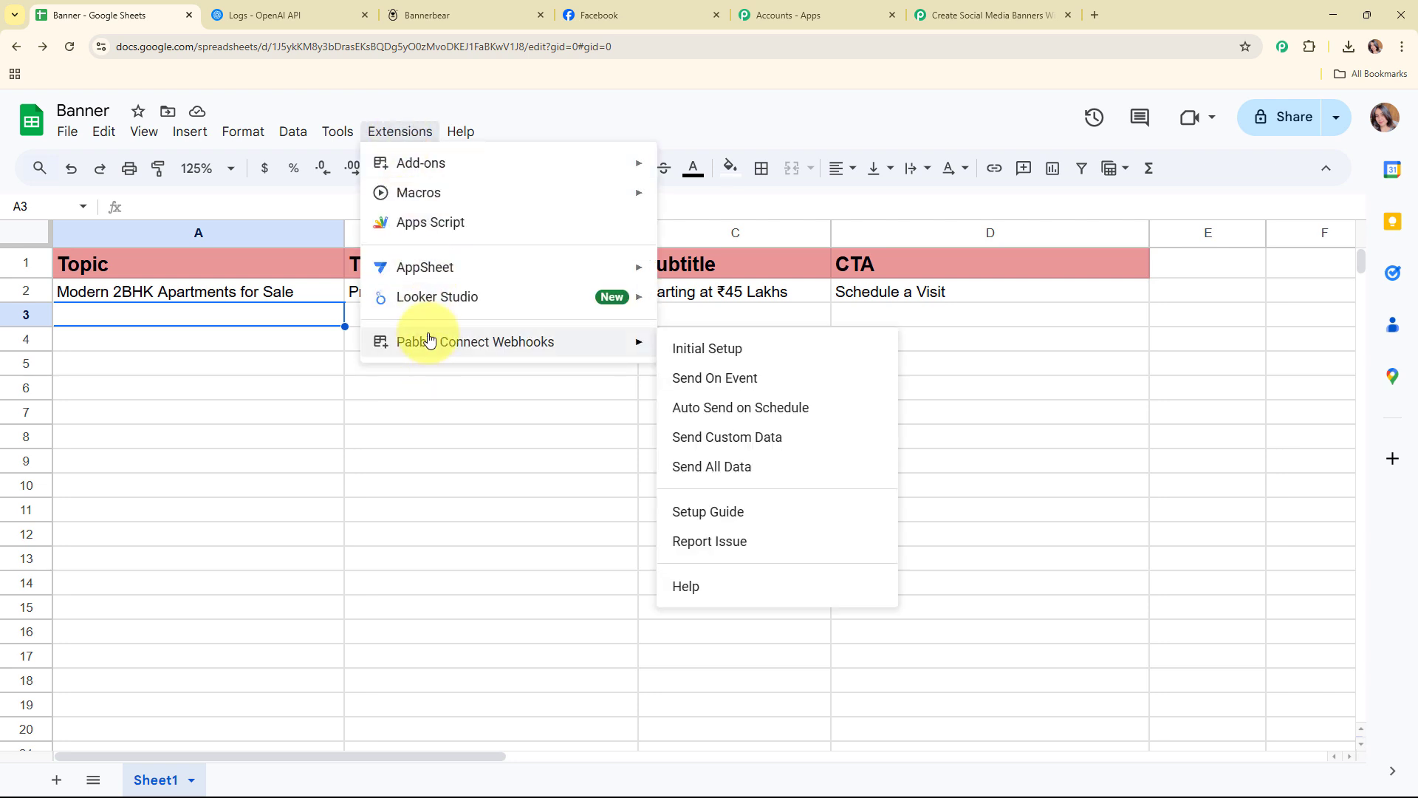
{"action": "left_click", "coordinate": [763, 377]}
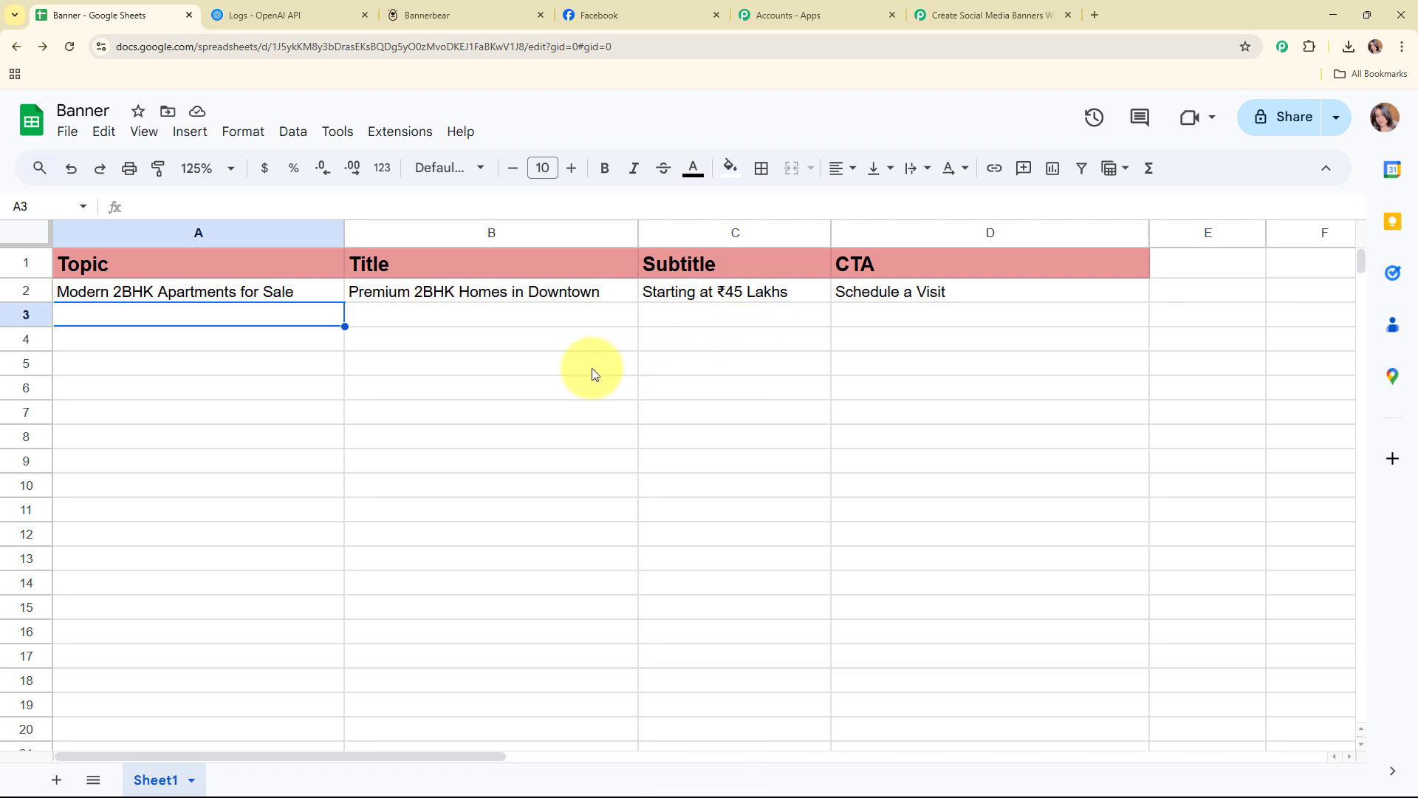
{"action": "left_click", "coordinate": [405, 131]}
{"action": "mouse_move", "coordinate": [468, 345]}
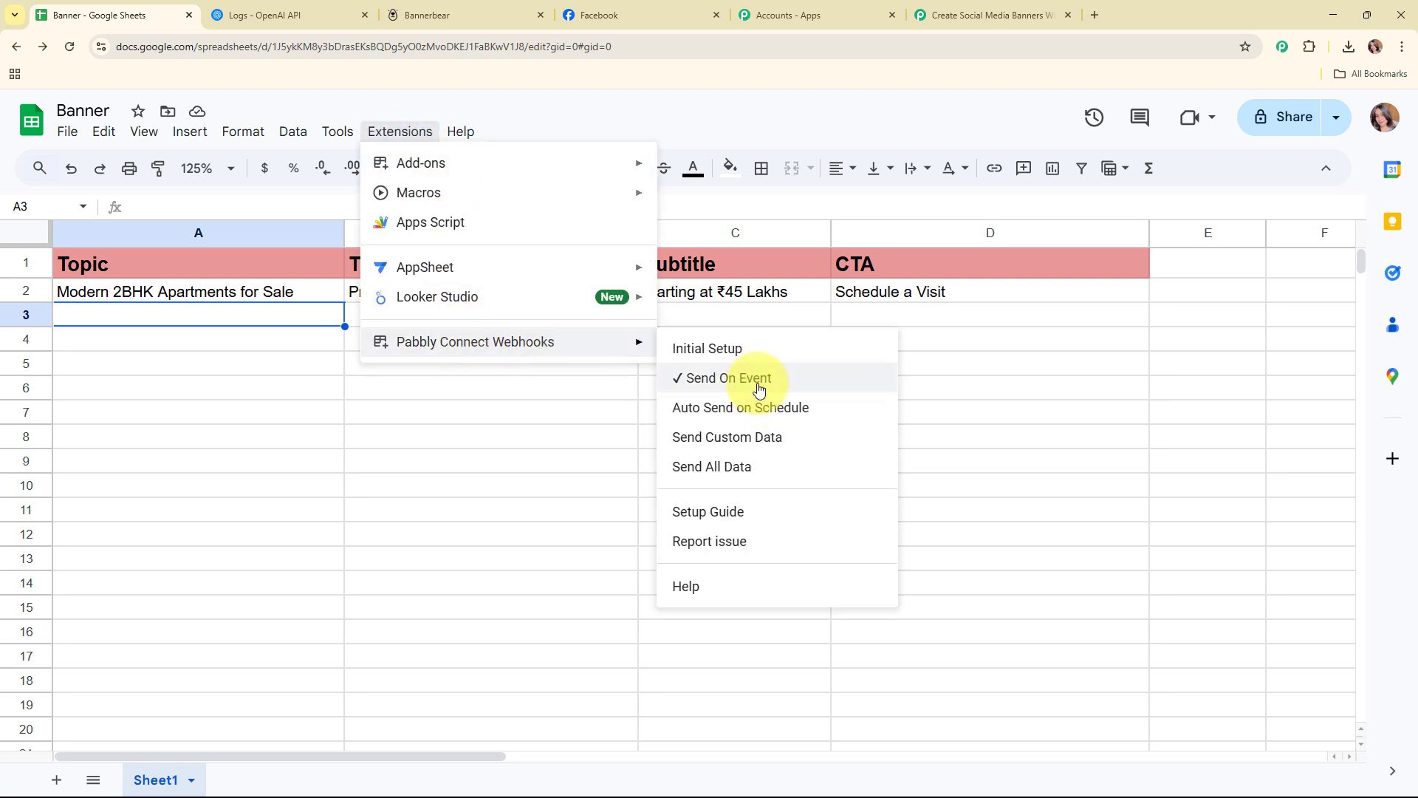
{"action": "left_click", "coordinate": [268, 315]}
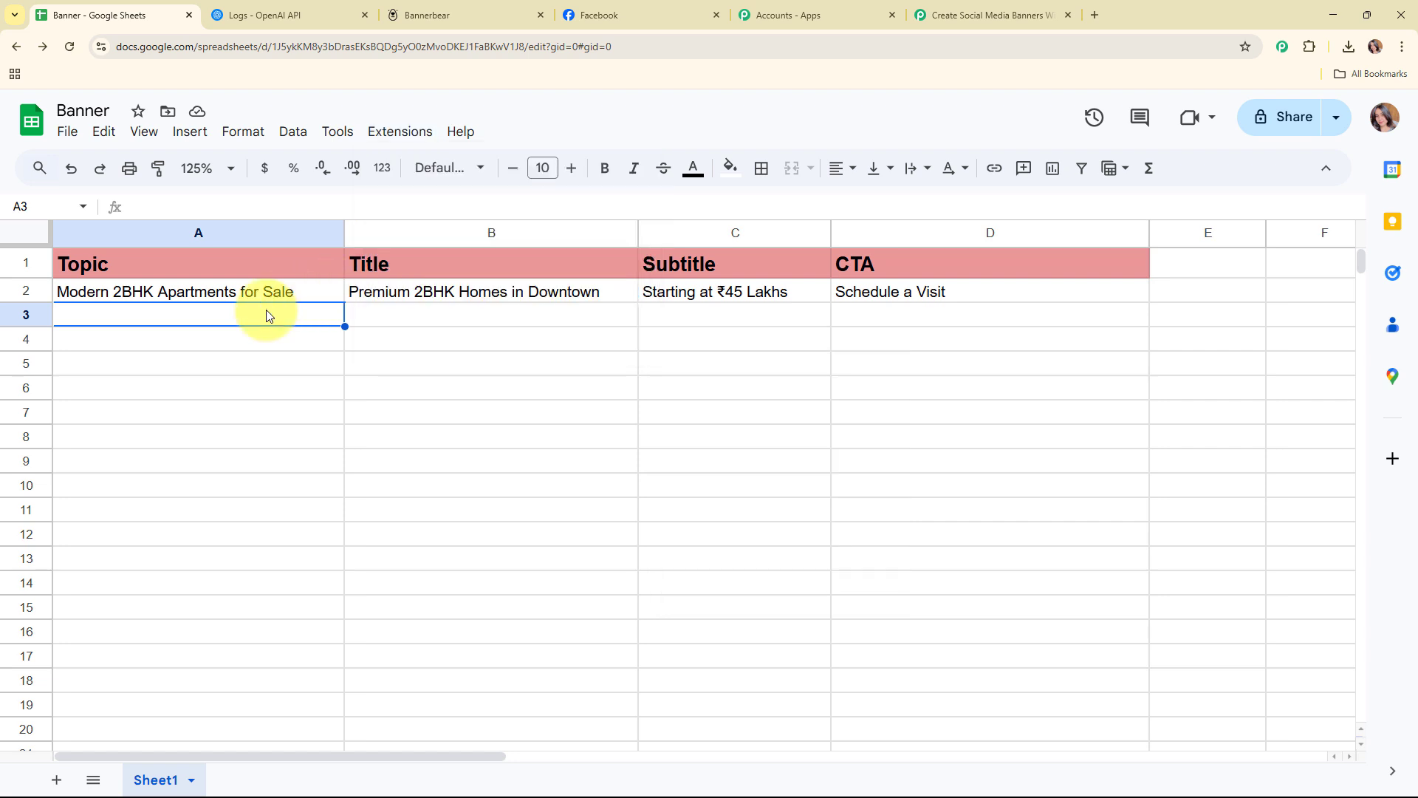
Switch to Pabbly Connect, review the row data captured by the Google Sheets trigger, and collapse the trigger step.
{"action": "left_click", "coordinate": [973, 6]}
{"action": "scroll", "coordinate": [916, 425], "scroll_direction": "down", "scroll_amount": 7}
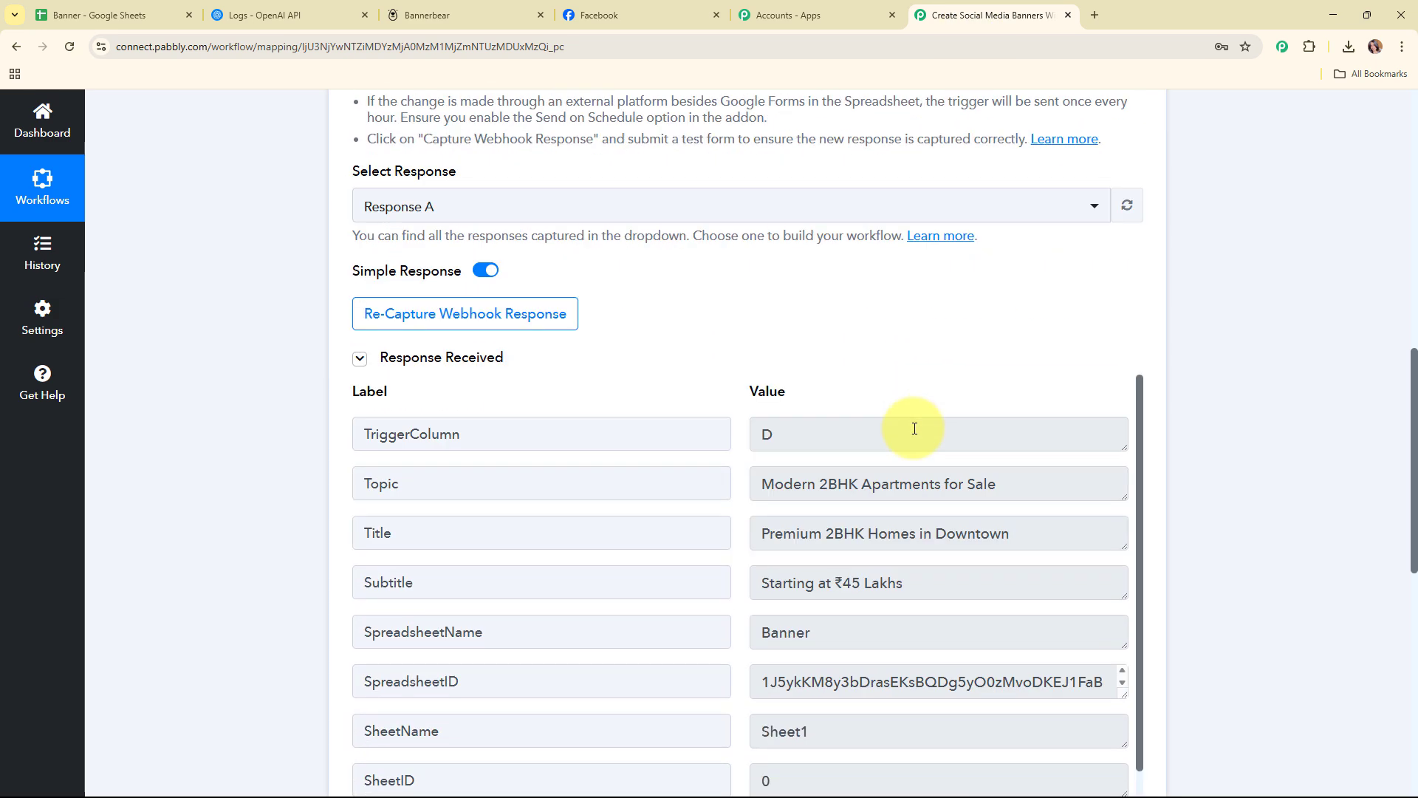
{"action": "scroll", "coordinate": [1180, 451], "scroll_direction": "down", "scroll_amount": 3}
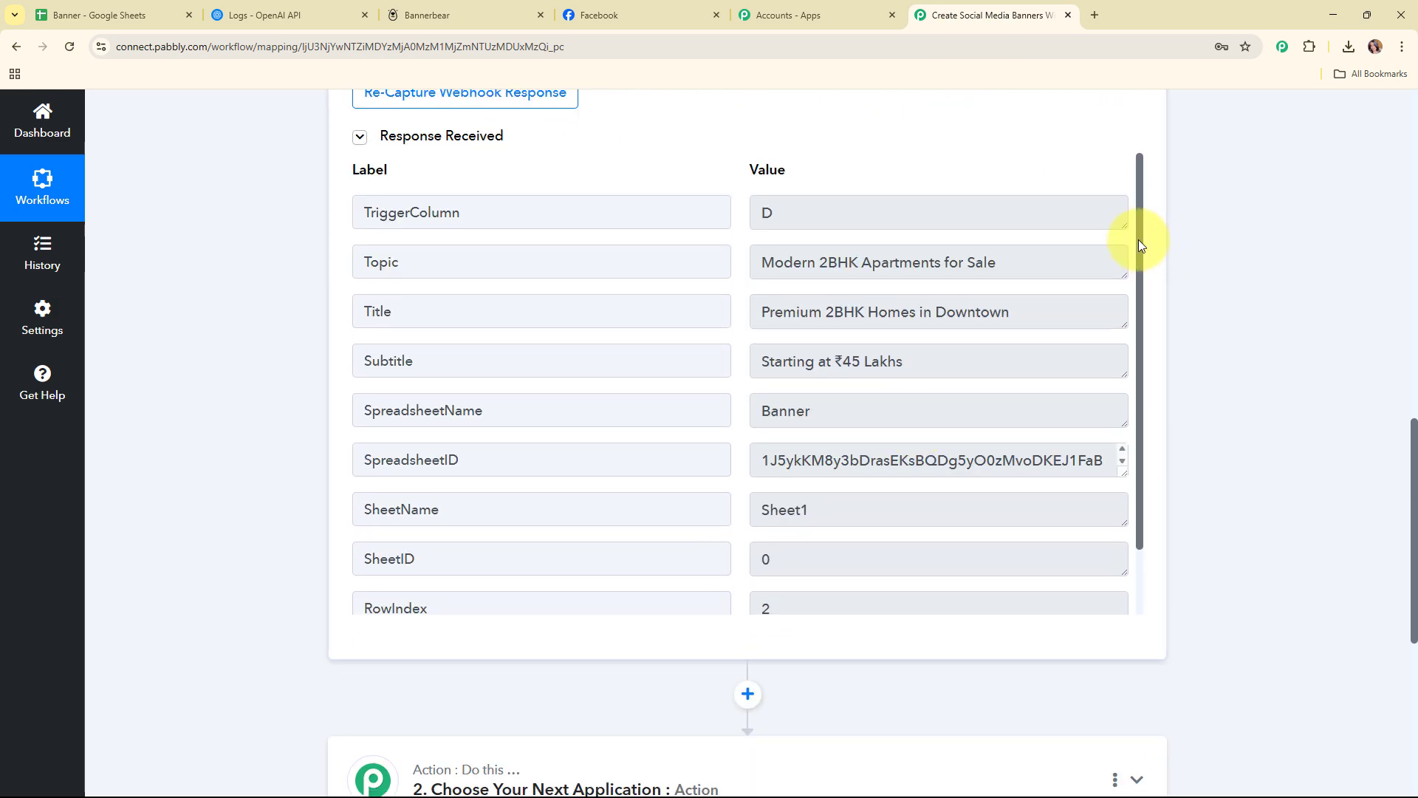
{"action": "left_click_drag", "start_coordinate": [1138, 239], "coordinate": [1148, 317]}
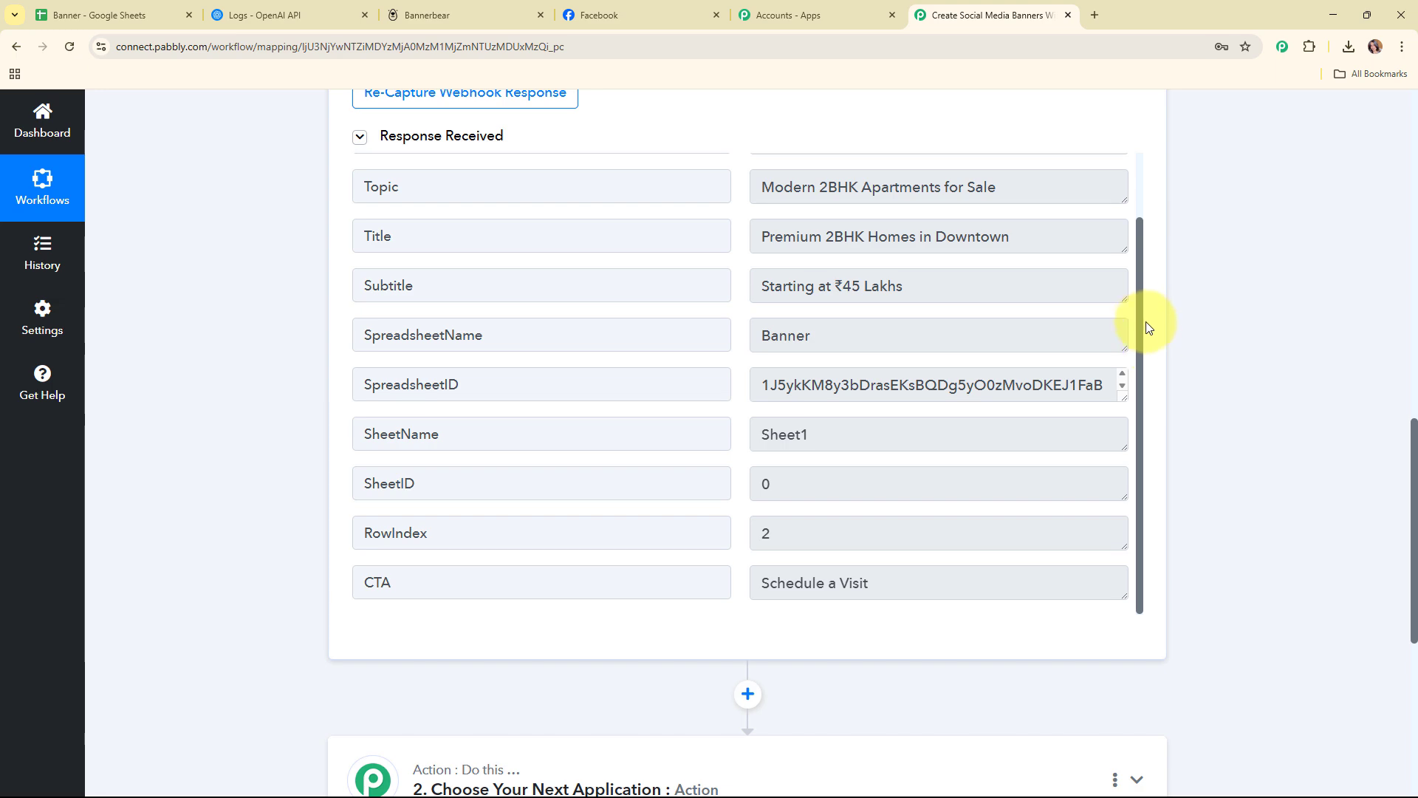
{"action": "scroll", "coordinate": [1158, 475], "scroll_direction": "up", "scroll_amount": 14}
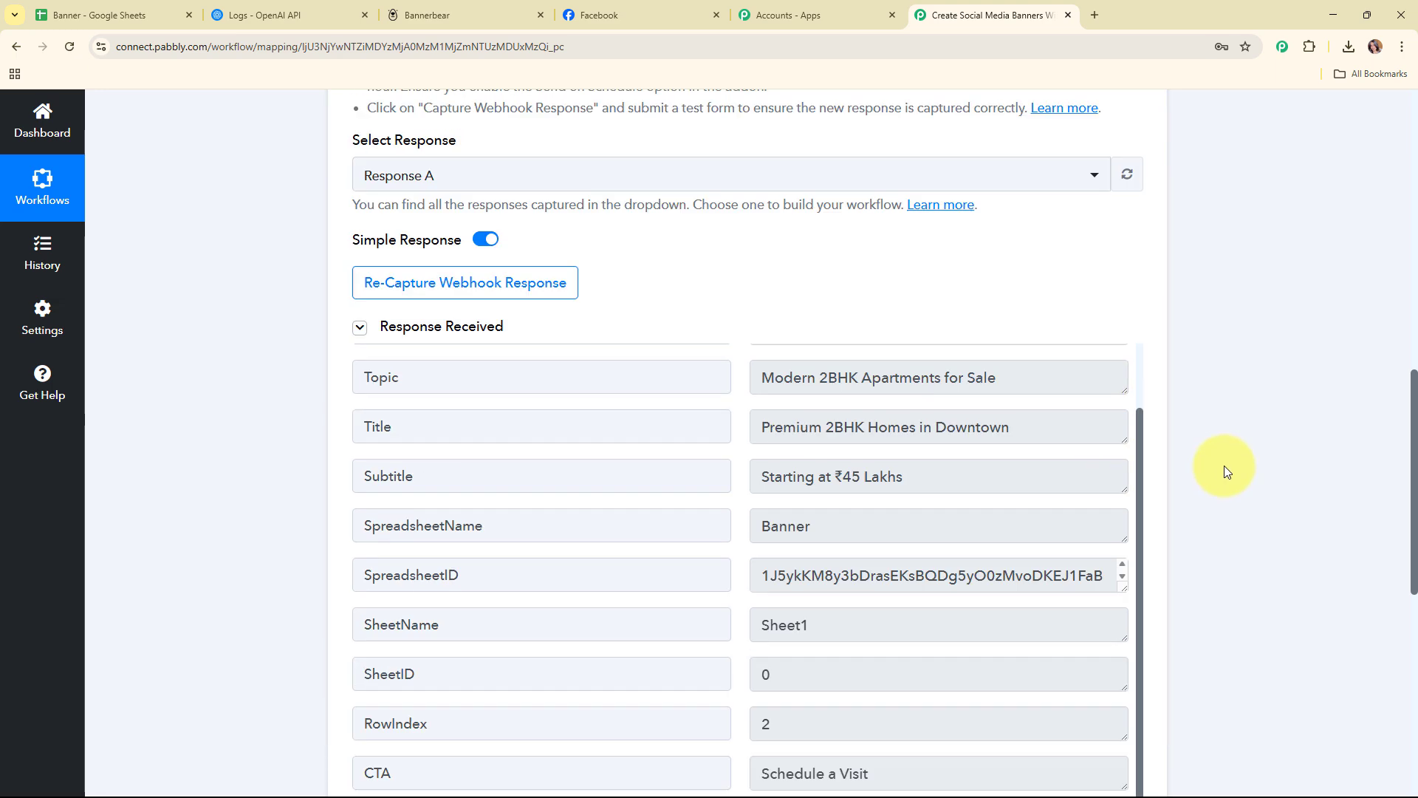
{"action": "left_click", "coordinate": [806, 357]}
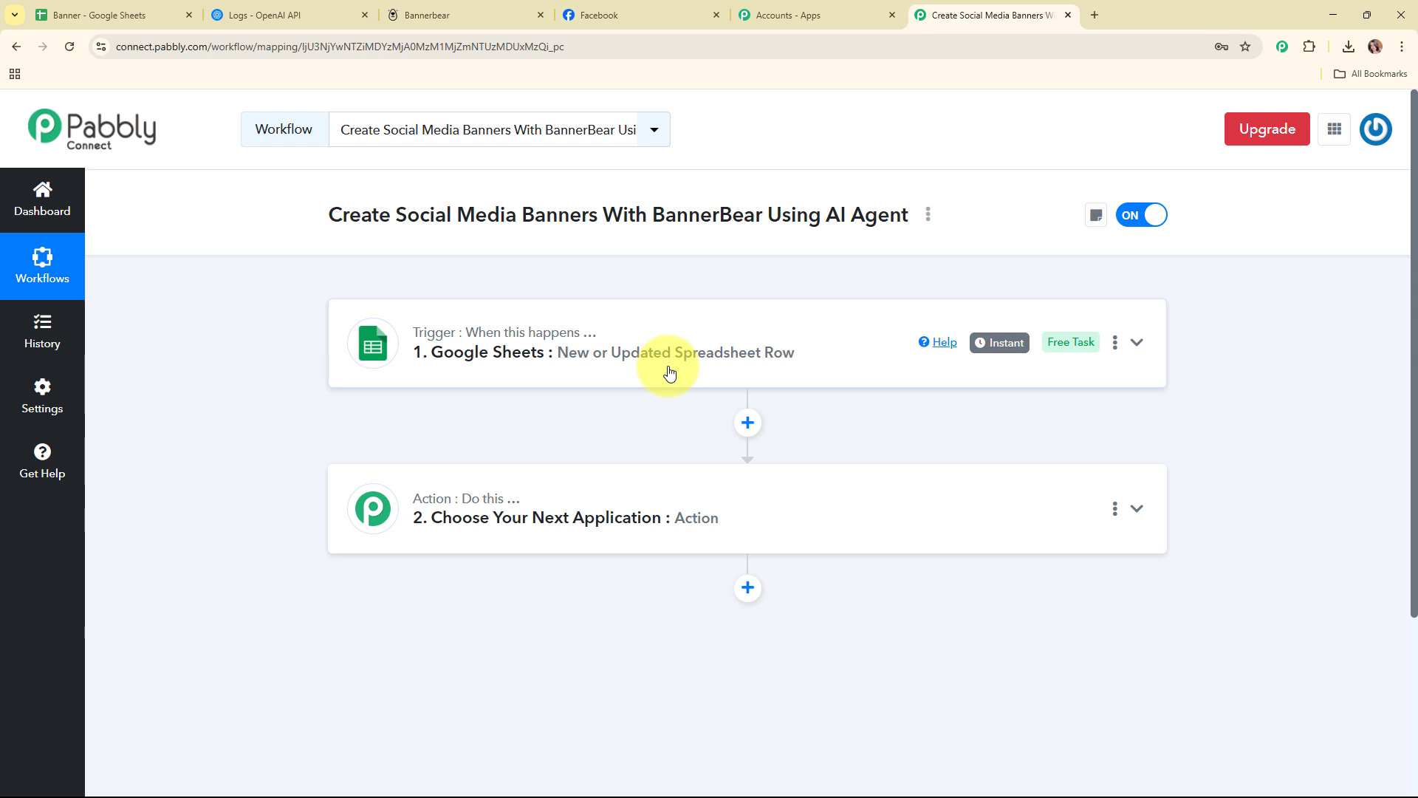
Set the second workflow step to OpenAI (ChatGPT, DALL-E, Whisper) with the action event Generate Image (DALL-E).
{"action": "left_click", "coordinate": [956, 509]}
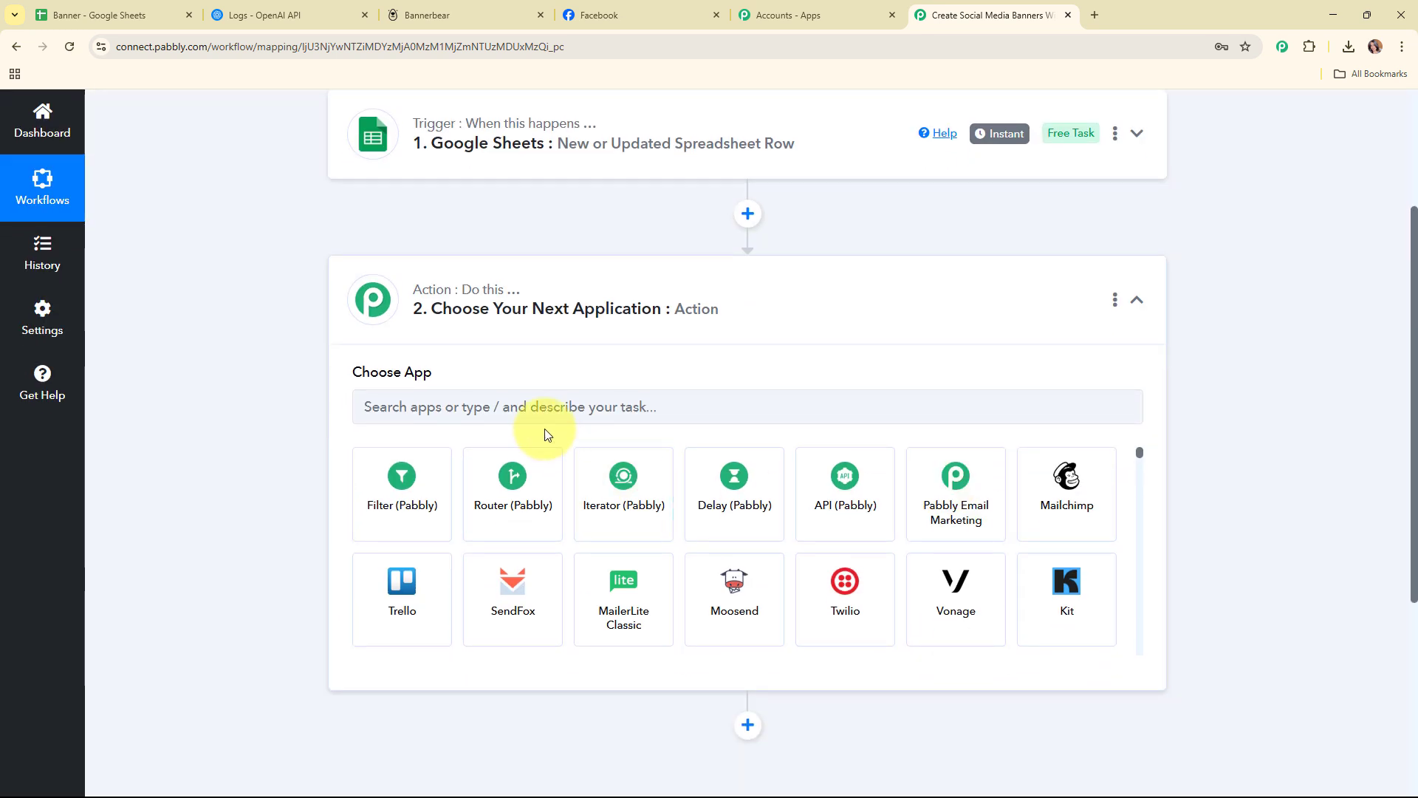
{"action": "left_click", "coordinate": [539, 410]}
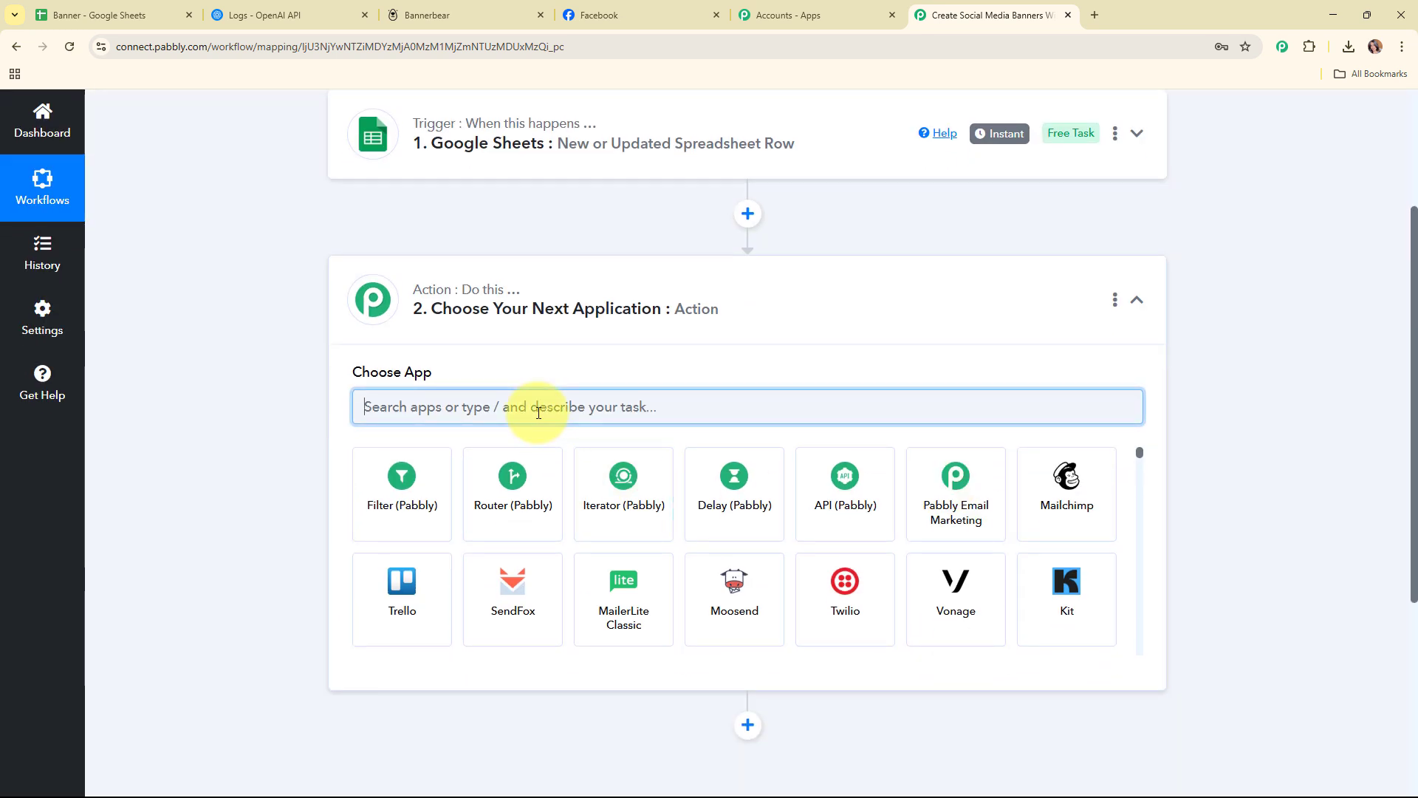
{"action": "type", "text": "ope"}
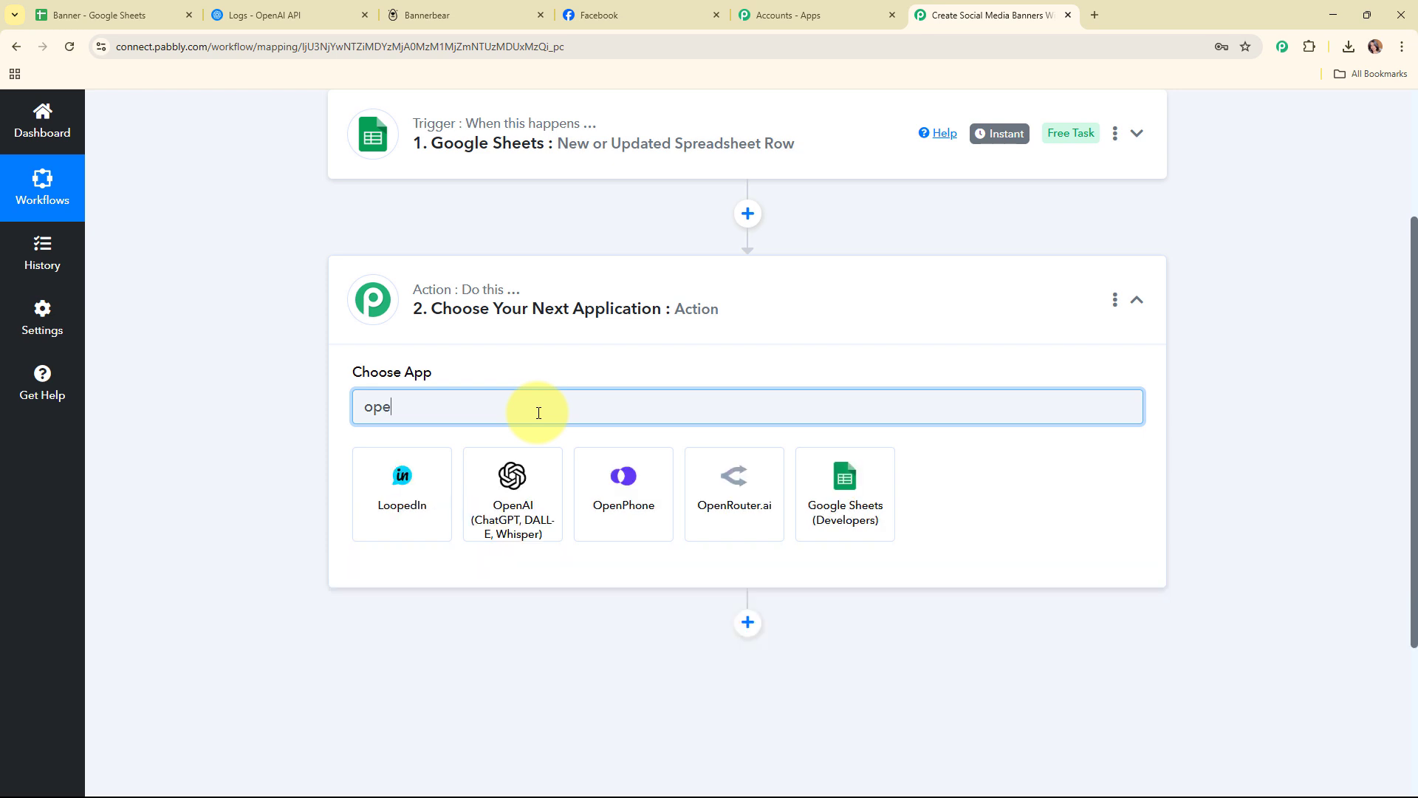
{"action": "left_click", "coordinate": [546, 472]}
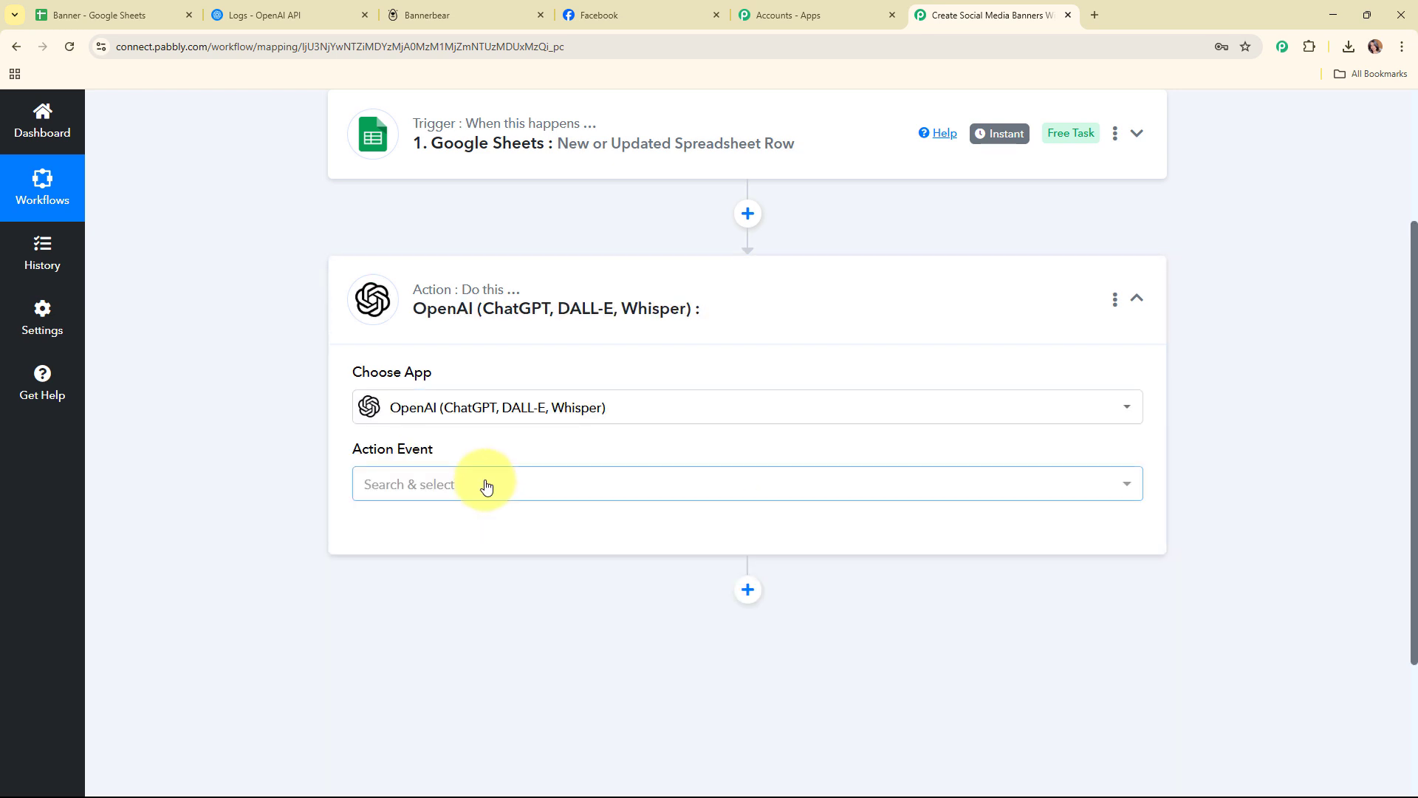
{"action": "left_click", "coordinate": [483, 483]}
{"action": "scroll", "coordinate": [512, 340], "scroll_direction": "down", "scroll_amount": 1}
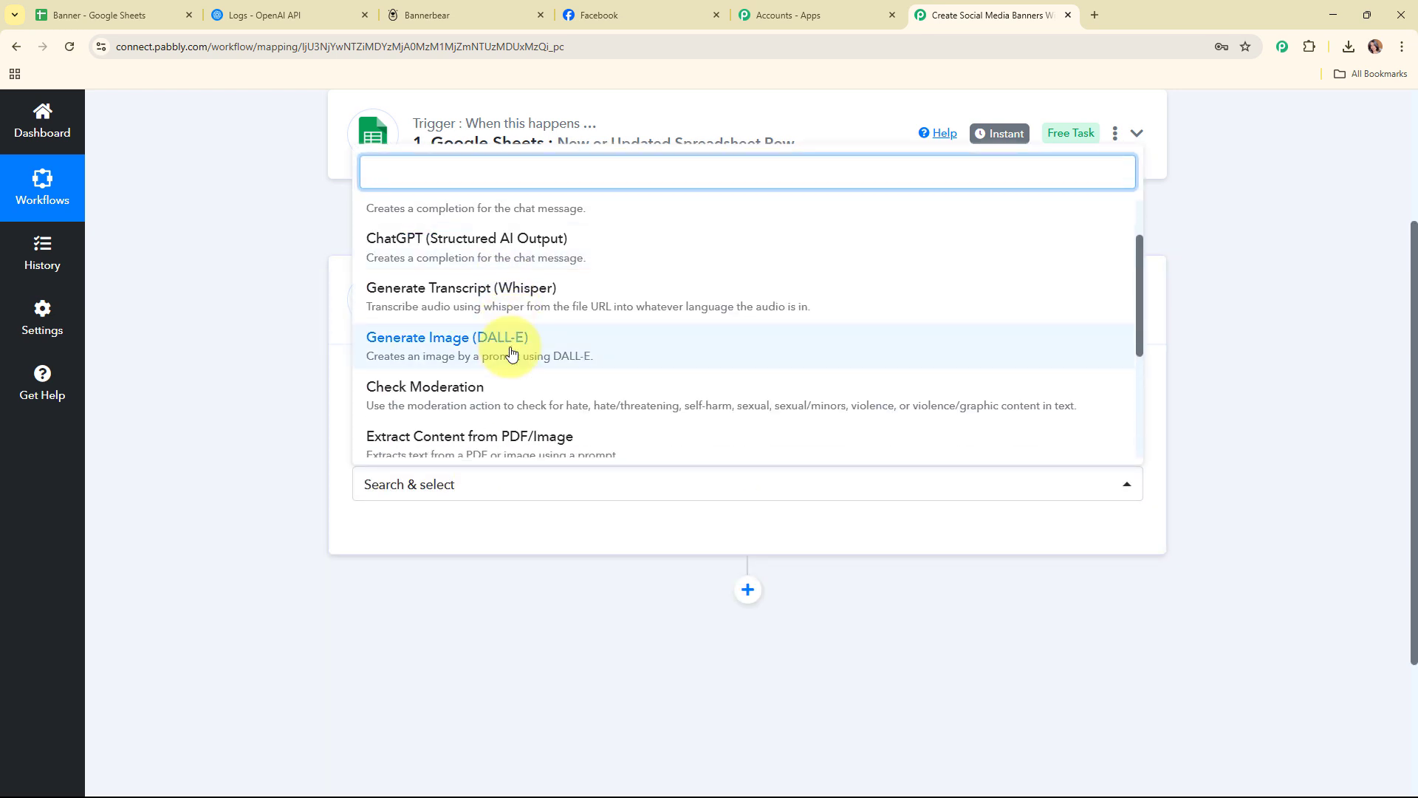
{"action": "left_click", "coordinate": [512, 353]}
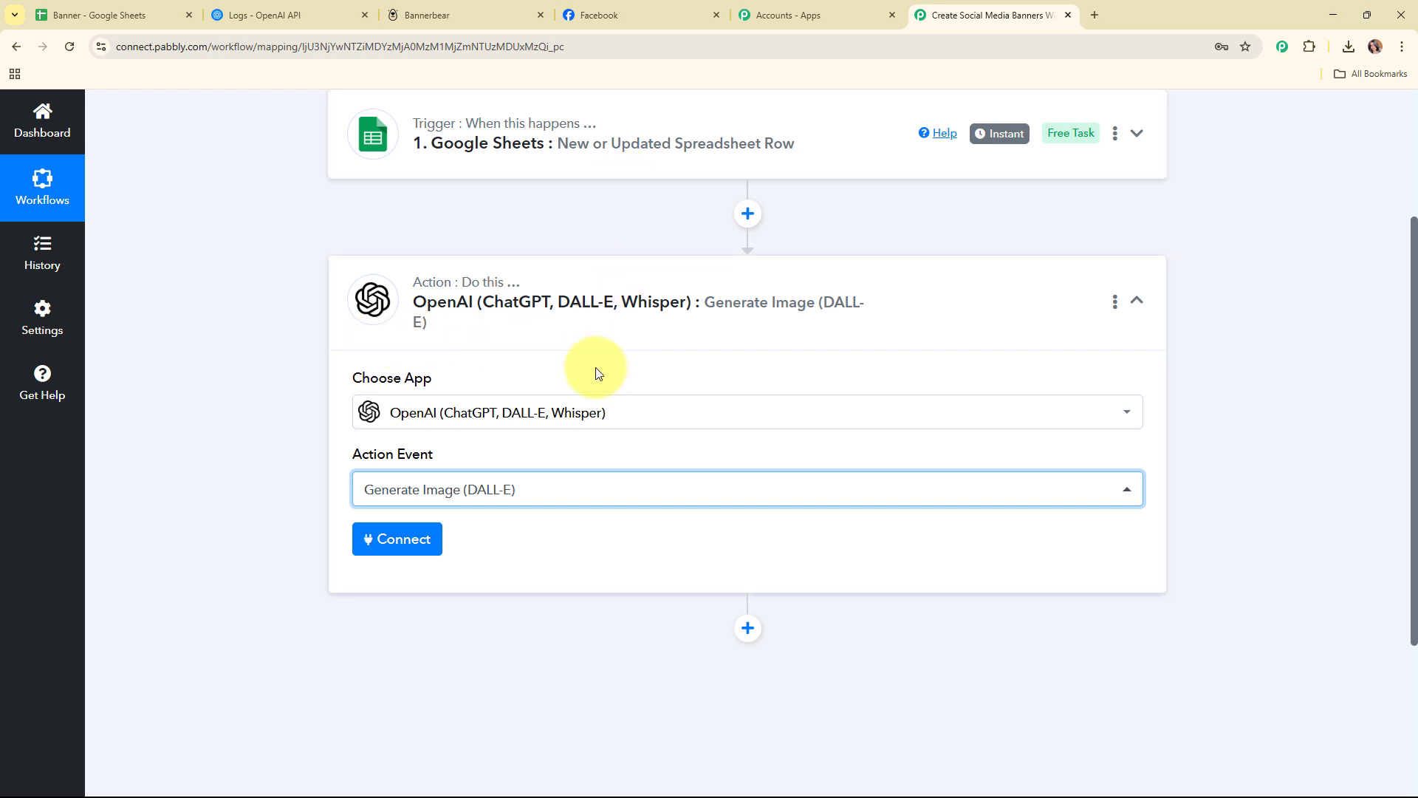
Start connecting the OpenAI account with a new connection and read where its API key comes from.
{"action": "left_click", "coordinate": [384, 543]}
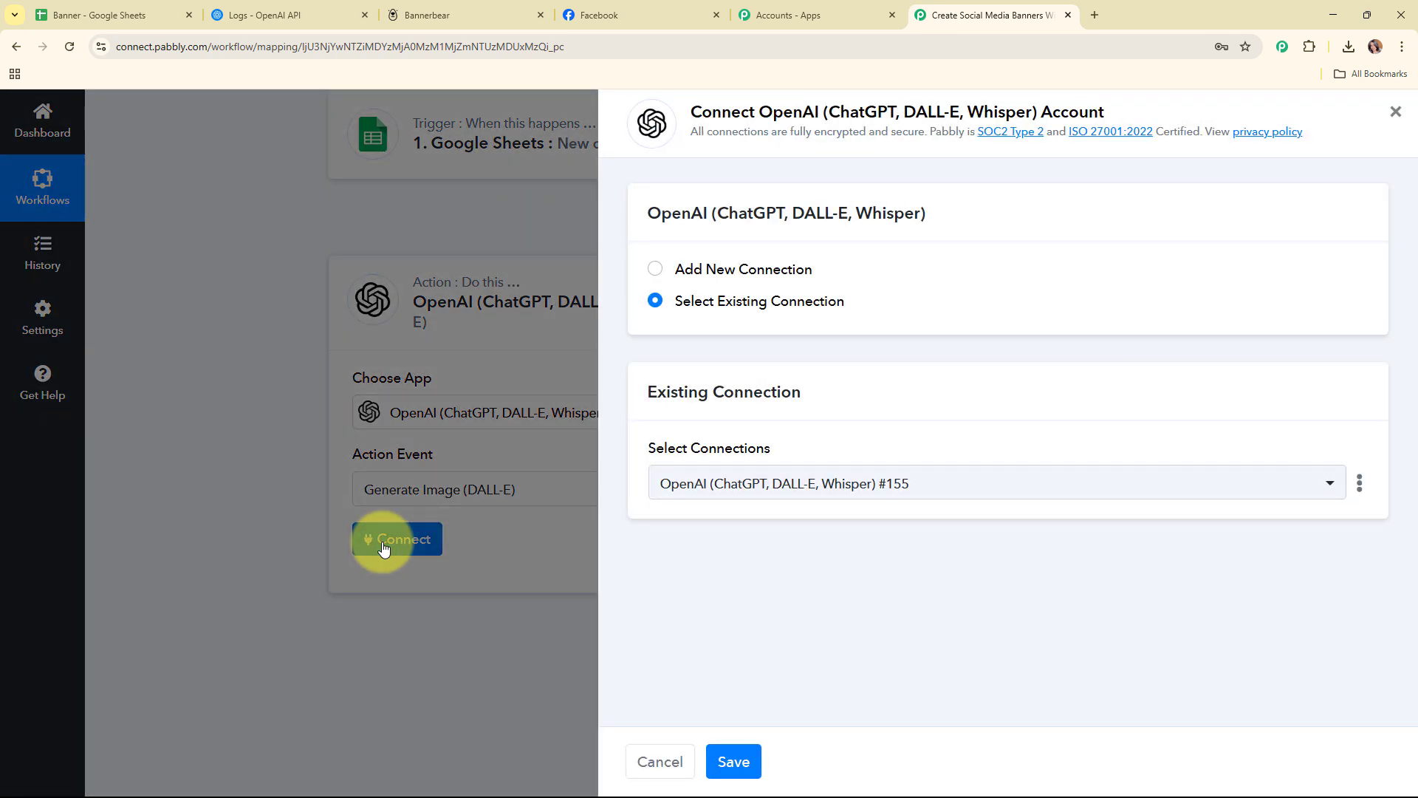
{"action": "left_click", "coordinate": [655, 270]}
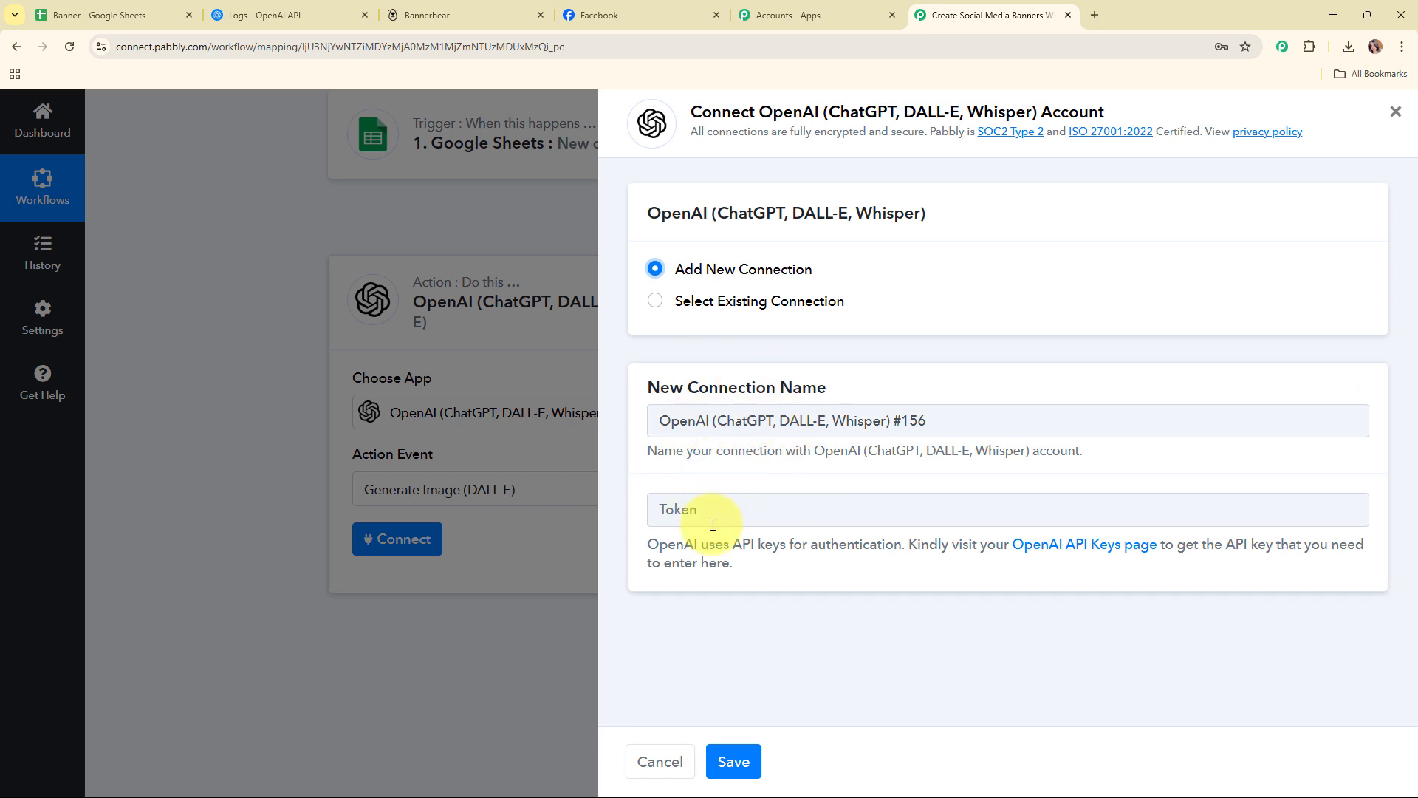
{"action": "left_click_drag", "start_coordinate": [649, 545], "coordinate": [854, 585]}
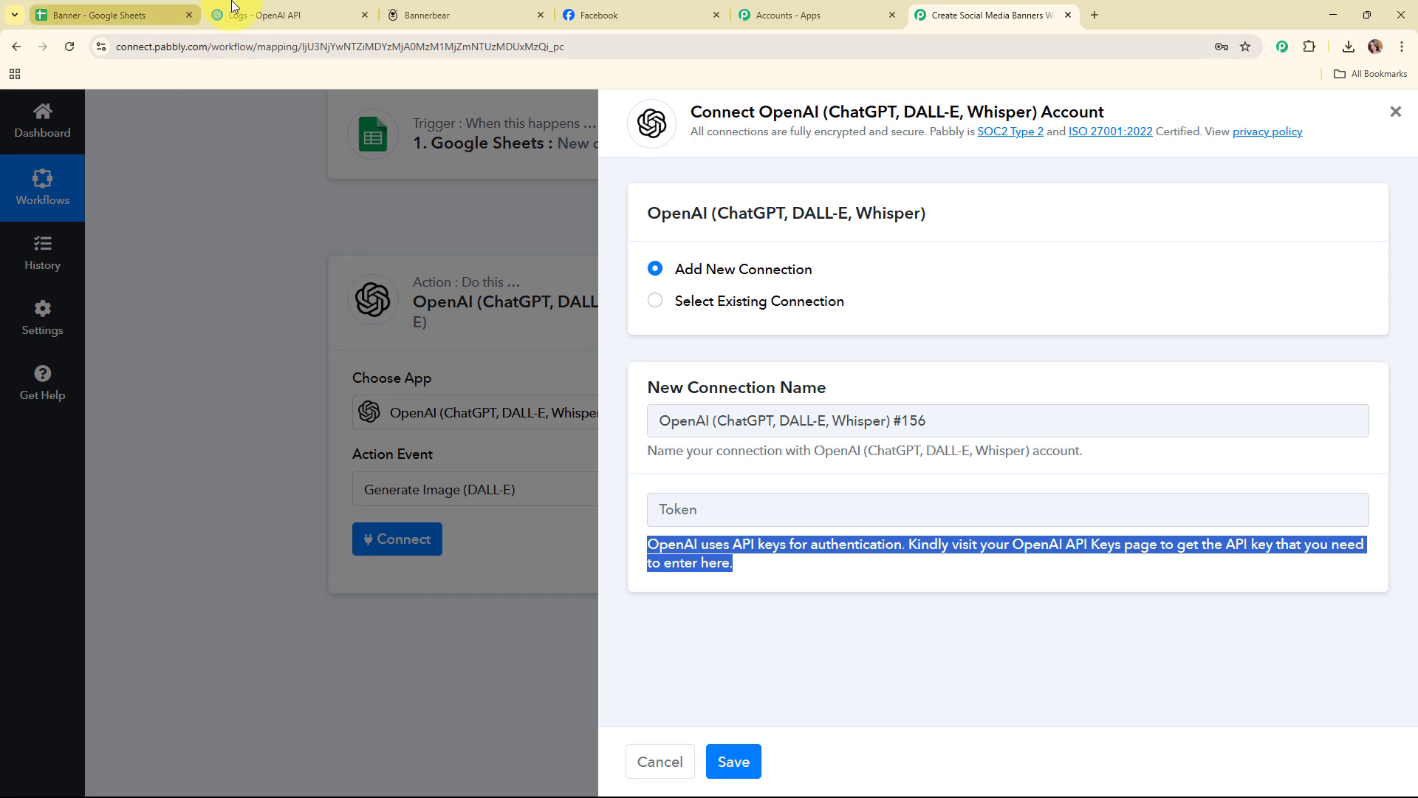
On the OpenAI platform, create a secret API key named Banner for the Default project and copy it.
{"action": "left_click", "coordinate": [290, 8]}
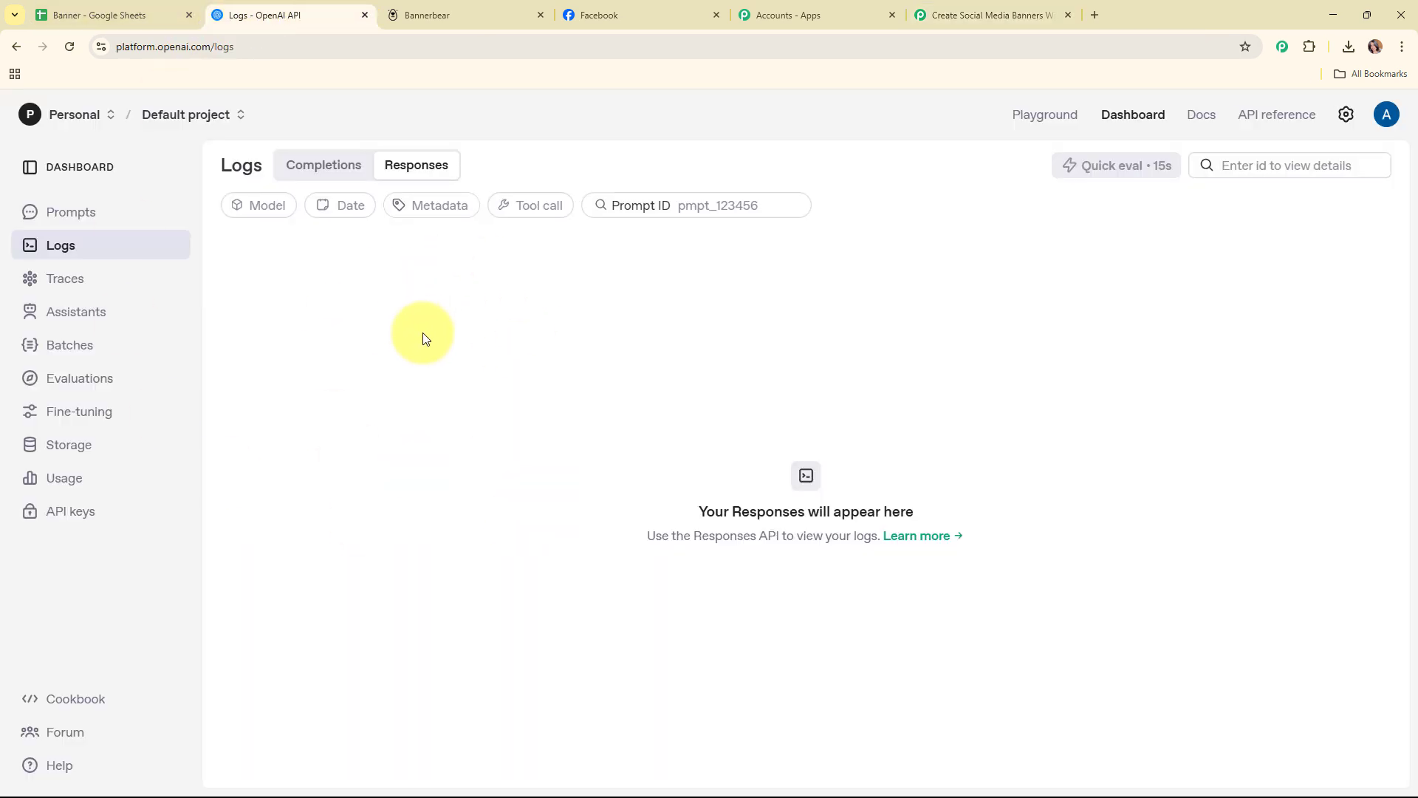
{"action": "left_click", "coordinate": [95, 511]}
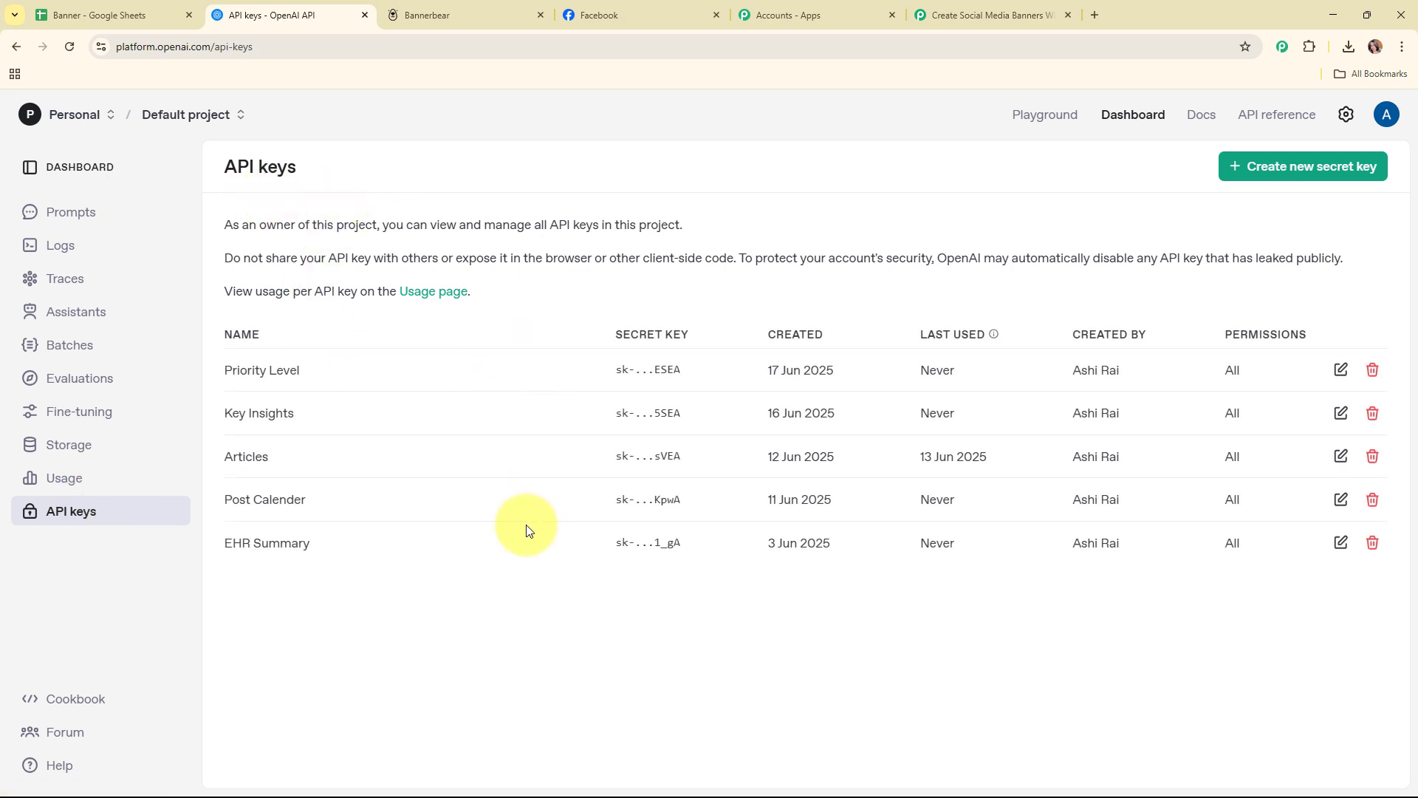
{"action": "left_click", "coordinate": [1357, 178]}
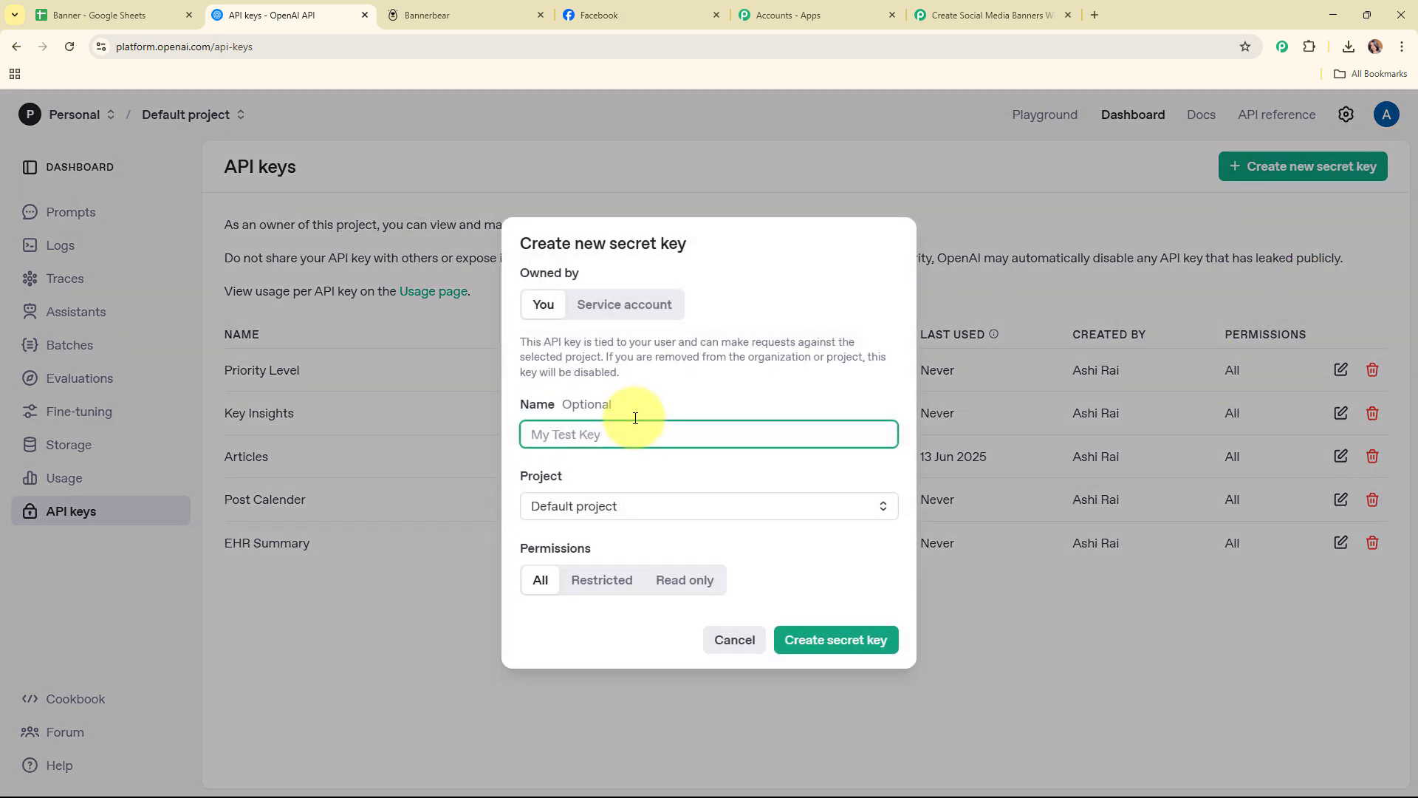
{"action": "type", "text": "Banner"}
{"action": "left_click", "coordinate": [633, 507]}
{"action": "left_click", "coordinate": [647, 553]}
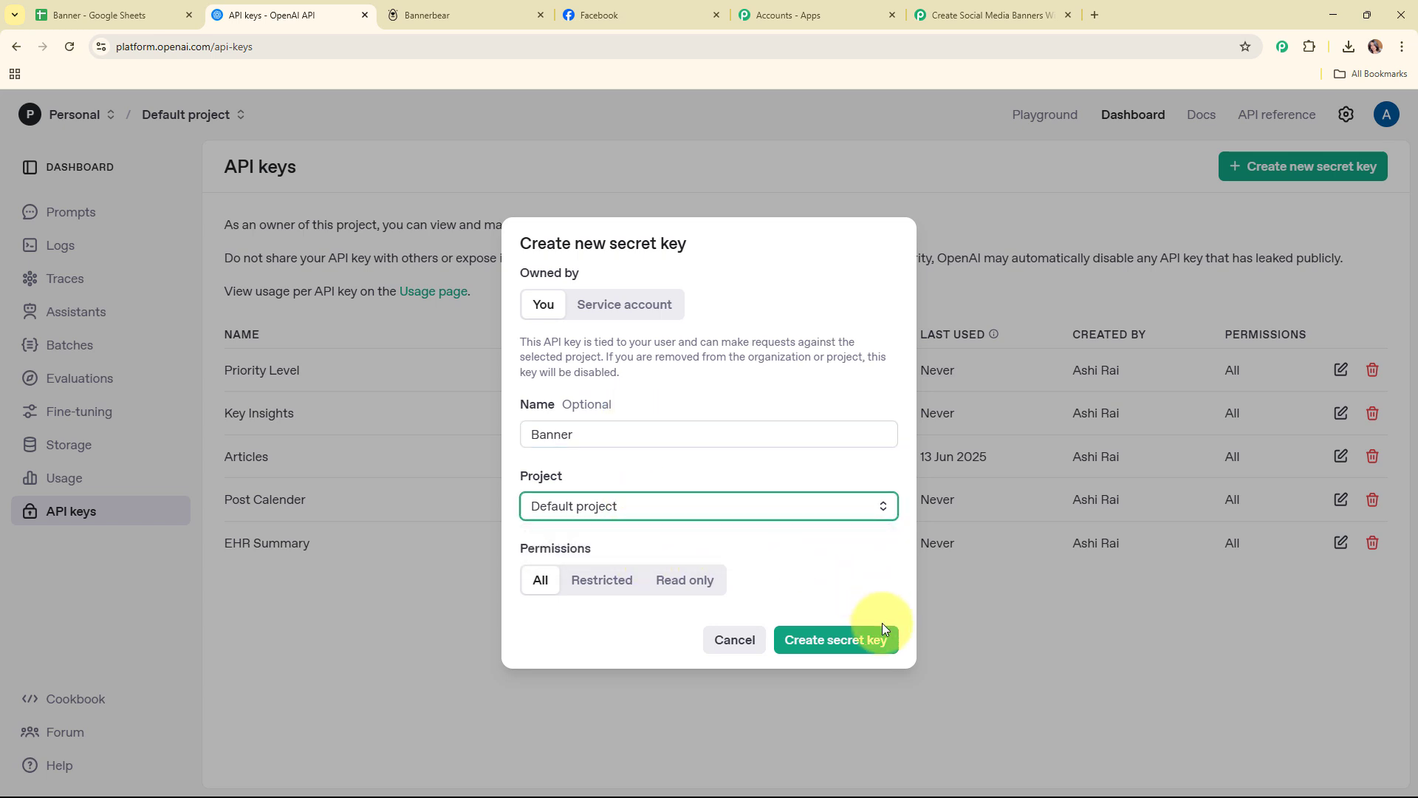
{"action": "left_click", "coordinate": [881, 647]}
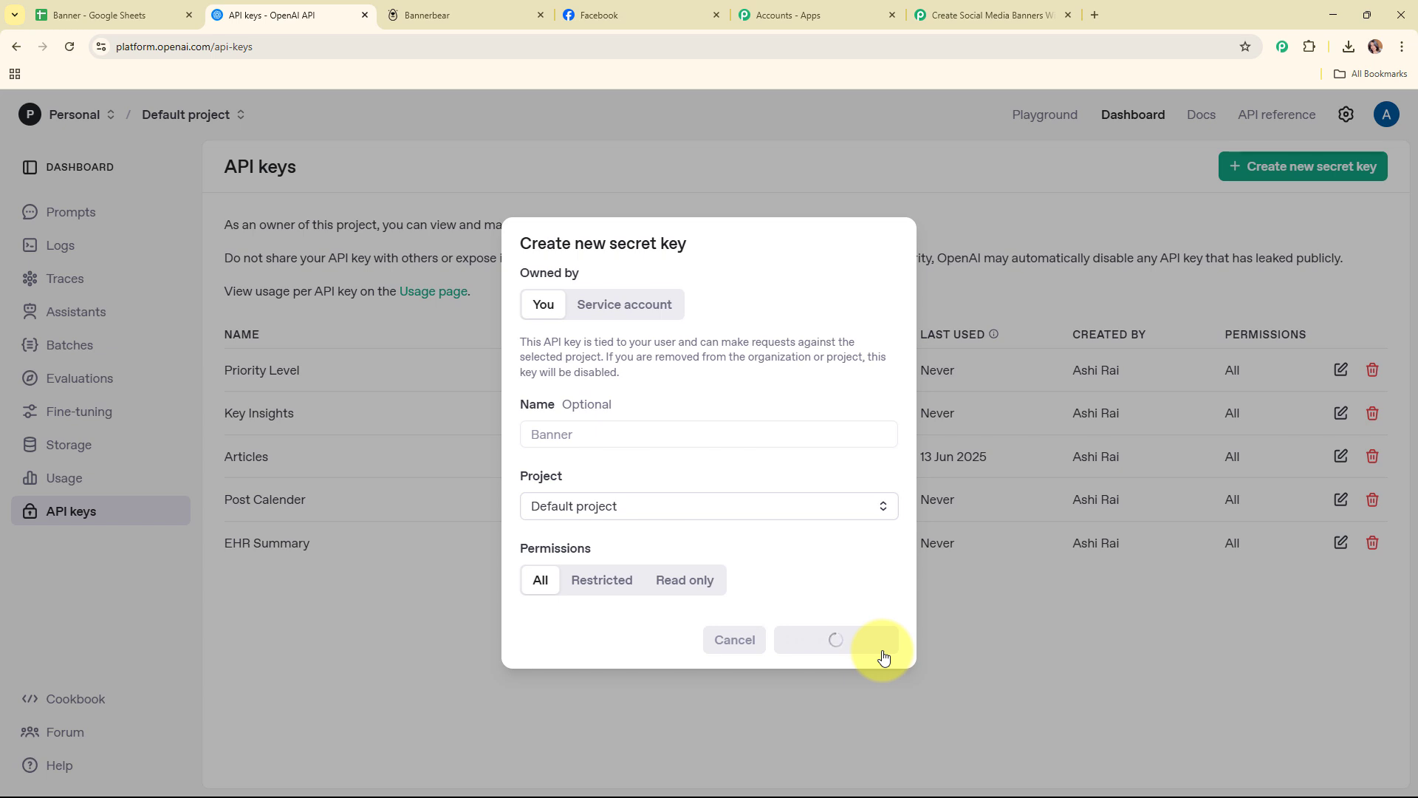
{"action": "left_click", "coordinate": [846, 452]}
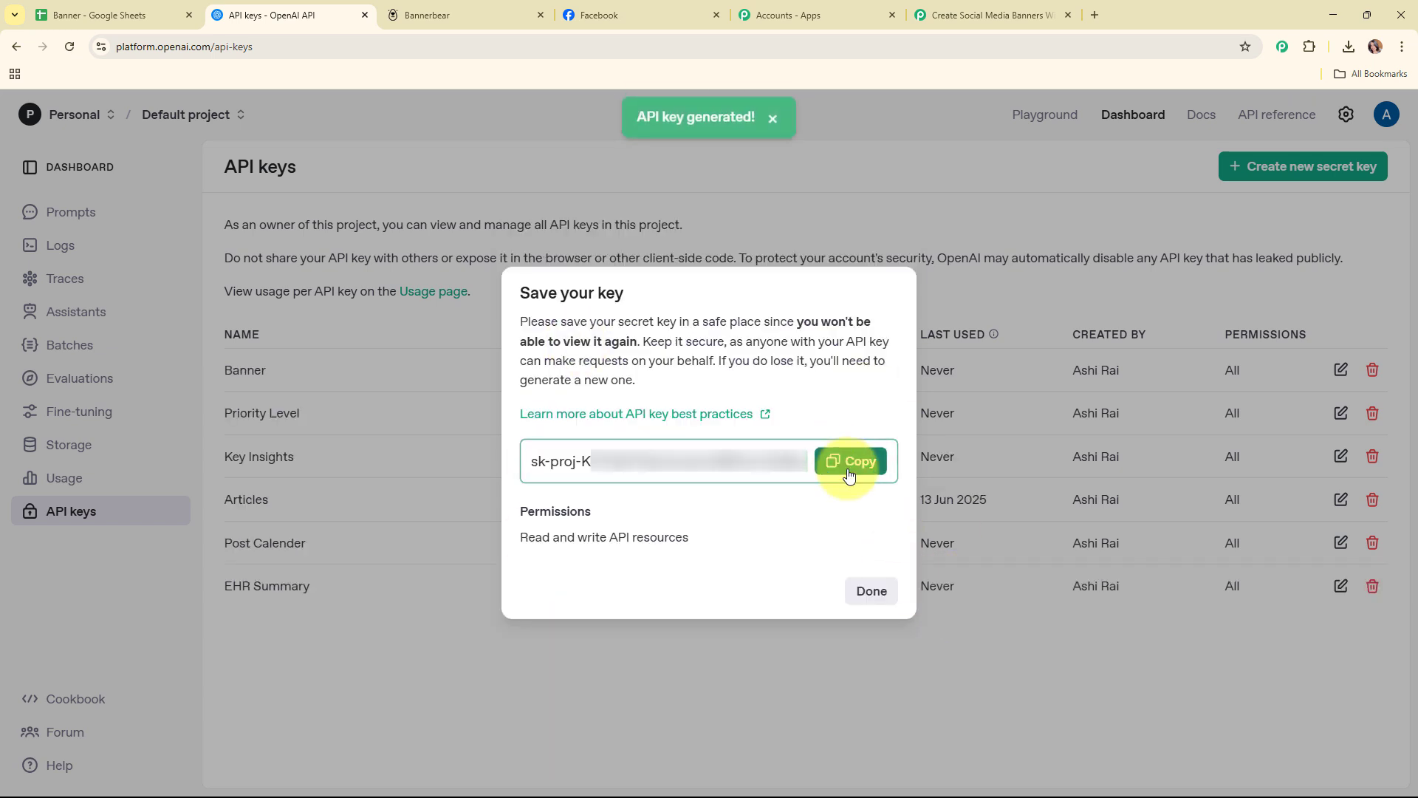
{"action": "left_click", "coordinate": [872, 591]}
Back in Pabbly Connect, paste the copied API key as the OpenAI connection's token and save the connection.
{"action": "left_click", "coordinate": [986, 14]}
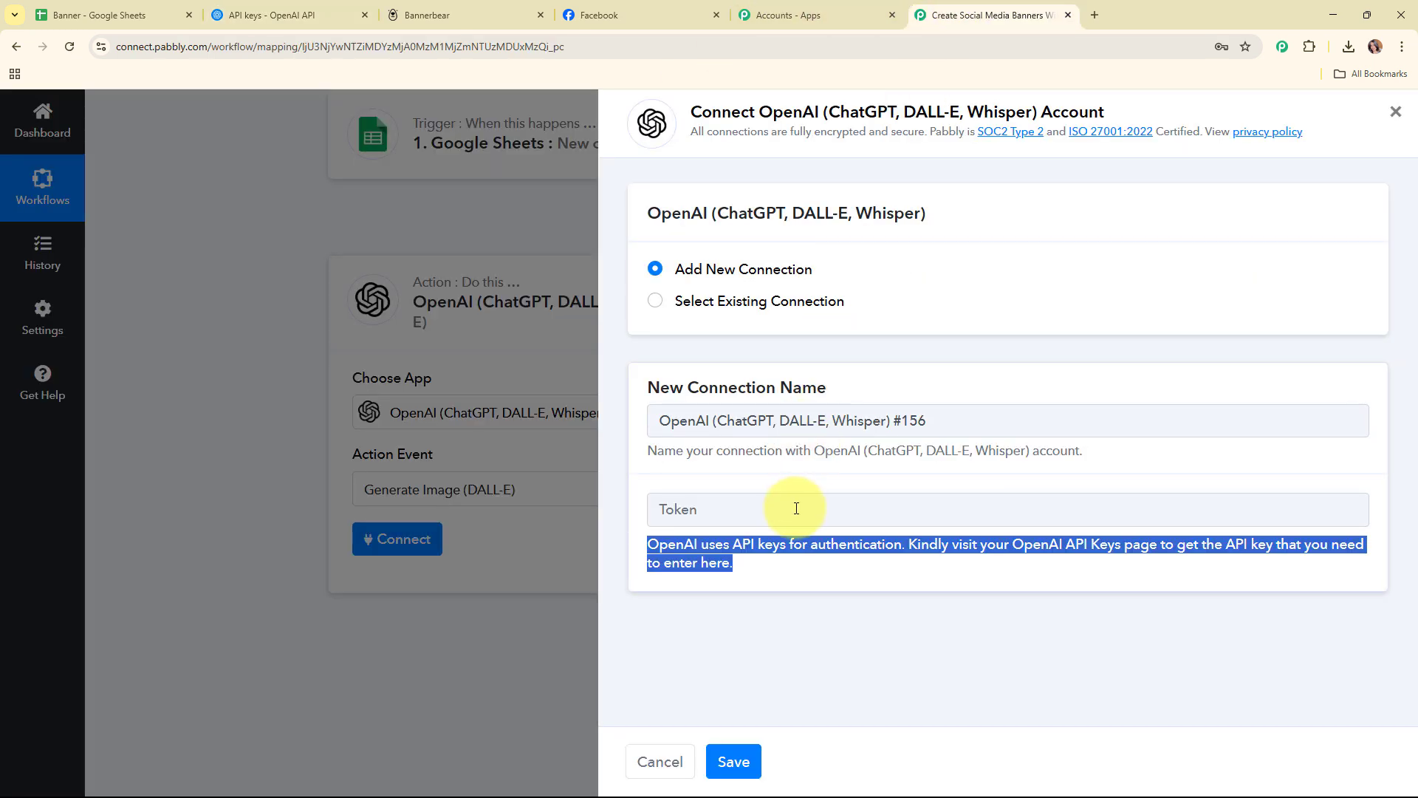
{"action": "right_click", "coordinate": [713, 509]}
{"action": "left_click", "coordinate": [861, 344]}
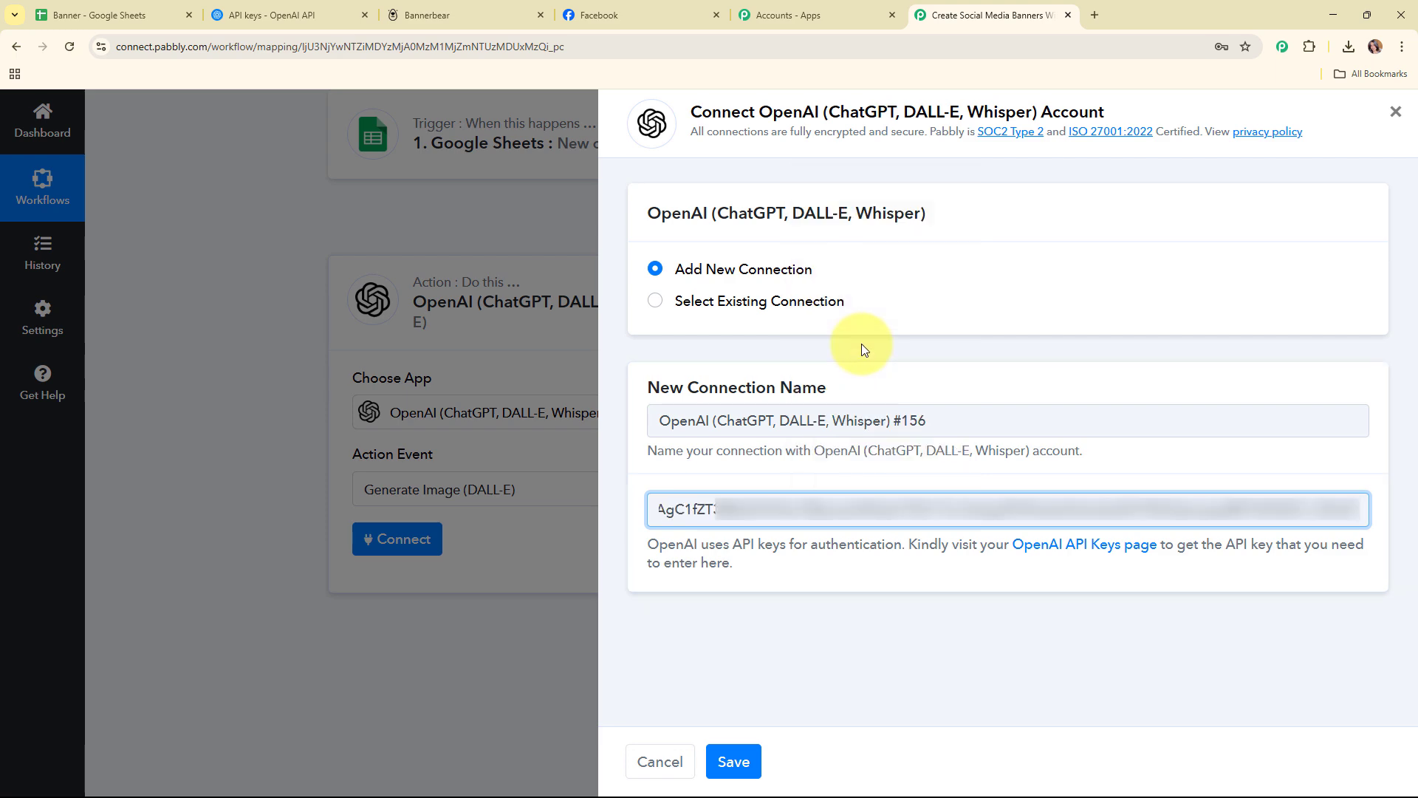
{"action": "left_click", "coordinate": [741, 760]}
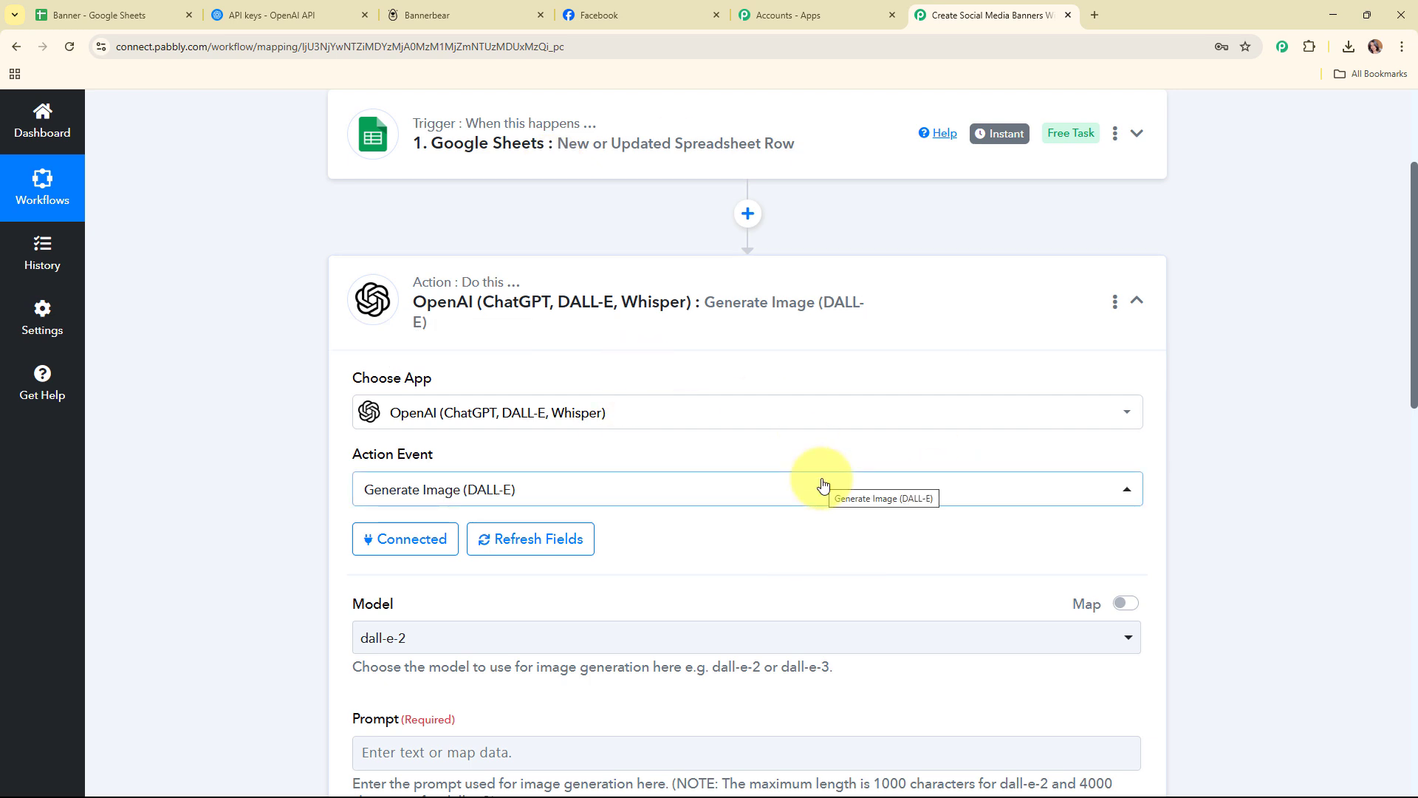
Set the image generation model to dall-e-3 in the OpenAI action.
{"action": "scroll", "coordinate": [824, 484], "scroll_direction": "down", "scroll_amount": 4}
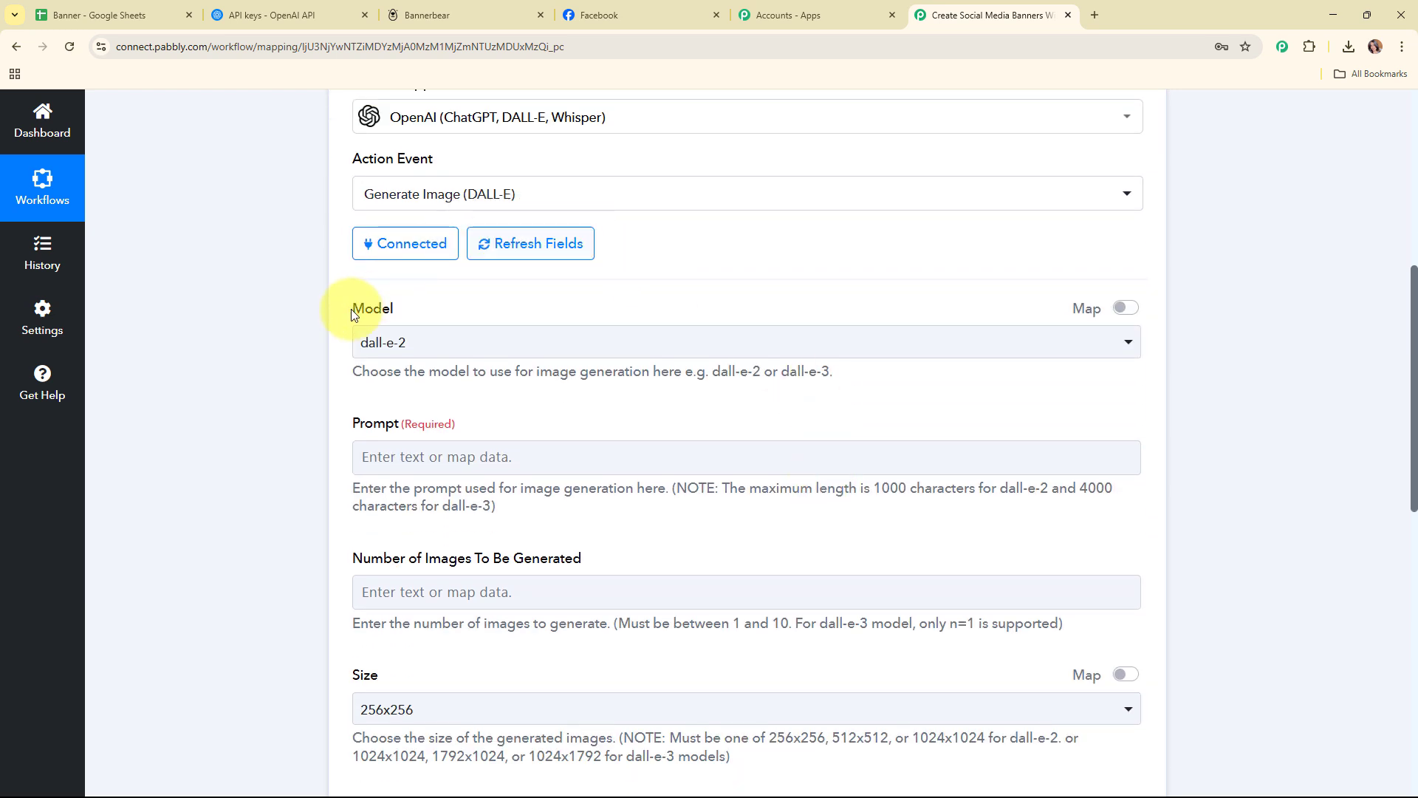
{"action": "left_click_drag", "start_coordinate": [348, 310], "coordinate": [405, 304]}
{"action": "left_click", "coordinate": [583, 411]}
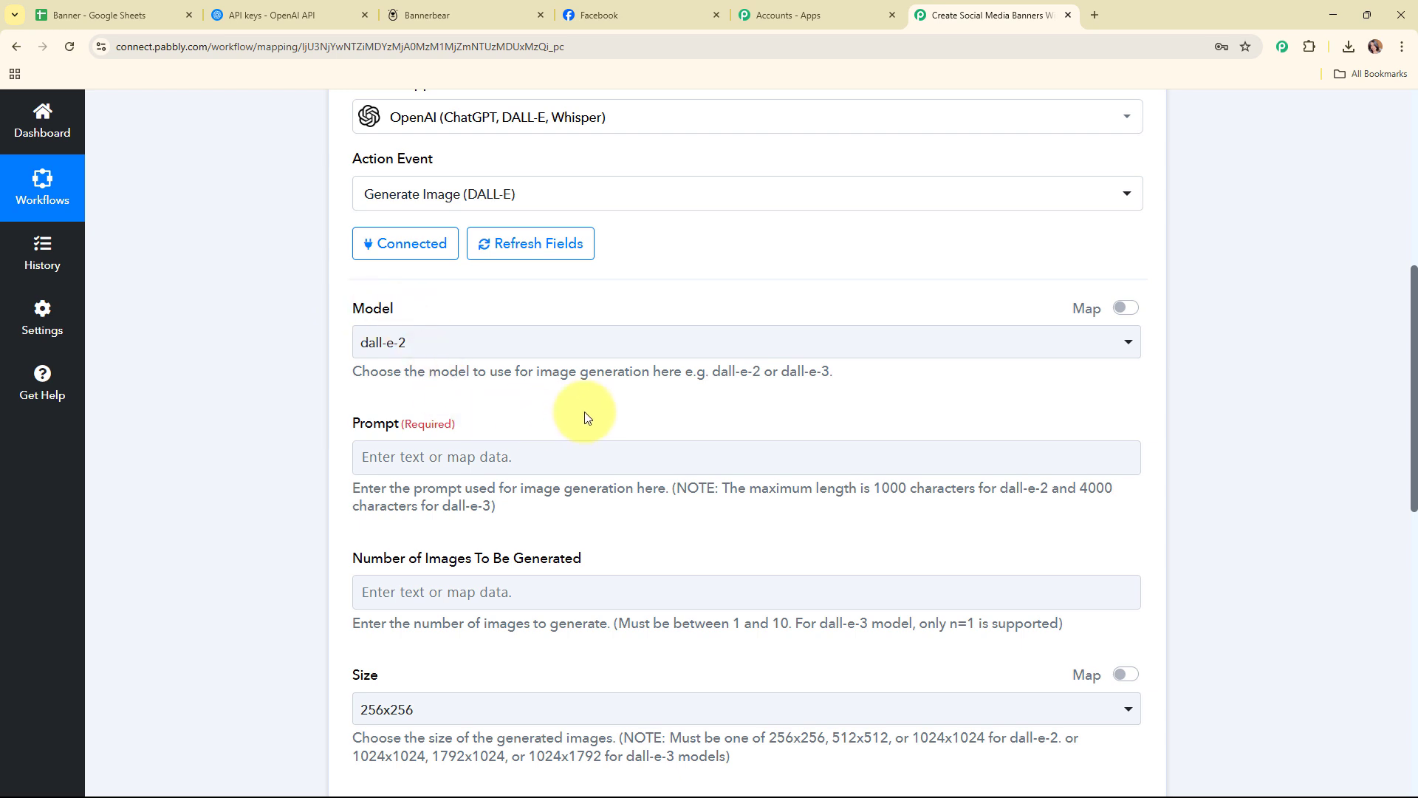
{"action": "left_click", "coordinate": [655, 342]}
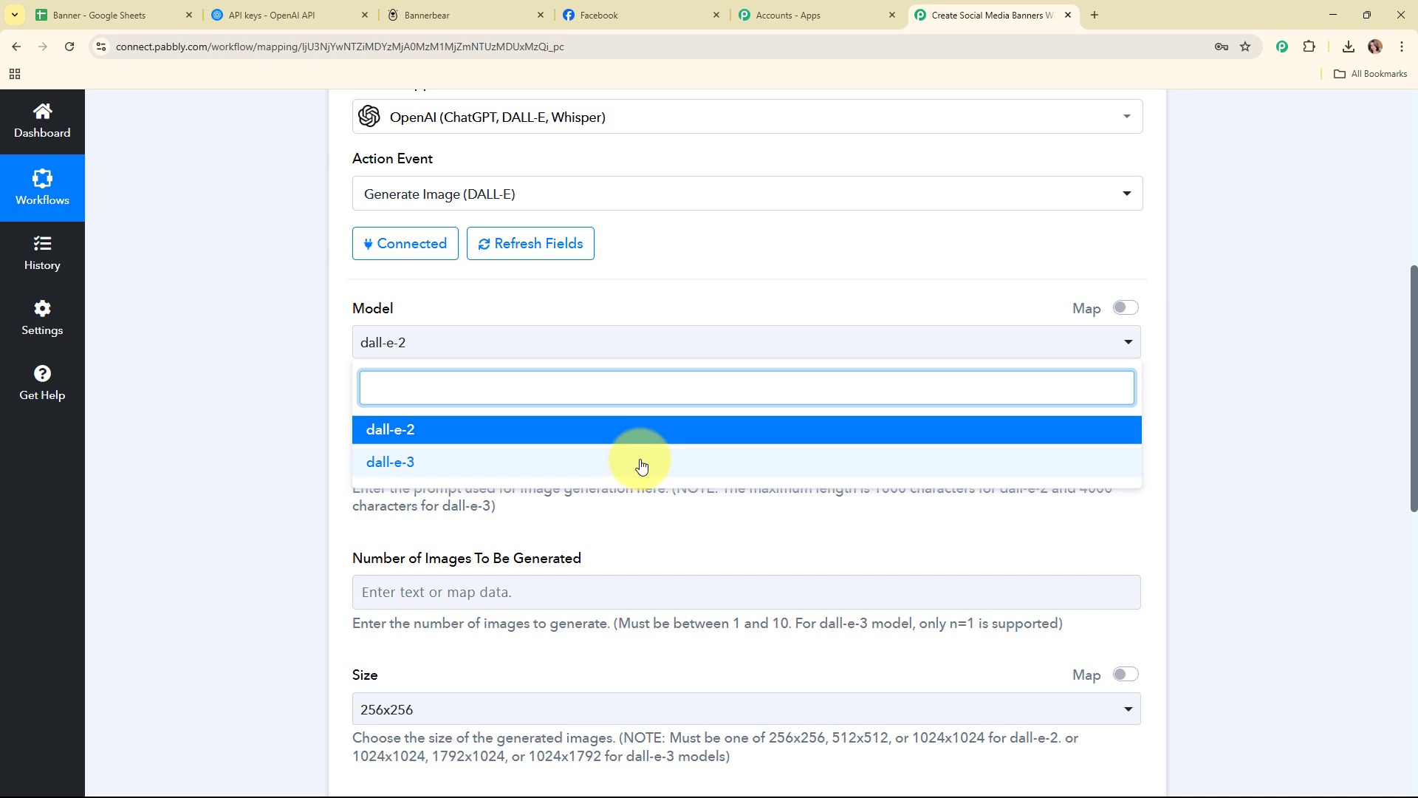
{"action": "left_click", "coordinate": [642, 462]}
{"action": "left_click", "coordinate": [663, 398]}
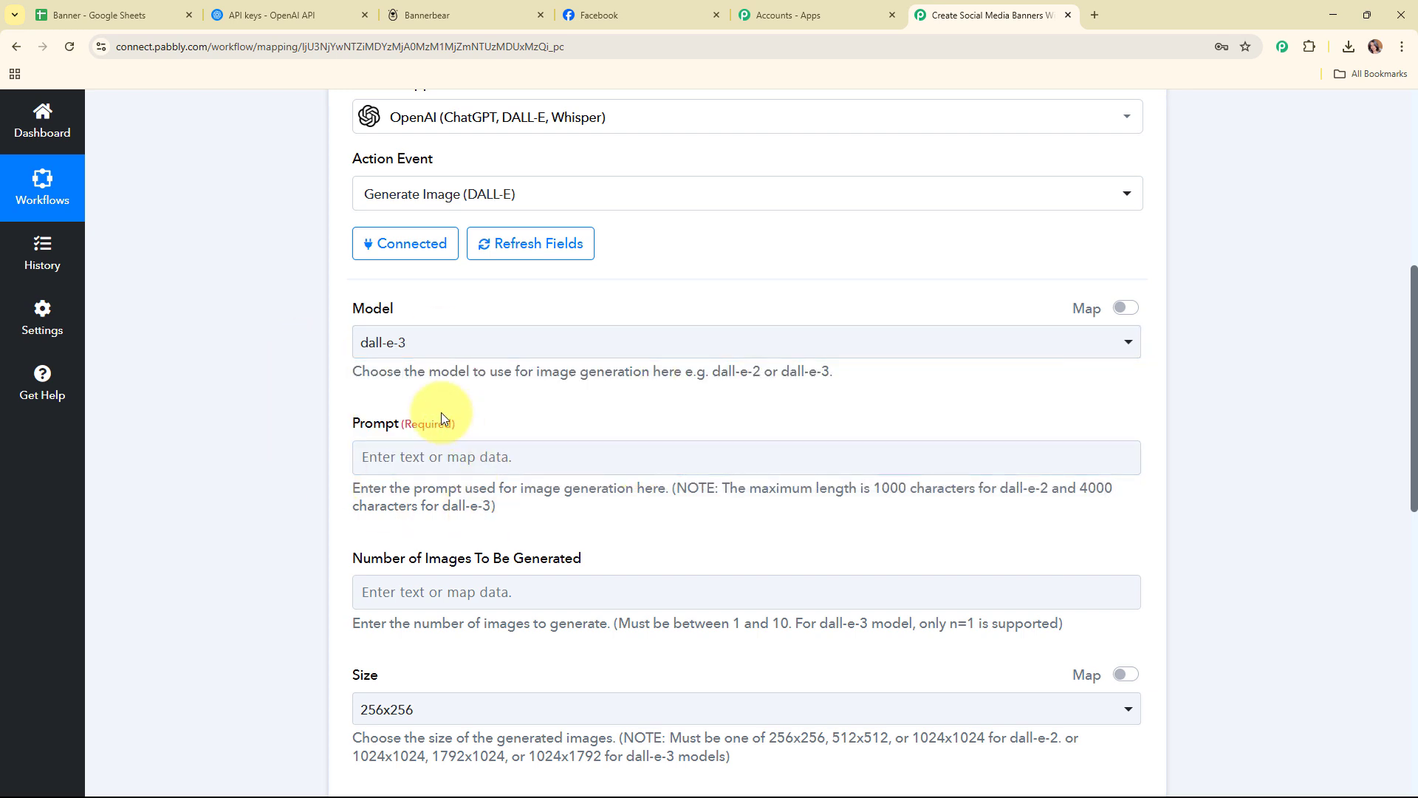
Fill the prompt with the prepared high-quality real estate social media banner text and map the Google Sheets Topic value after "Topic:".
{"action": "scroll", "coordinate": [649, 433], "scroll_direction": "down", "scroll_amount": 2}
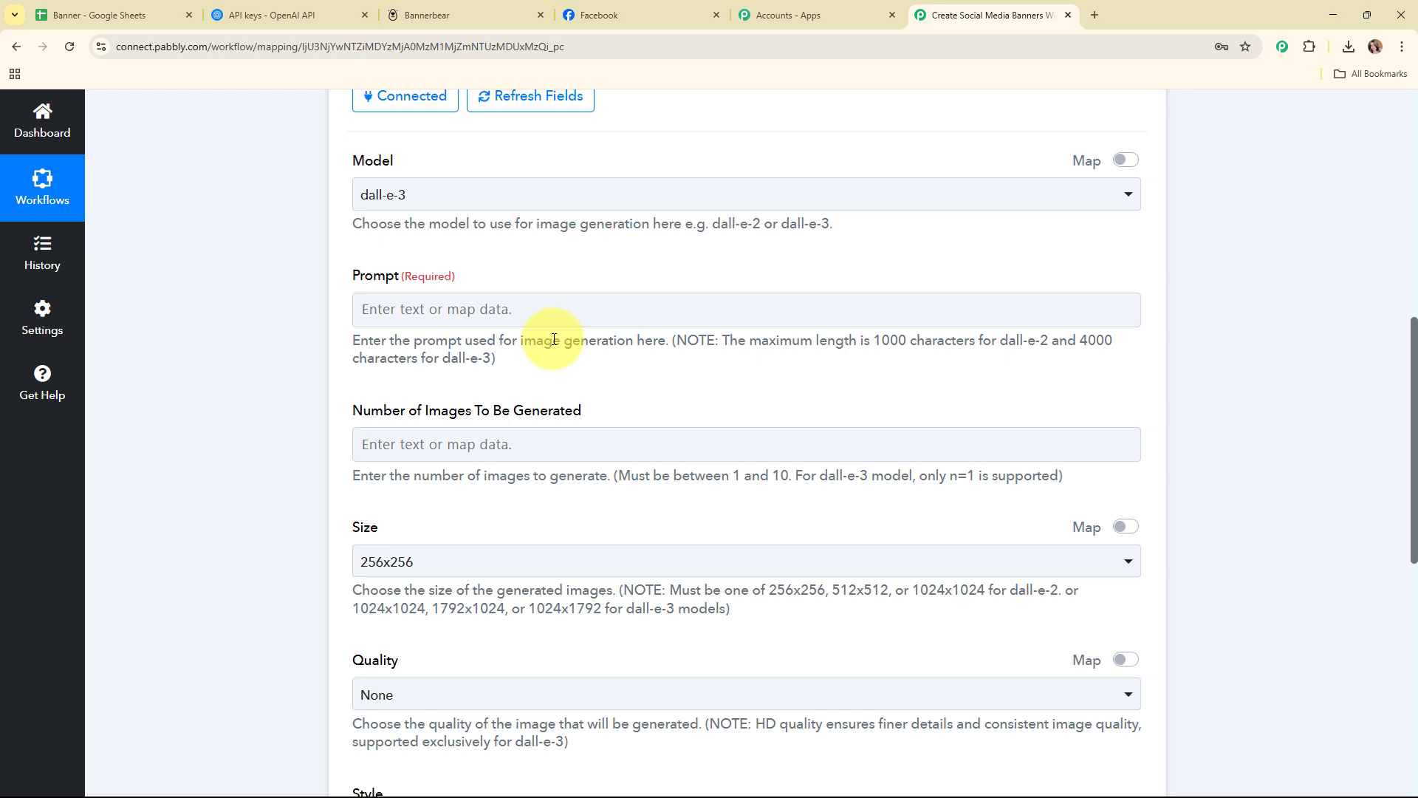
{"action": "key", "text": "ctrl+v"}
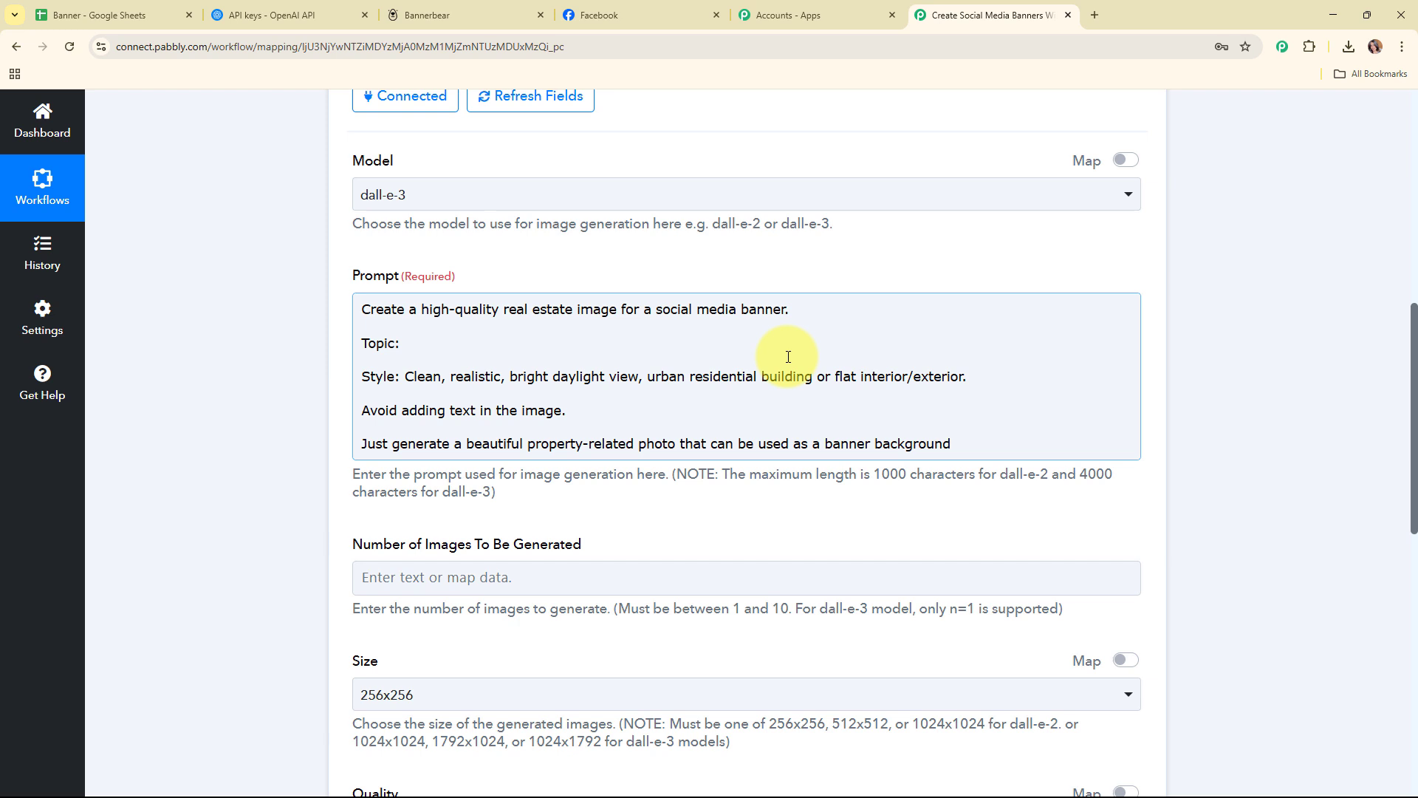
{"action": "left_click", "coordinate": [445, 344]}
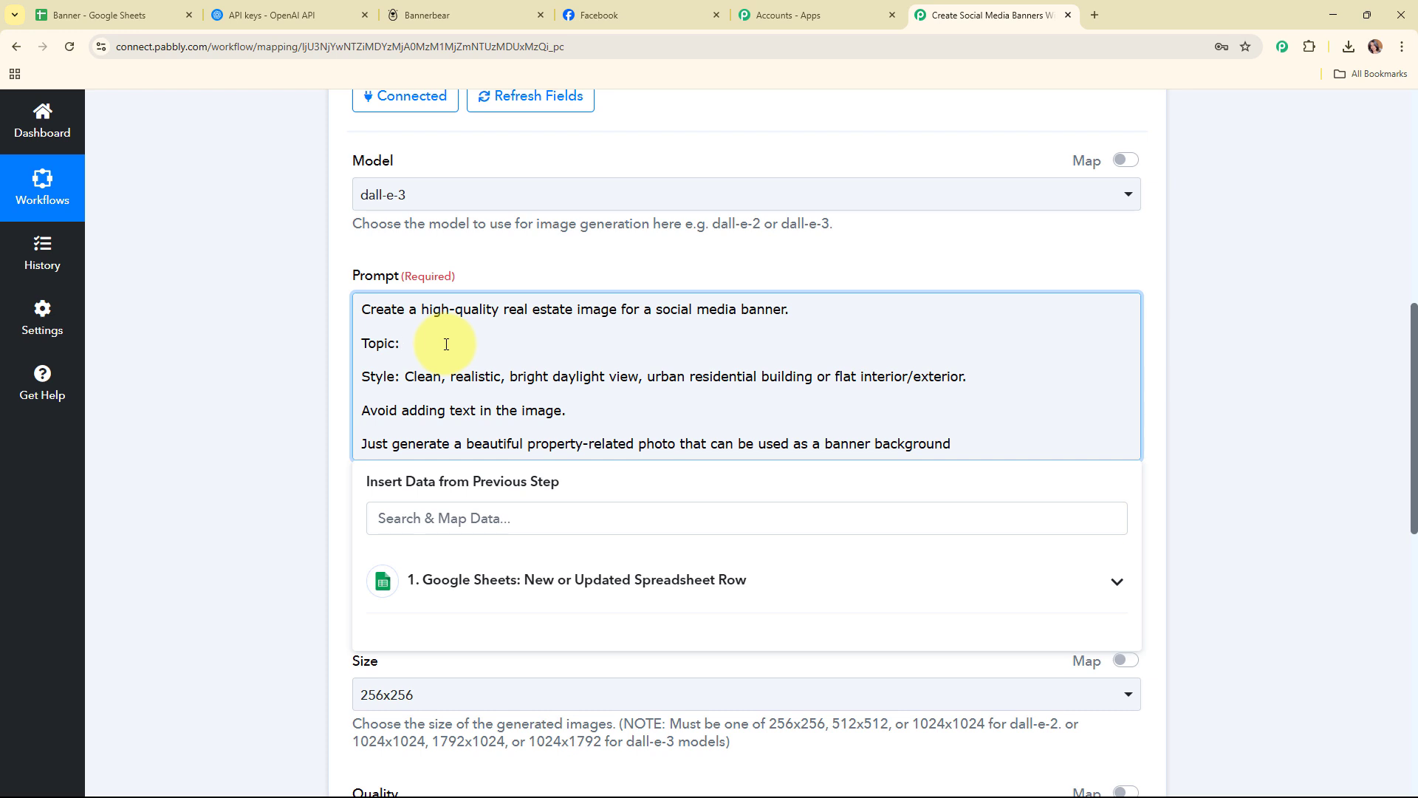
{"action": "scroll", "coordinate": [1255, 317], "scroll_direction": "down", "scroll_amount": 3}
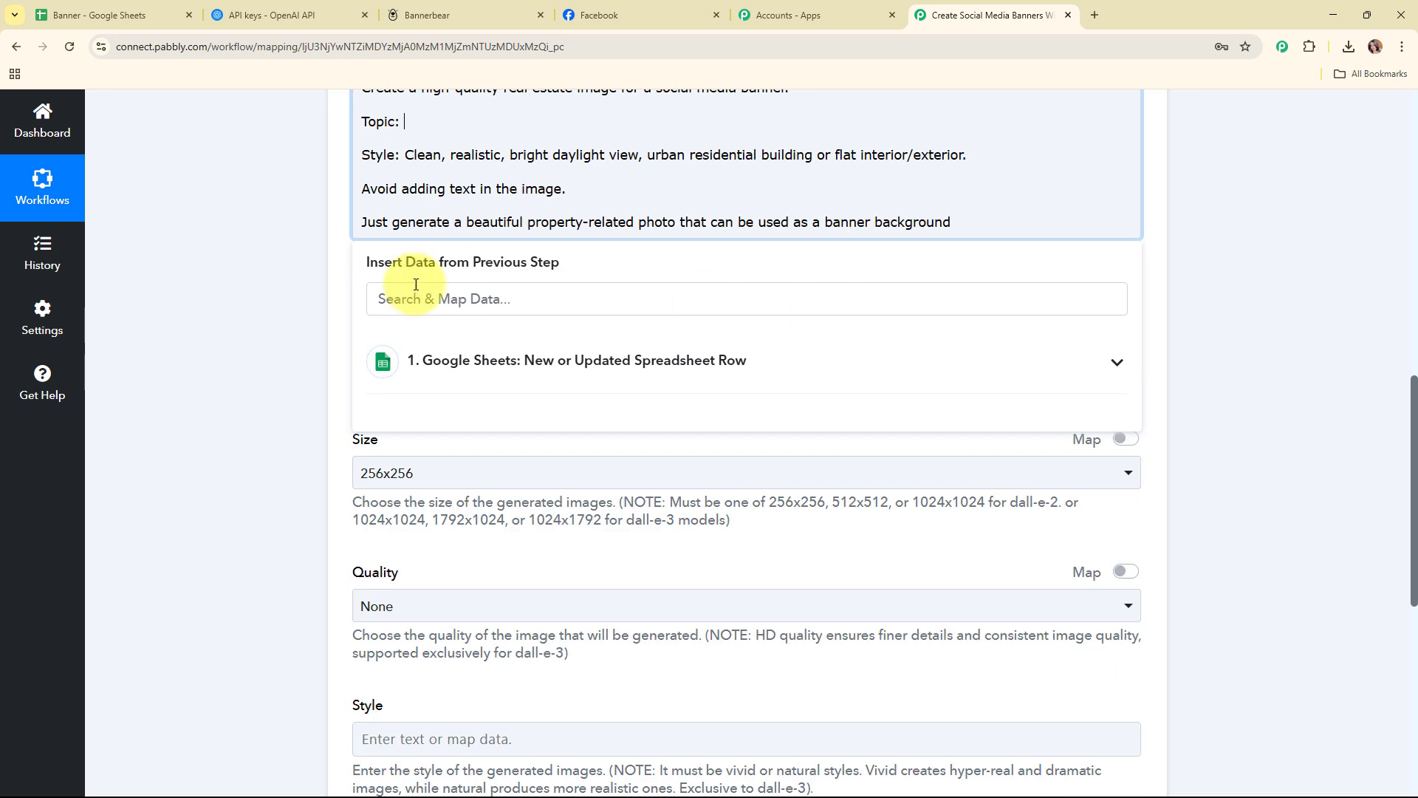
{"action": "left_click", "coordinate": [714, 361]}
{"action": "left_click", "coordinate": [676, 452]}
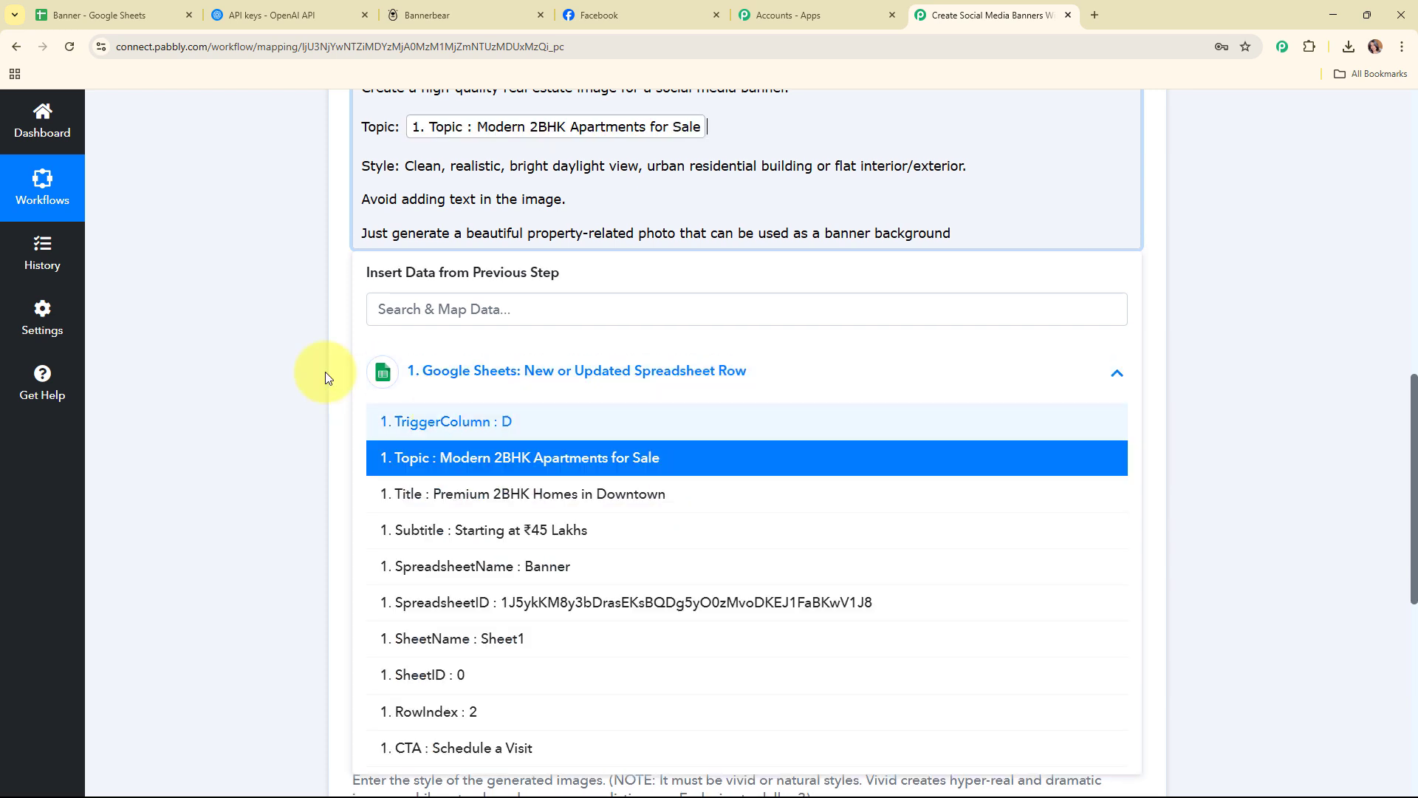
{"action": "left_click", "coordinate": [250, 330]}
{"action": "scroll", "coordinate": [743, 358], "scroll_direction": "up", "scroll_amount": 2}
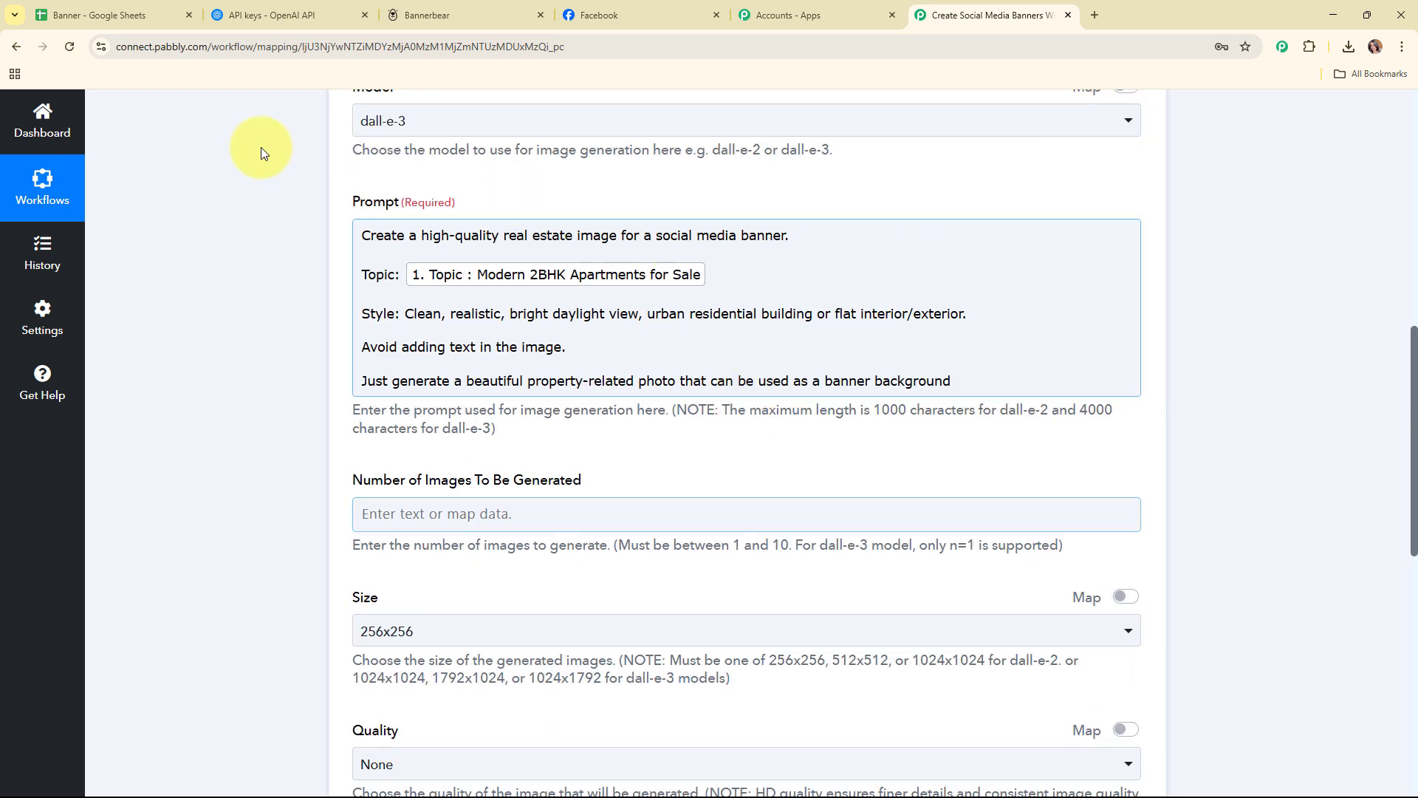
Set the number of images to be generated to 1.
{"action": "scroll", "coordinate": [833, 431], "scroll_direction": "down", "scroll_amount": 2}
{"action": "left_click", "coordinate": [482, 372]}
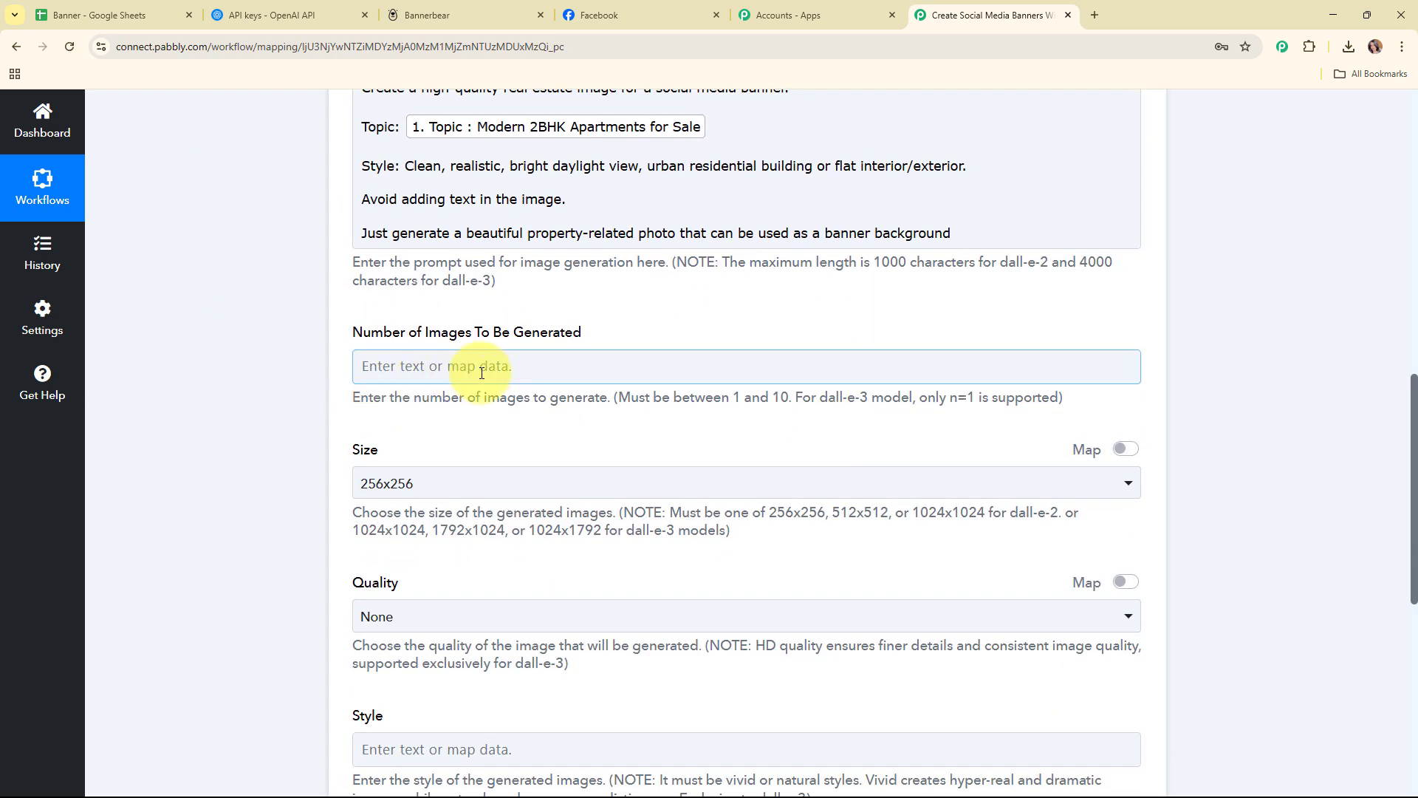
{"action": "left_click", "coordinate": [474, 364]}
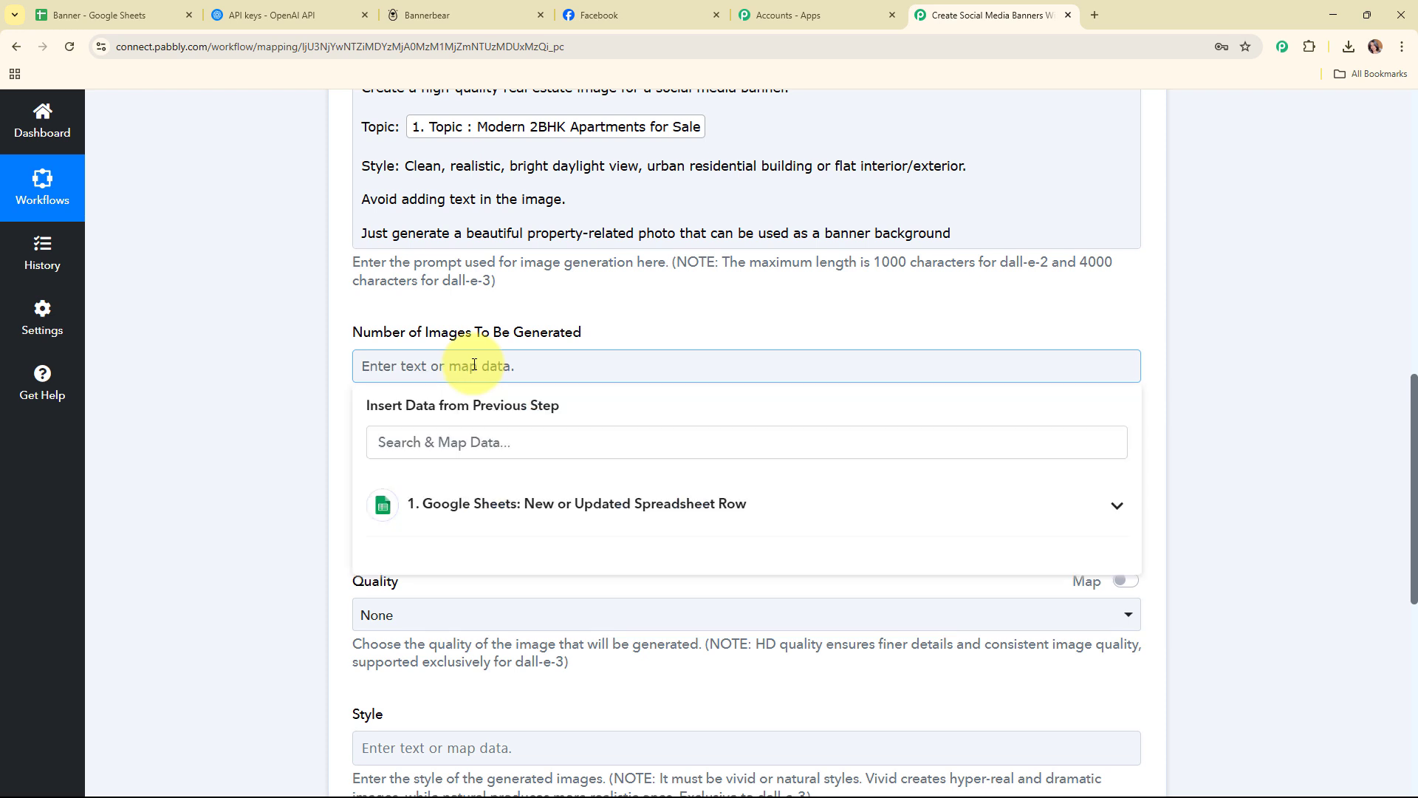
{"action": "type", "text": "1"}
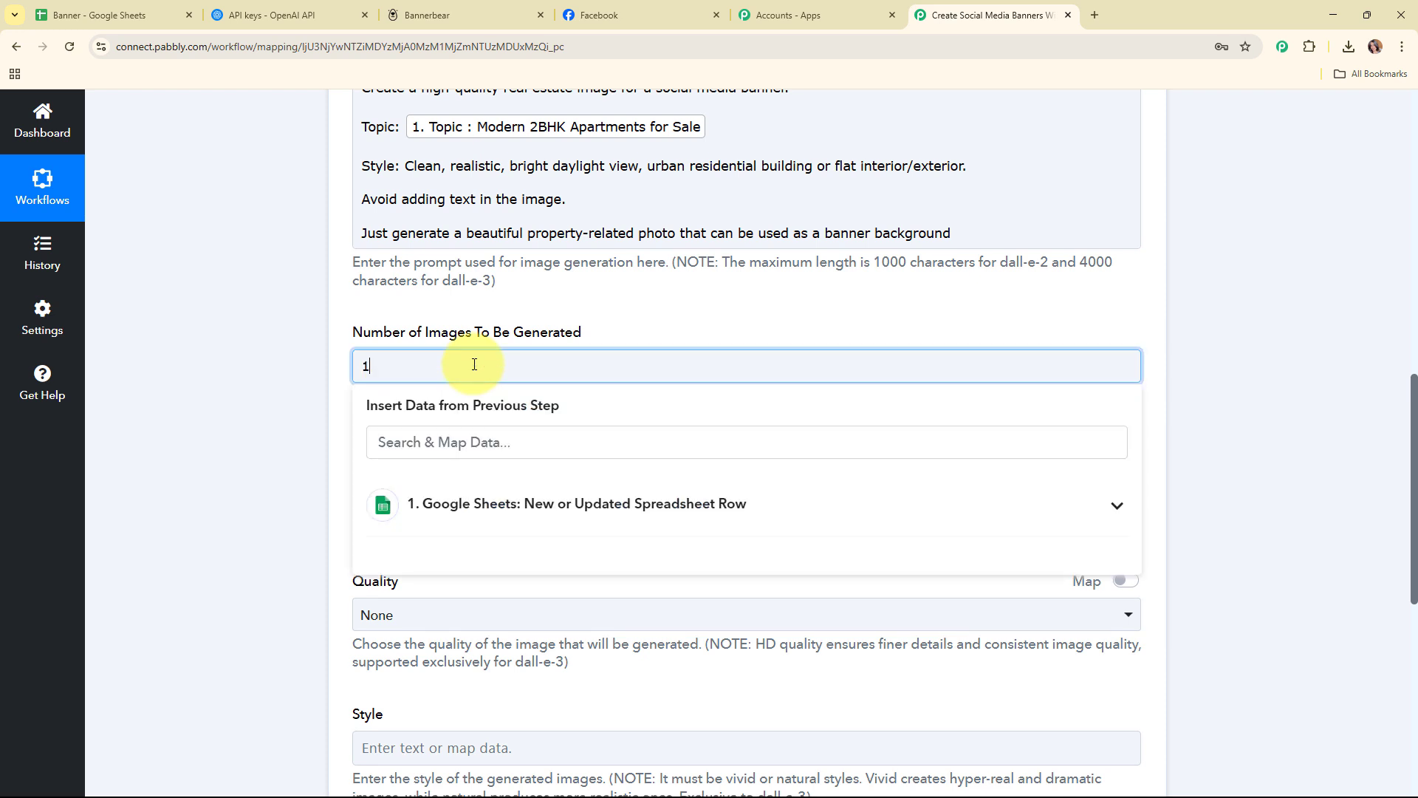
{"action": "left_click", "coordinate": [130, 474]}
{"action": "scroll", "coordinate": [748, 445], "scroll_direction": "down", "scroll_amount": 2}
{"action": "scroll", "coordinate": [749, 443], "scroll_direction": "down", "scroll_amount": 1}
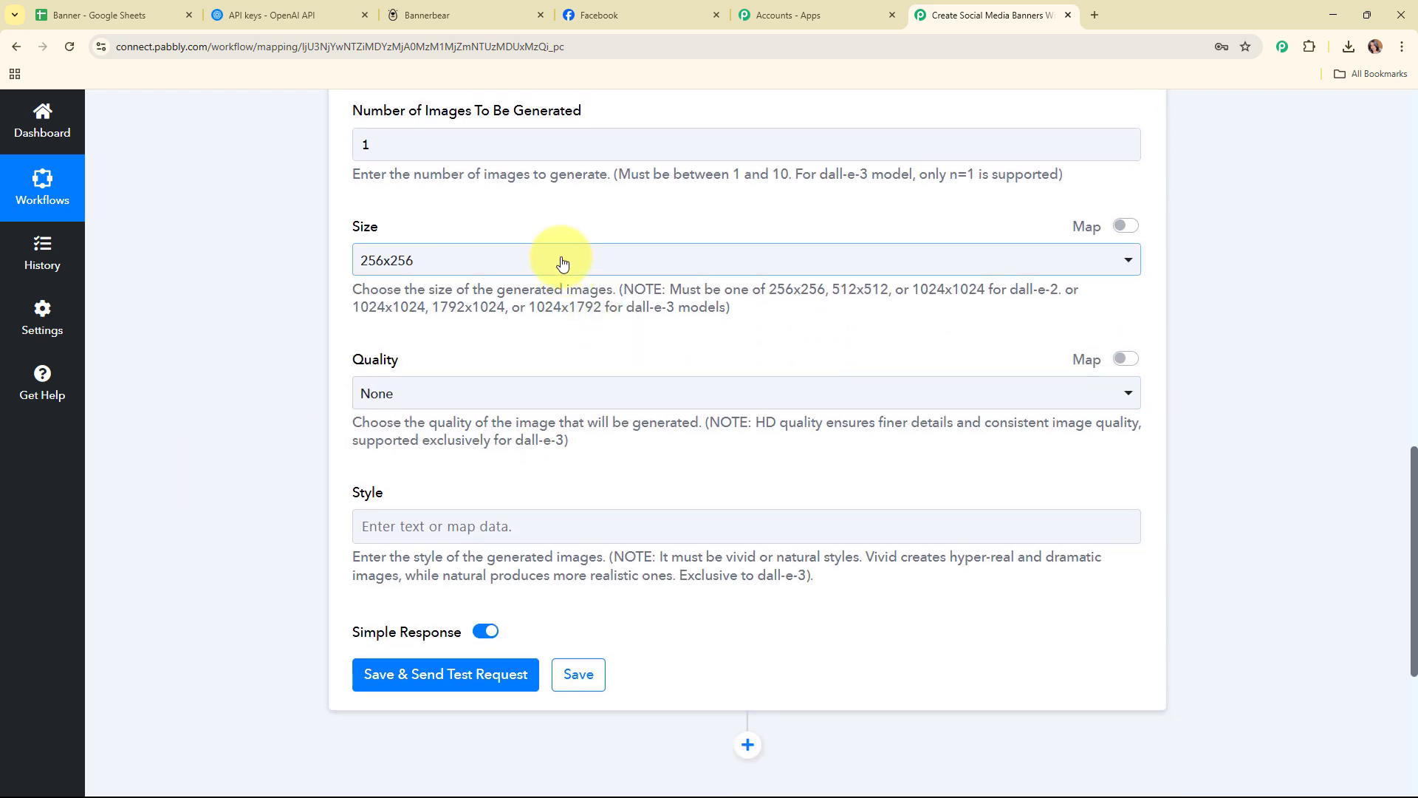
Set the generated image's size to 1024x1024 and its quality to HD.
{"action": "left_click", "coordinate": [563, 259]}
{"action": "left_click", "coordinate": [544, 409]}
{"action": "scroll", "coordinate": [677, 314], "scroll_direction": "down", "scroll_amount": 1}
{"action": "scroll", "coordinate": [676, 315], "scroll_direction": "down", "scroll_amount": 1}
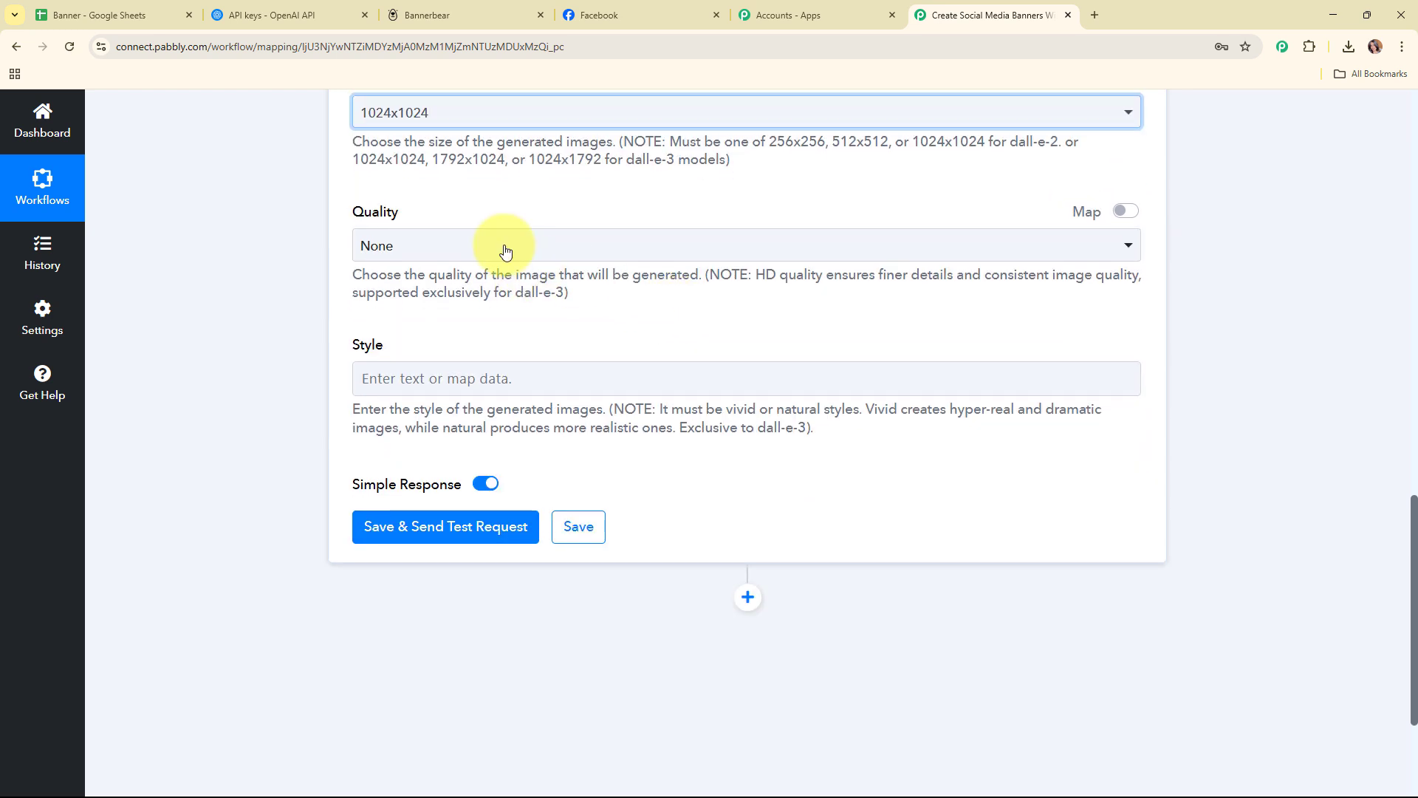
{"action": "left_click", "coordinate": [500, 244]}
{"action": "left_click", "coordinate": [536, 396]}
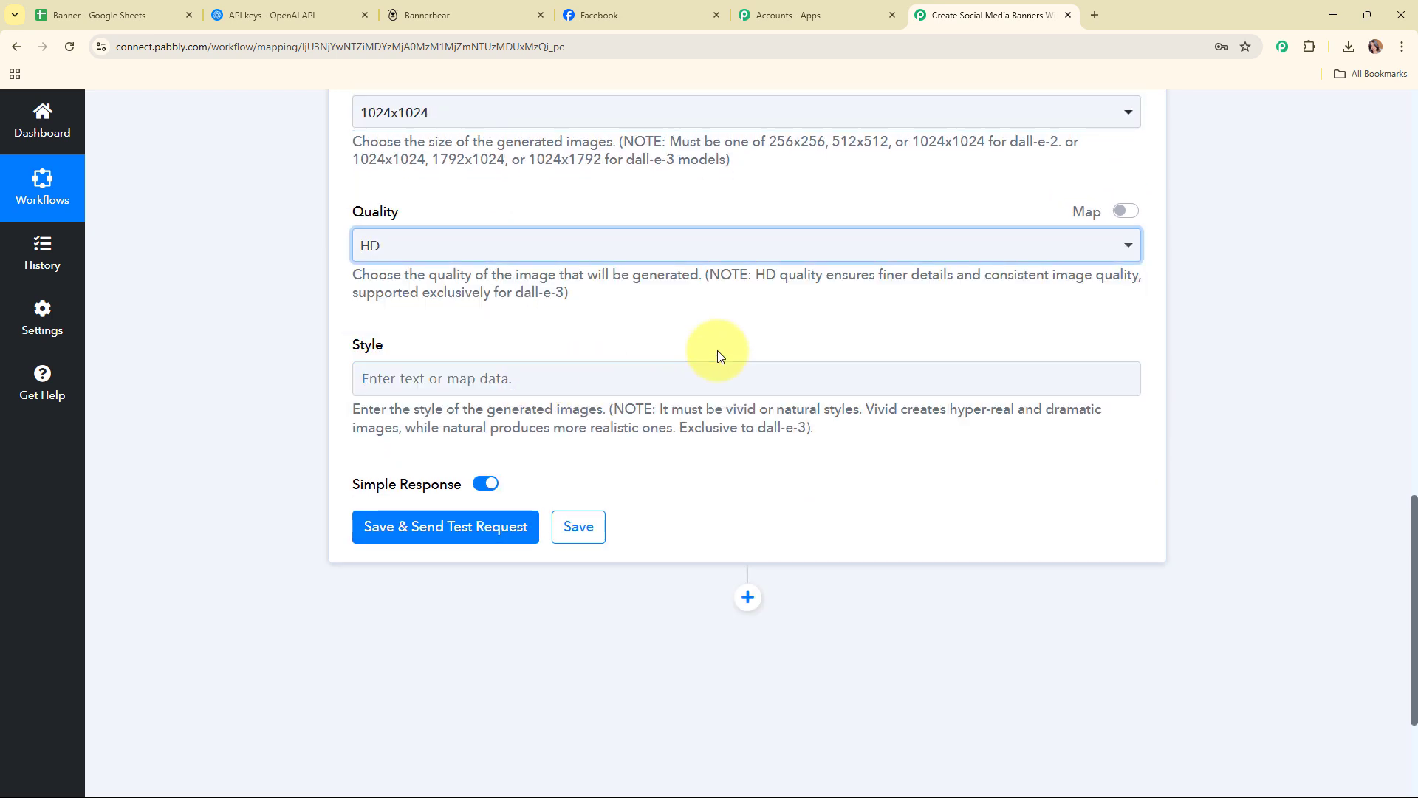
Save the OpenAI image generation action and send a test request.
{"action": "scroll", "coordinate": [718, 356], "scroll_direction": "down", "scroll_amount": 1}
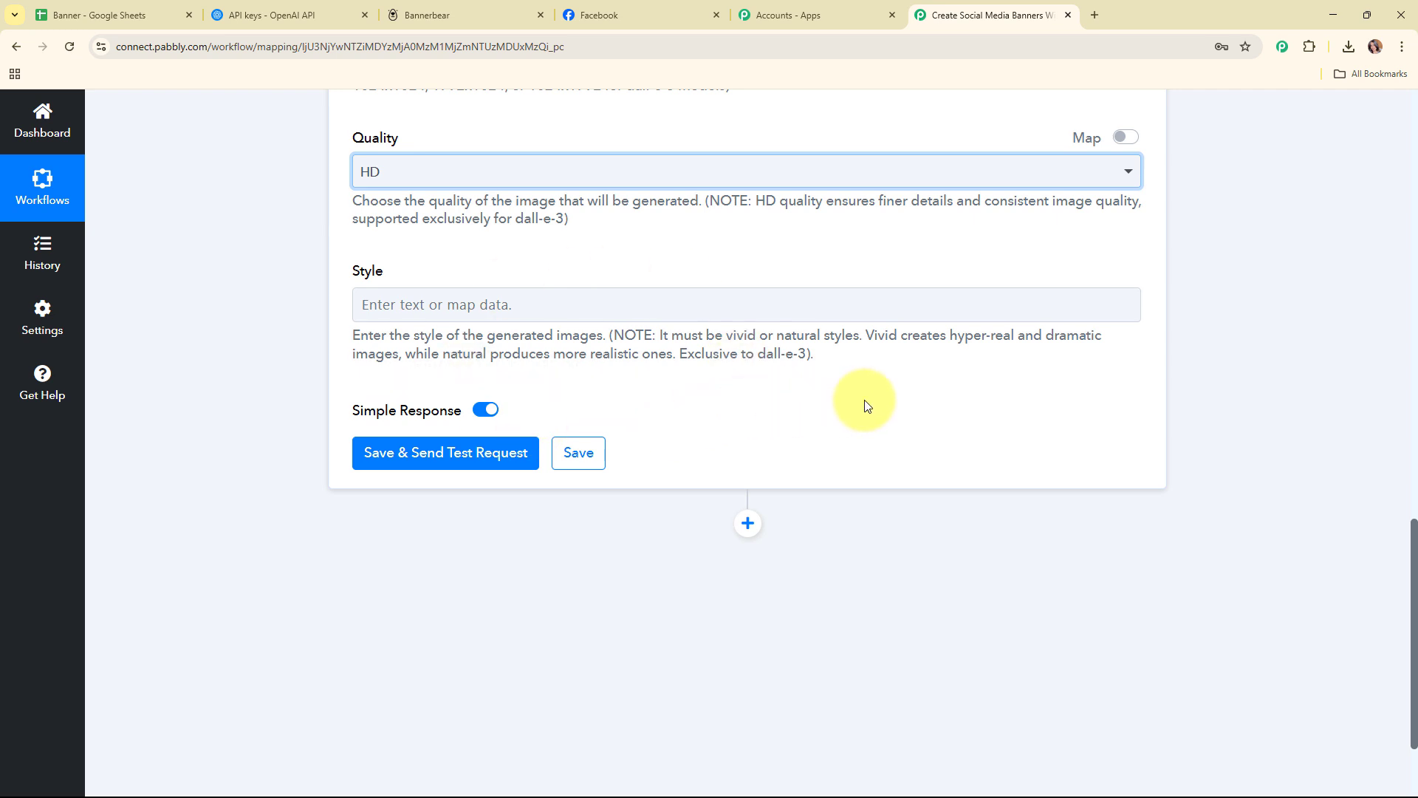
{"action": "scroll", "coordinate": [1063, 374], "scroll_direction": "down", "scroll_amount": 2}
{"action": "left_click", "coordinate": [459, 323]}
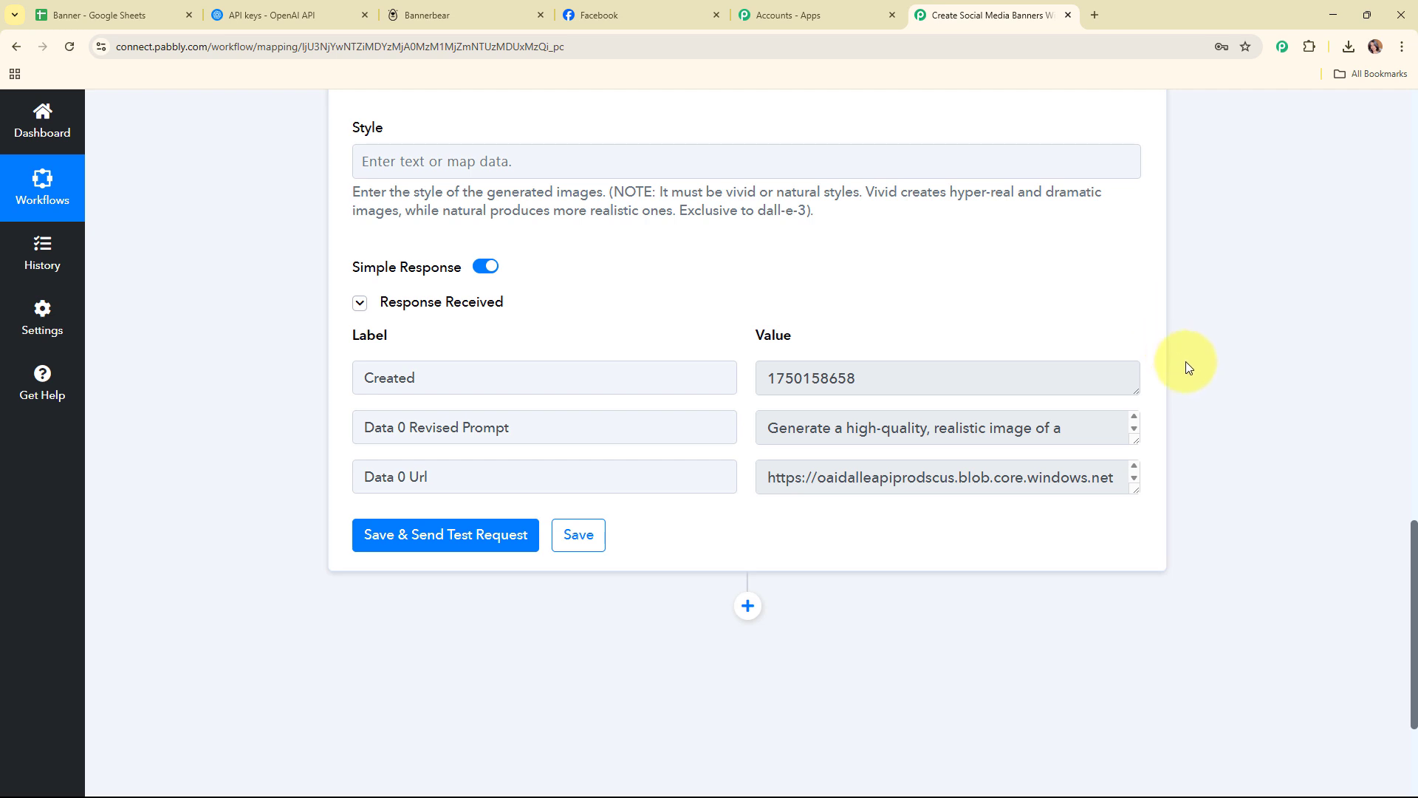
View the generated image by opening the response's Data 0 Url in a new browser tab, and close that tab.
{"action": "scroll", "coordinate": [1185, 361], "scroll_direction": "down", "scroll_amount": 2}
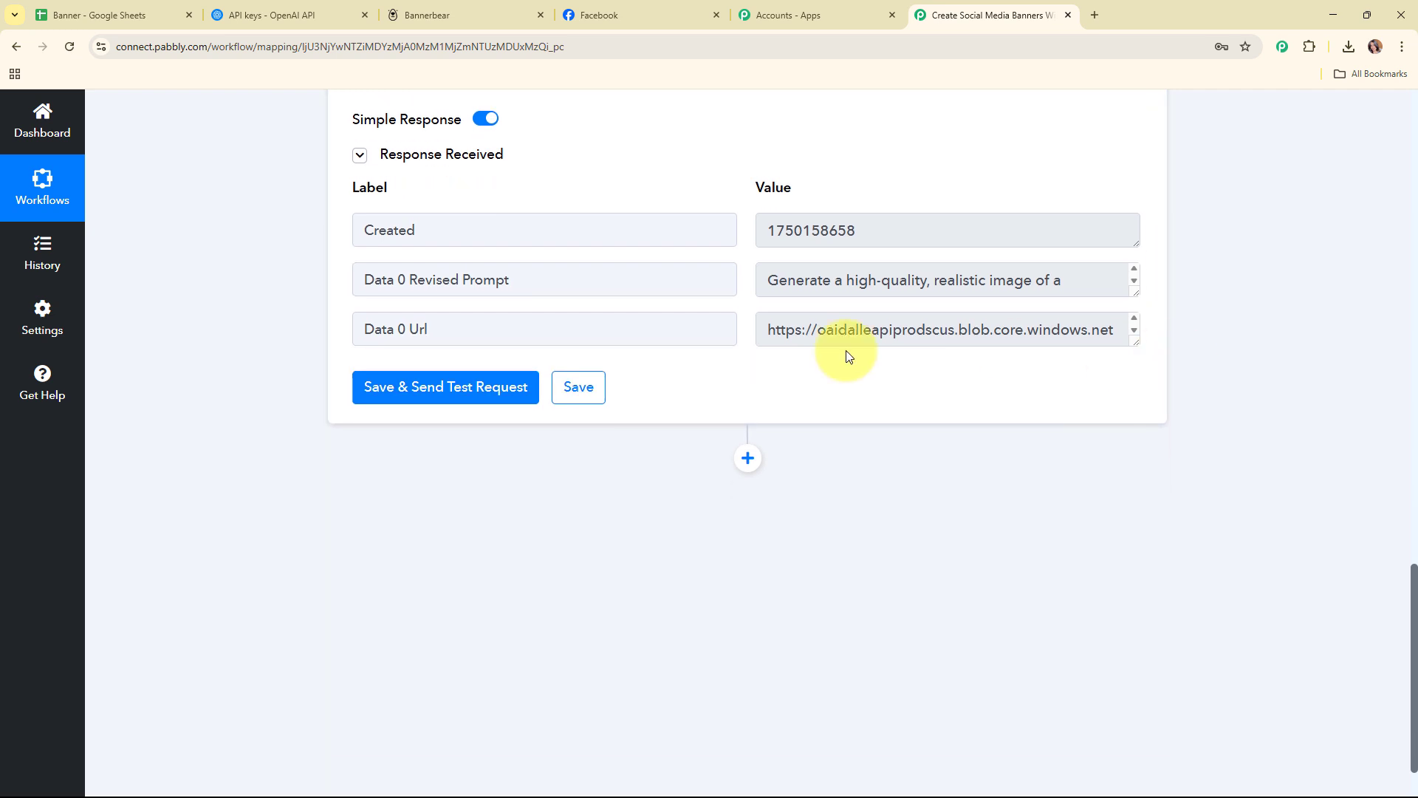
{"action": "left_click", "coordinate": [985, 331]}
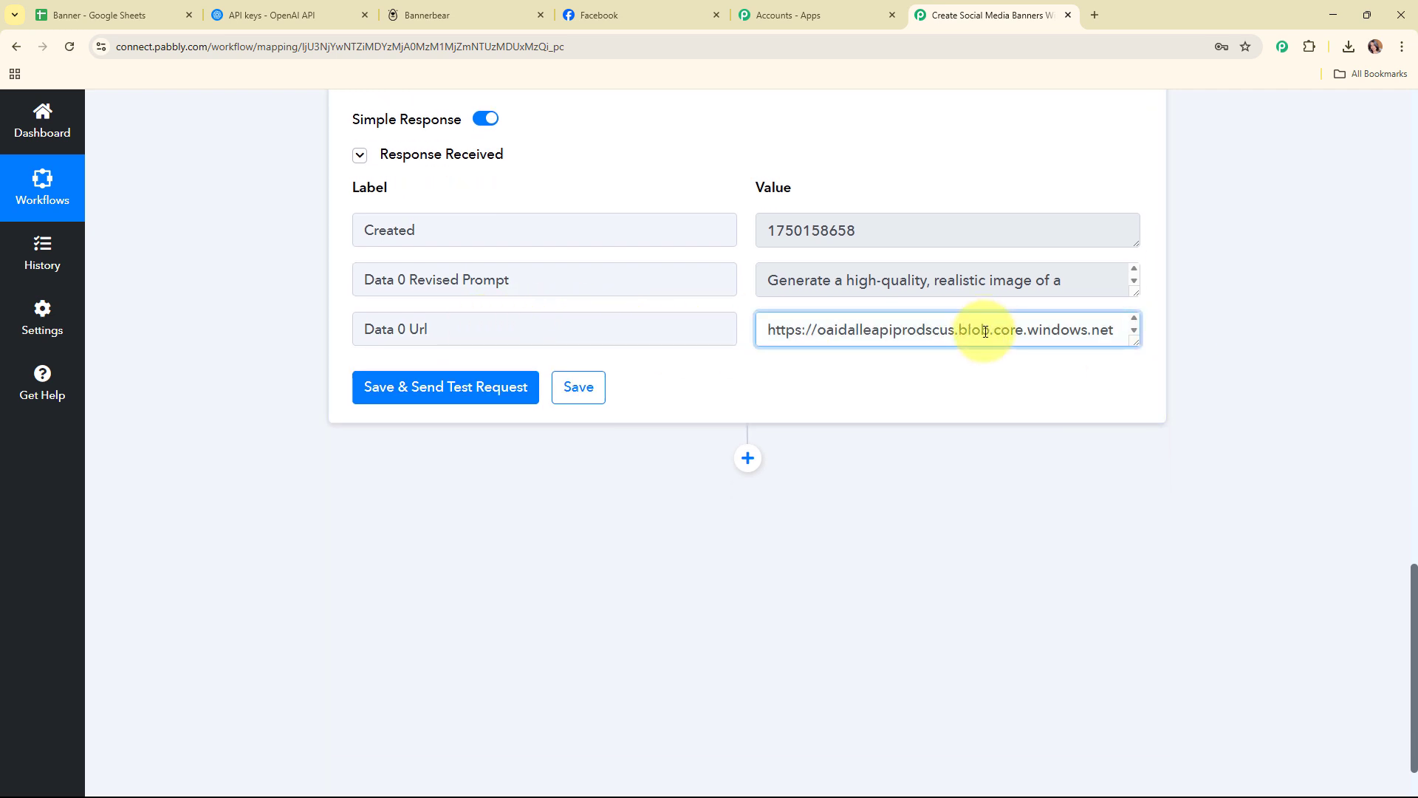
{"action": "key", "text": "ctrl+a"}
{"action": "key", "text": "ctrl+t"}
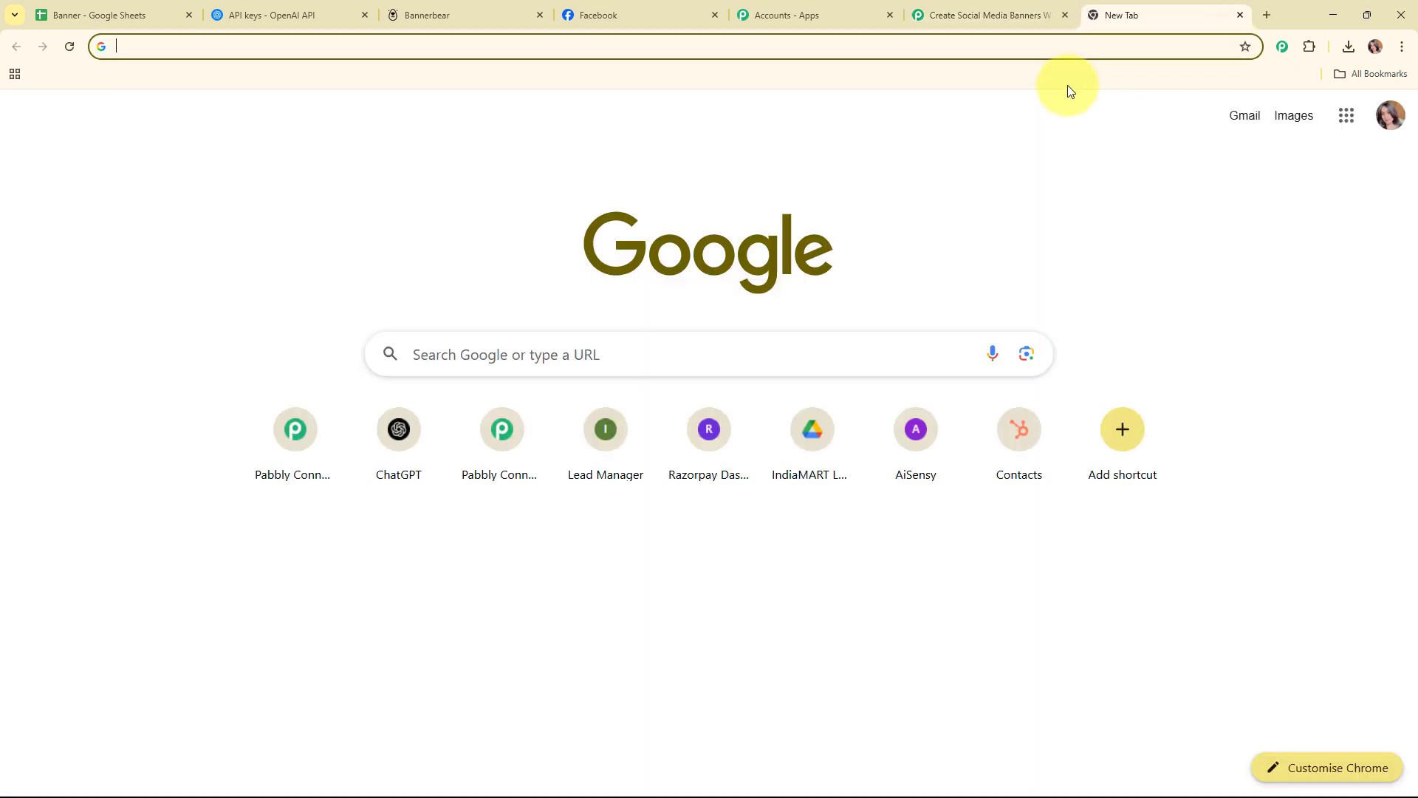
{"action": "key", "text": "ctrl+v"}
{"action": "key", "text": "Return"}
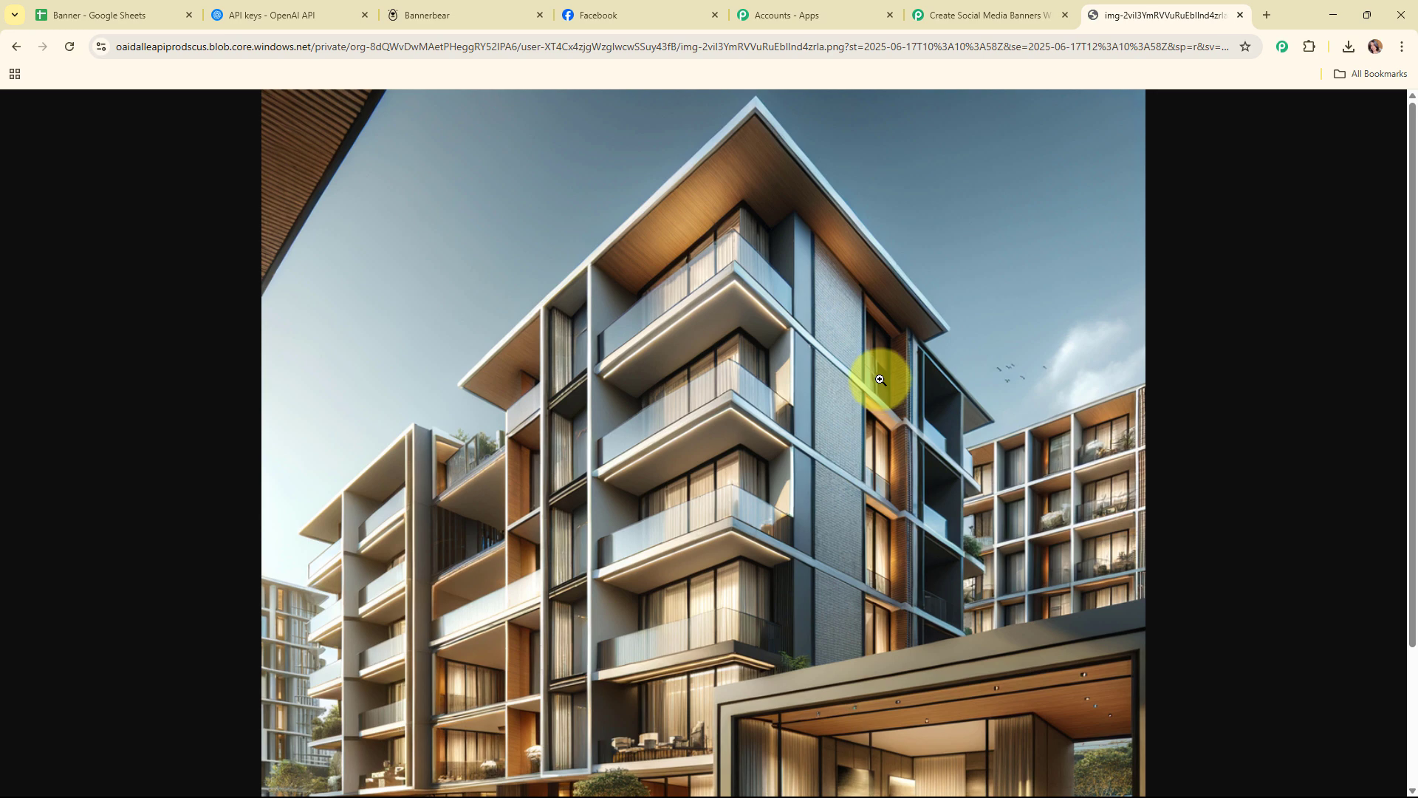
{"action": "left_click", "coordinate": [1240, 15]}
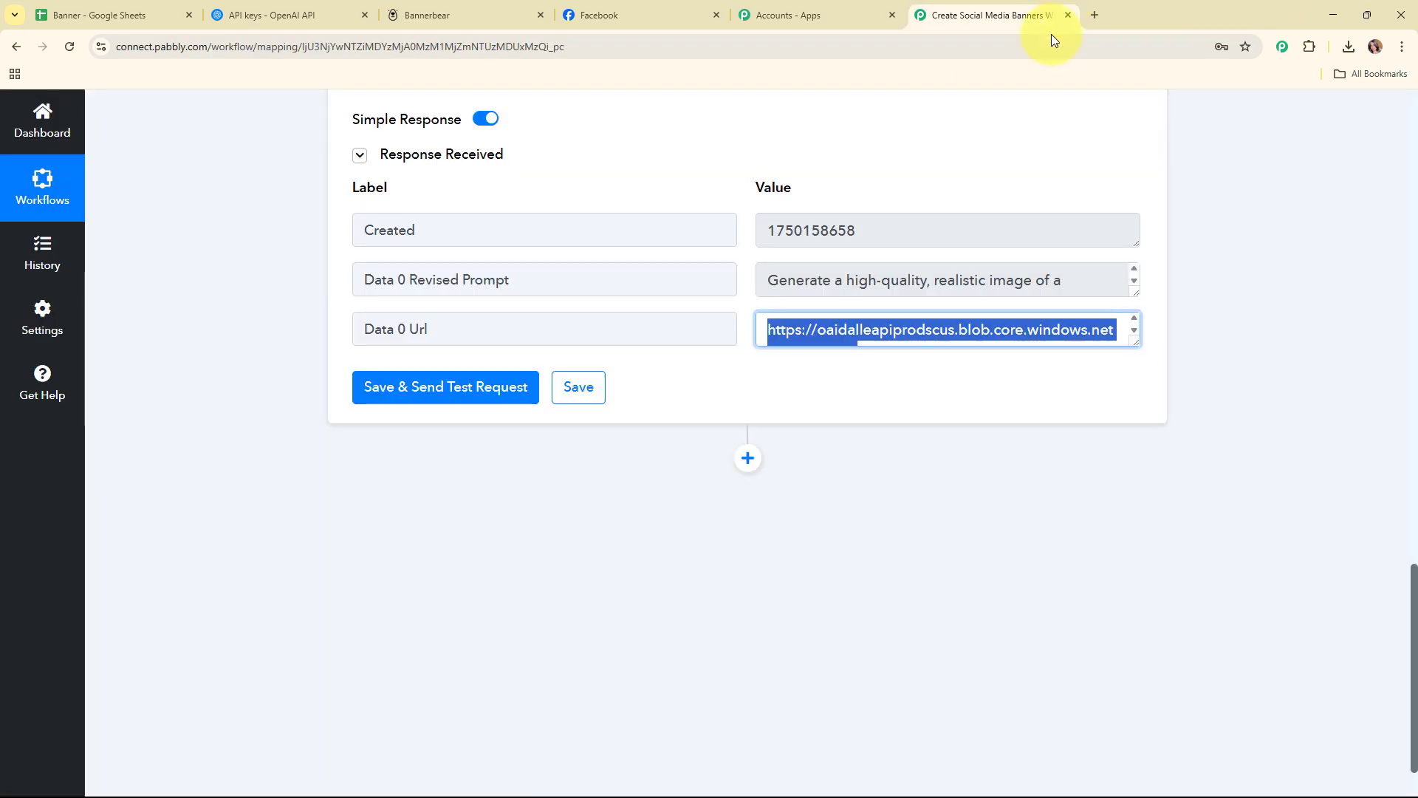
Collapse the OpenAI action and look at the Bannerbear dashboard before returning to the Pabbly Connect workflow.
{"action": "scroll", "coordinate": [1277, 291], "scroll_direction": "up", "scroll_amount": 15}
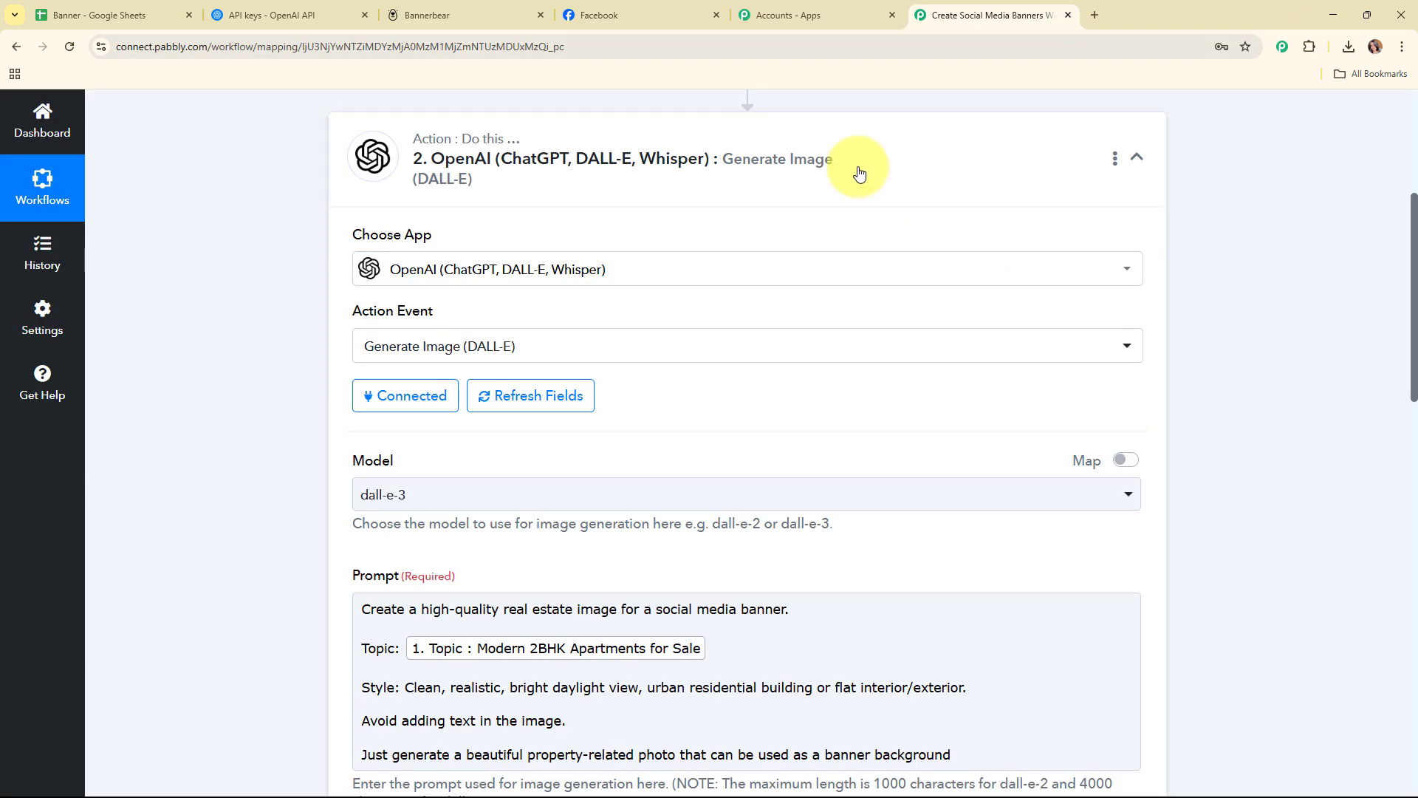
{"action": "left_click", "coordinate": [859, 173]}
{"action": "scroll", "coordinate": [889, 275], "scroll_direction": "up", "scroll_amount": 3}
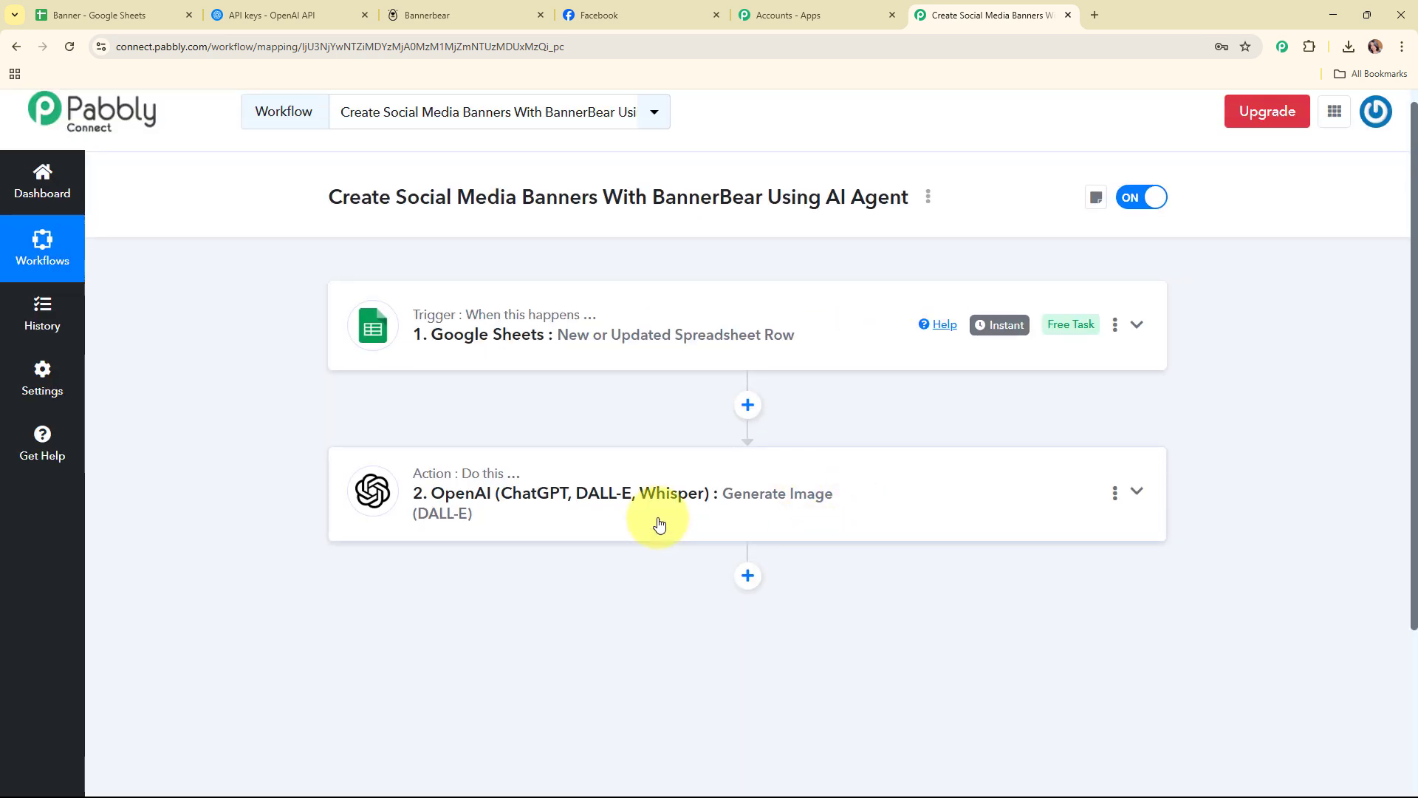
{"action": "left_click", "coordinate": [427, 14]}
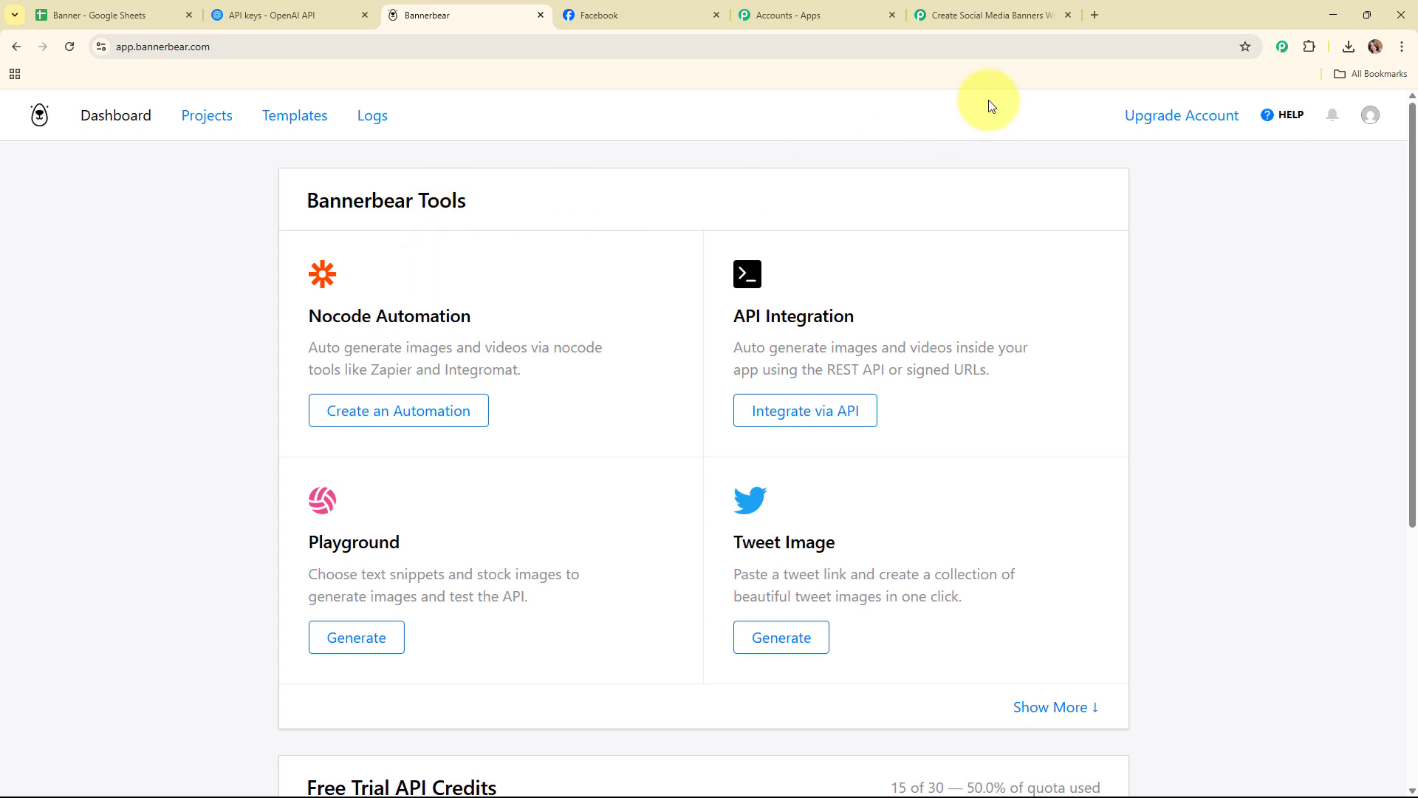
{"action": "left_click", "coordinate": [986, 14]}
Add a Bannerbear action after the OpenAI step with Create Image as its action event.
{"action": "scroll", "coordinate": [921, 424], "scroll_direction": "down", "scroll_amount": 3}
{"action": "left_click", "coordinate": [748, 356]}
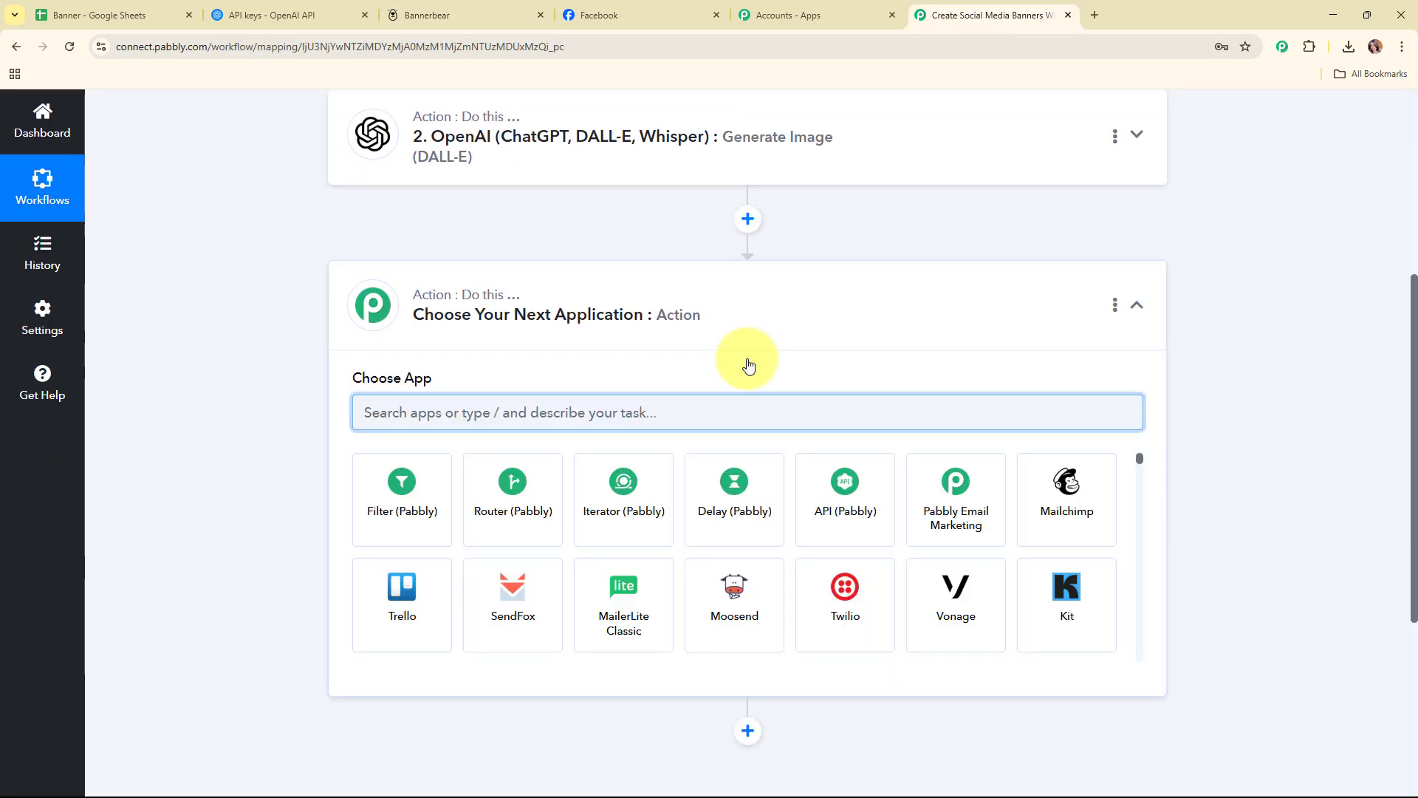
{"action": "type", "text": "ba"}
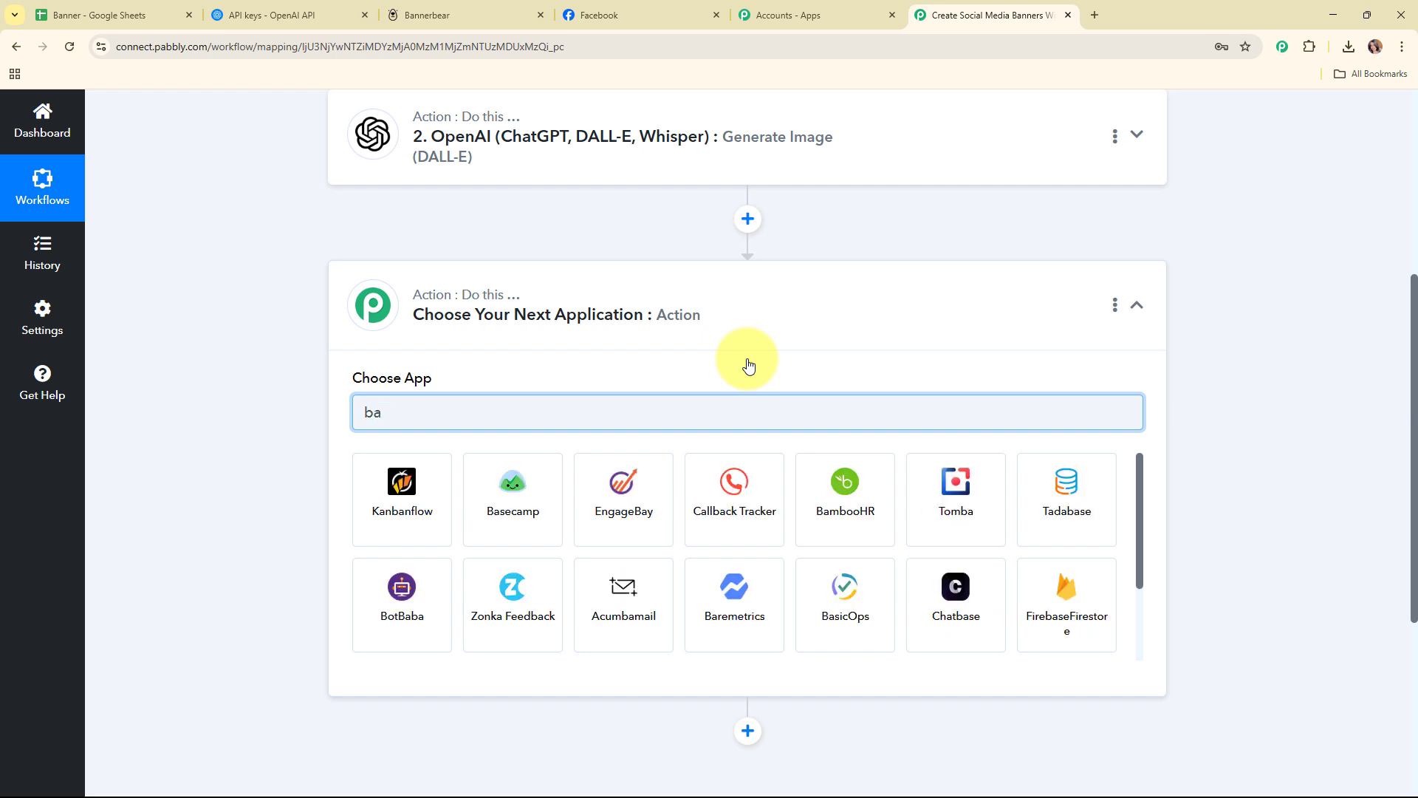
{"action": "type", "text": "nn"}
{"action": "left_click", "coordinate": [399, 506]}
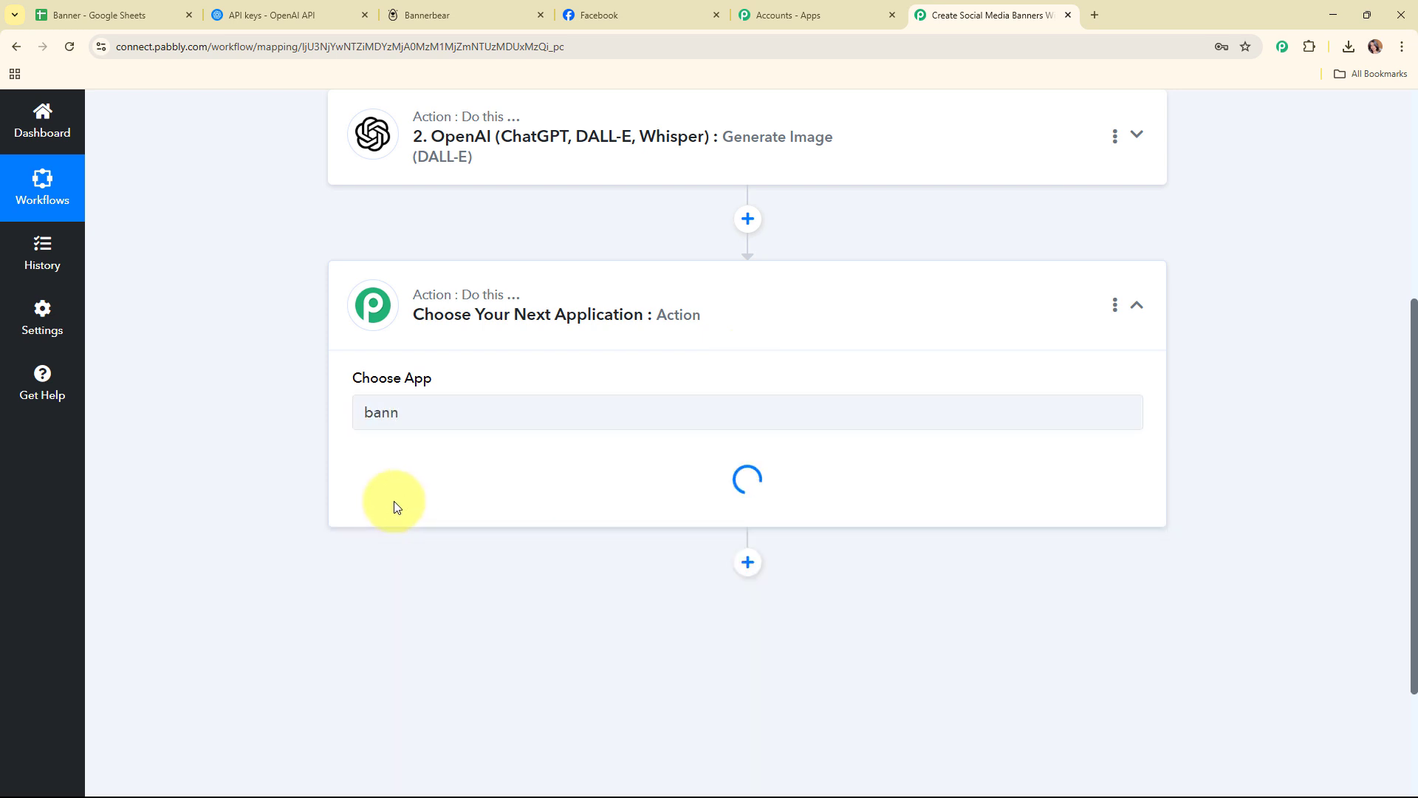
{"action": "left_click", "coordinate": [432, 489]}
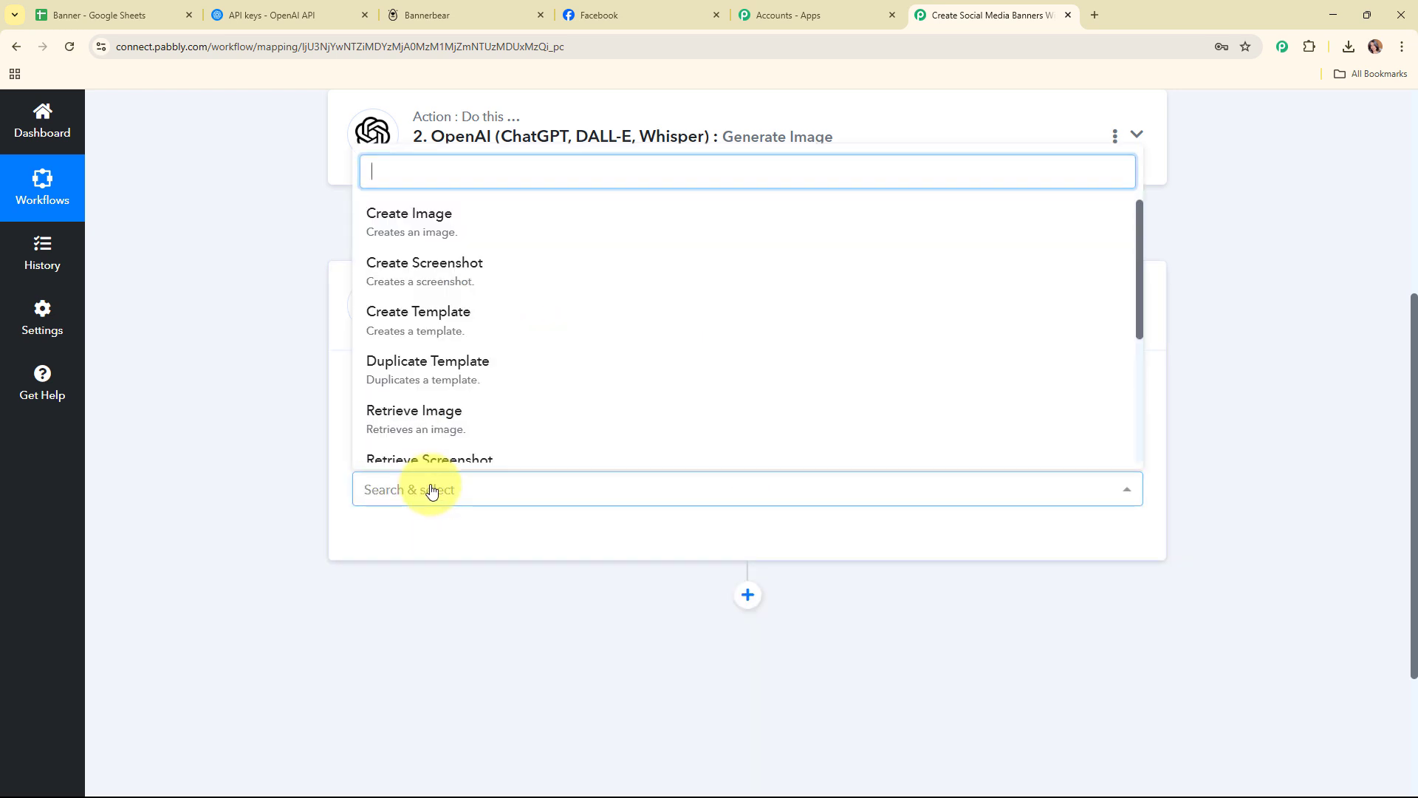
{"action": "left_click", "coordinate": [466, 237]}
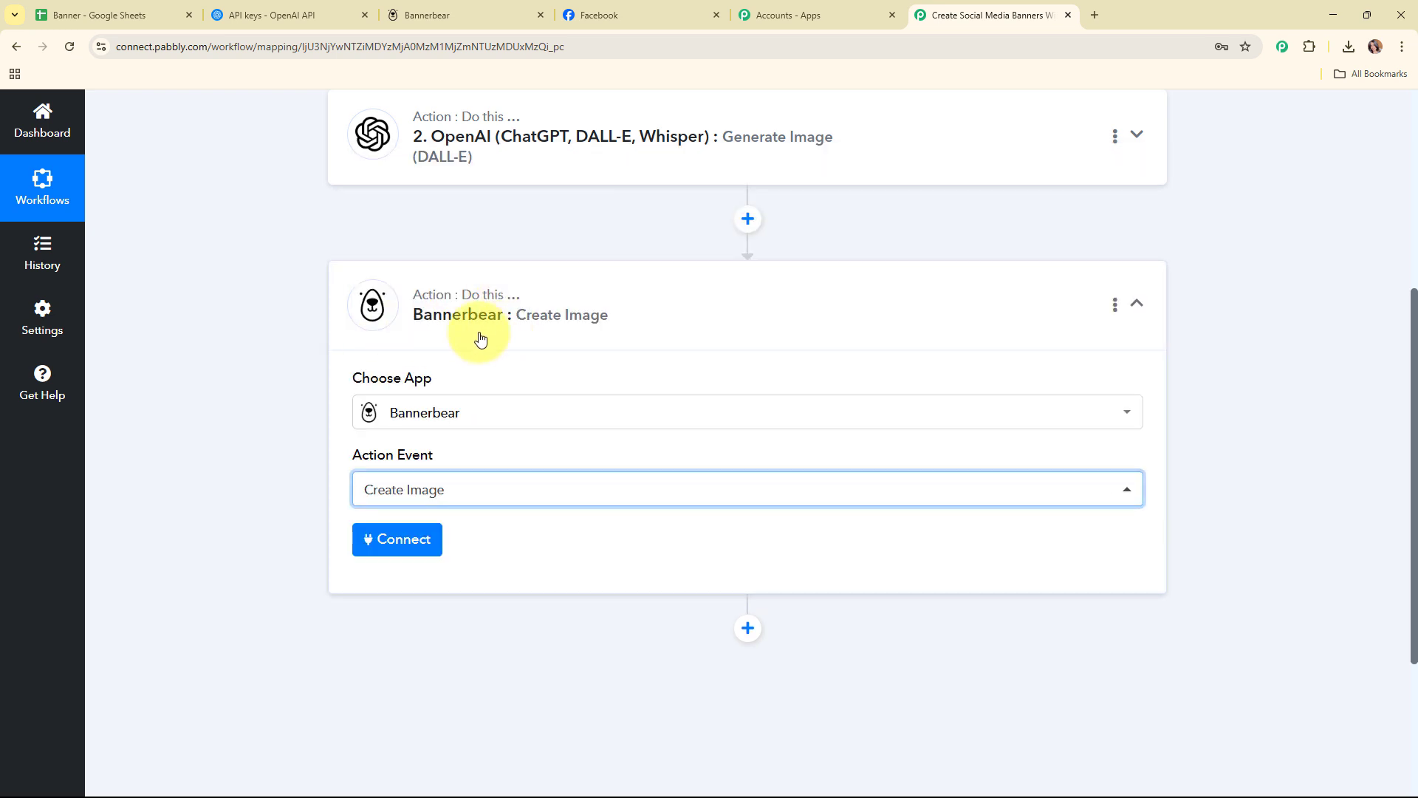
Start connecting the Bannerbear account with a new connection and read where its token comes from.
{"action": "left_click", "coordinate": [418, 540]}
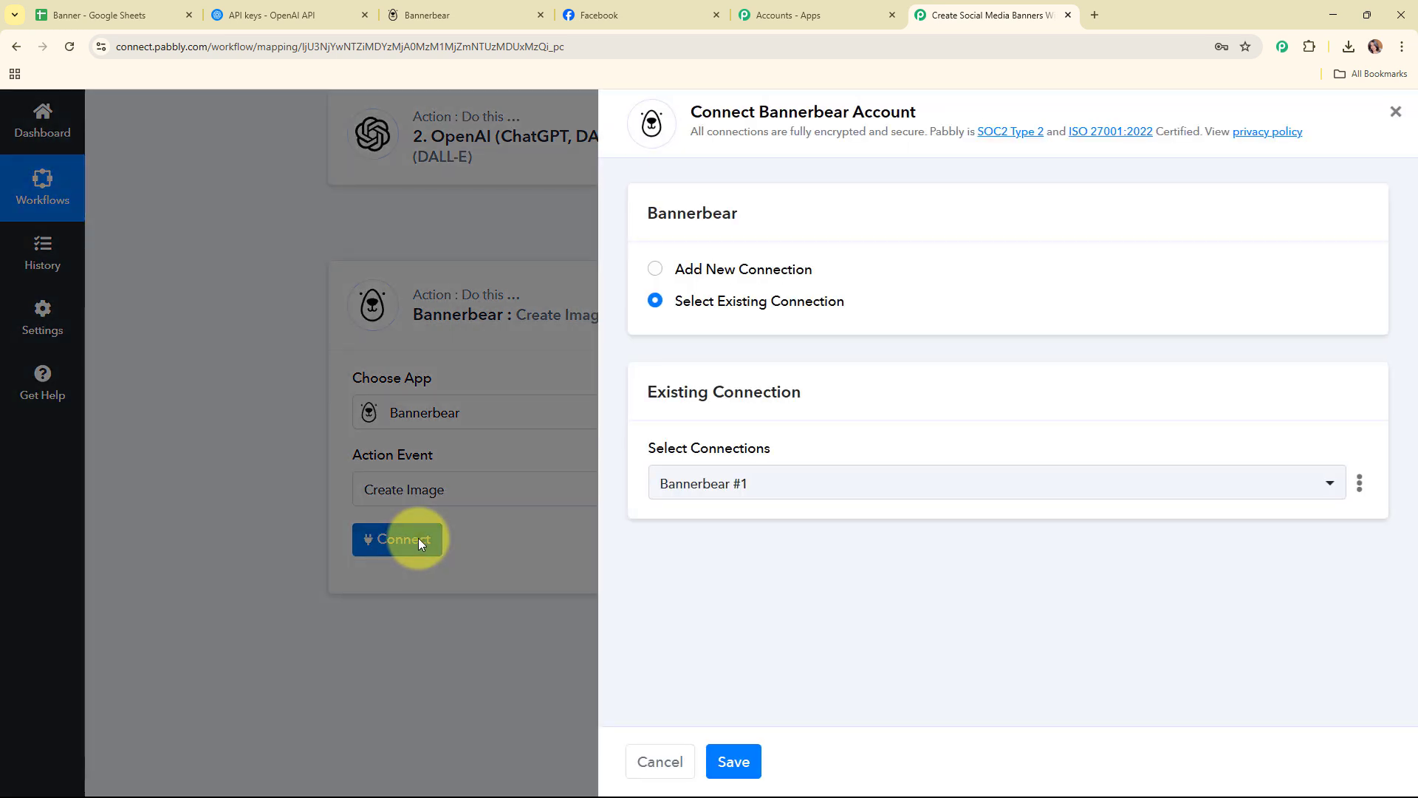
{"action": "left_click", "coordinate": [655, 269]}
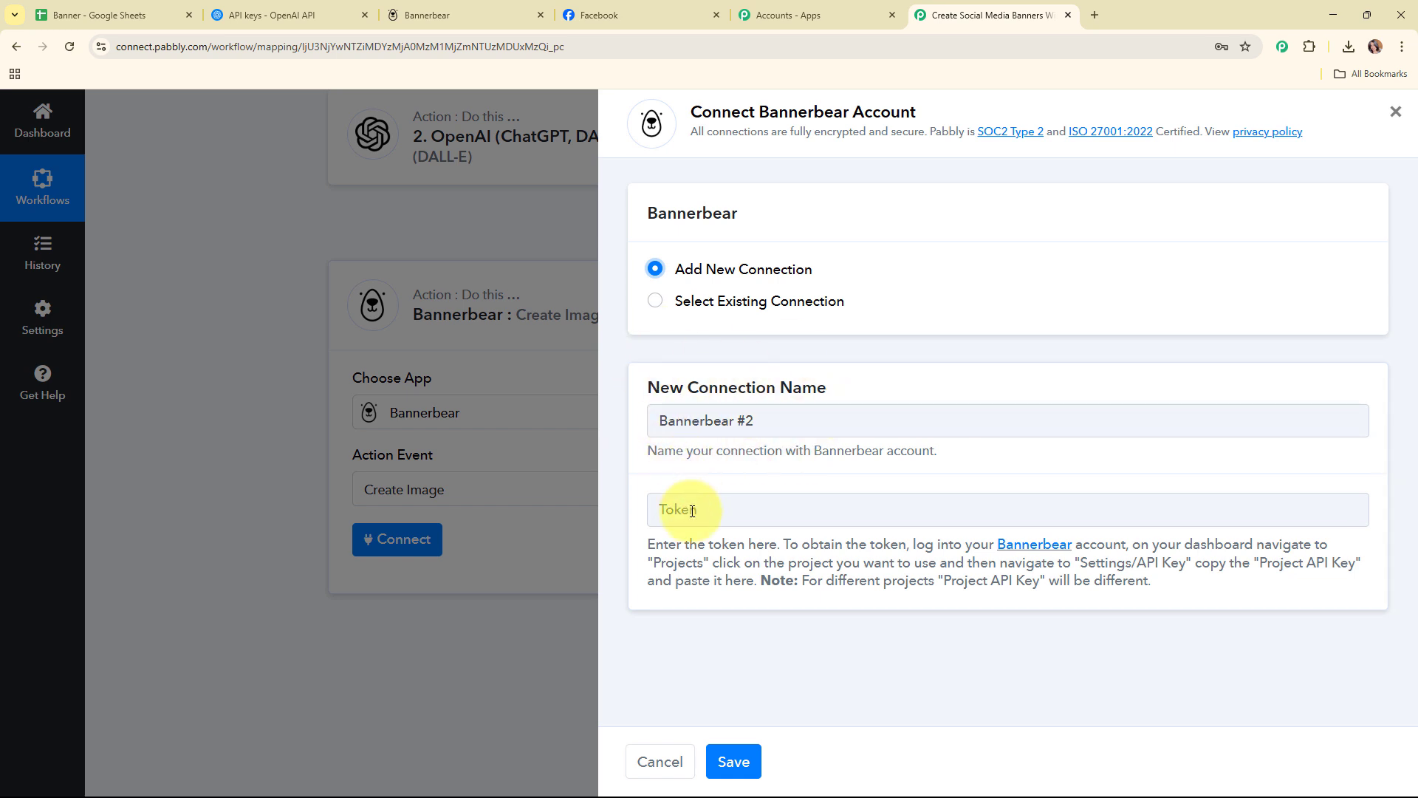
{"action": "left_click_drag", "start_coordinate": [648, 550], "coordinate": [1143, 619]}
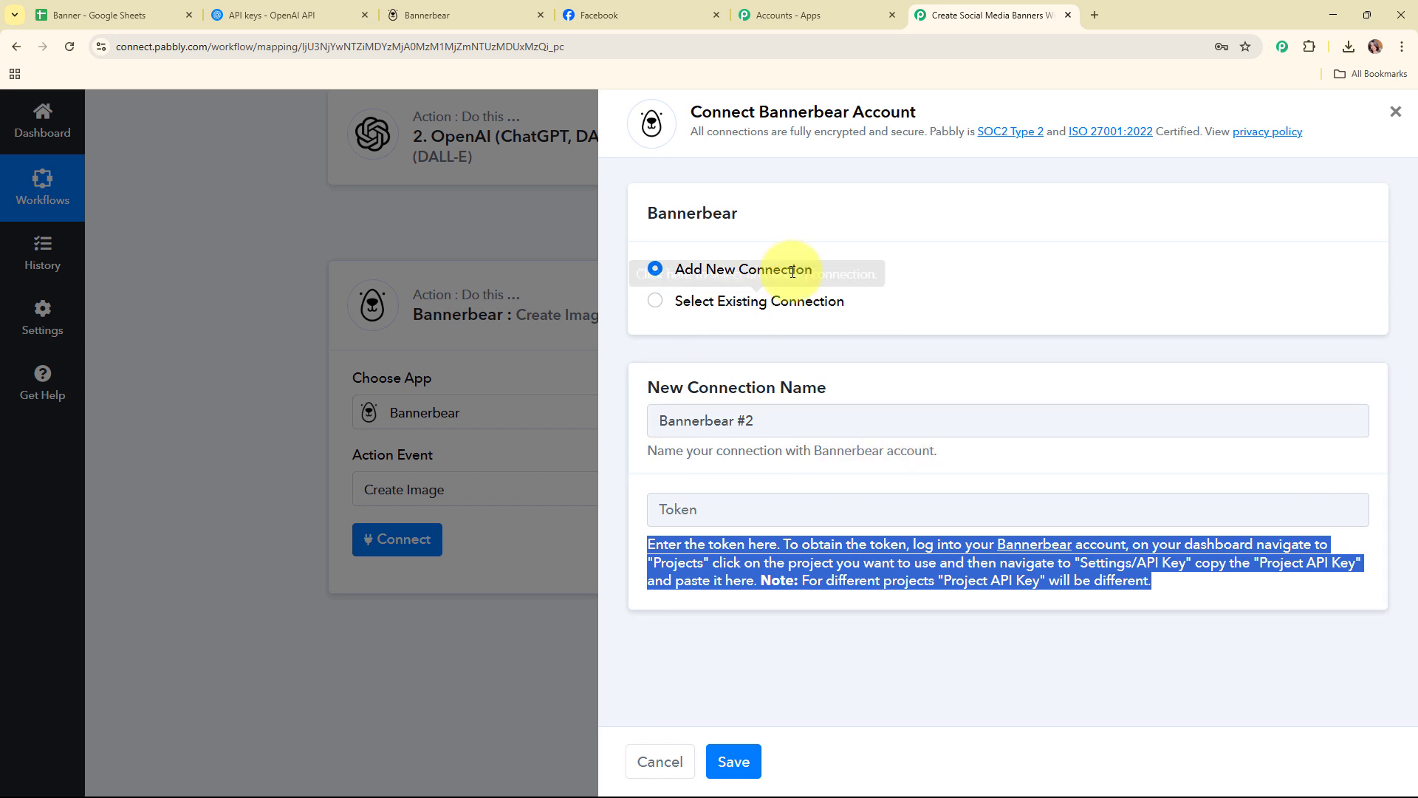
In Bannerbear, open the PCProjet project's API key settings and copy the Project API Key.
{"action": "left_click", "coordinate": [399, 10]}
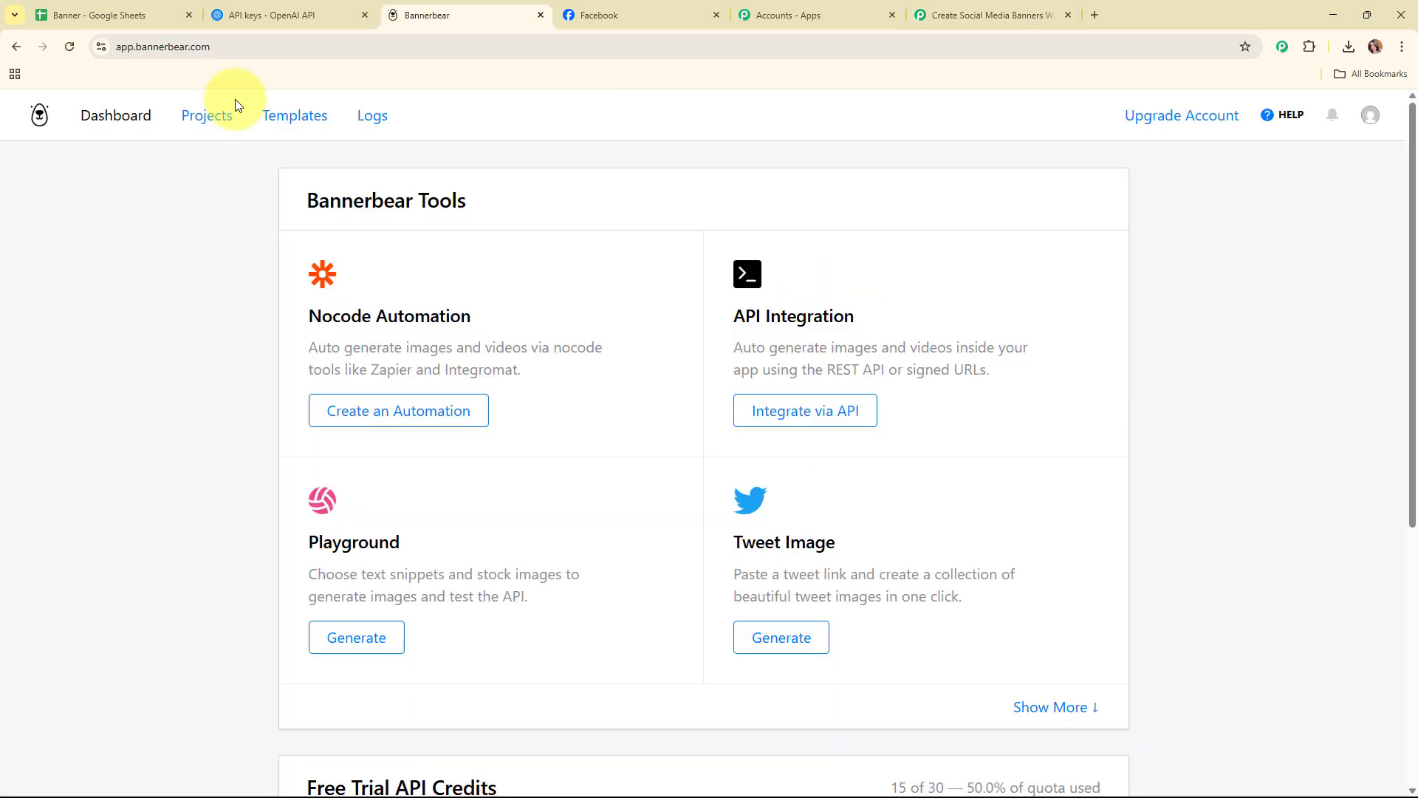
{"action": "left_click", "coordinate": [218, 126]}
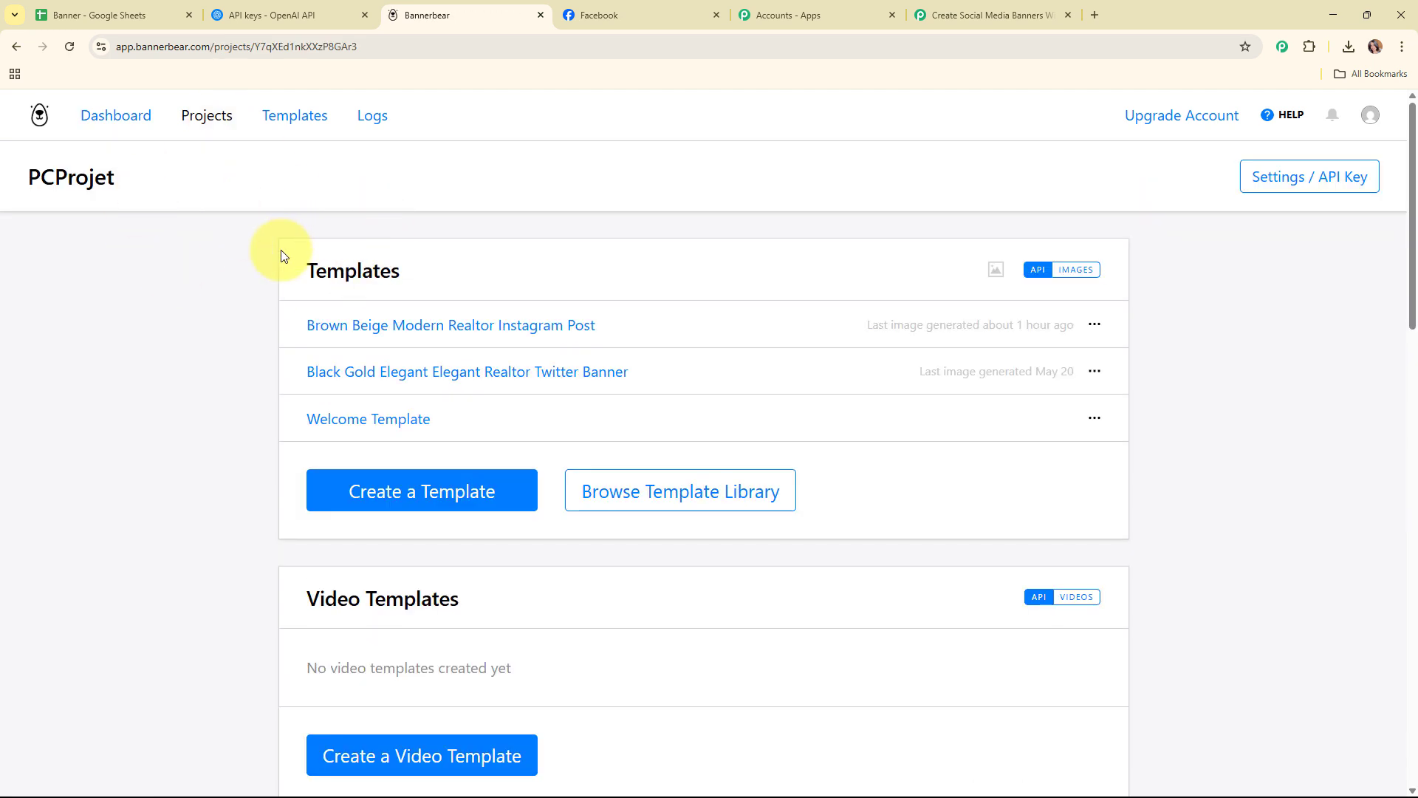
{"action": "left_click", "coordinate": [1297, 190]}
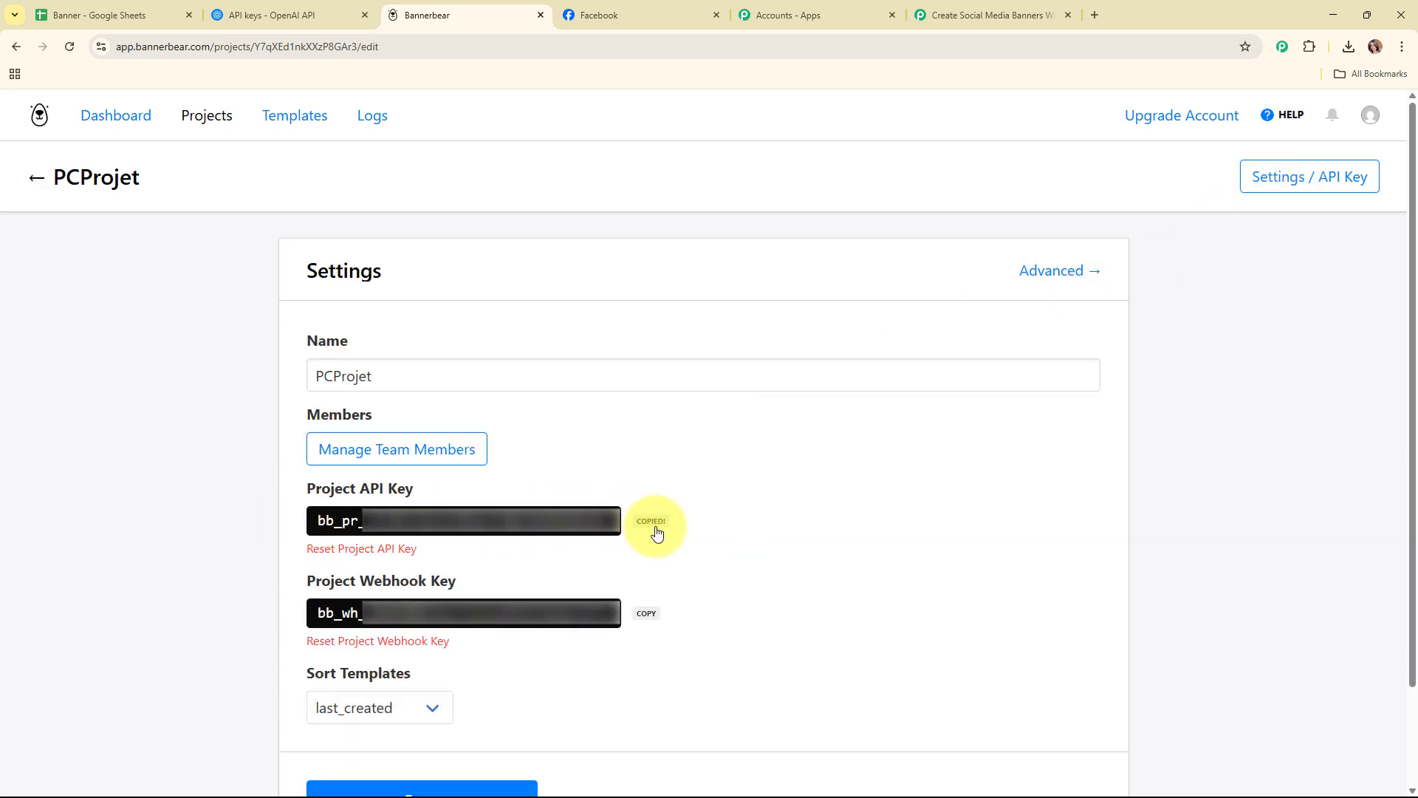
Return to Pabbly Connect, paste the Project API Key as the Bannerbear token and save the connection.
{"action": "left_click", "coordinate": [1034, 15]}
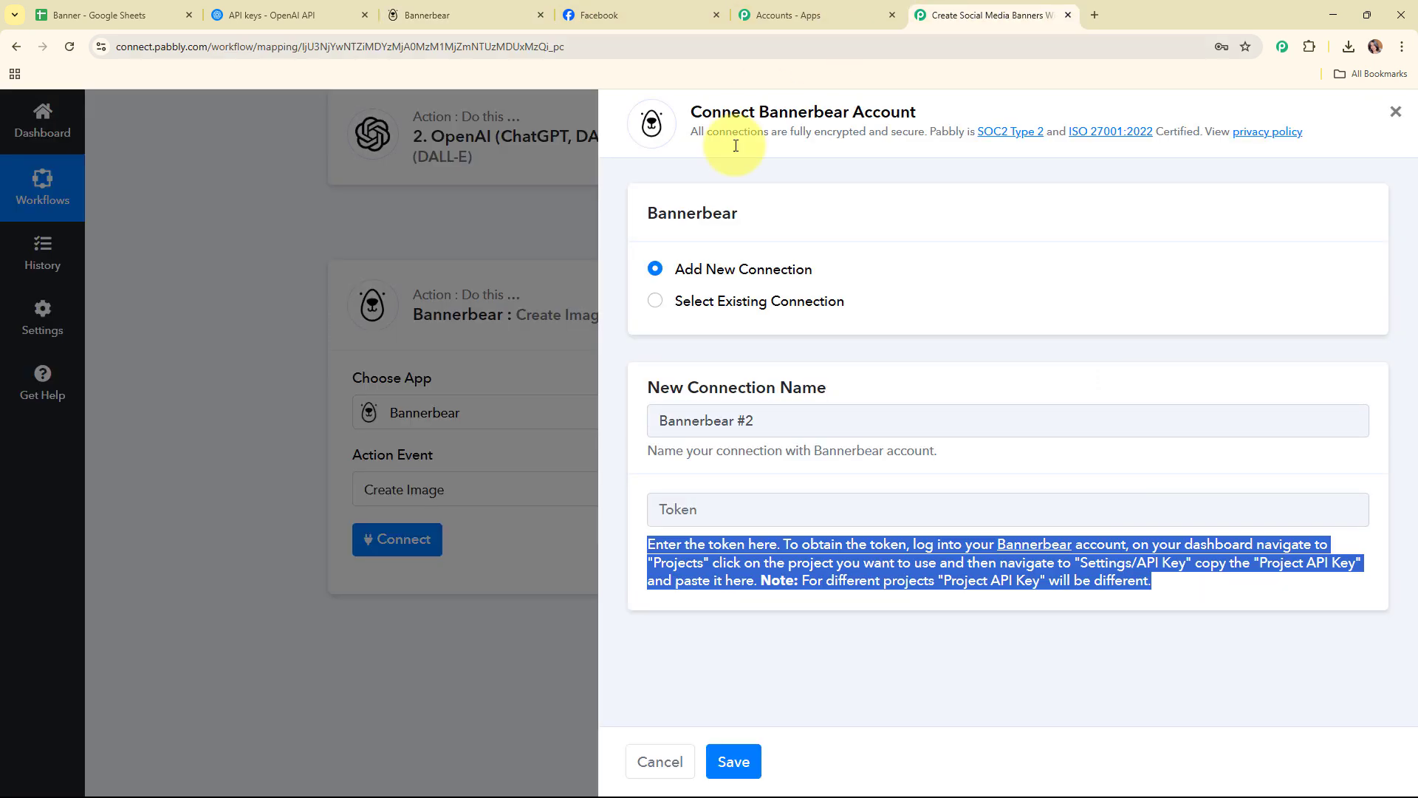
{"action": "right_click", "coordinate": [766, 515]}
{"action": "left_click", "coordinate": [853, 347]}
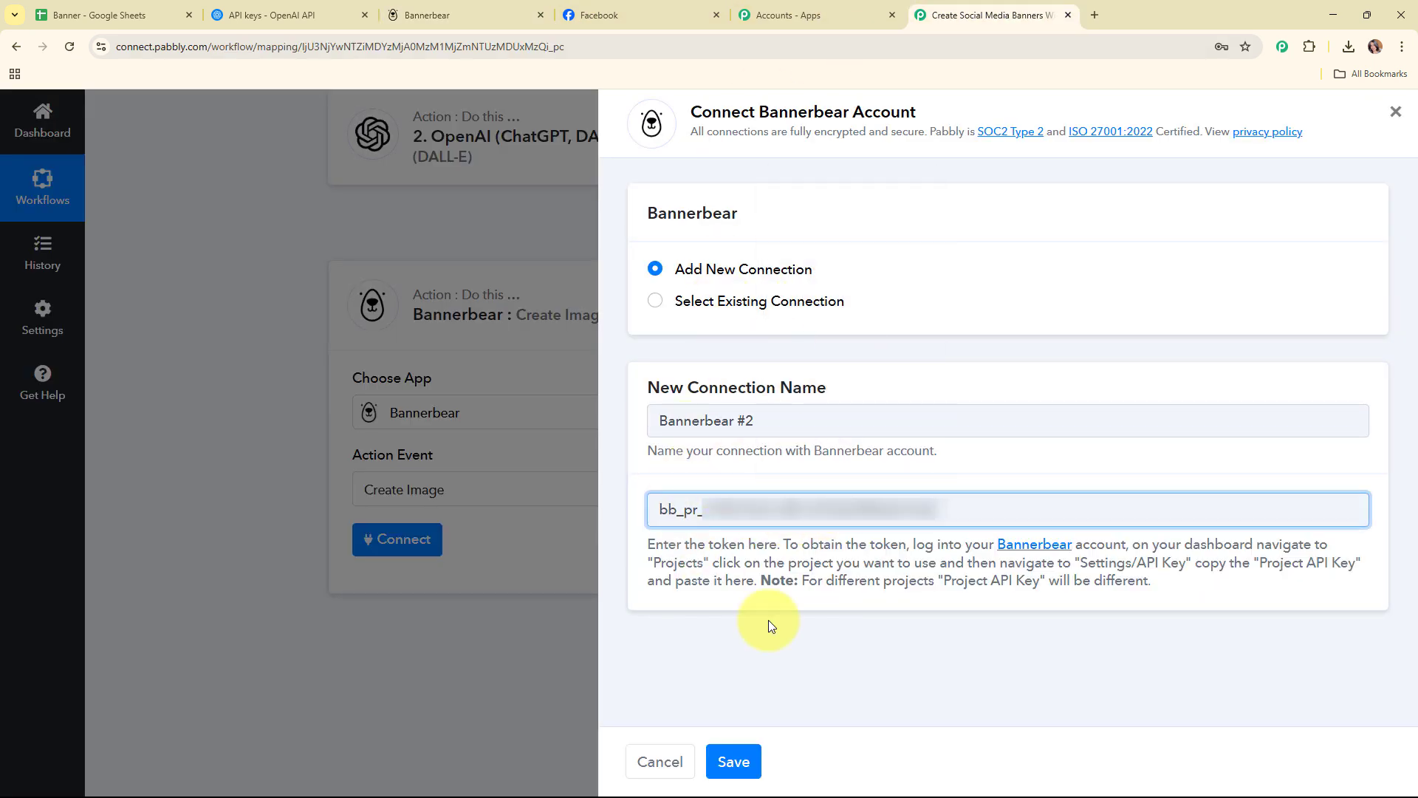
{"action": "left_click", "coordinate": [861, 624]}
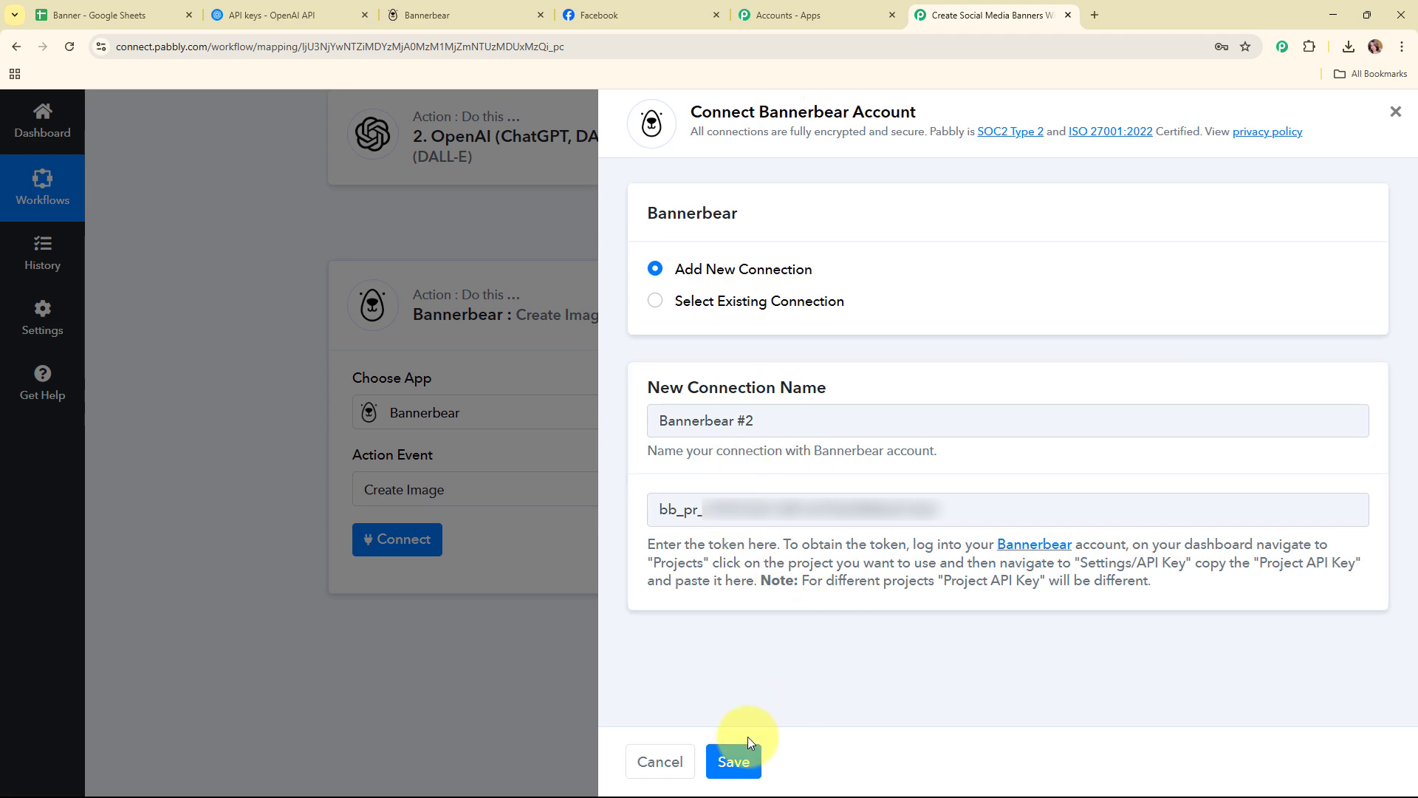
{"action": "left_click", "coordinate": [739, 760]}
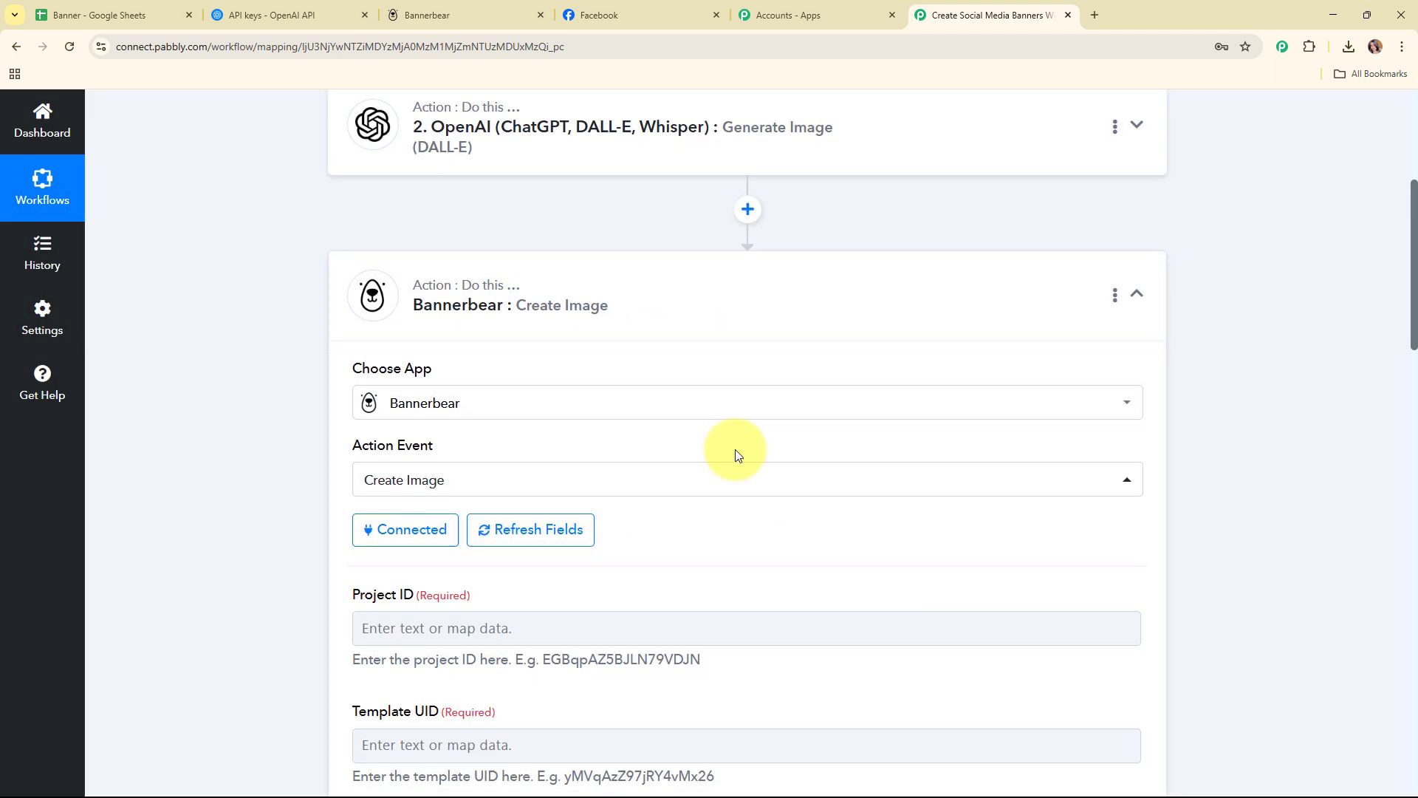
Switch to Bannerbear, open the PCProjet project and copy the project ID from its web address.
{"action": "scroll", "coordinate": [736, 452], "scroll_direction": "down", "scroll_amount": 5}
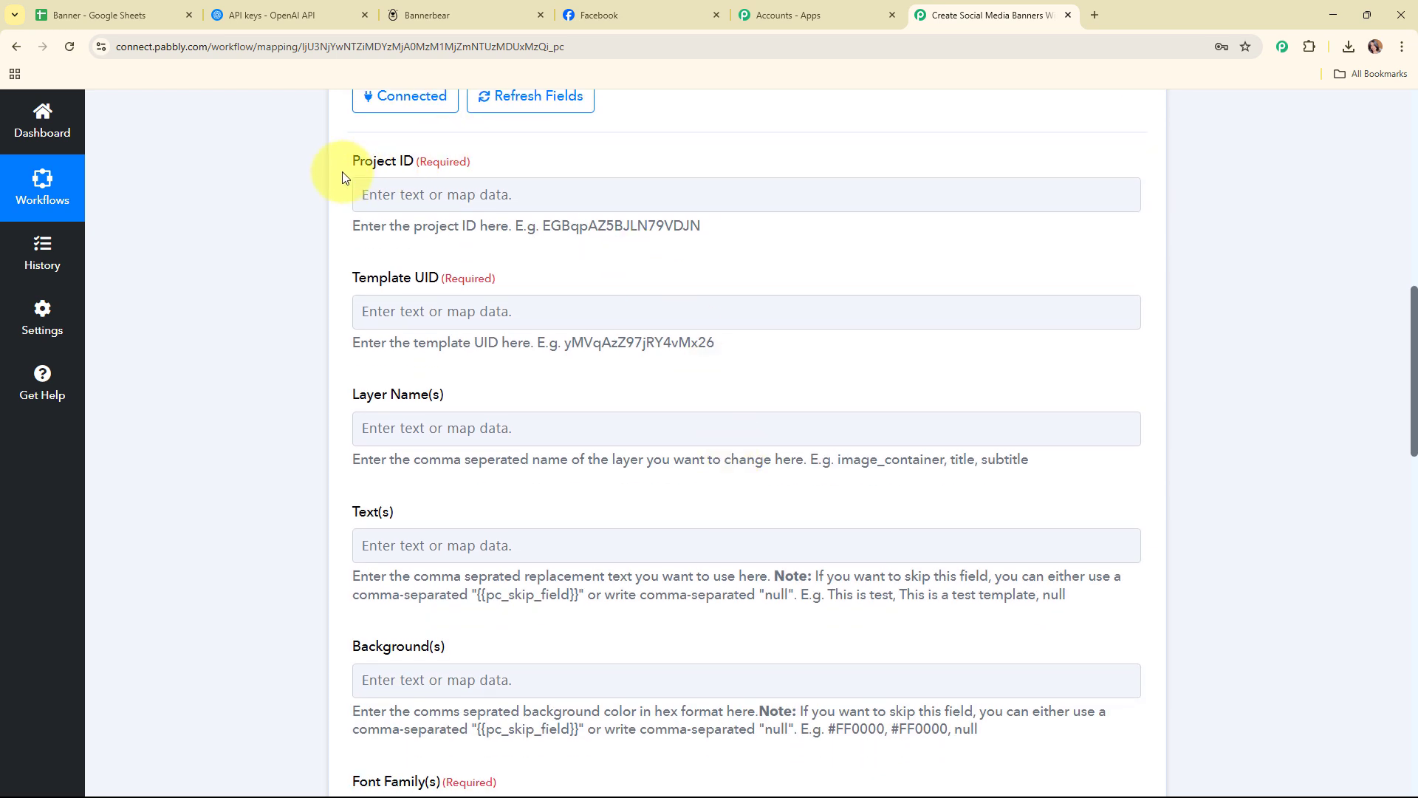
{"action": "left_click", "coordinate": [408, 310]}
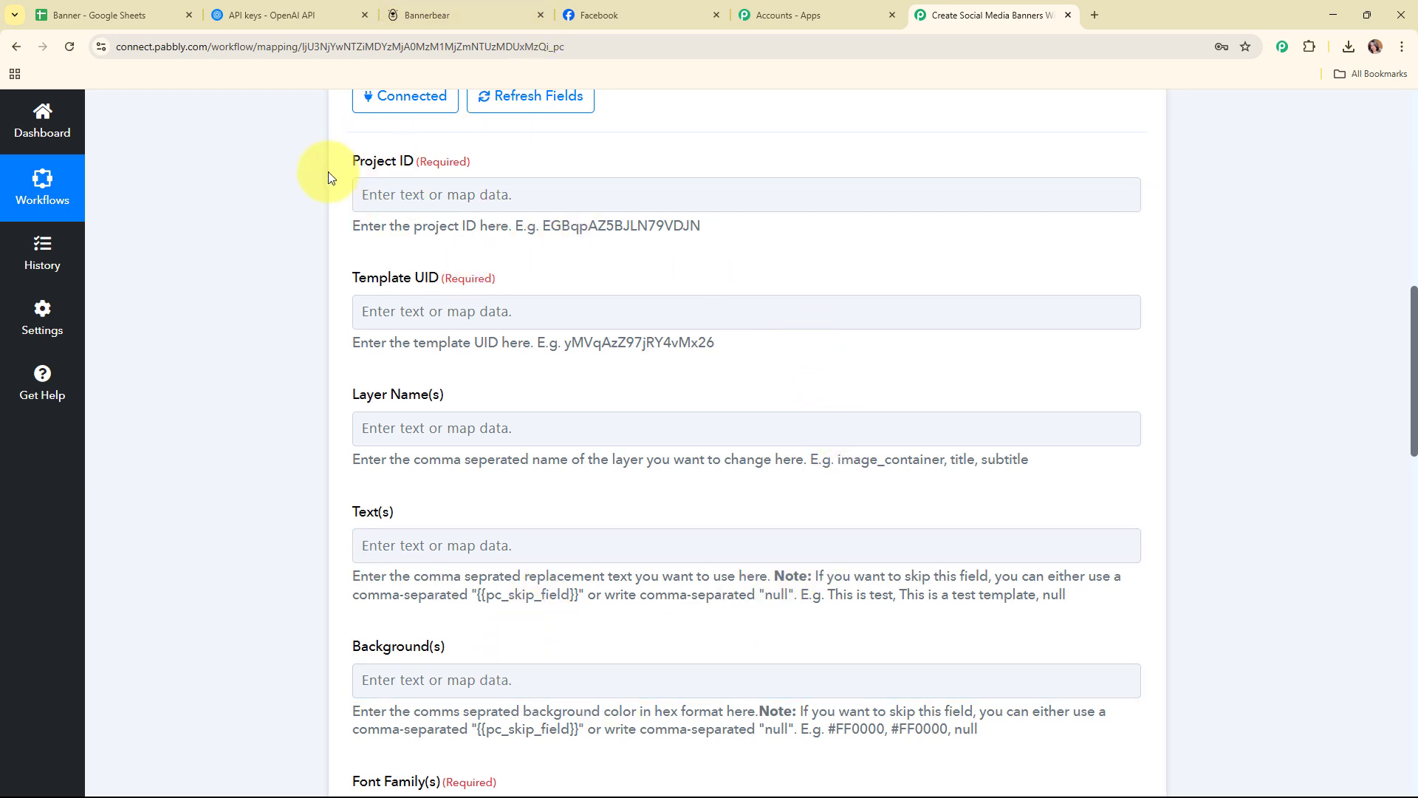
{"action": "left_click", "coordinate": [450, 15]}
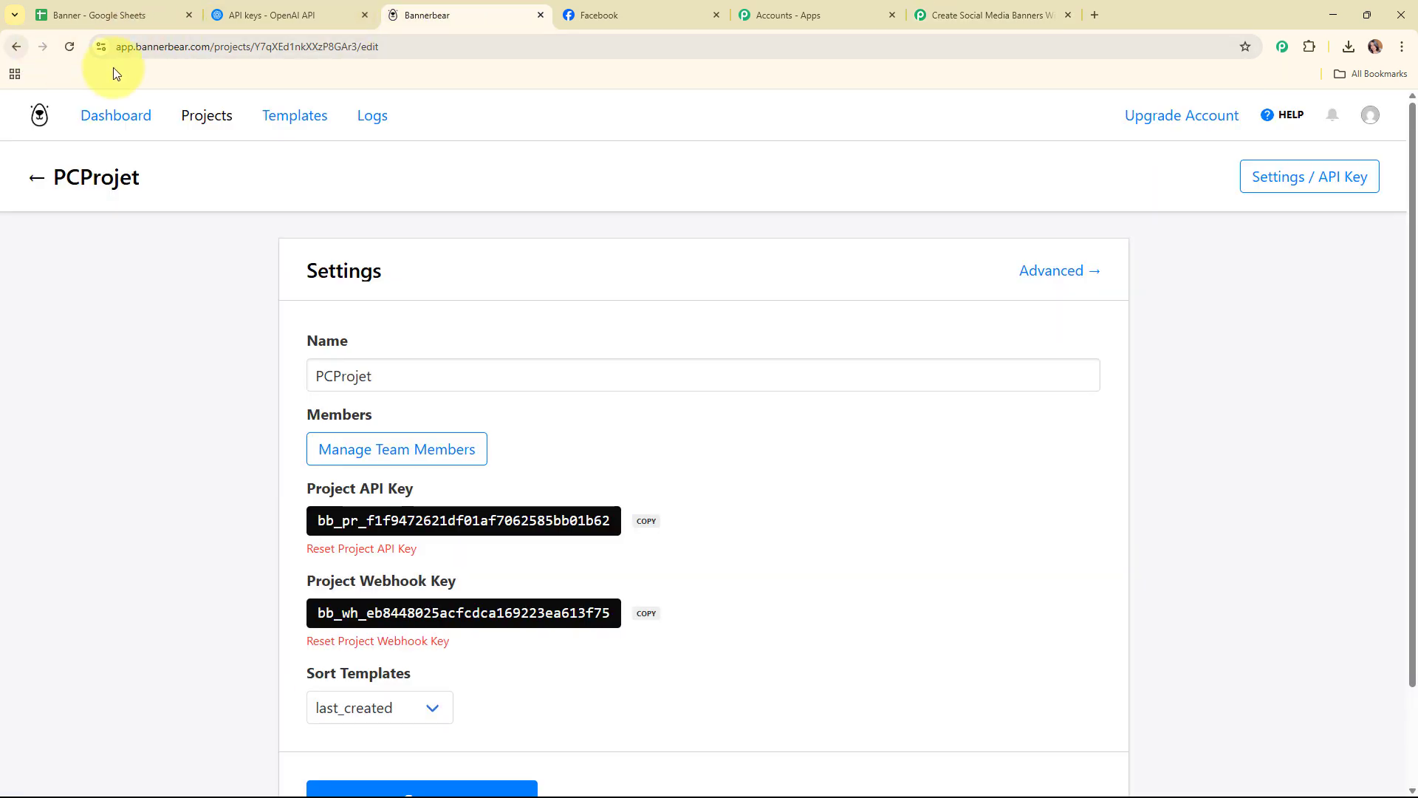
{"action": "left_click", "coordinate": [215, 122]}
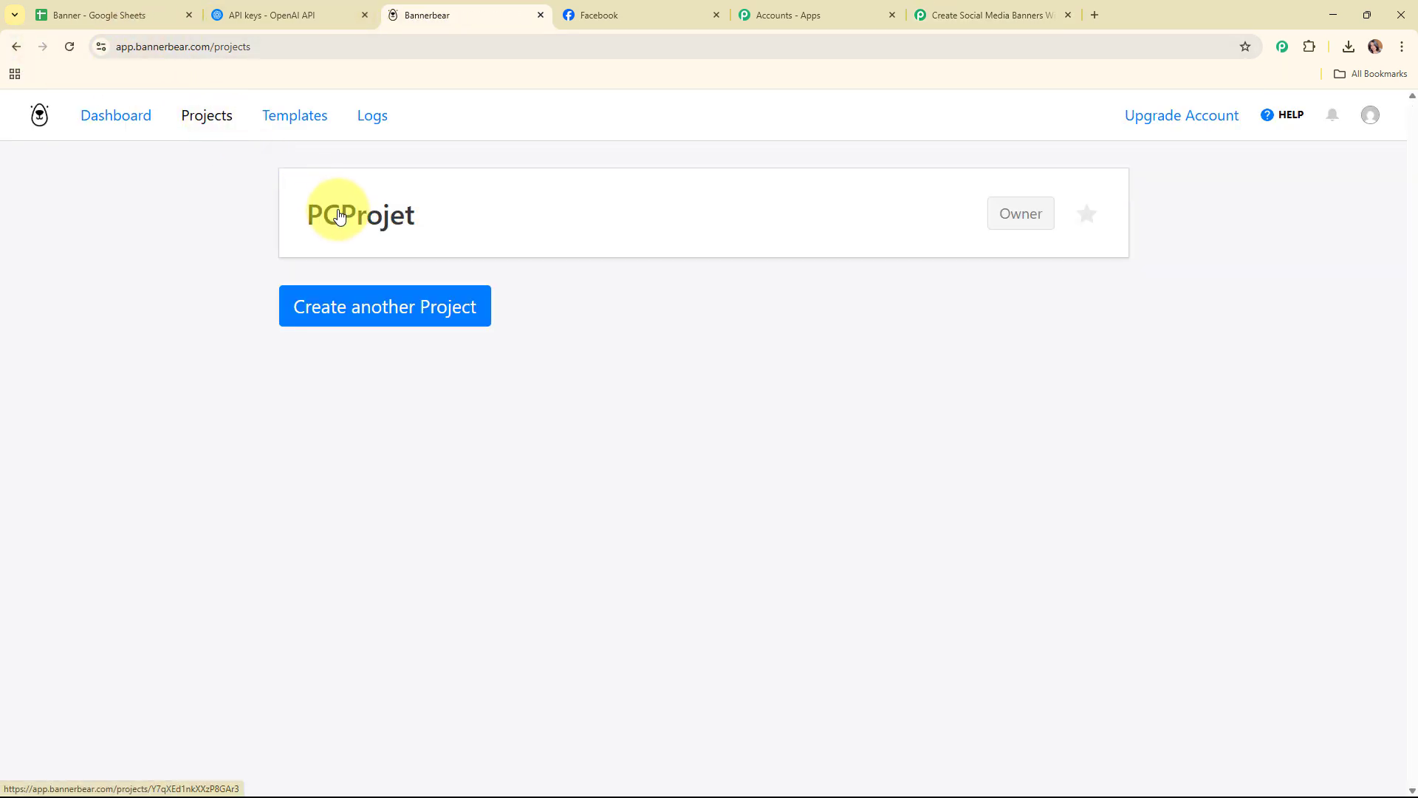
{"action": "left_click", "coordinate": [343, 215]}
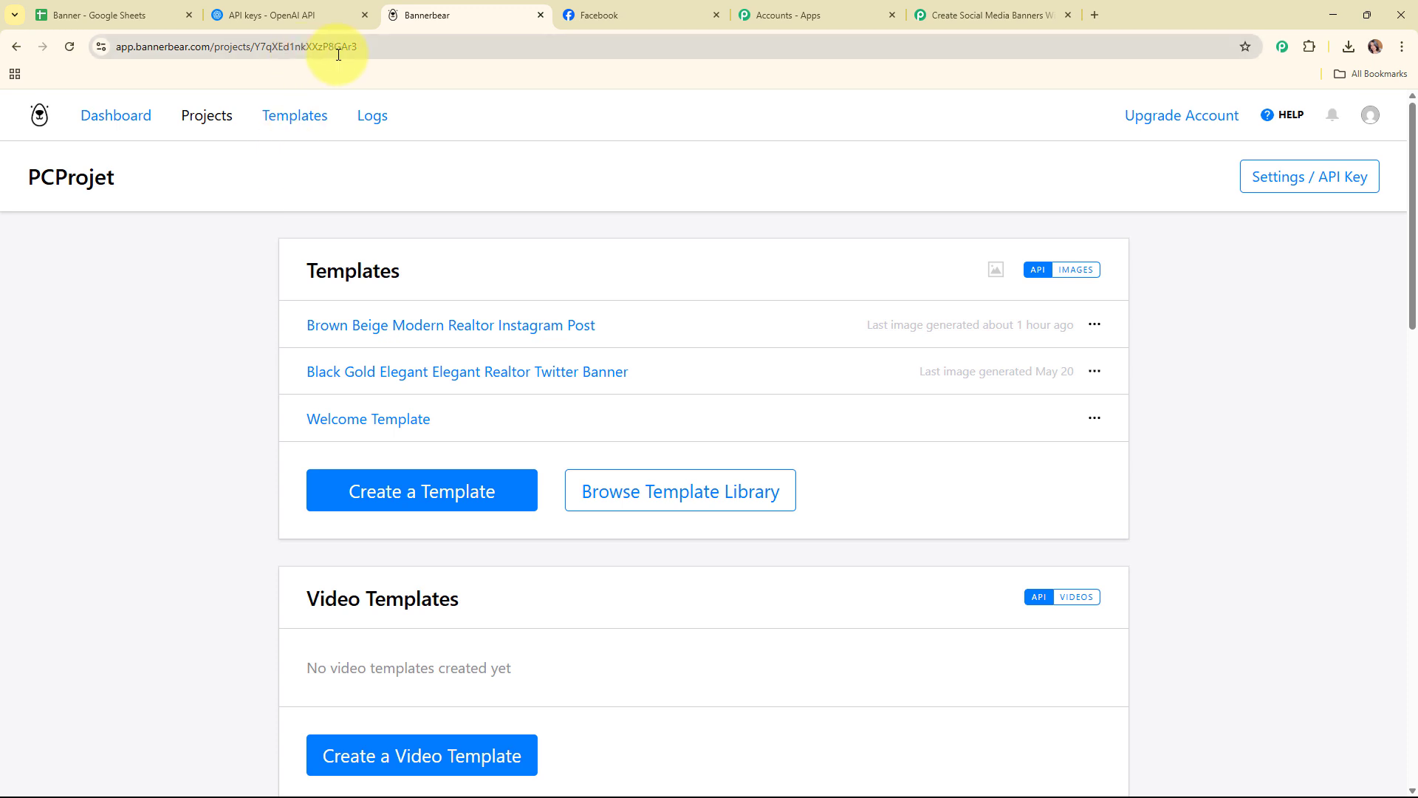
{"action": "double_click", "coordinate": [419, 43]}
{"action": "key", "text": "ctrl+c"}
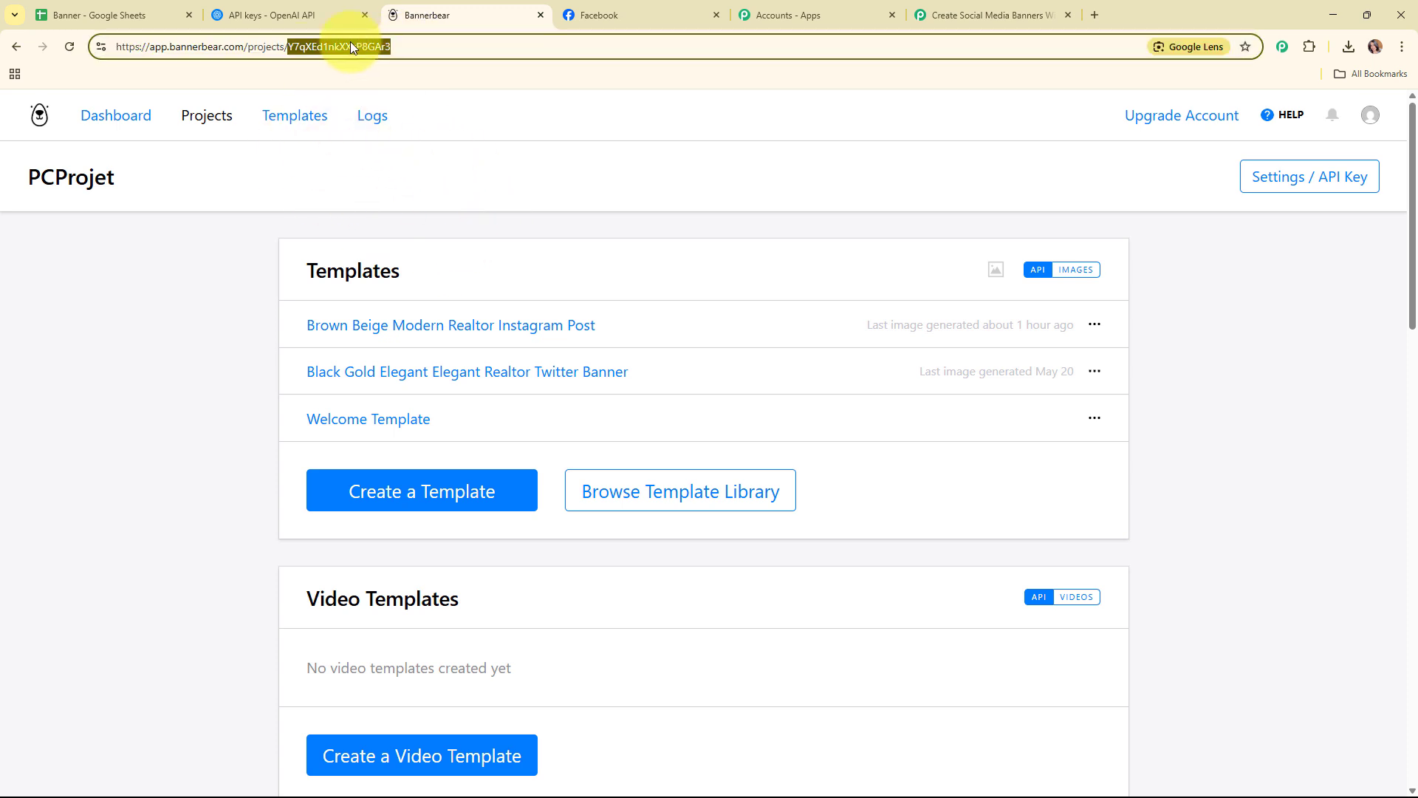
Back in Pabbly Connect, paste the copied ID as the Project ID of the Bannerbear Create Image action.
{"action": "left_click", "coordinate": [986, 15]}
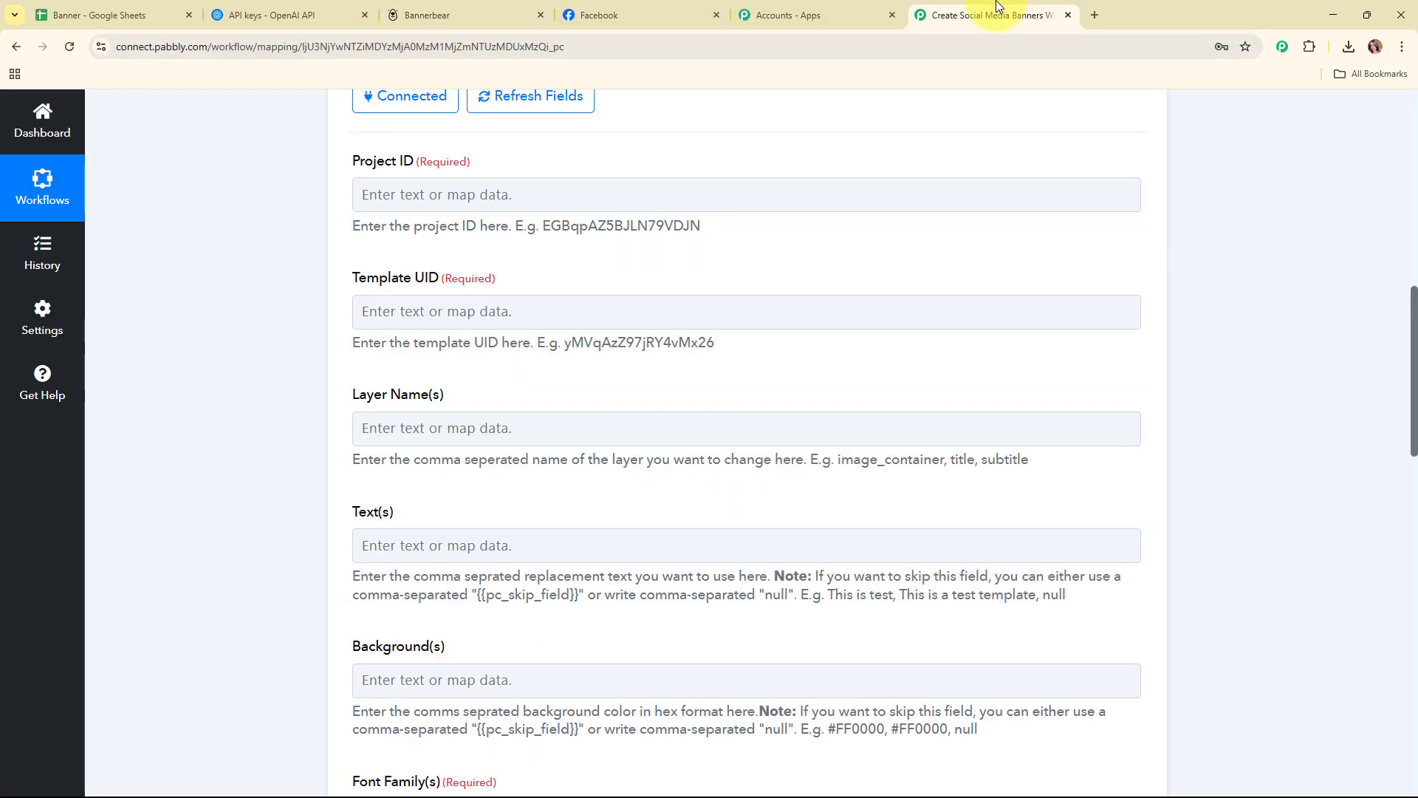
{"action": "right_click", "coordinate": [408, 201]}
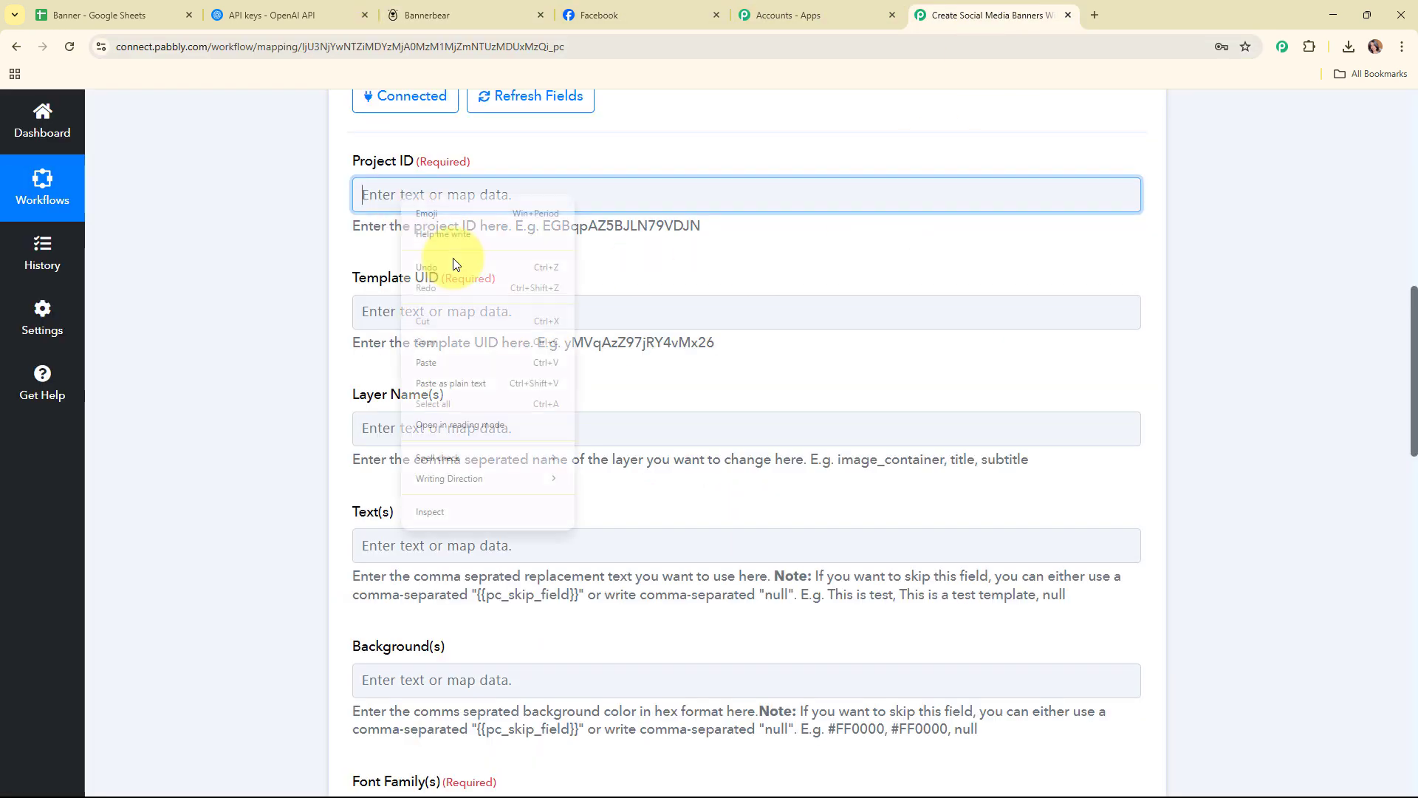
{"action": "left_click", "coordinate": [471, 362]}
{"action": "left_click", "coordinate": [649, 285]}
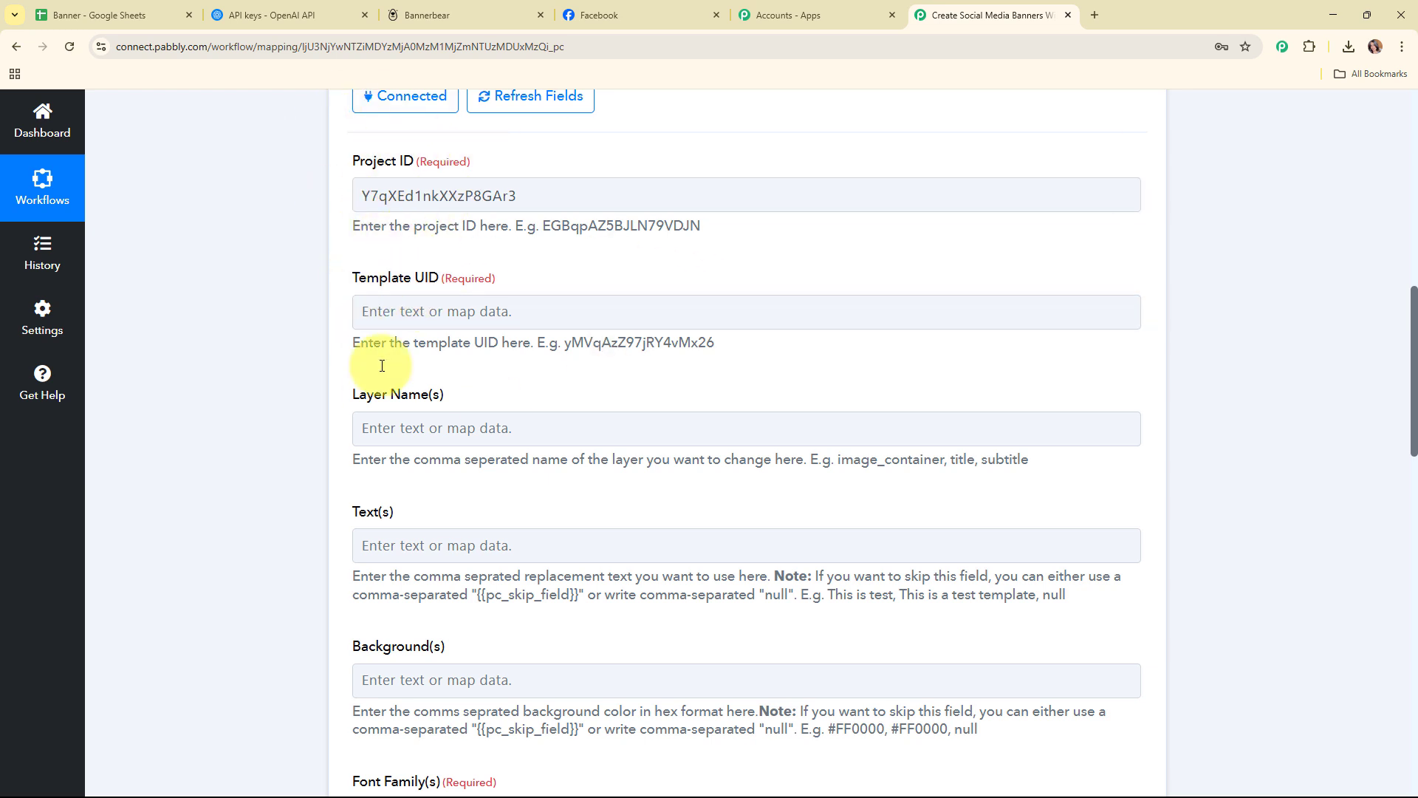
In Bannerbear, open the Brown Beige Modern Realtor Instagram Post template and copy its Template ID.
{"action": "left_click", "coordinate": [491, 315]}
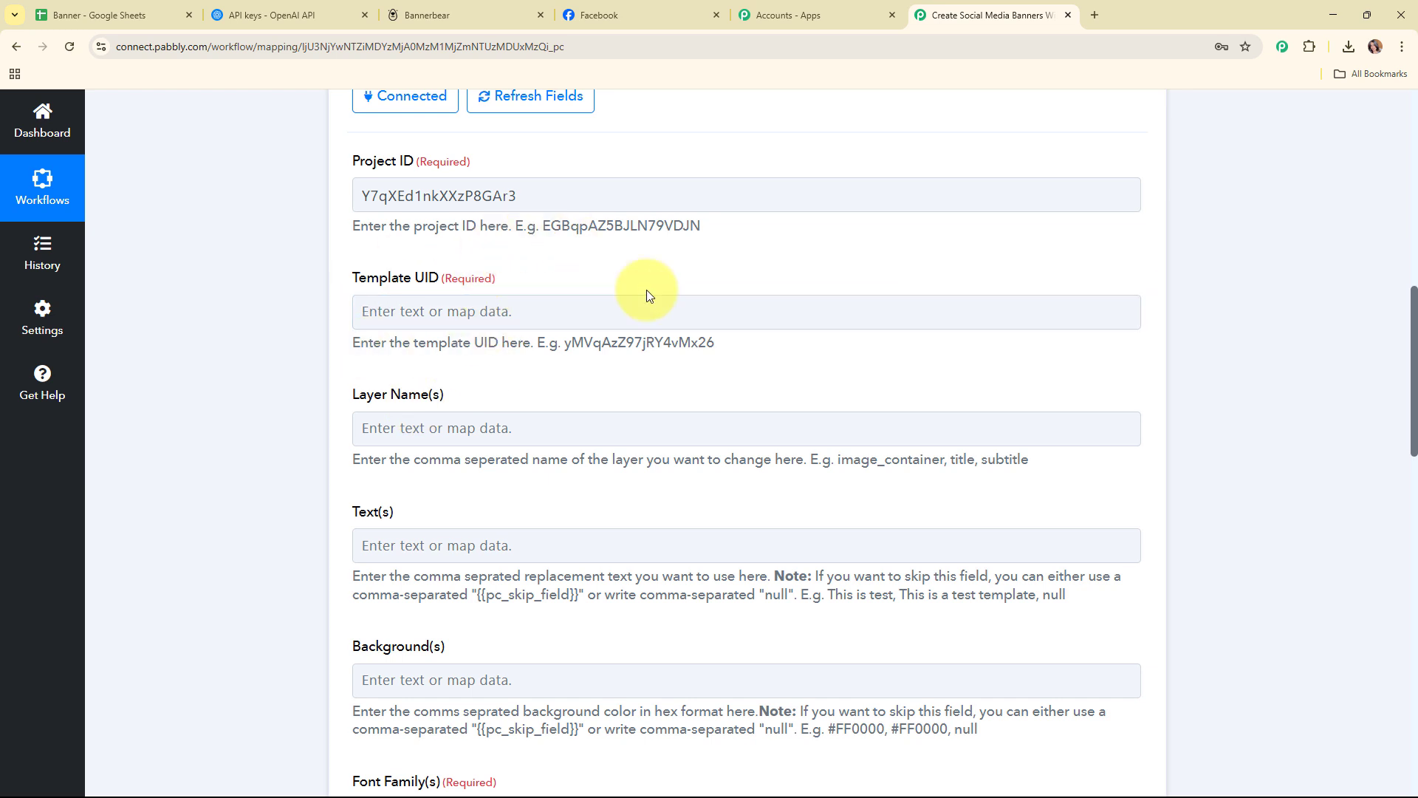
{"action": "left_click", "coordinate": [465, 8]}
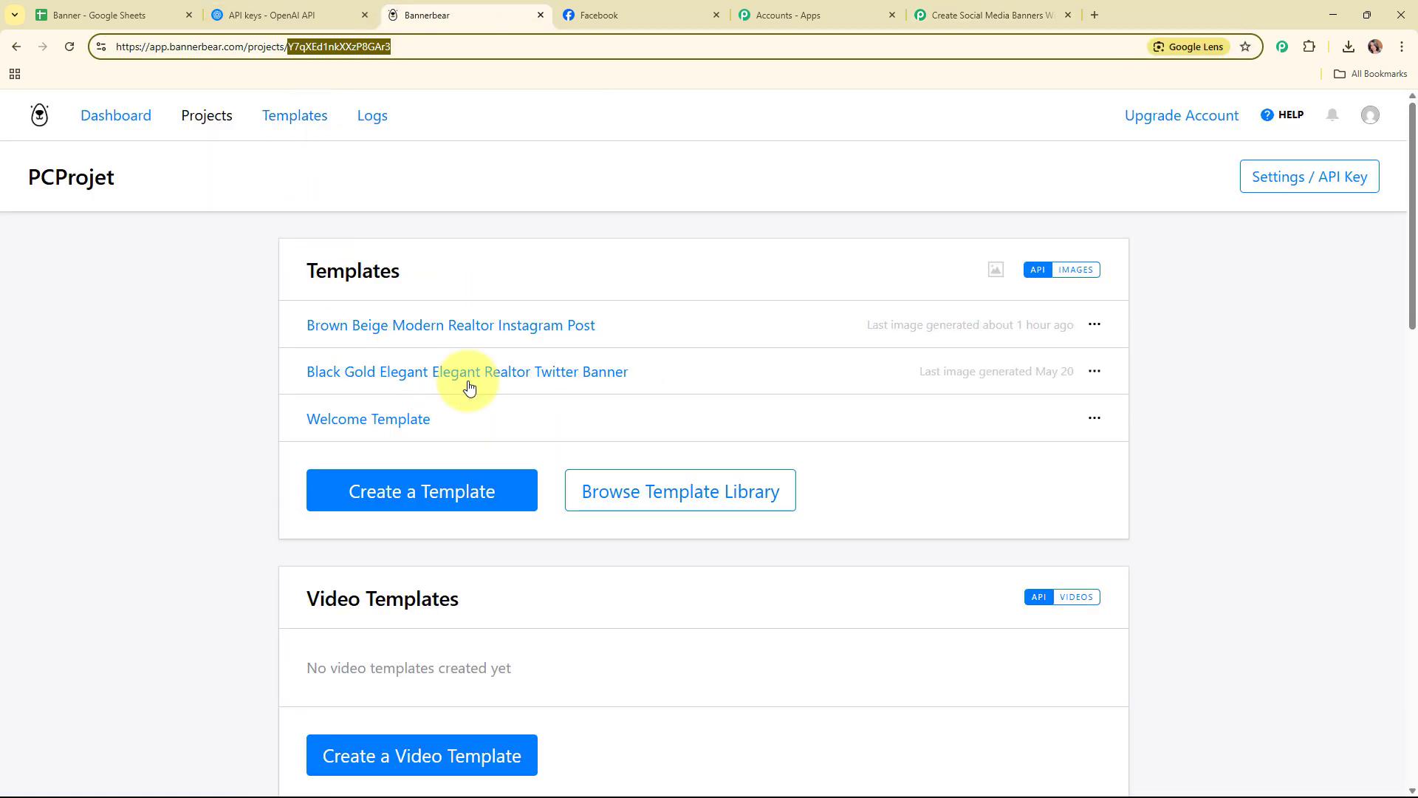
{"action": "left_click", "coordinate": [443, 231]}
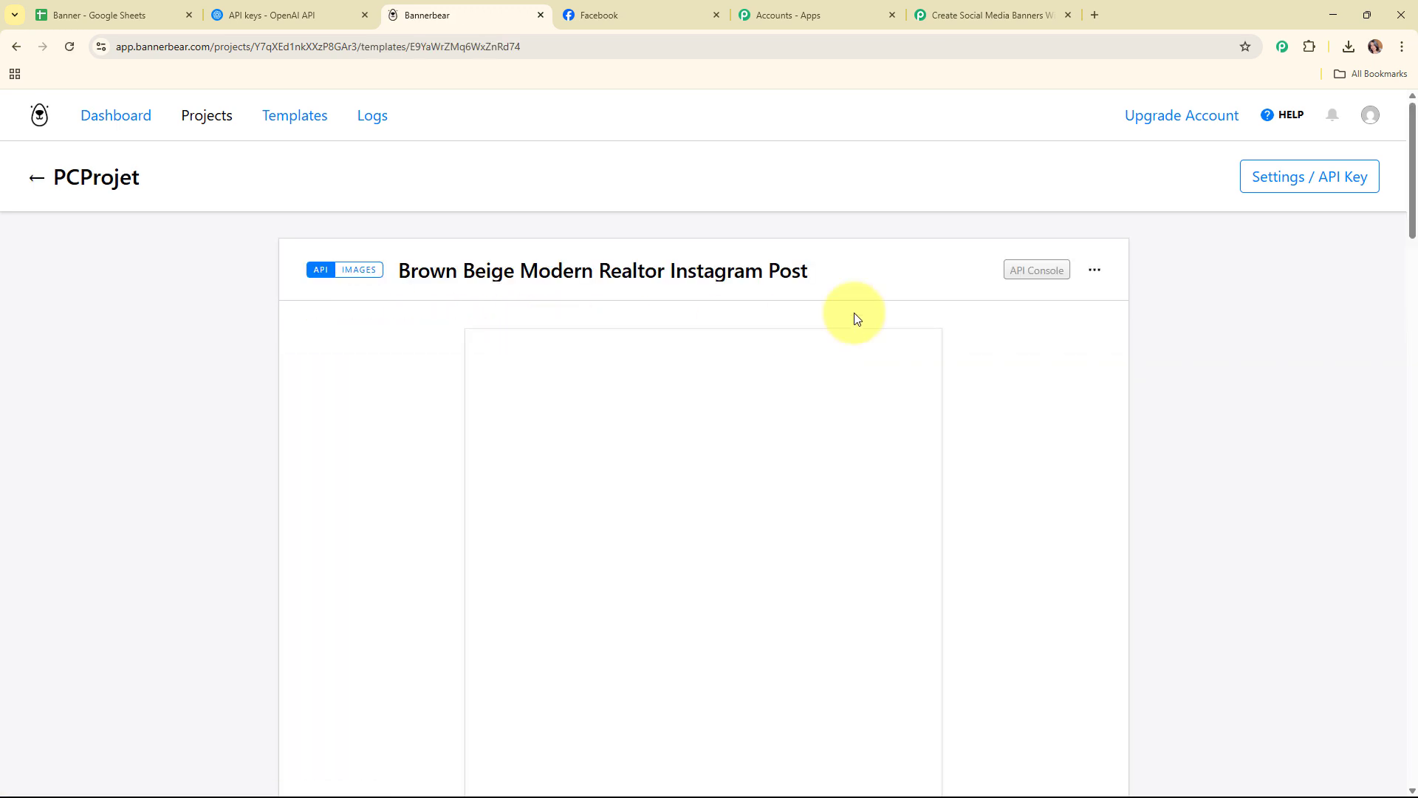
{"action": "left_click", "coordinate": [1095, 272]}
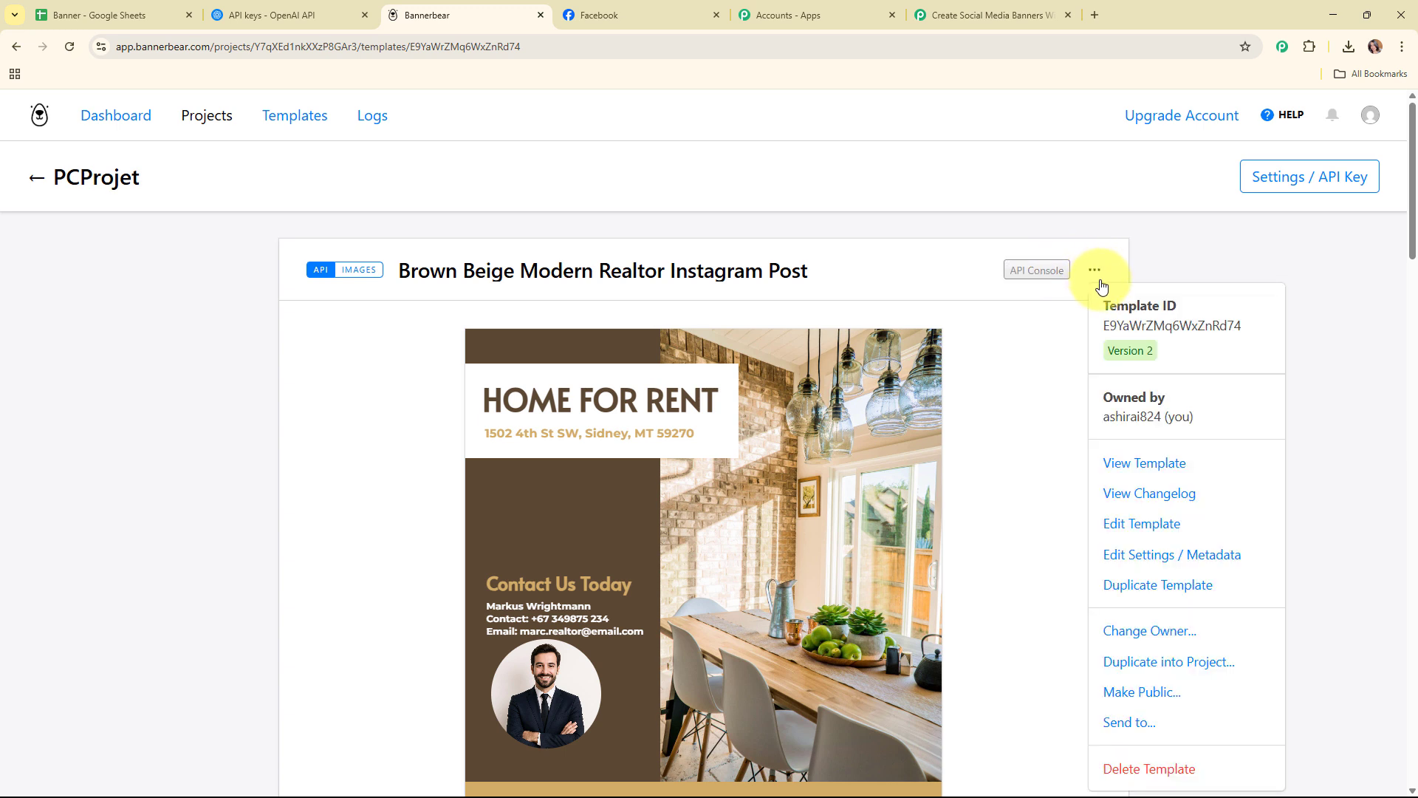
{"action": "left_click_drag", "start_coordinate": [1103, 326], "coordinate": [1255, 339]}
{"action": "key", "text": "ctrl+c"}
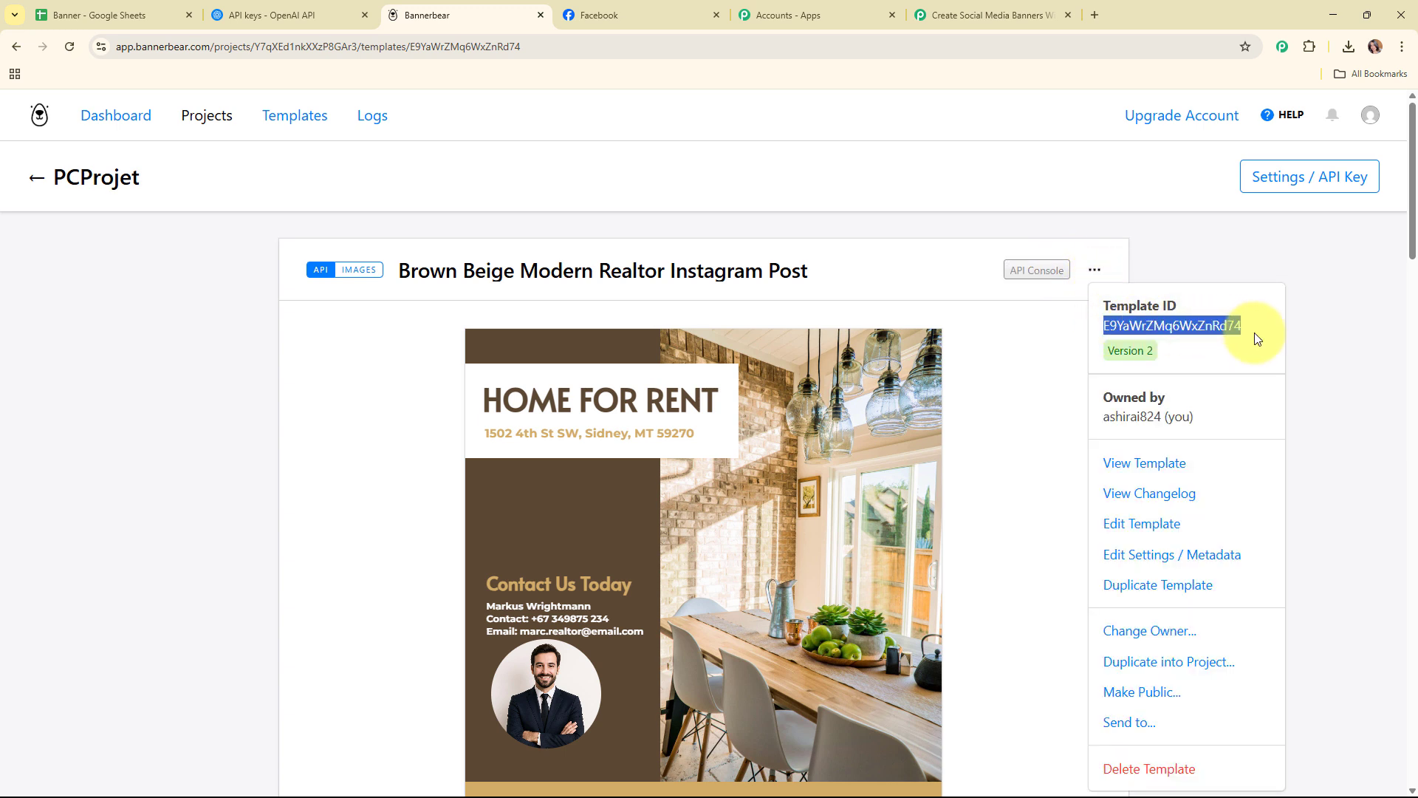
Return to Pabbly Connect and paste the copied template ID as the Template UID.
{"action": "left_click", "coordinate": [993, 15]}
{"action": "left_click", "coordinate": [484, 311]}
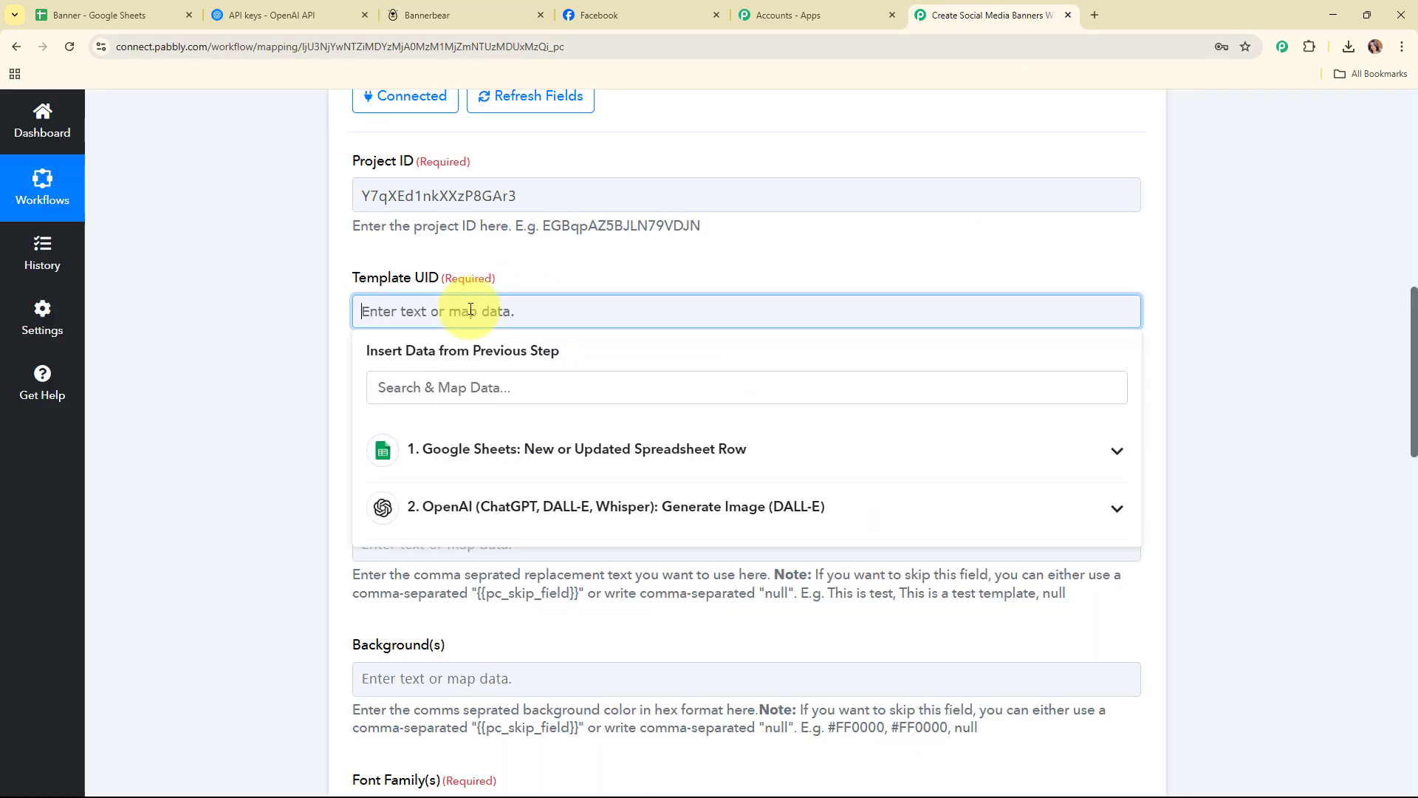
{"action": "key", "text": "ctrl+v"}
{"action": "left_click", "coordinate": [891, 279]}
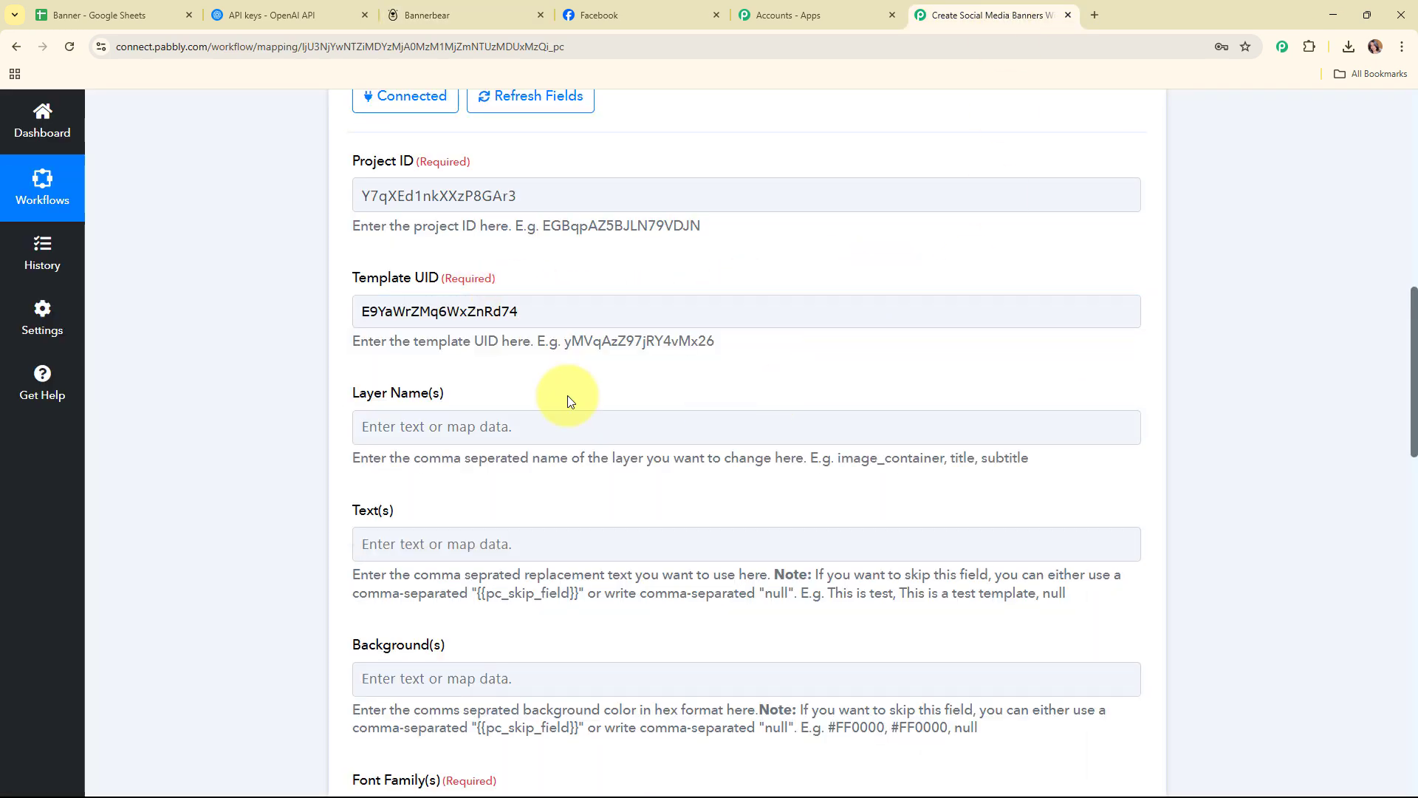
Open the realtor template in Bannerbear's editor and check the layer names of its photo, heading, address line and contact heading.
{"action": "scroll", "coordinate": [821, 360], "scroll_direction": "down", "scroll_amount": 3}
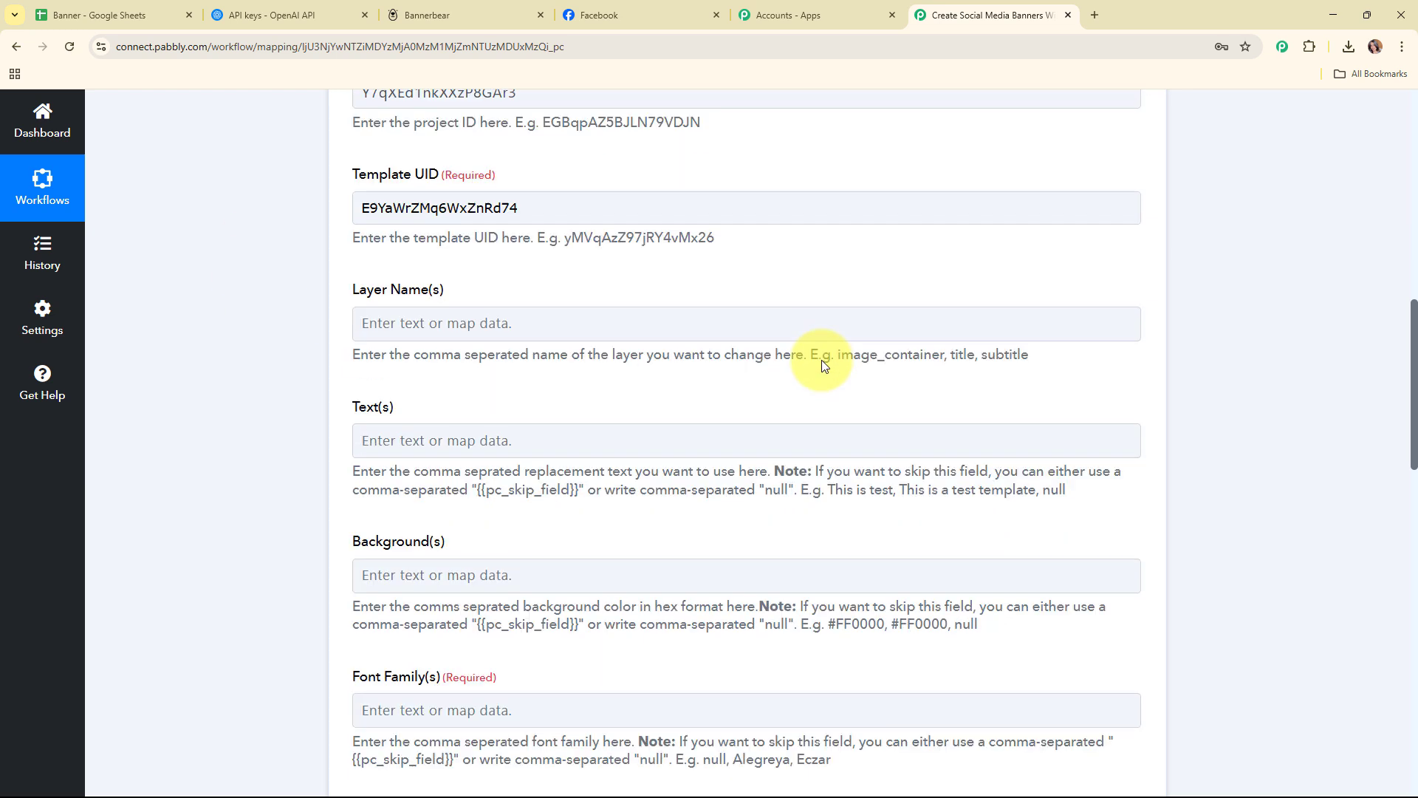
{"action": "left_click", "coordinate": [554, 215]}
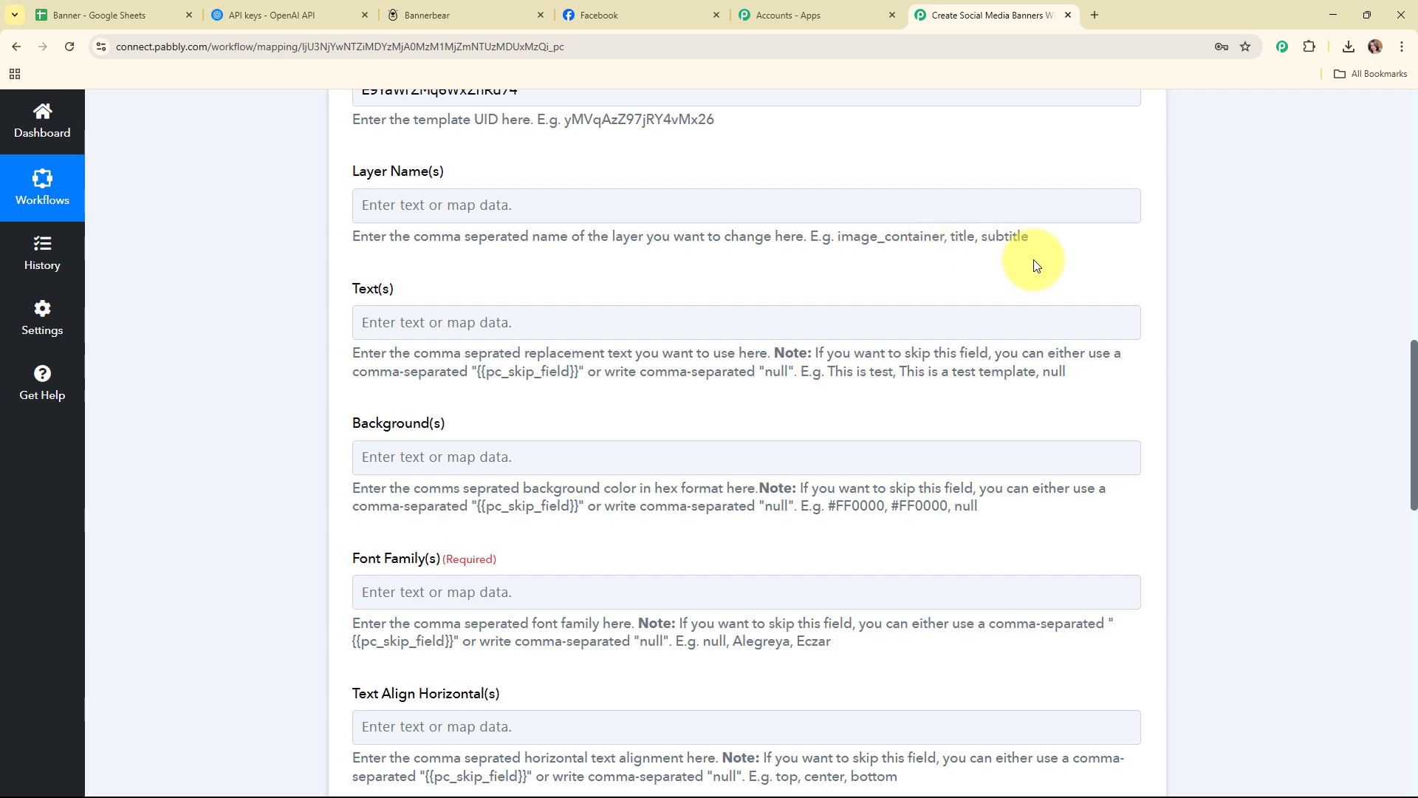
{"action": "left_click", "coordinate": [473, 15]}
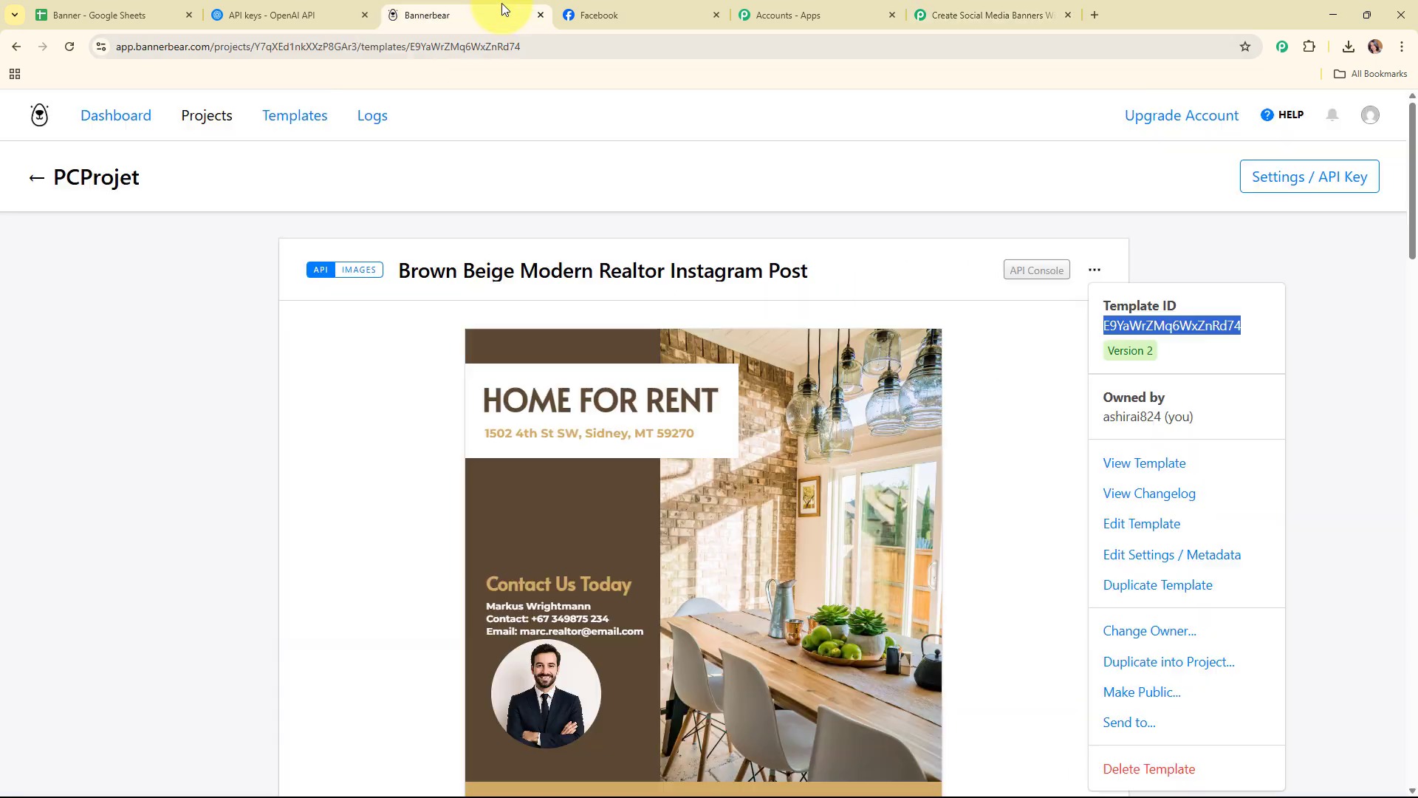
{"action": "scroll", "coordinate": [688, 134], "scroll_direction": "down", "scroll_amount": 1}
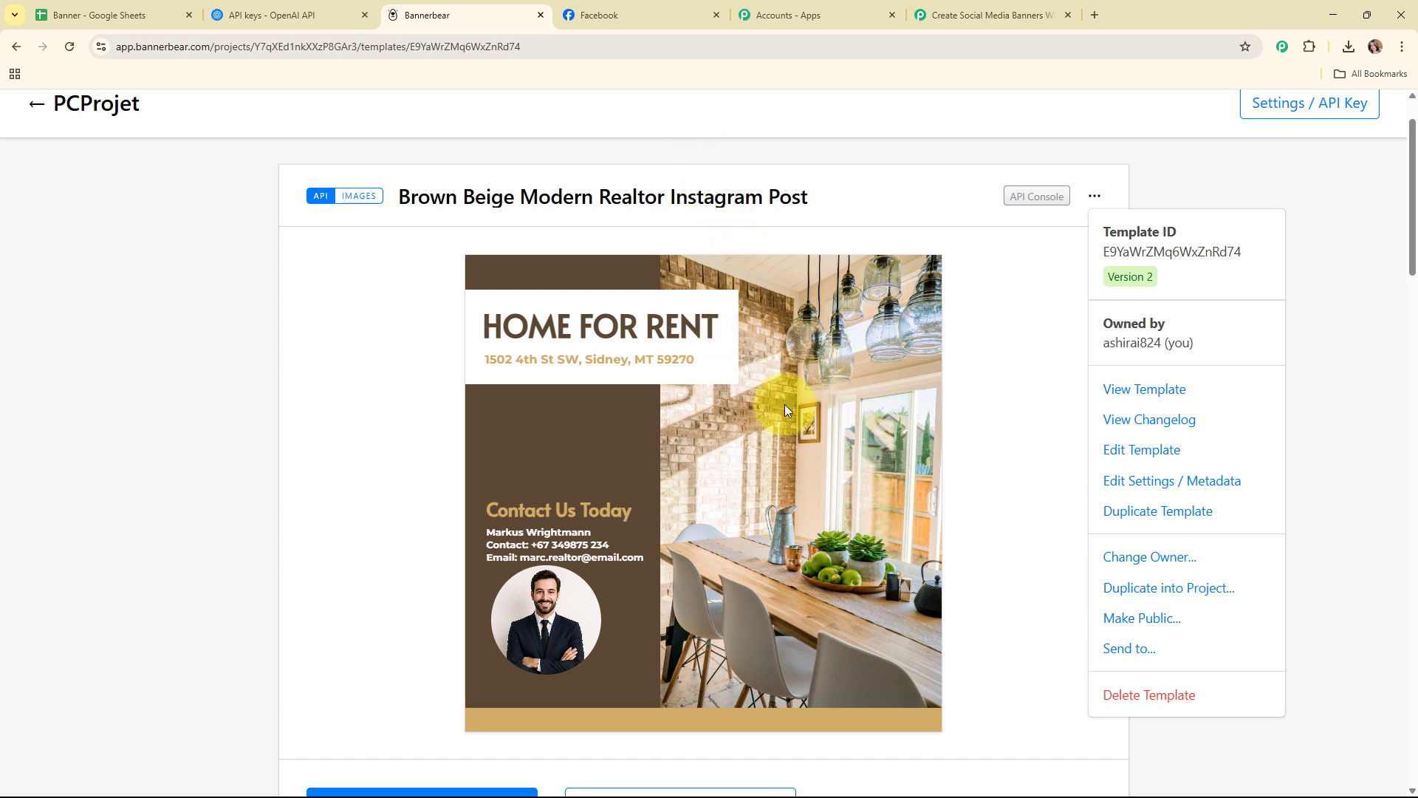
{"action": "left_click", "coordinate": [1116, 450]}
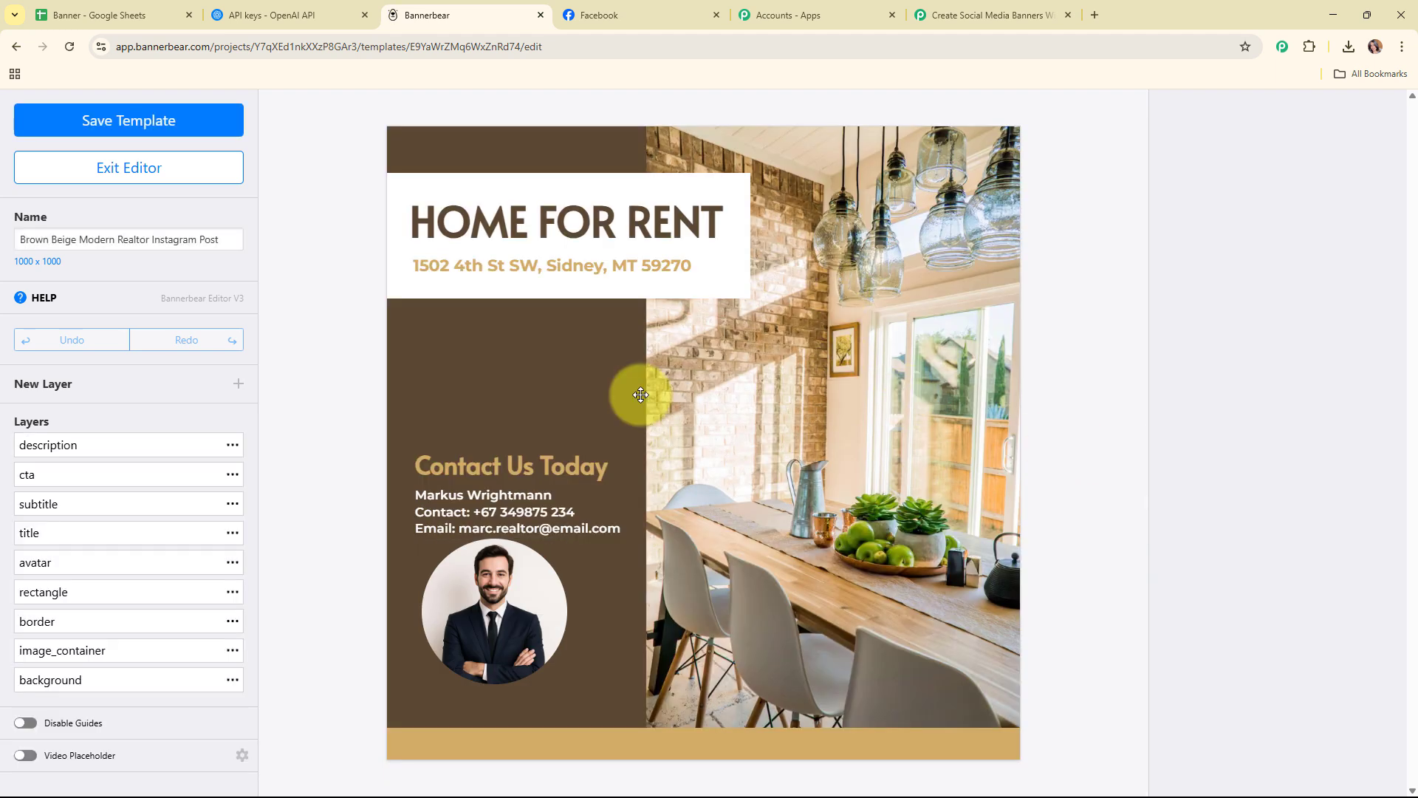
{"action": "left_click", "coordinate": [844, 373]}
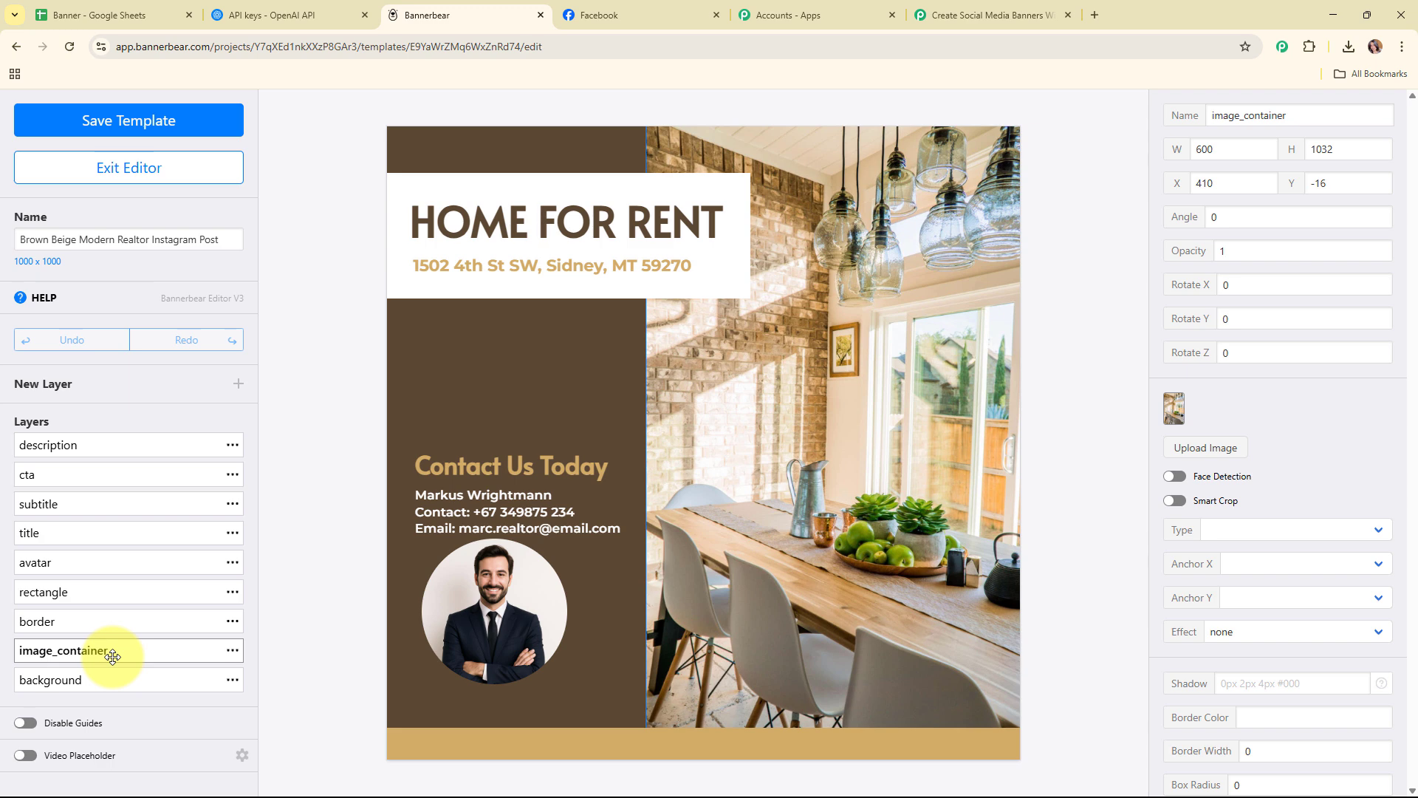
{"action": "left_click", "coordinate": [515, 220]}
{"action": "left_click", "coordinate": [525, 271]}
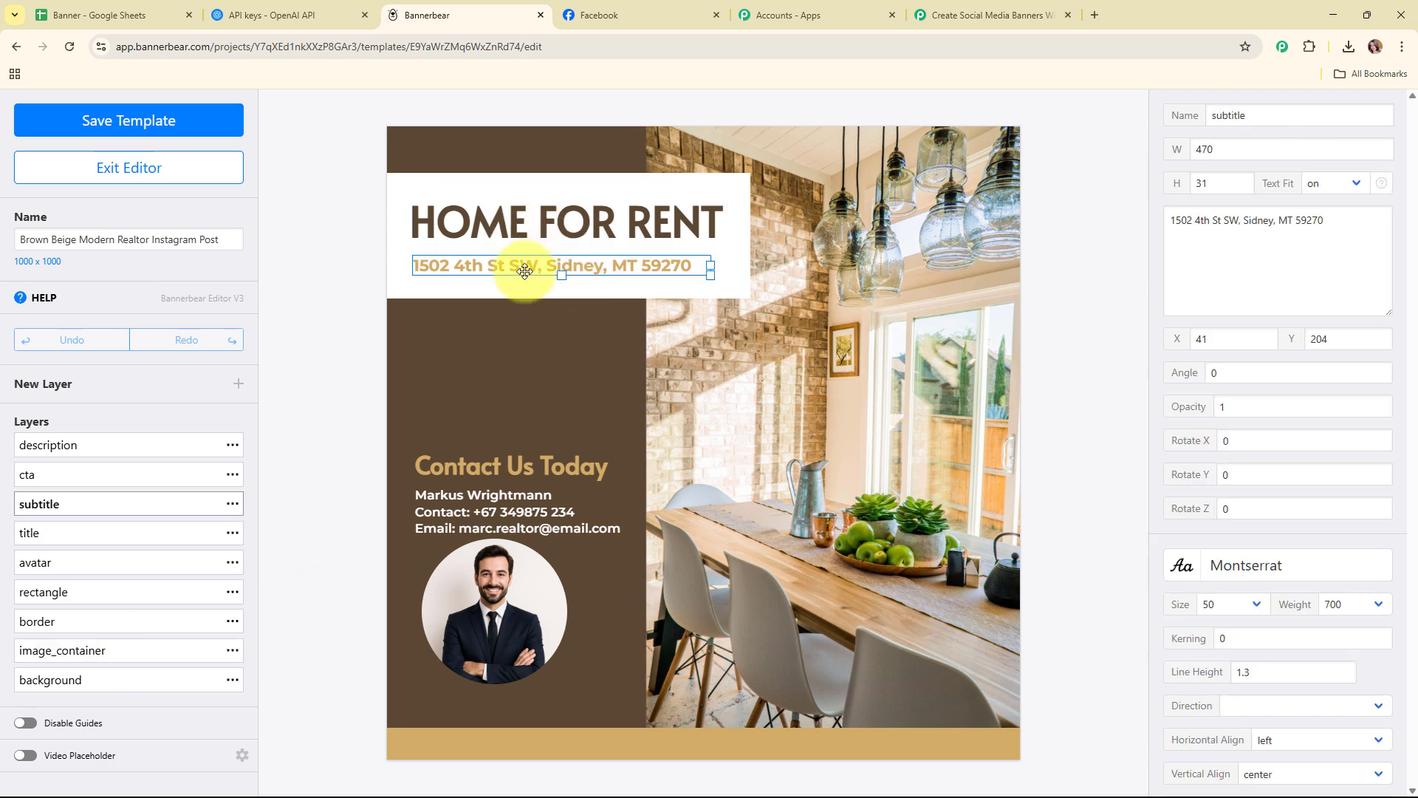
{"action": "left_click", "coordinate": [526, 464]}
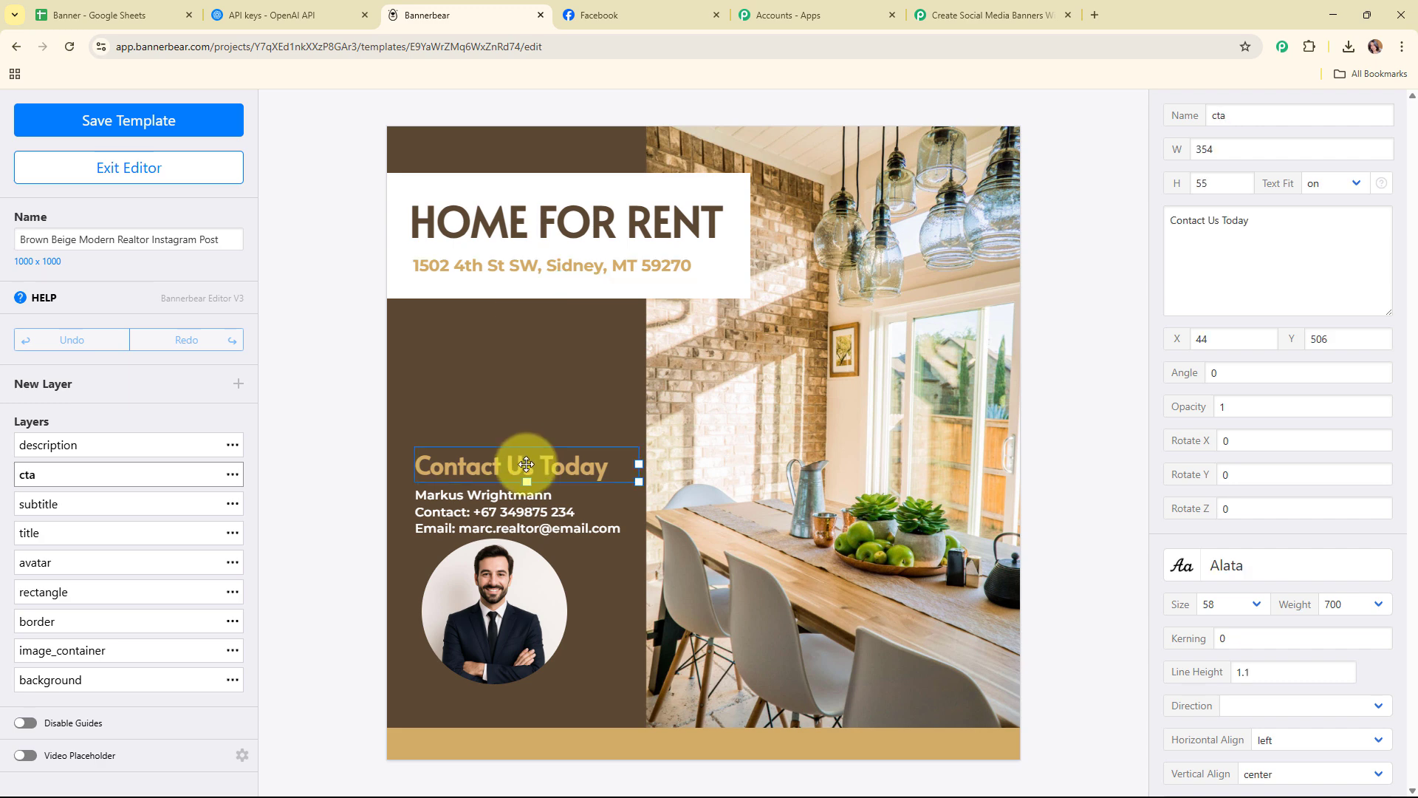
Back in Pabbly Connect, set the Layer Name(s) to "image_container, title, subtitle, CTA", reusing the example names from the hint.
{"action": "left_click", "coordinate": [990, 15]}
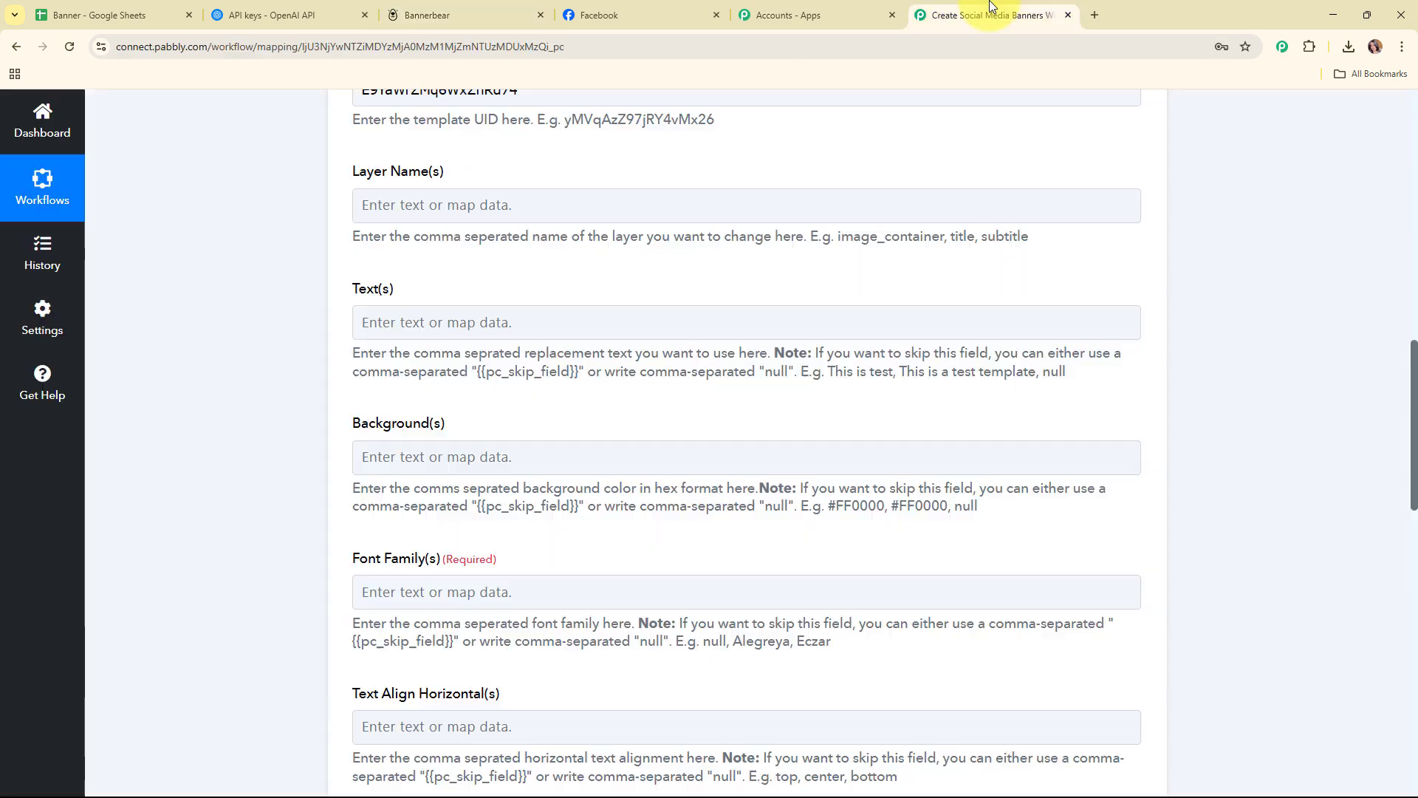
{"action": "left_click_drag", "start_coordinate": [838, 230], "coordinate": [1047, 246]}
{"action": "key", "text": "ctrl+c"}
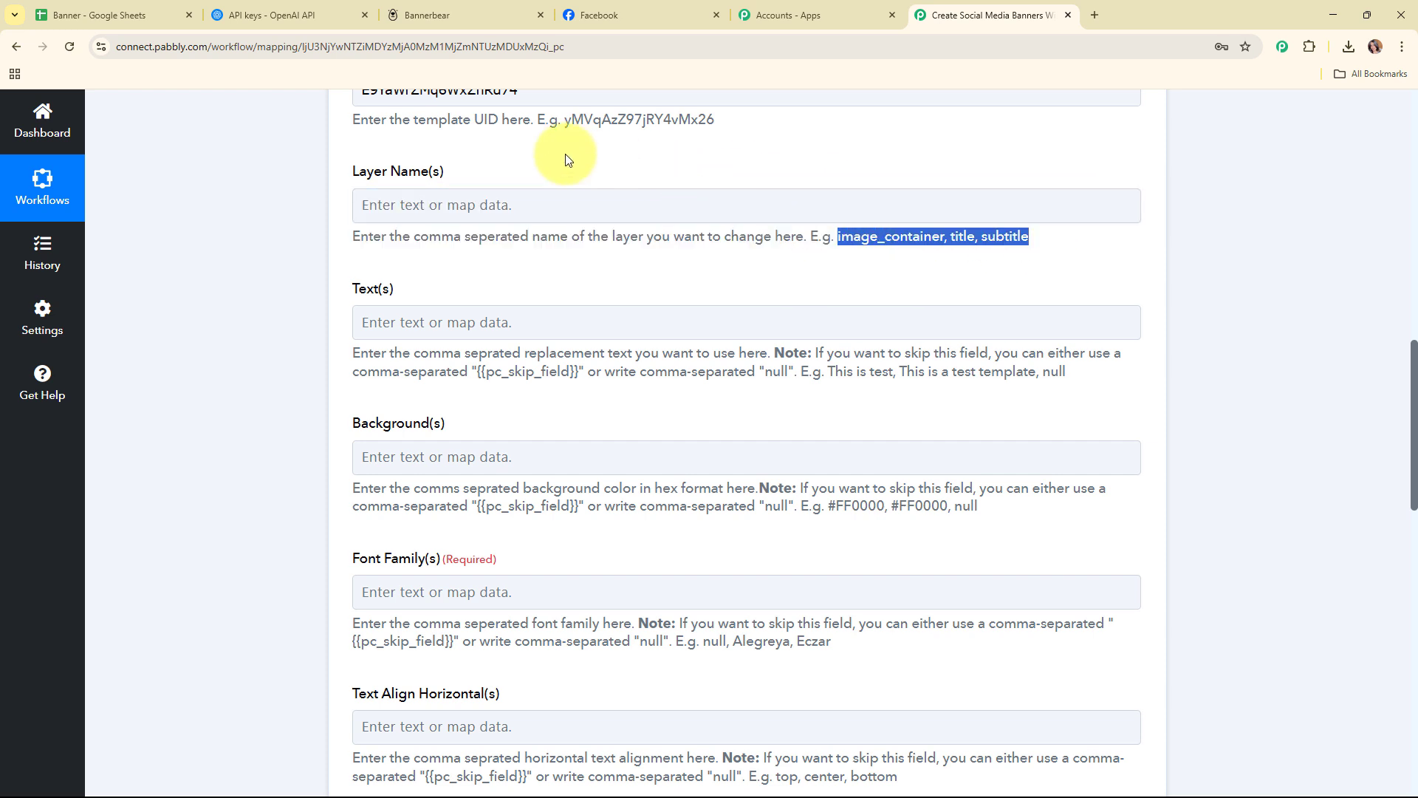
{"action": "left_click", "coordinate": [515, 209]}
{"action": "key", "text": "ctrl+v"}
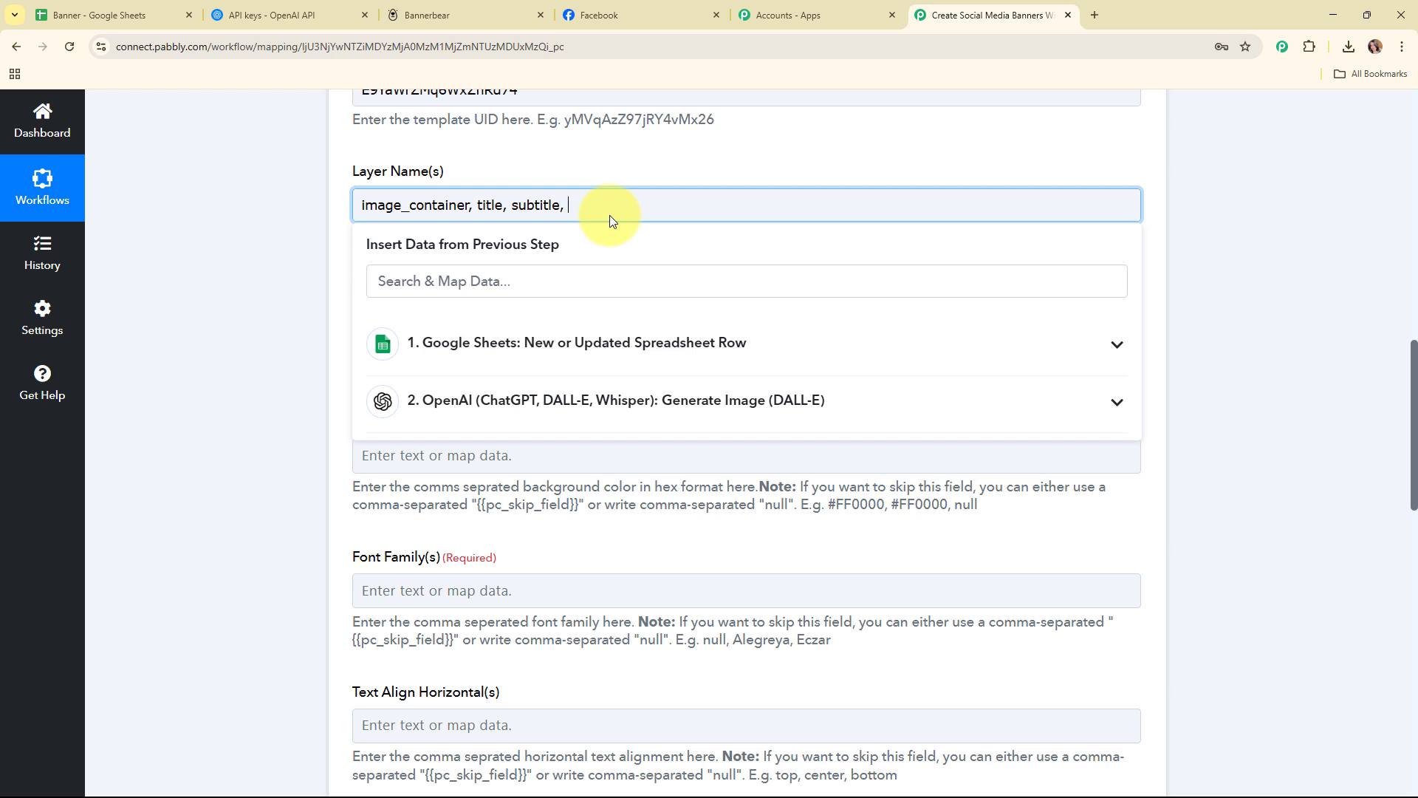
{"action": "type", "text": ", CTA"}
{"action": "left_click", "coordinate": [342, 249]}
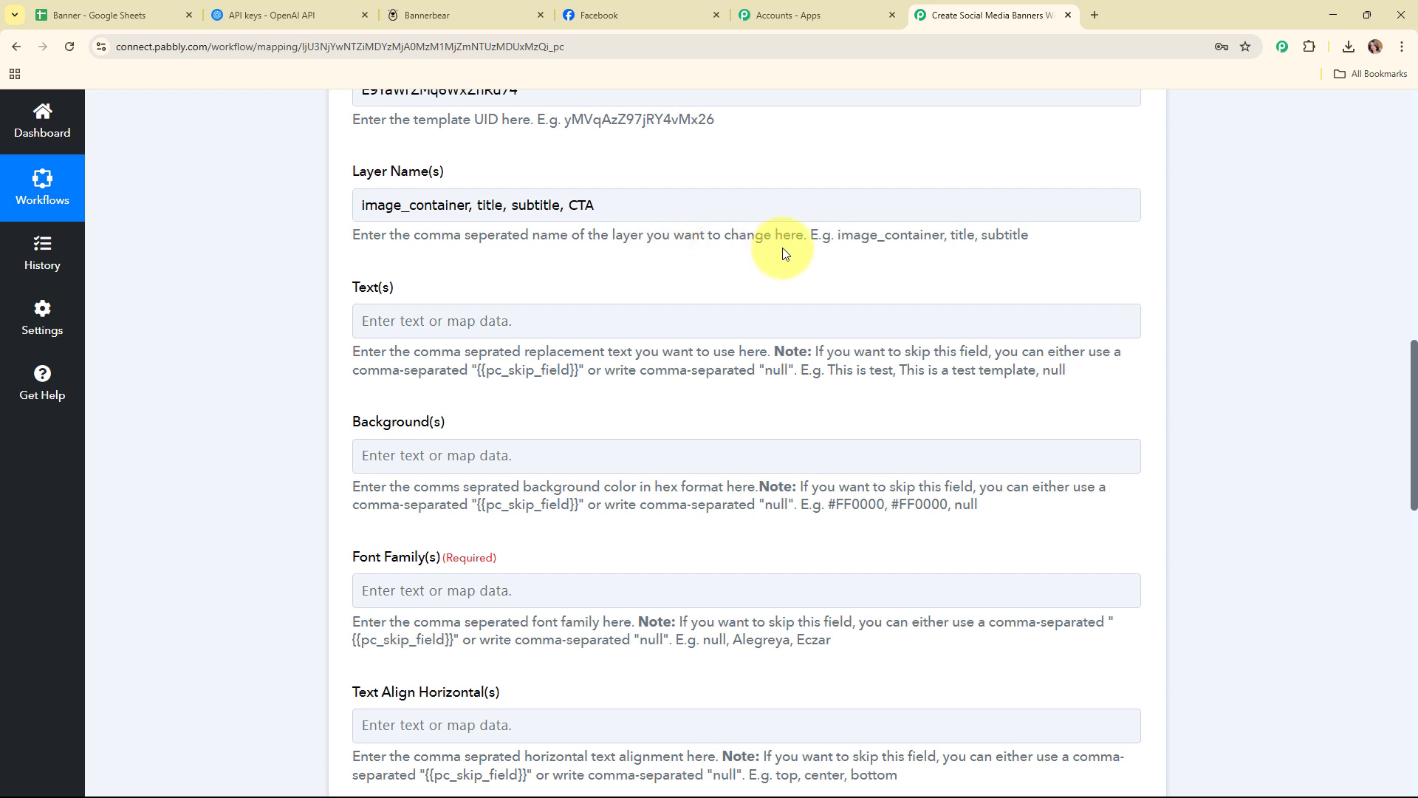
Fill Text(s) with null followed by the Title, Subtitle and CTA values mapped from the Google Sheets row, separated by commas.
{"action": "scroll", "coordinate": [738, 233], "scroll_direction": "down", "scroll_amount": 1}
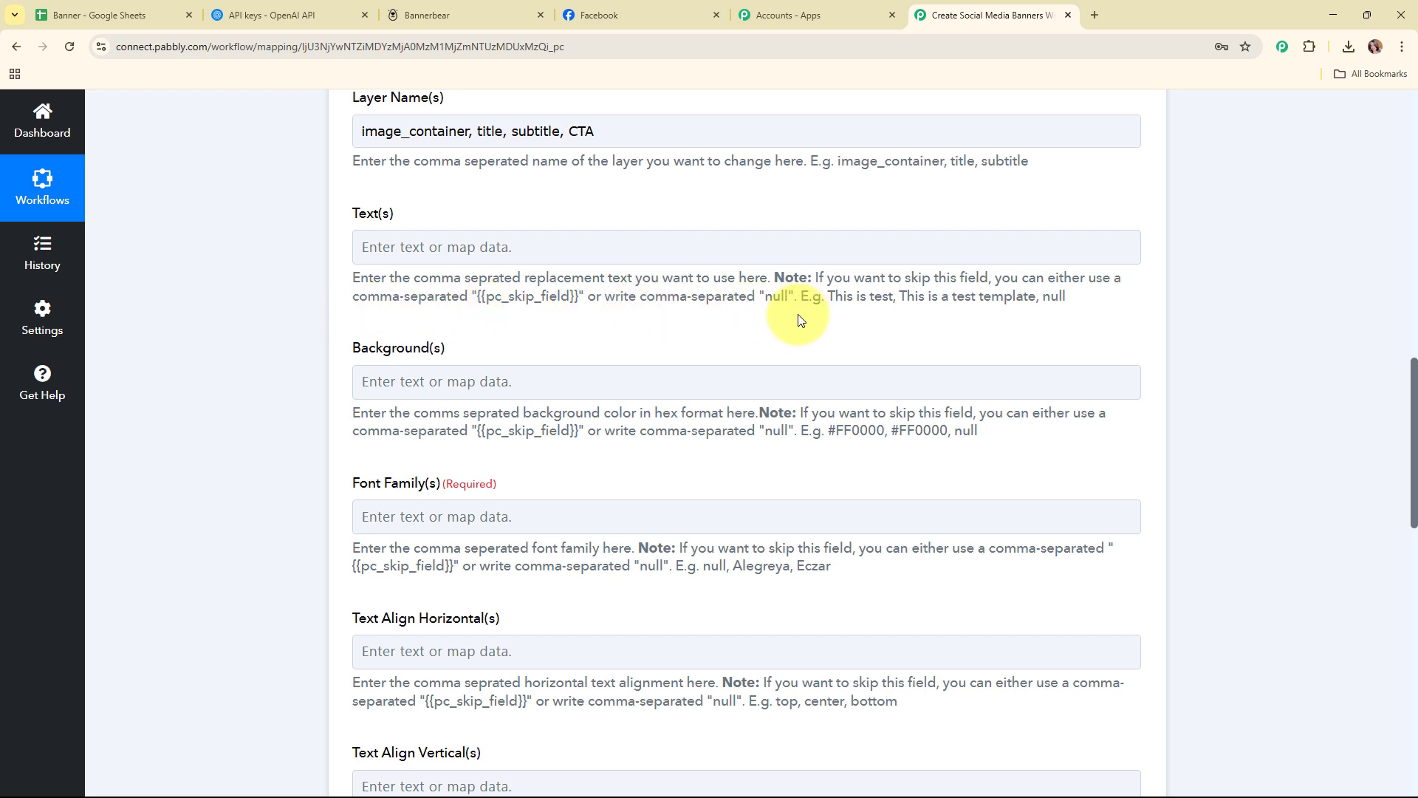
{"action": "scroll", "coordinate": [818, 314], "scroll_direction": "up", "scroll_amount": 1}
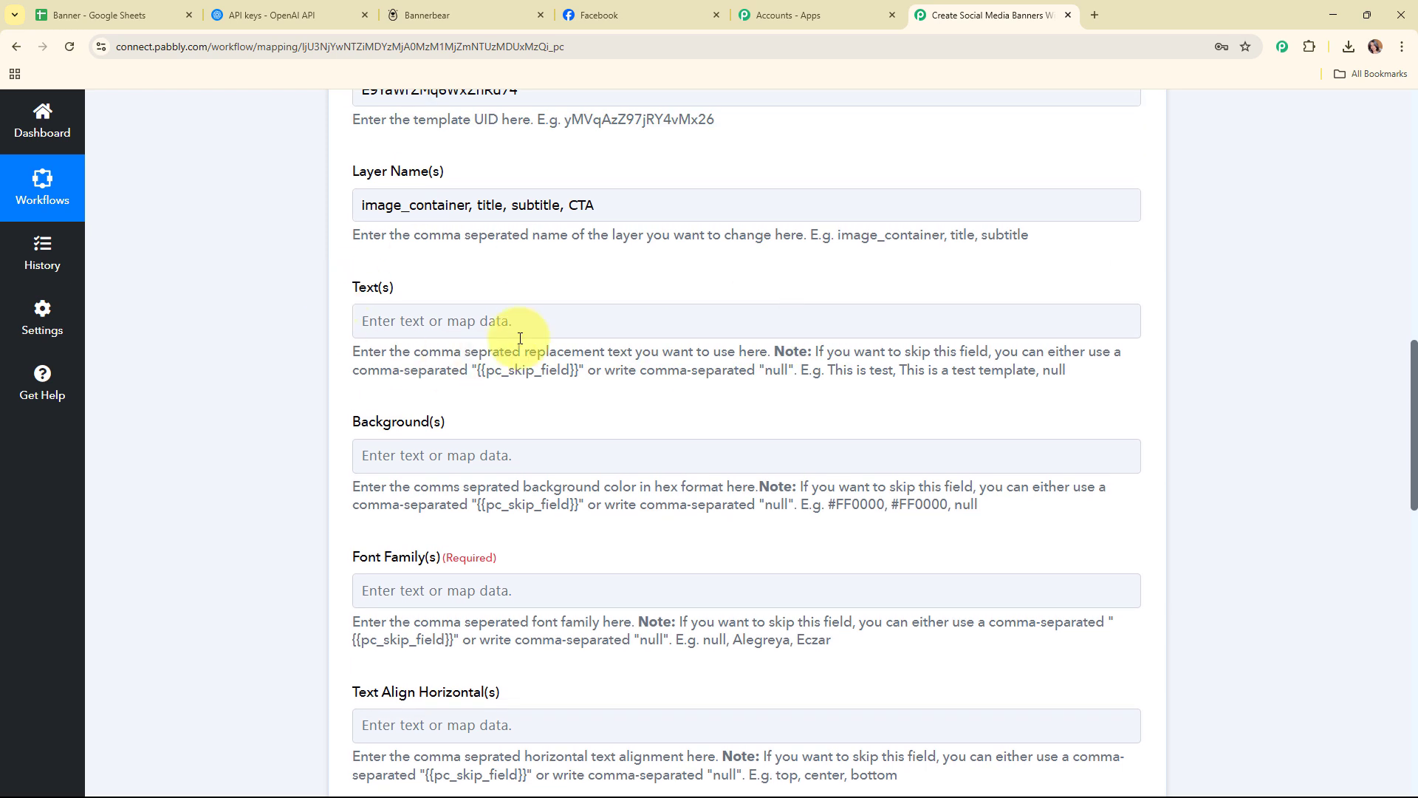
{"action": "left_click", "coordinate": [477, 320]}
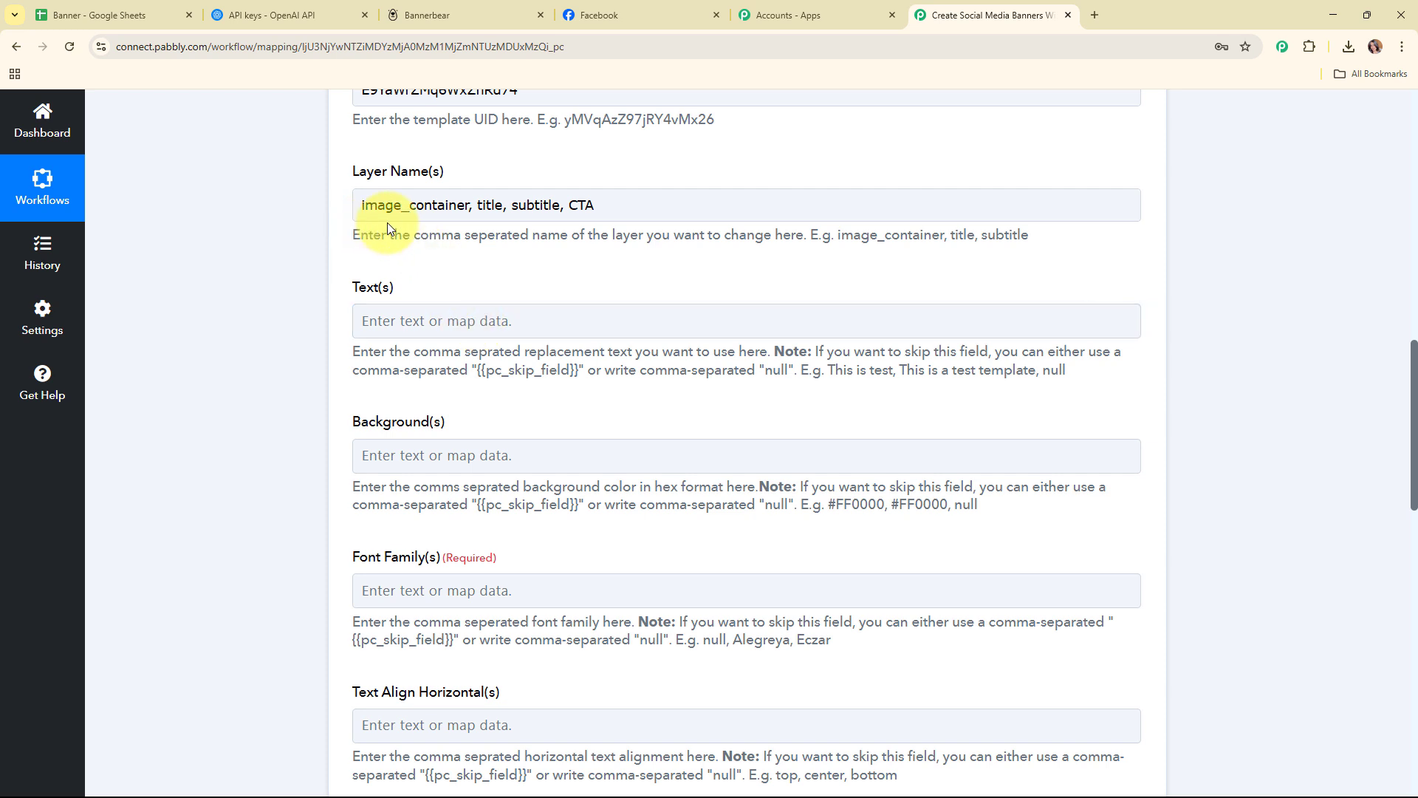
{"action": "left_click", "coordinate": [395, 317]}
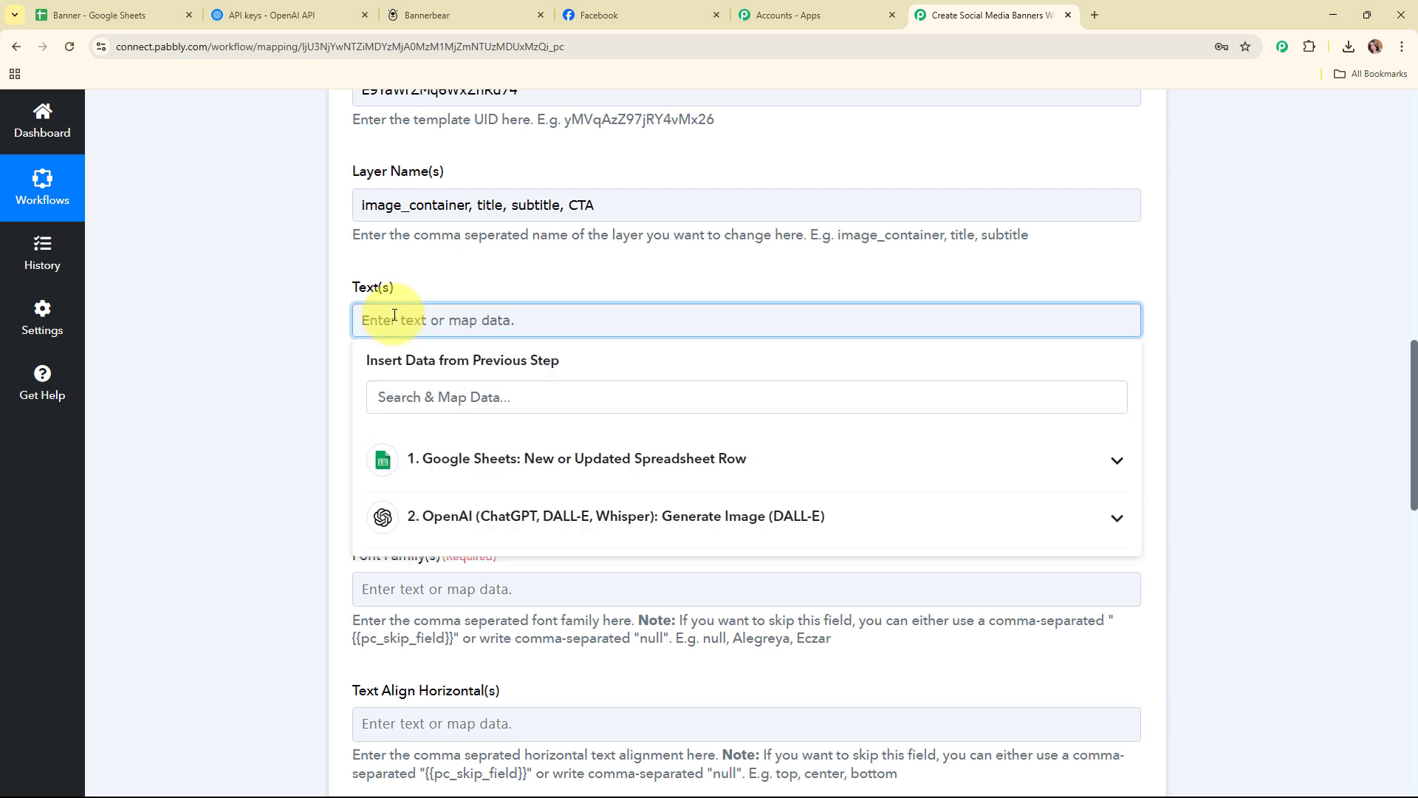
{"action": "type", "text": "null,"}
{"action": "left_click", "coordinate": [608, 458]}
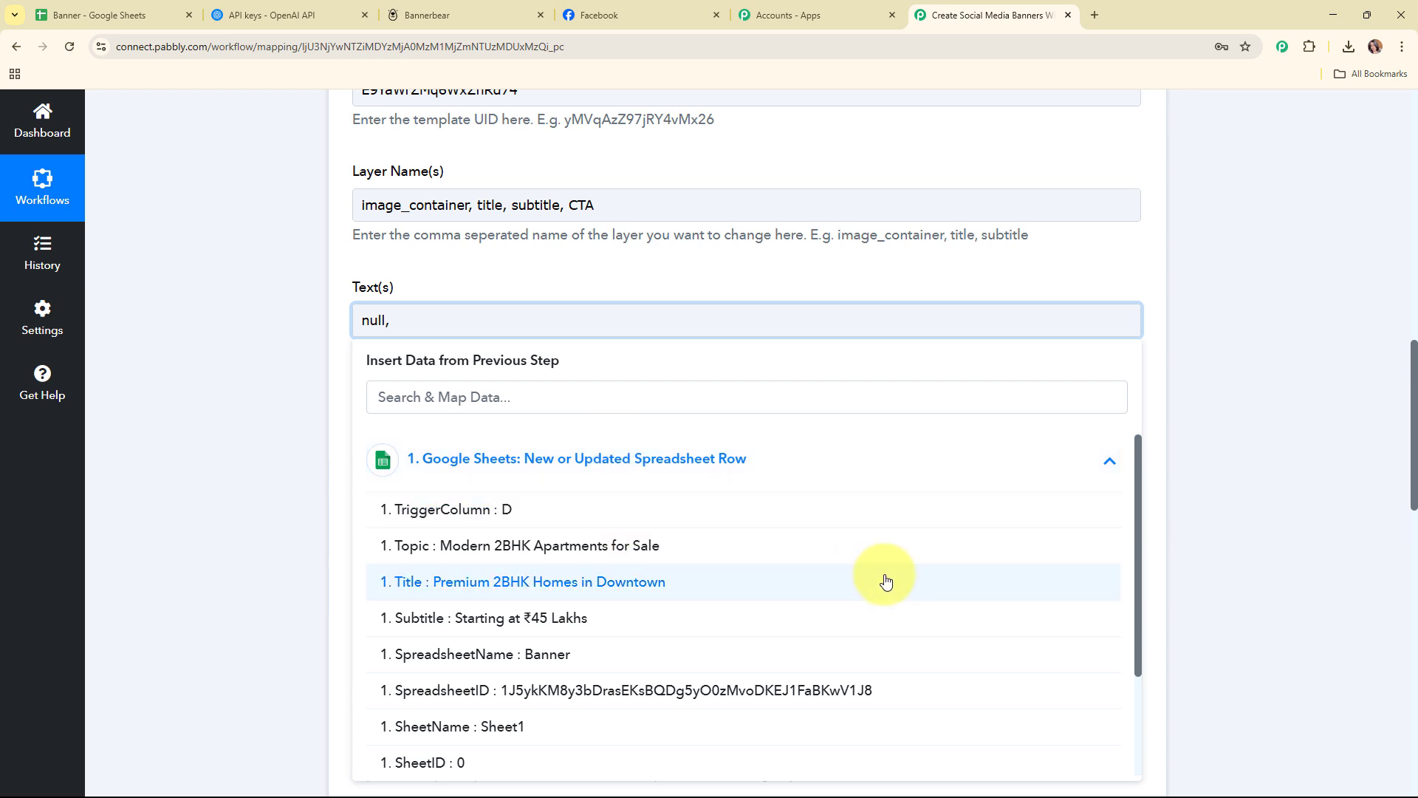
{"action": "left_click", "coordinate": [622, 587]}
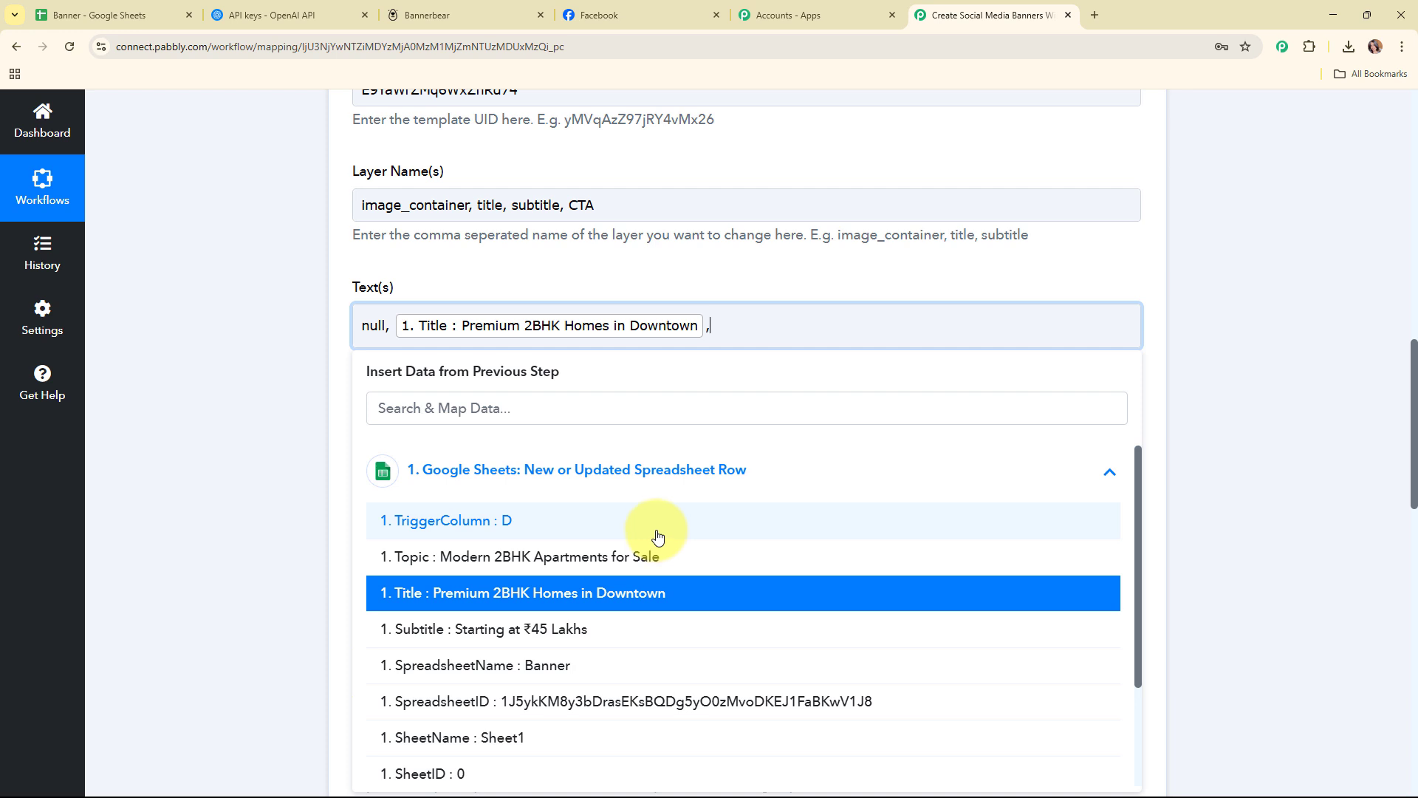
{"action": "left_click", "coordinate": [555, 631]}
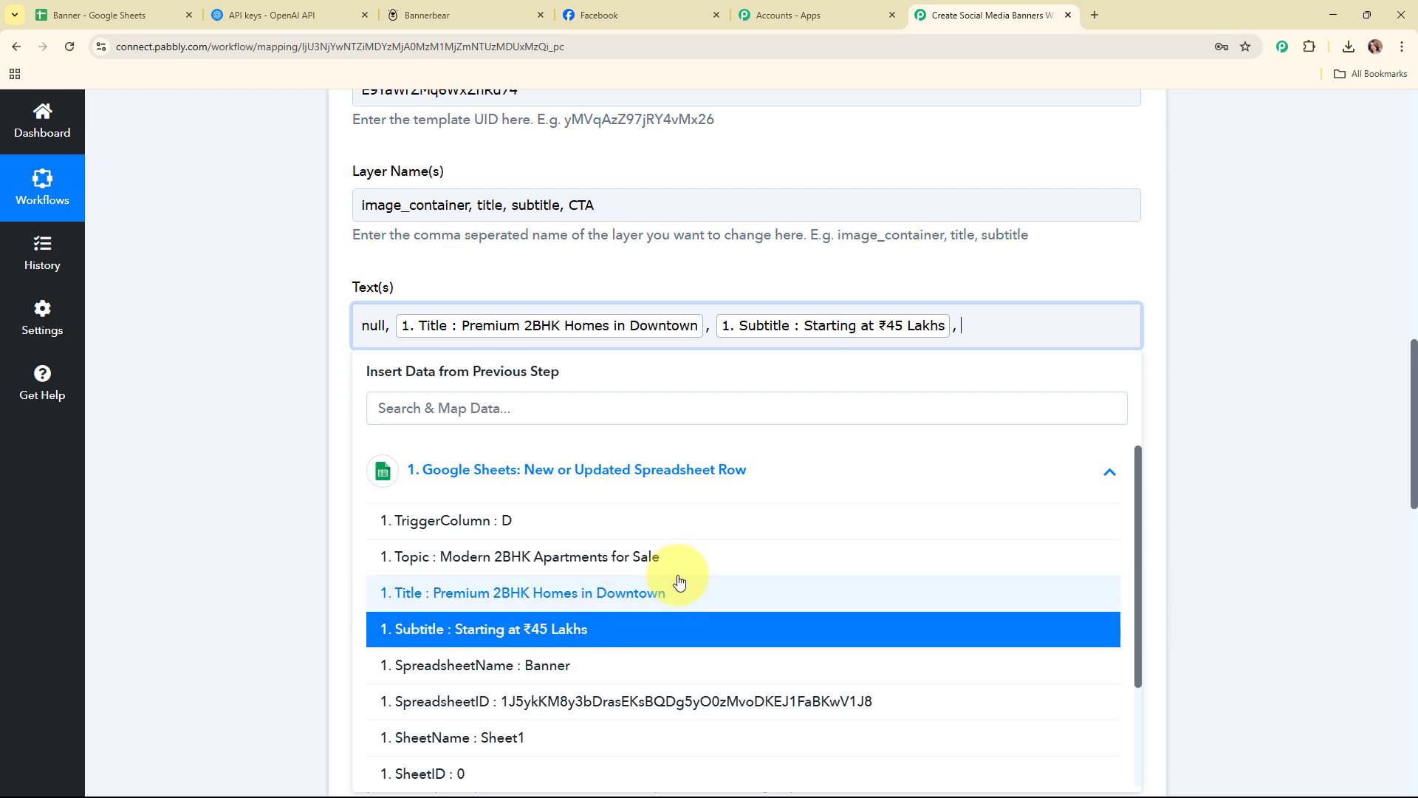
{"action": "scroll", "coordinate": [650, 485], "scroll_direction": "down", "scroll_amount": 2}
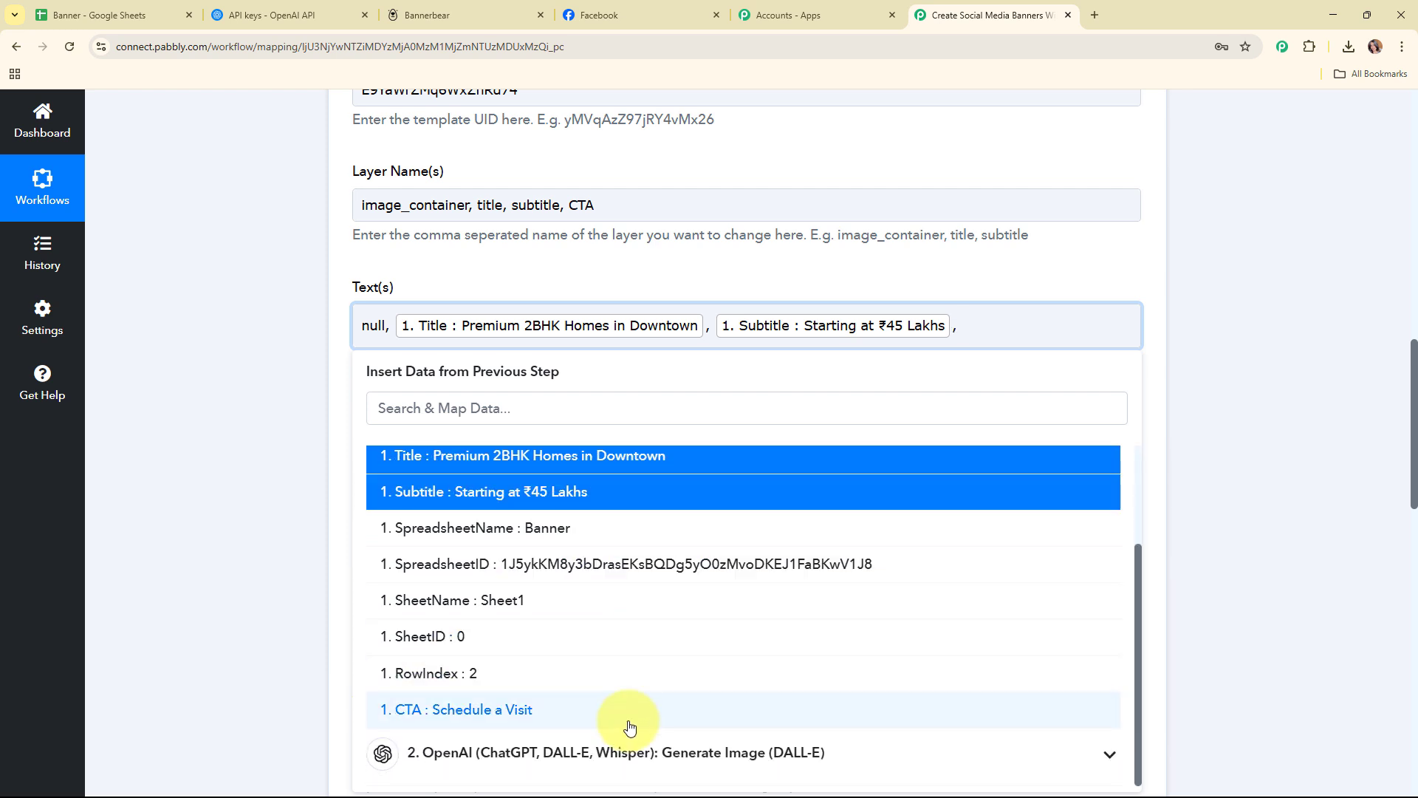
{"action": "left_click", "coordinate": [588, 718]}
{"action": "left_click", "coordinate": [162, 388]}
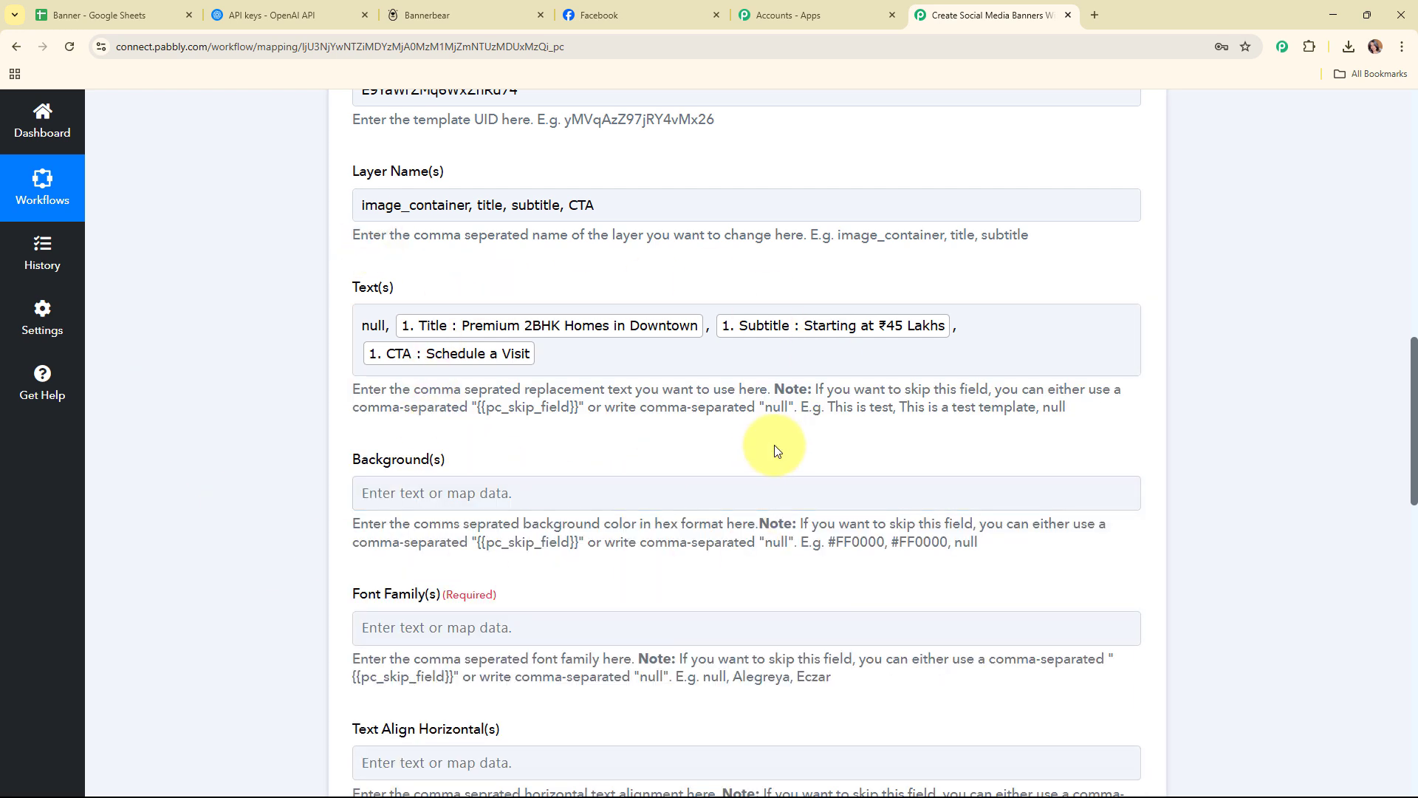
Leave Background(s) empty and set Font Family(s) to "null, null, null, null".
{"action": "scroll", "coordinate": [1039, 428], "scroll_direction": "down", "scroll_amount": 3}
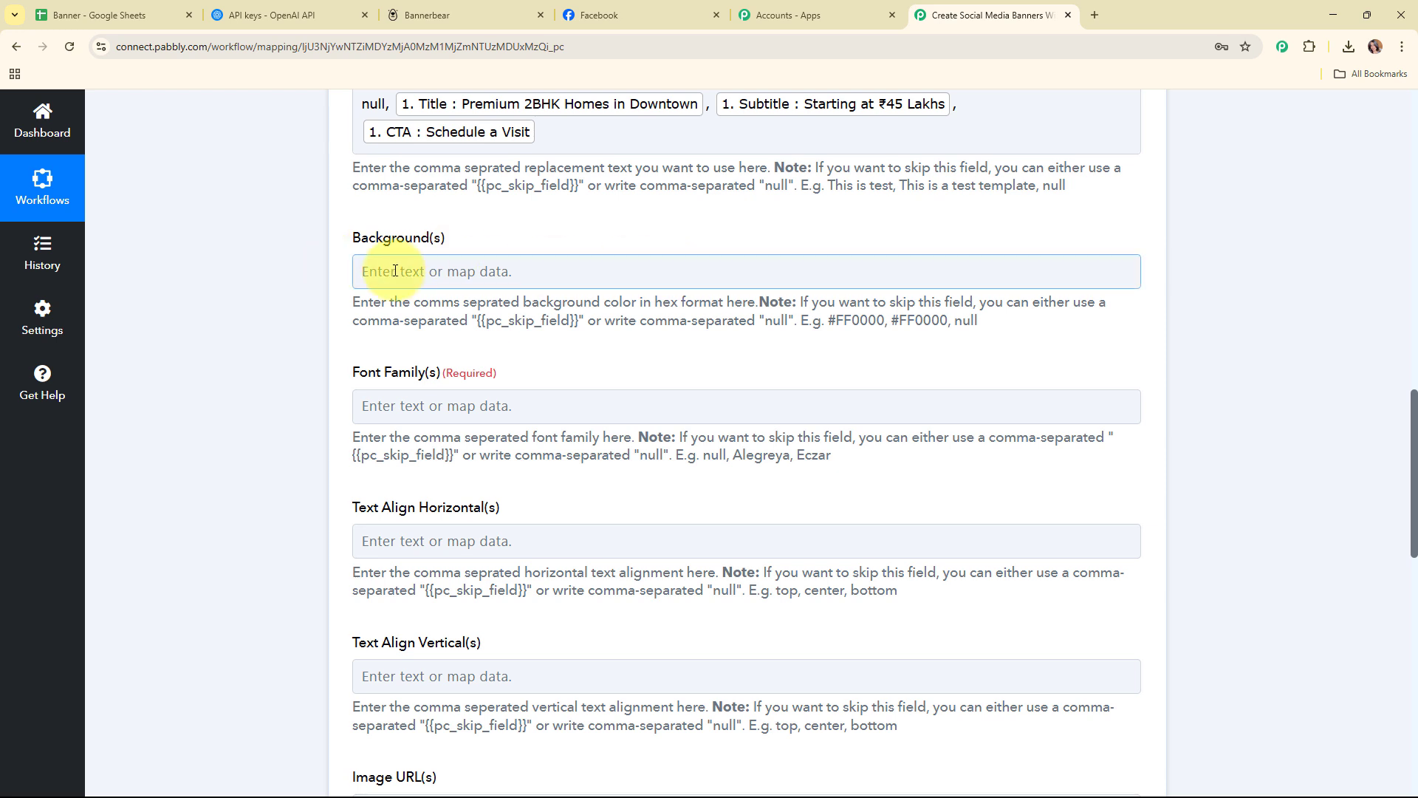
{"action": "scroll", "coordinate": [568, 353], "scroll_direction": "down", "scroll_amount": 1}
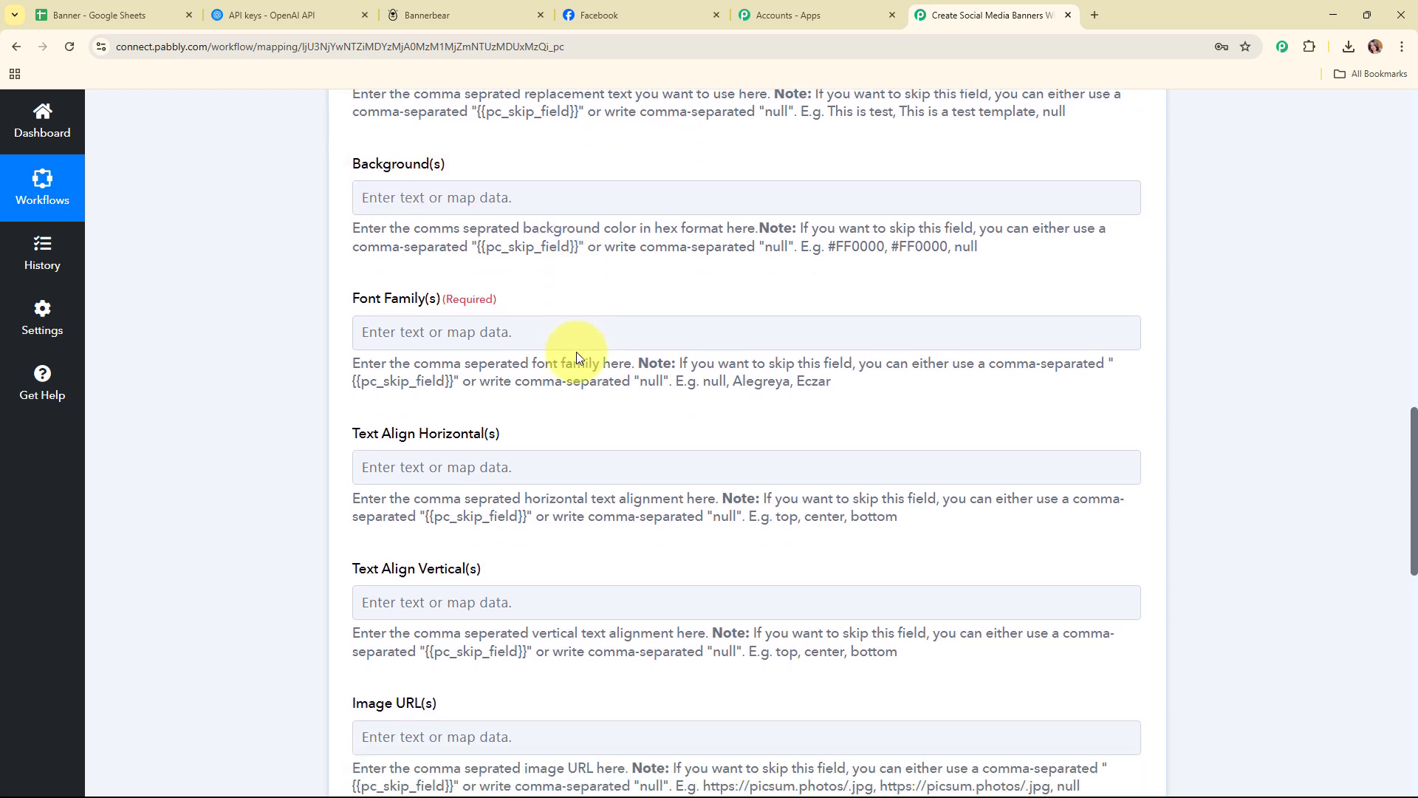
{"action": "left_click", "coordinate": [435, 340]}
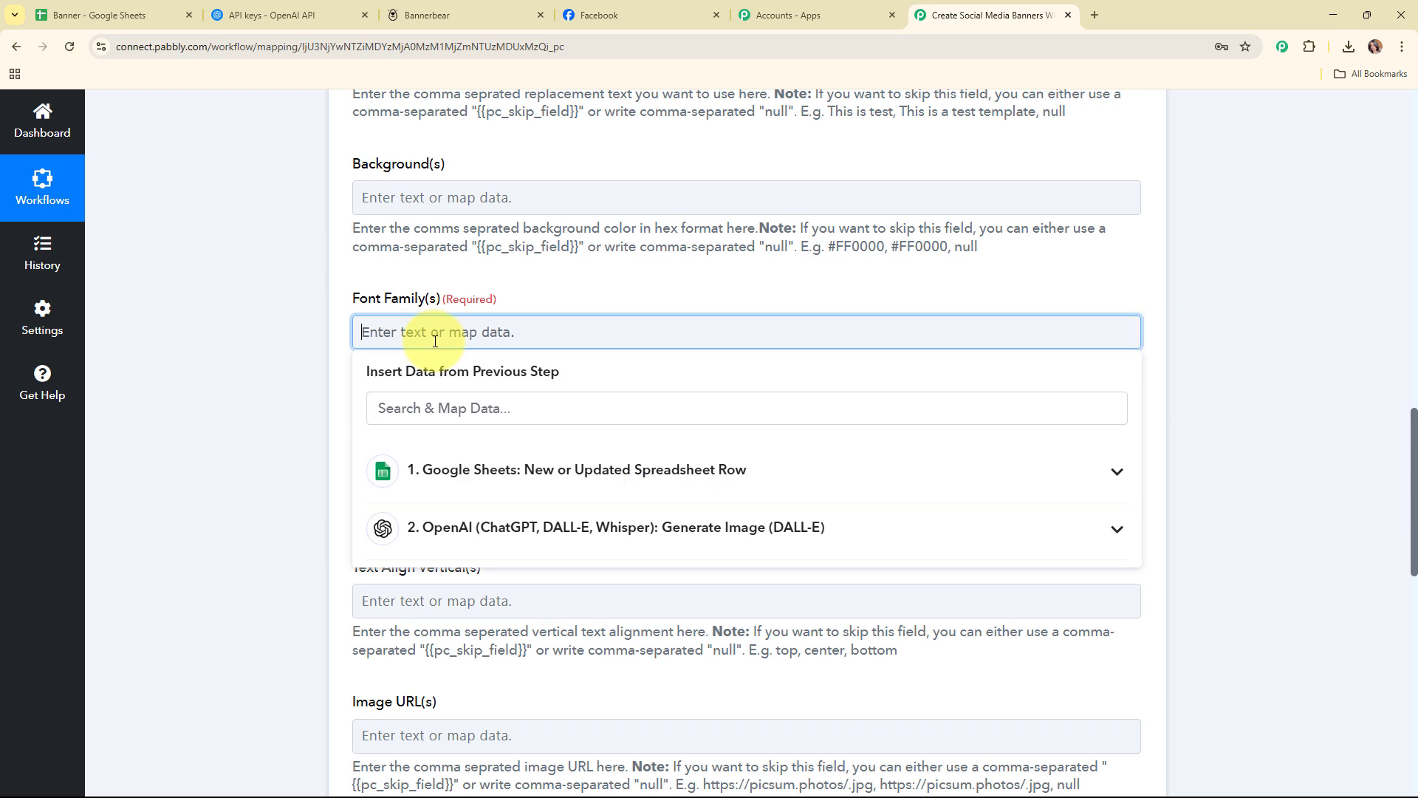
{"action": "type", "text": "null, null, null, null"}
{"action": "left_click", "coordinate": [329, 362]}
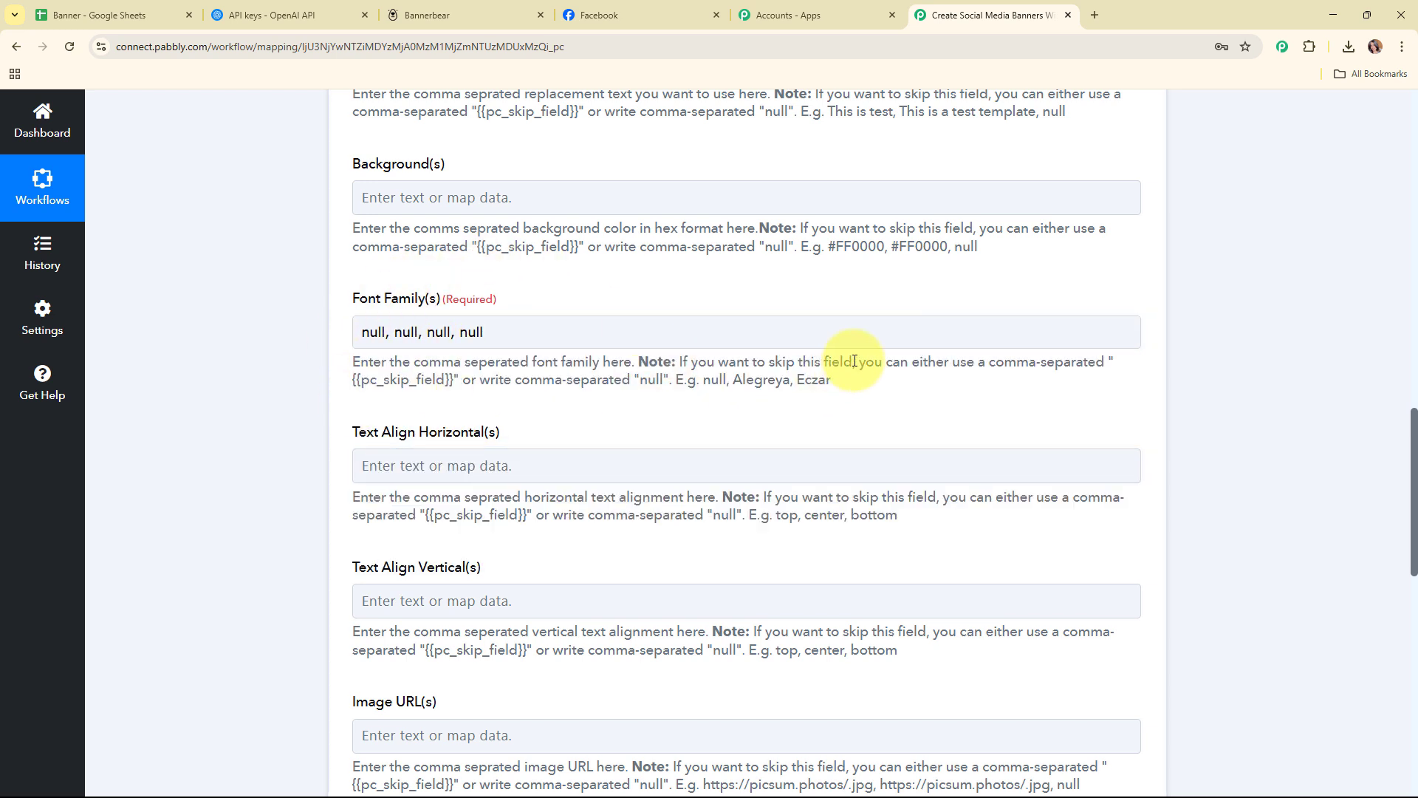
Map the Data 0 Url from the OpenAI Generate Image step into Image URL(s).
{"action": "scroll", "coordinate": [854, 361], "scroll_direction": "down", "scroll_amount": 3}
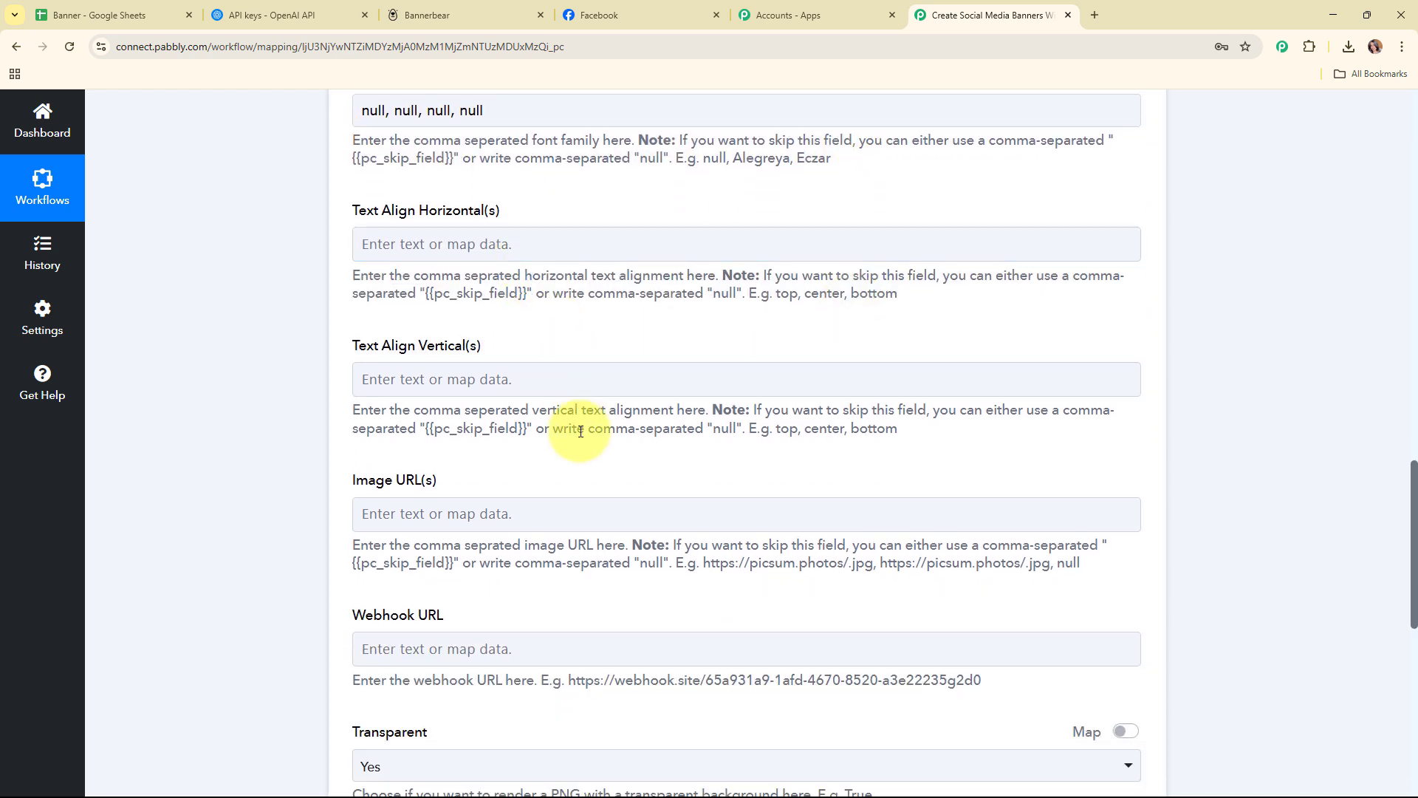
{"action": "scroll", "coordinate": [581, 431], "scroll_direction": "down", "scroll_amount": 2}
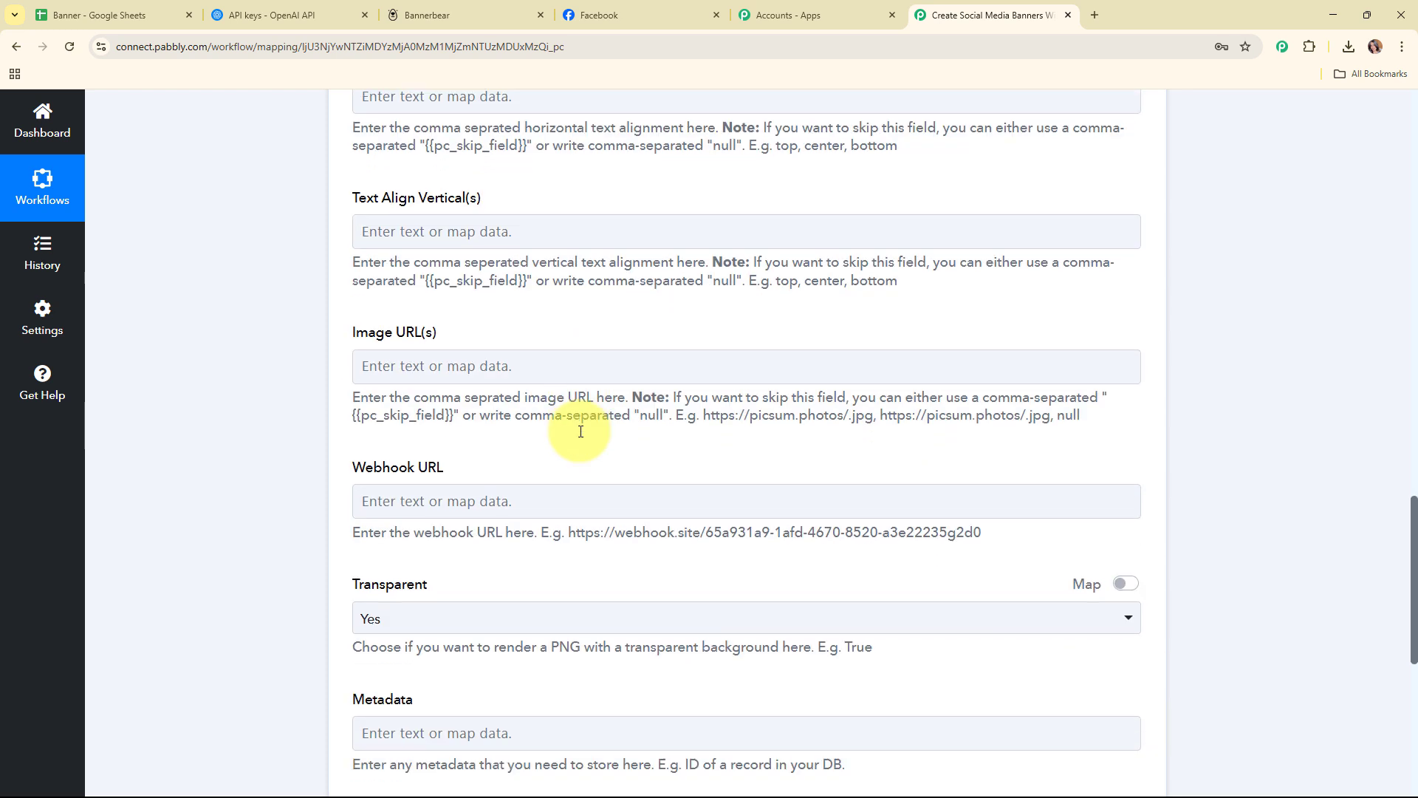
{"action": "left_click", "coordinate": [410, 366]}
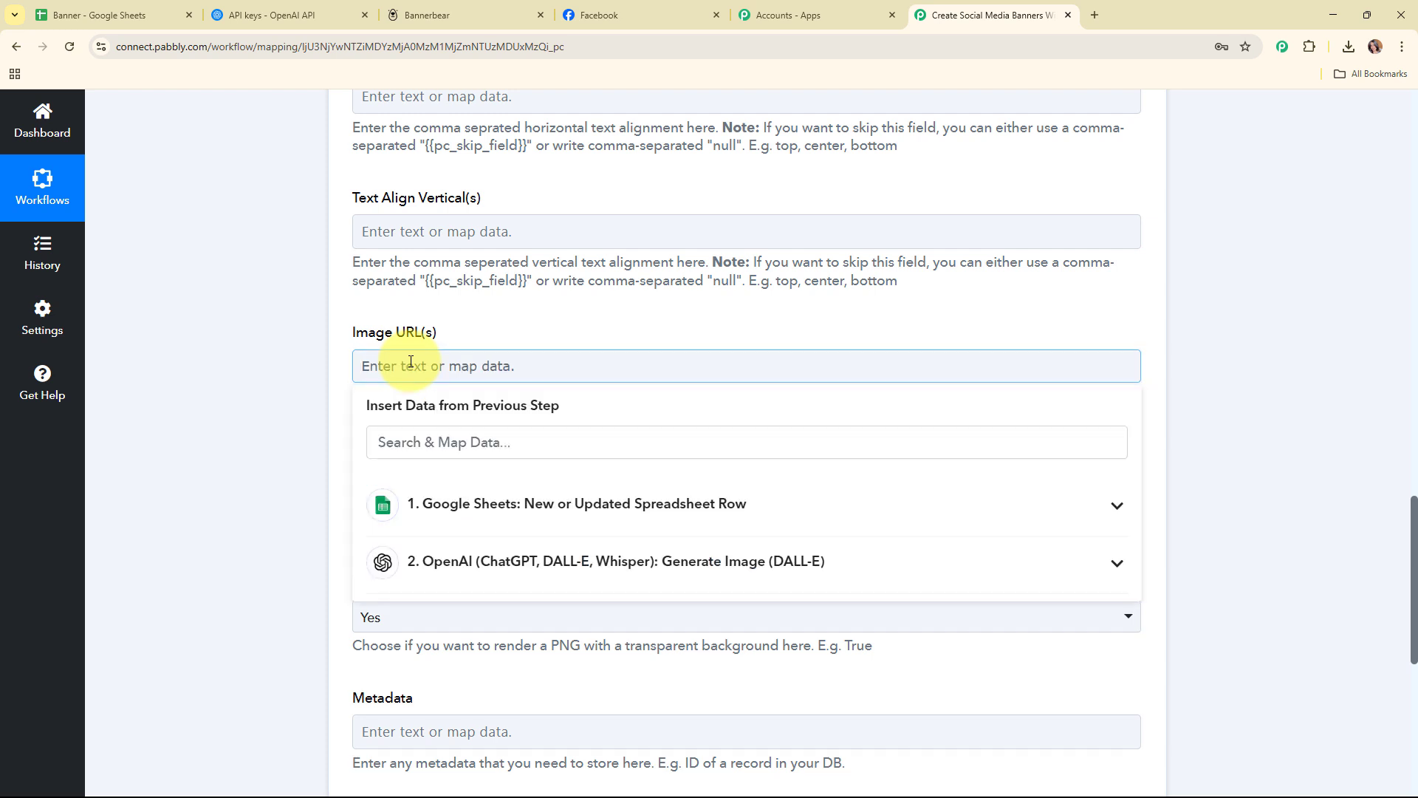
{"action": "scroll", "coordinate": [1219, 388], "scroll_direction": "down", "scroll_amount": 2}
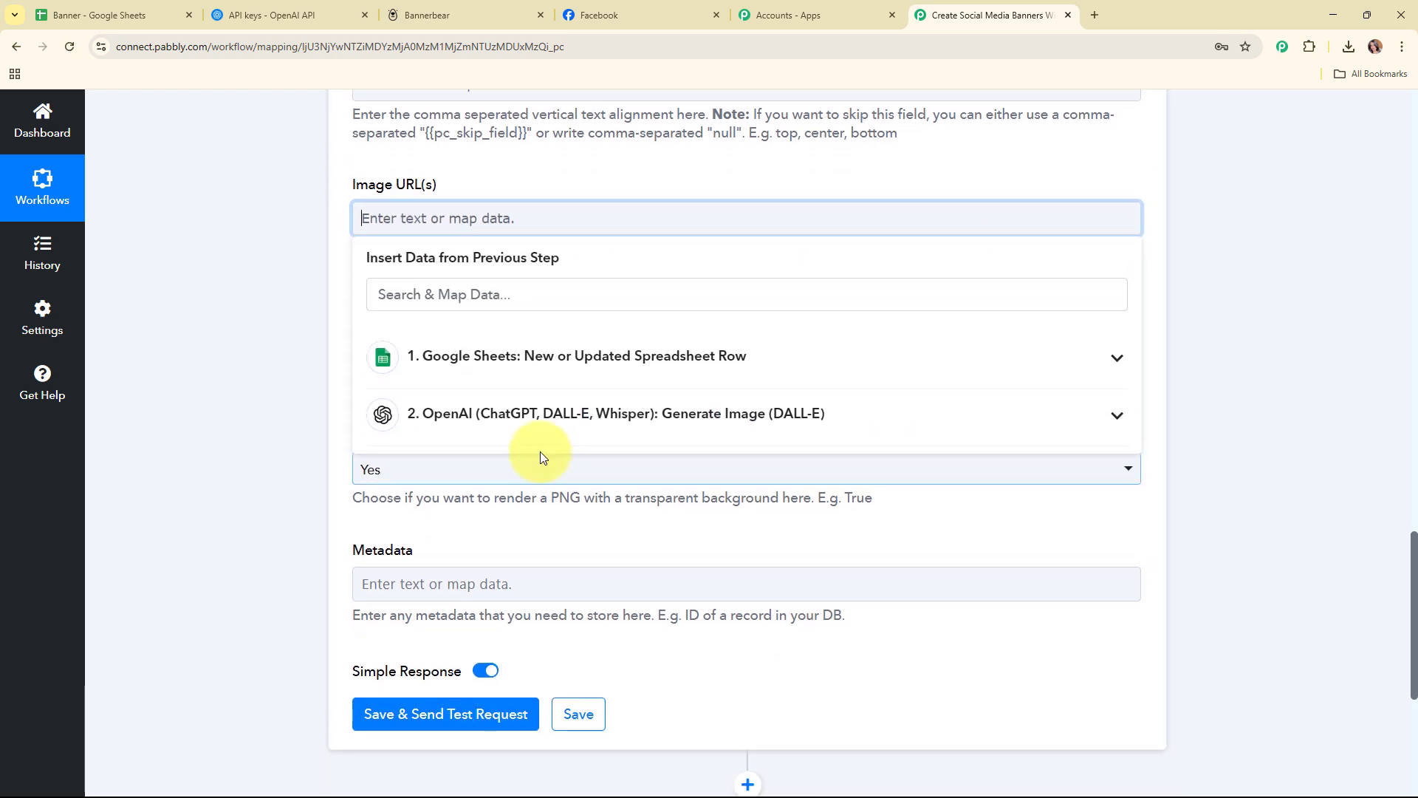
{"action": "left_click", "coordinate": [636, 423]}
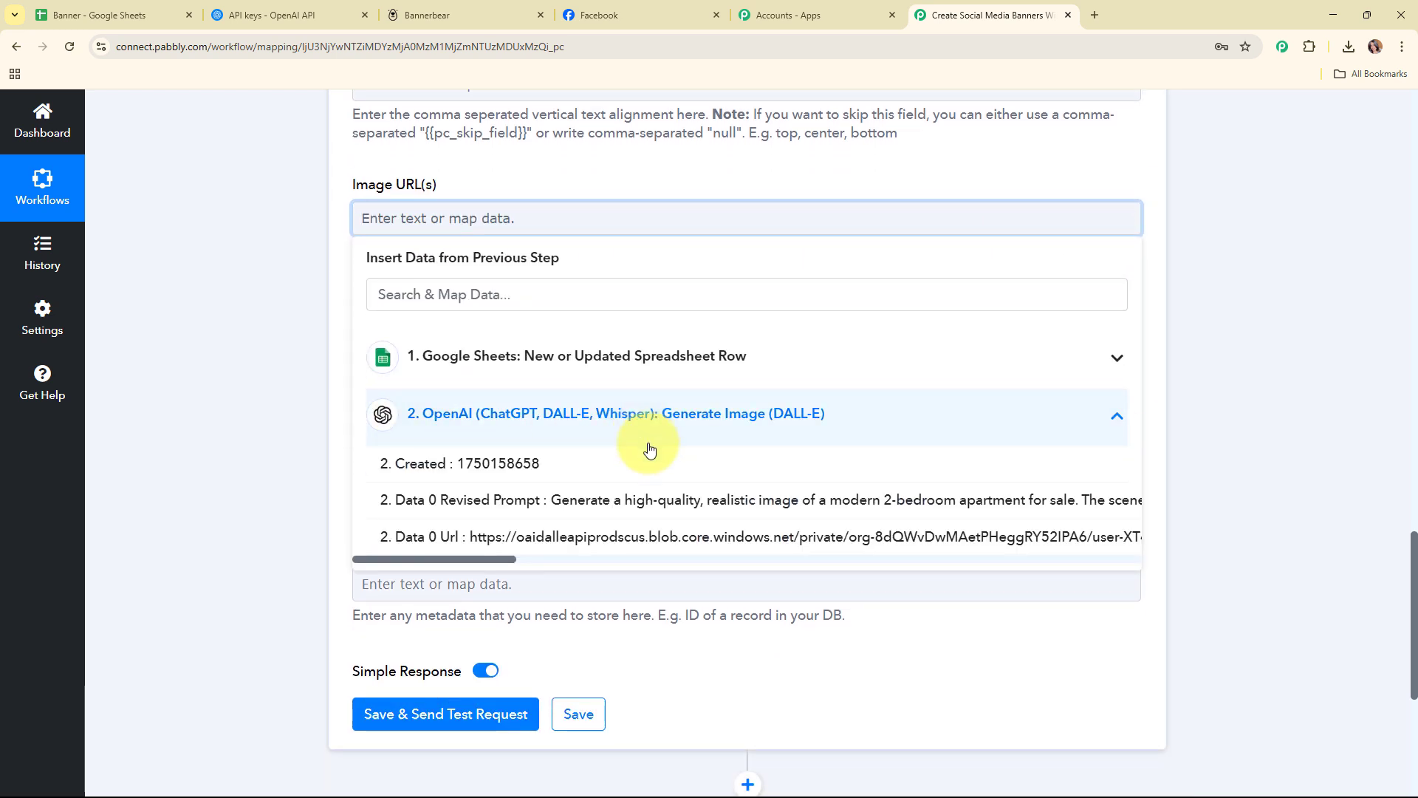
{"action": "left_click", "coordinate": [675, 539]}
{"action": "left_click", "coordinate": [264, 268]}
Keep Transparent set to Yes, then save the Create Image action and send a test request.
{"action": "scroll", "coordinate": [815, 416], "scroll_direction": "down", "scroll_amount": 2}
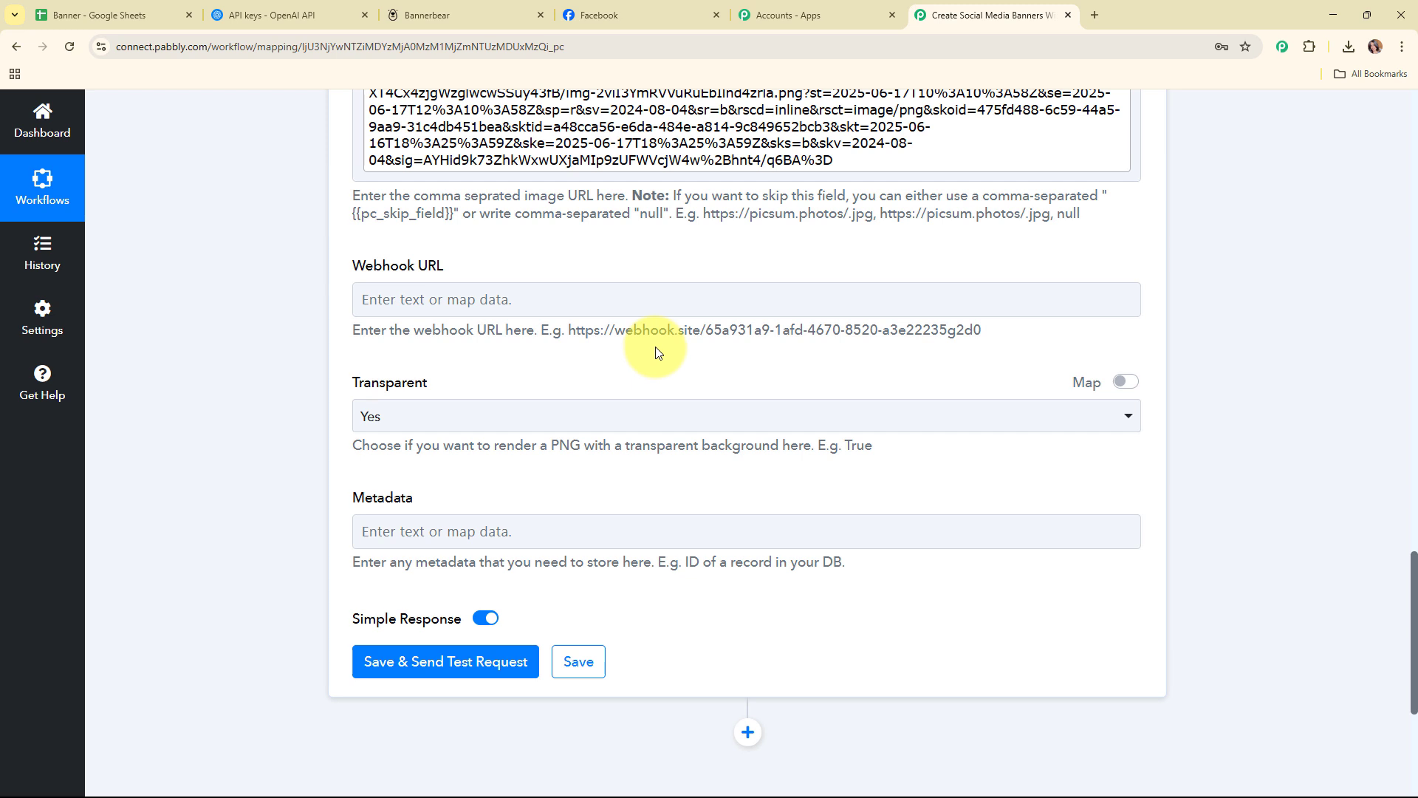
{"action": "scroll", "coordinate": [636, 355], "scroll_direction": "down", "scroll_amount": 1}
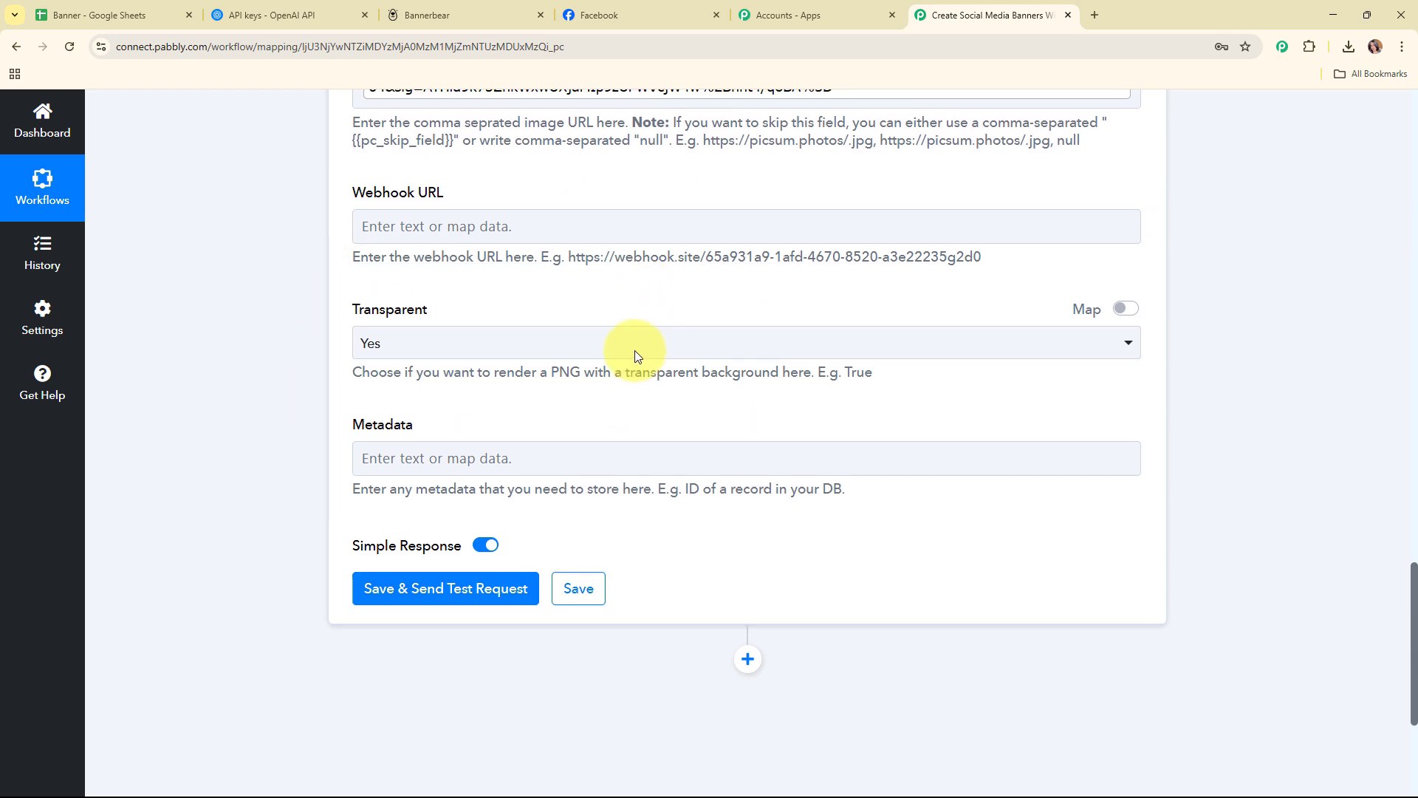
{"action": "left_click", "coordinate": [569, 348]}
{"action": "left_click", "coordinate": [576, 429]}
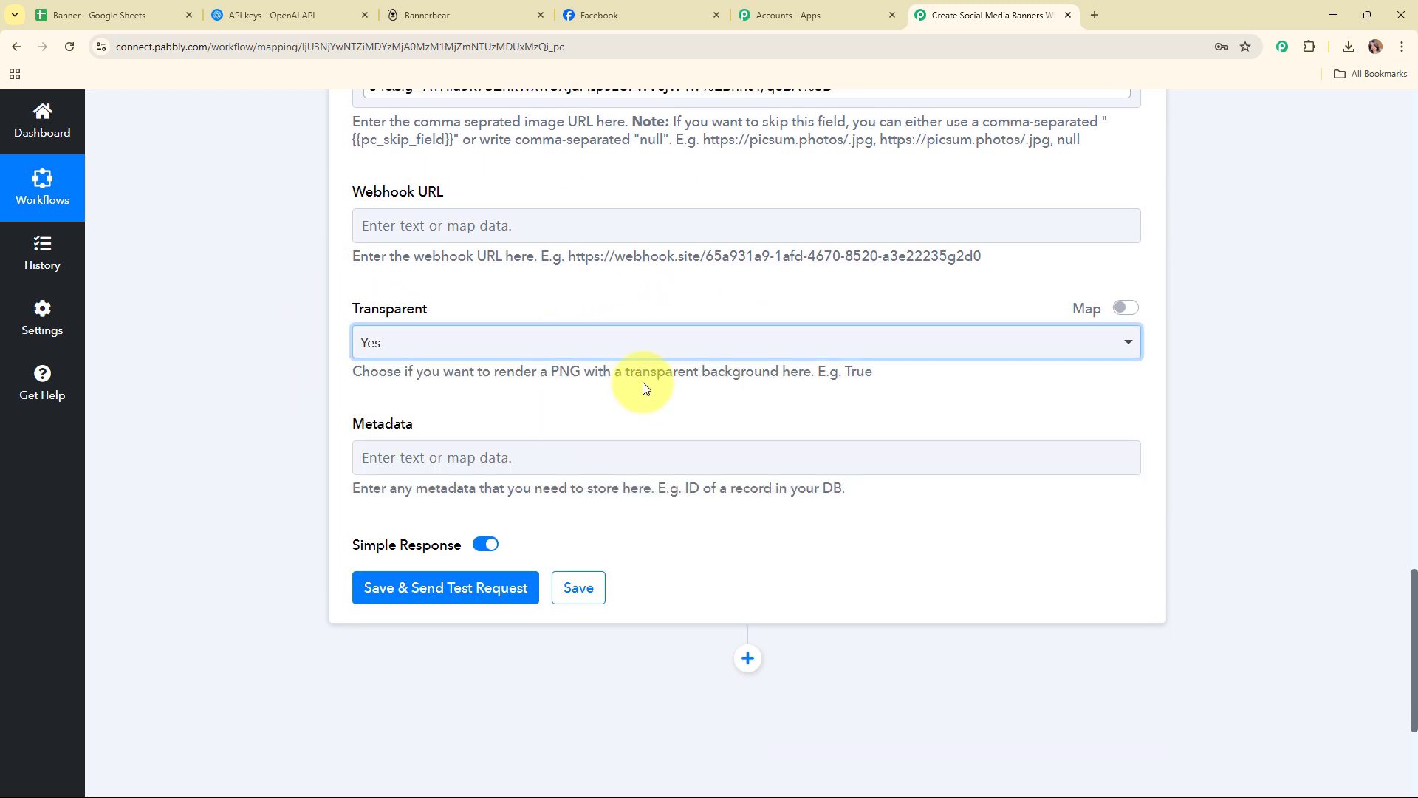
{"action": "scroll", "coordinate": [646, 388], "scroll_direction": "down", "scroll_amount": 1}
{"action": "left_click", "coordinate": [768, 445]}
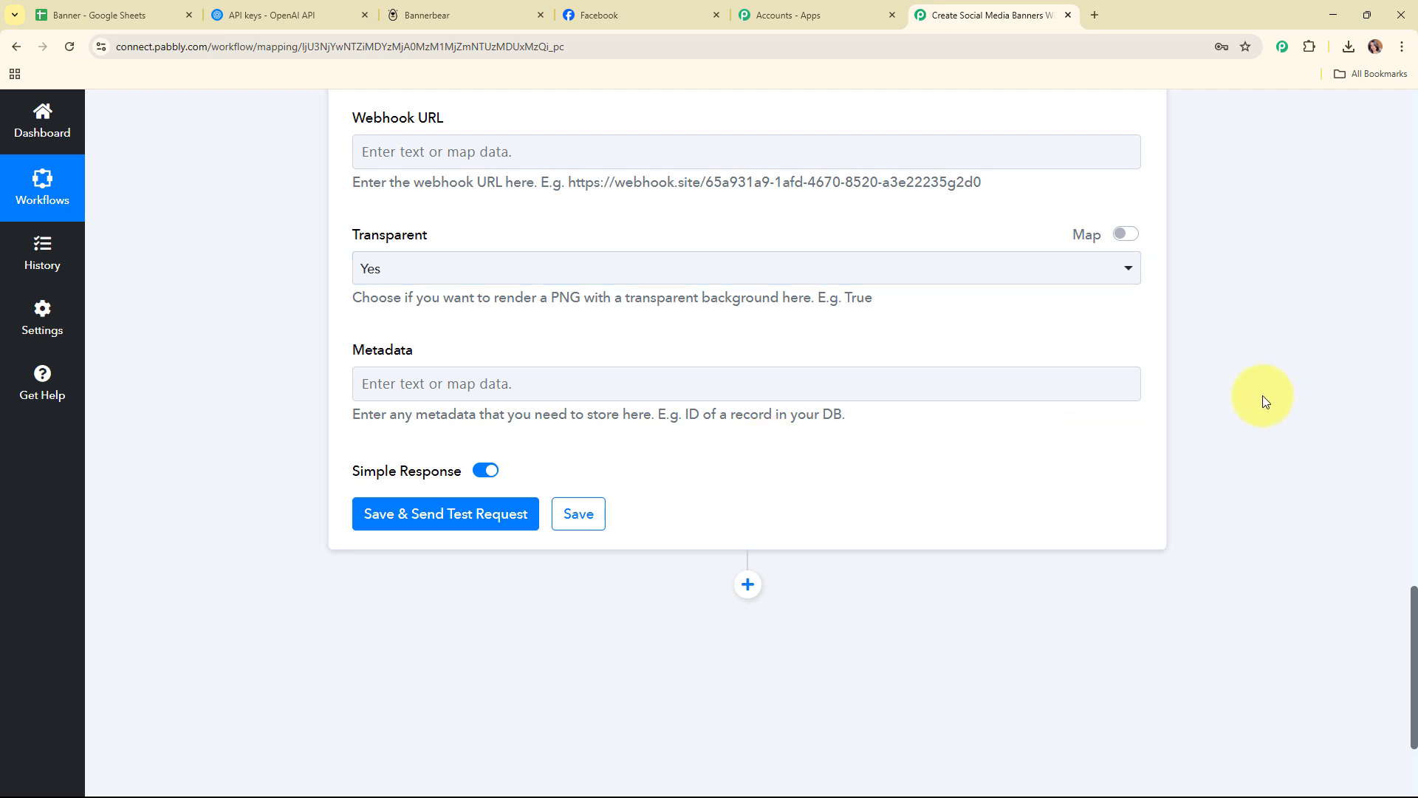
{"action": "scroll", "coordinate": [1186, 333], "scroll_direction": "down", "scroll_amount": 3}
{"action": "left_click", "coordinate": [445, 314]}
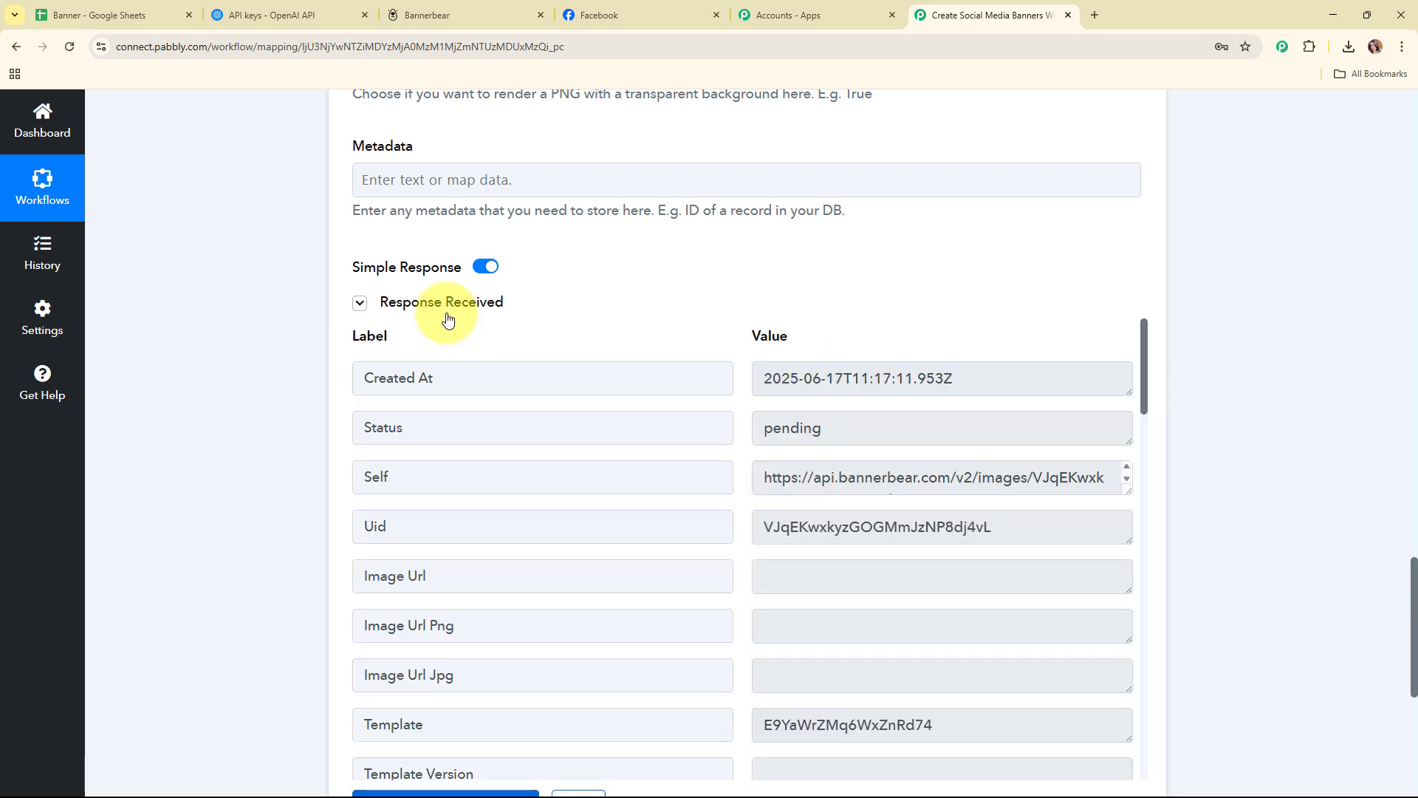
Examine the Bannerbear response for its status, self link, image URLs and the layer modifications sent.
{"action": "scroll", "coordinate": [1170, 358], "scroll_direction": "down", "scroll_amount": 2}
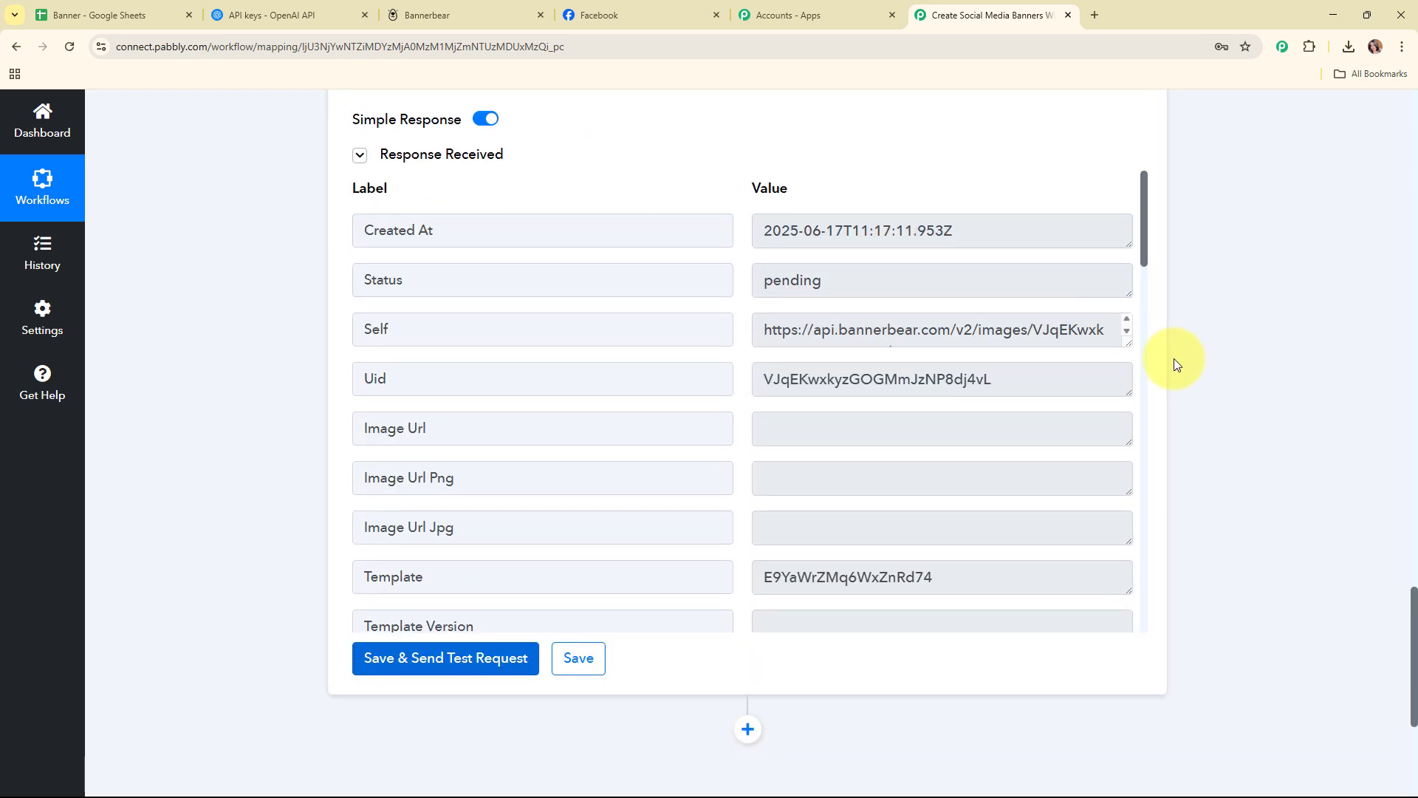
{"action": "double_click", "coordinate": [797, 280]}
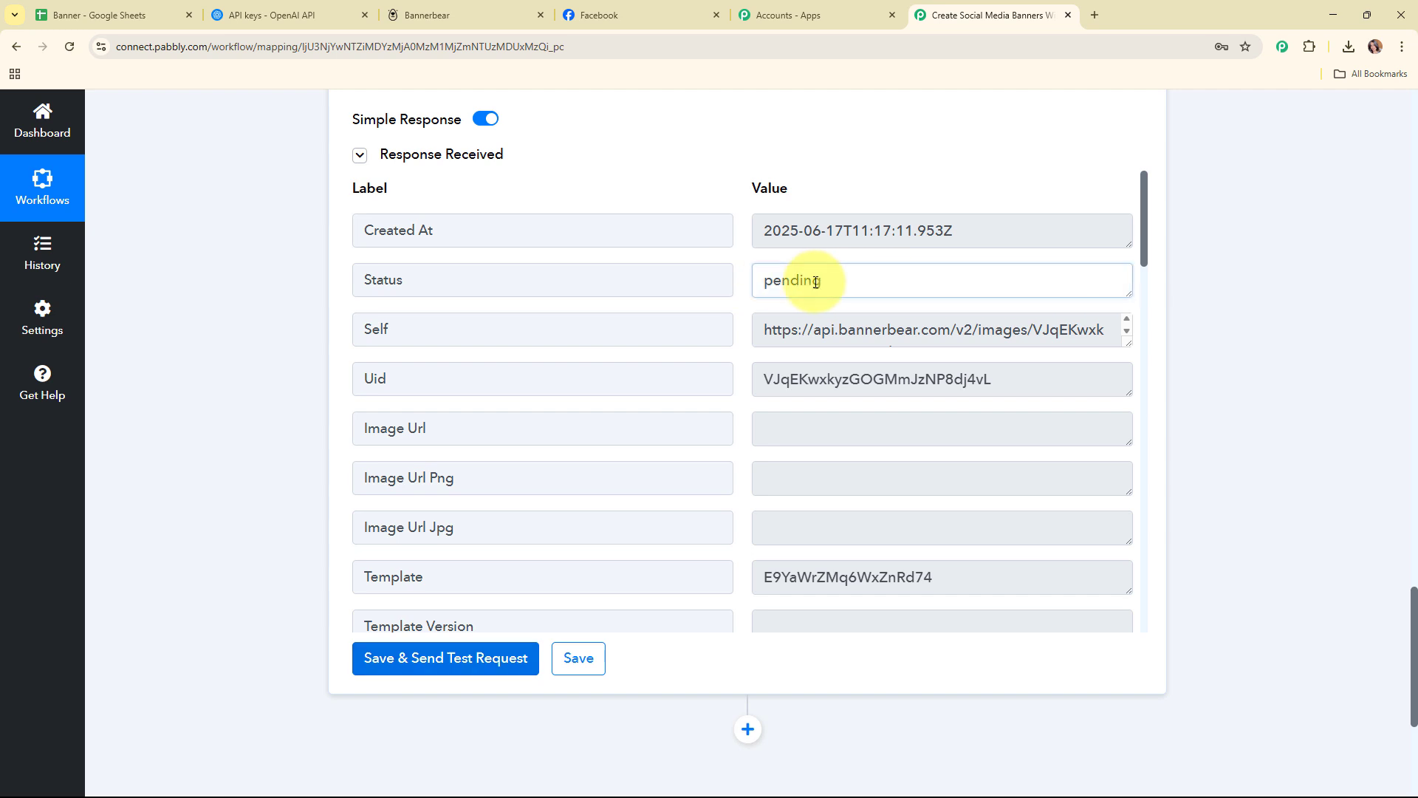
{"action": "left_click_drag", "start_coordinate": [990, 230], "coordinate": [731, 235]}
{"action": "left_click_drag", "start_coordinate": [763, 329], "coordinate": [839, 380]}
{"action": "scroll", "coordinate": [920, 447], "scroll_direction": "down", "scroll_amount": 3}
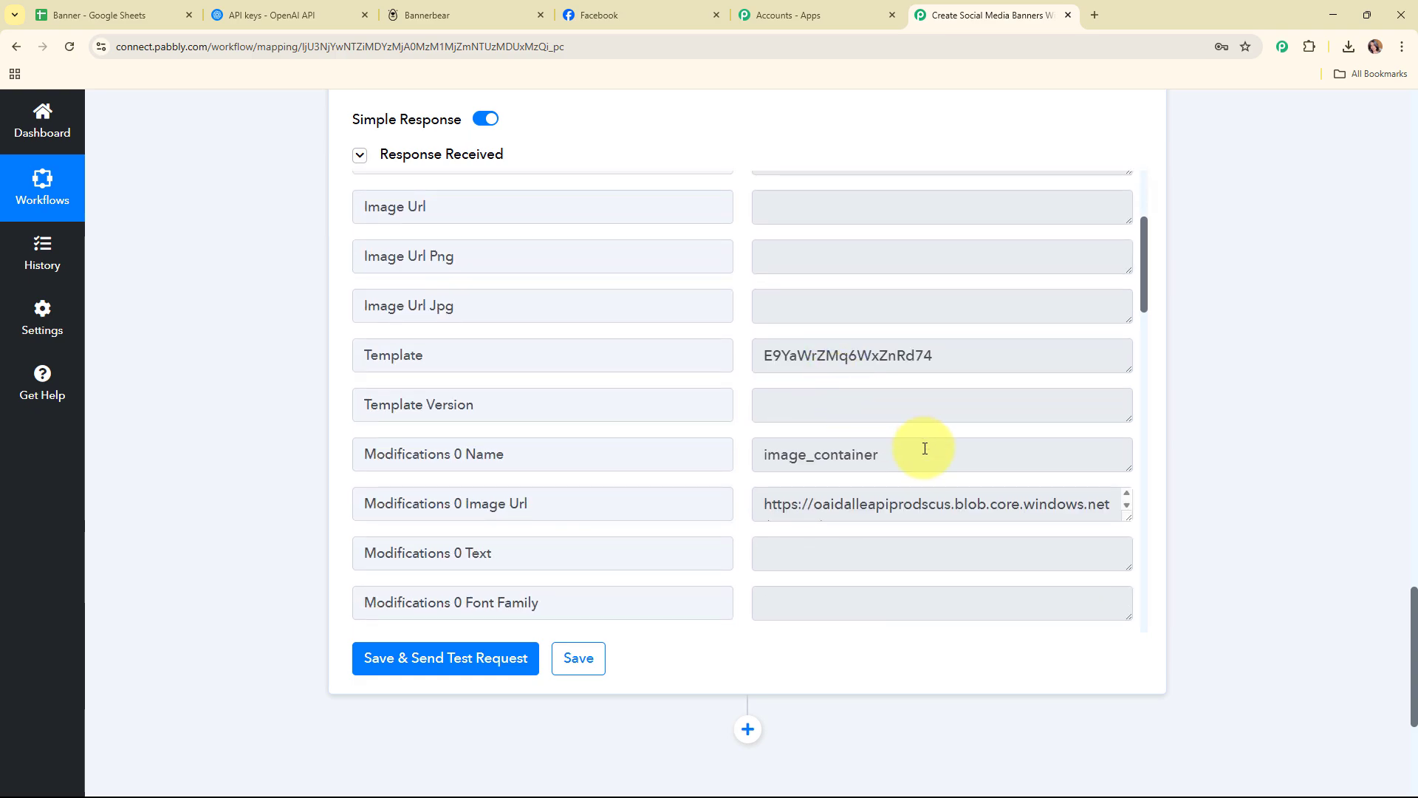
{"action": "scroll", "coordinate": [924, 448], "scroll_direction": "down", "scroll_amount": 3}
{"action": "scroll", "coordinate": [1218, 539], "scroll_direction": "up", "scroll_amount": 3}
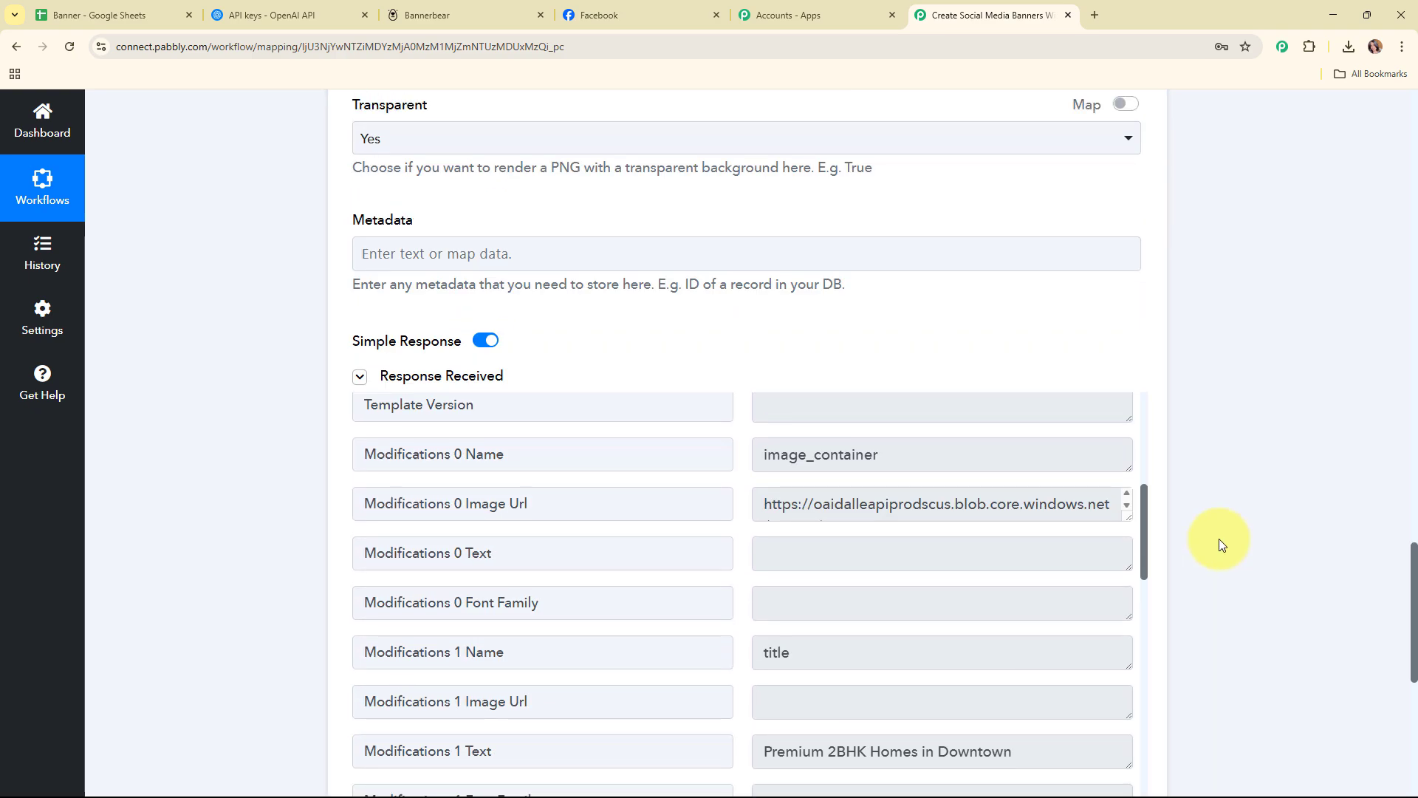
Collapse the Bannerbear action and add a Delay (Pabbly) action after it with the Add Time Delay event.
{"action": "scroll", "coordinate": [1218, 538], "scroll_direction": "up", "scroll_amount": 20}
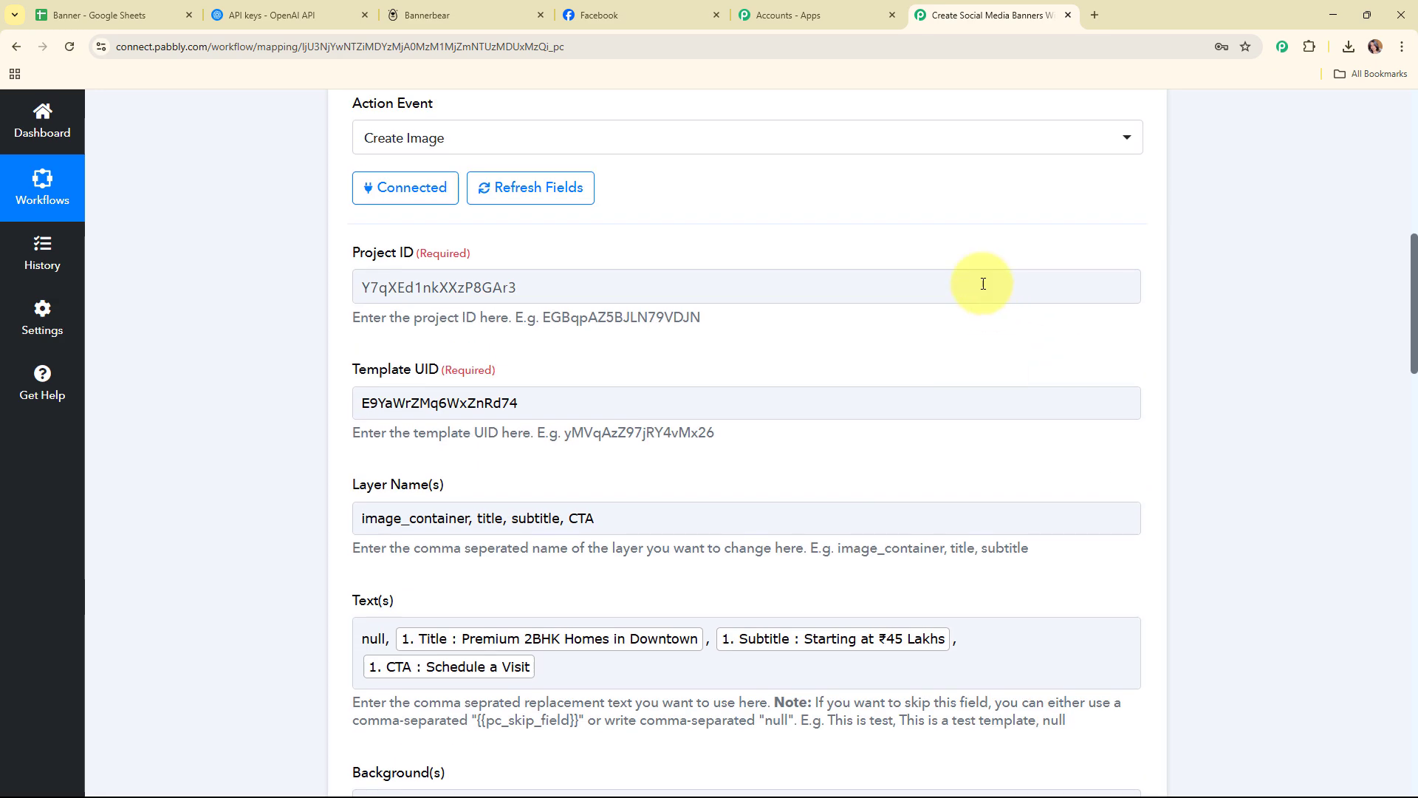
{"action": "scroll", "coordinate": [975, 251], "scroll_direction": "up", "scroll_amount": 3}
{"action": "left_click", "coordinate": [921, 195]}
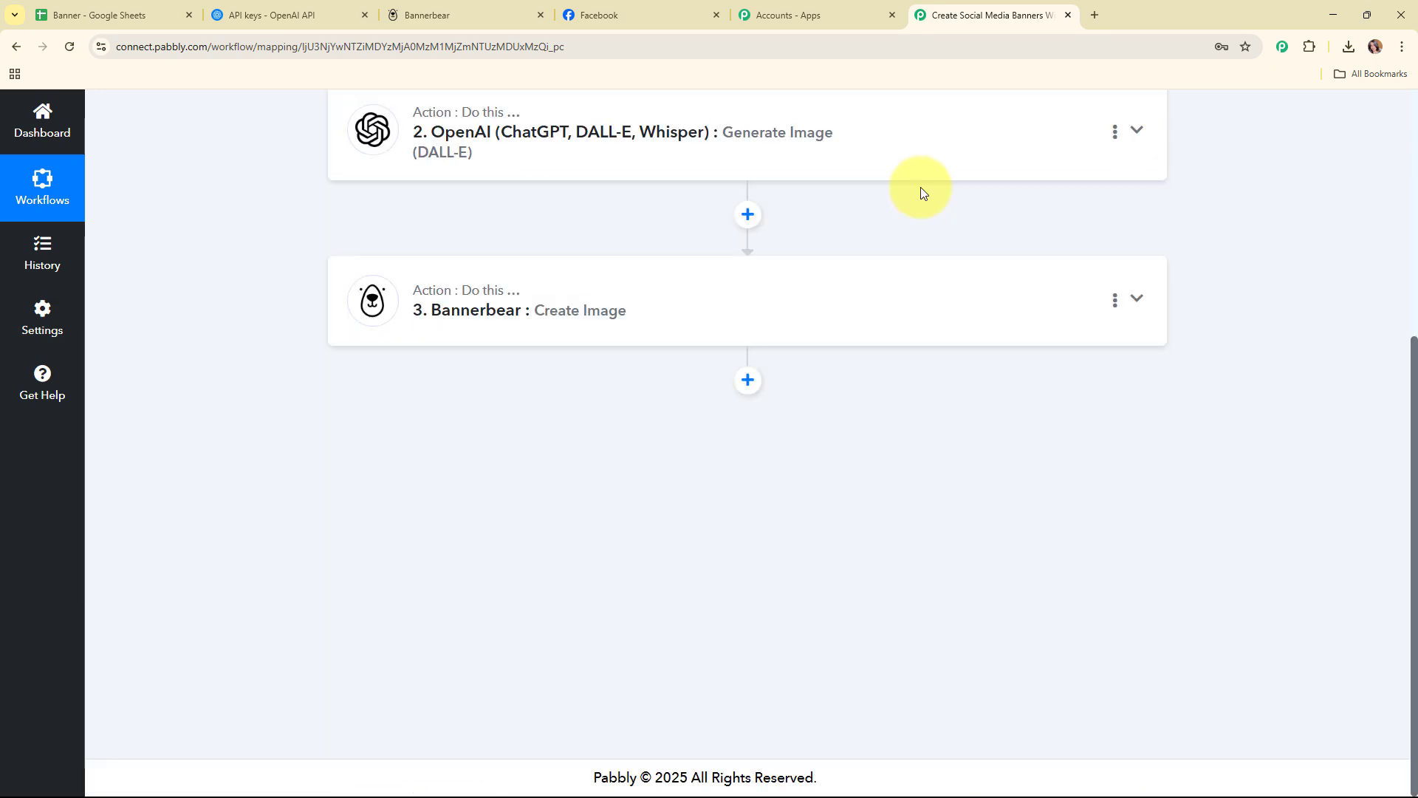
{"action": "left_click", "coordinate": [745, 391]}
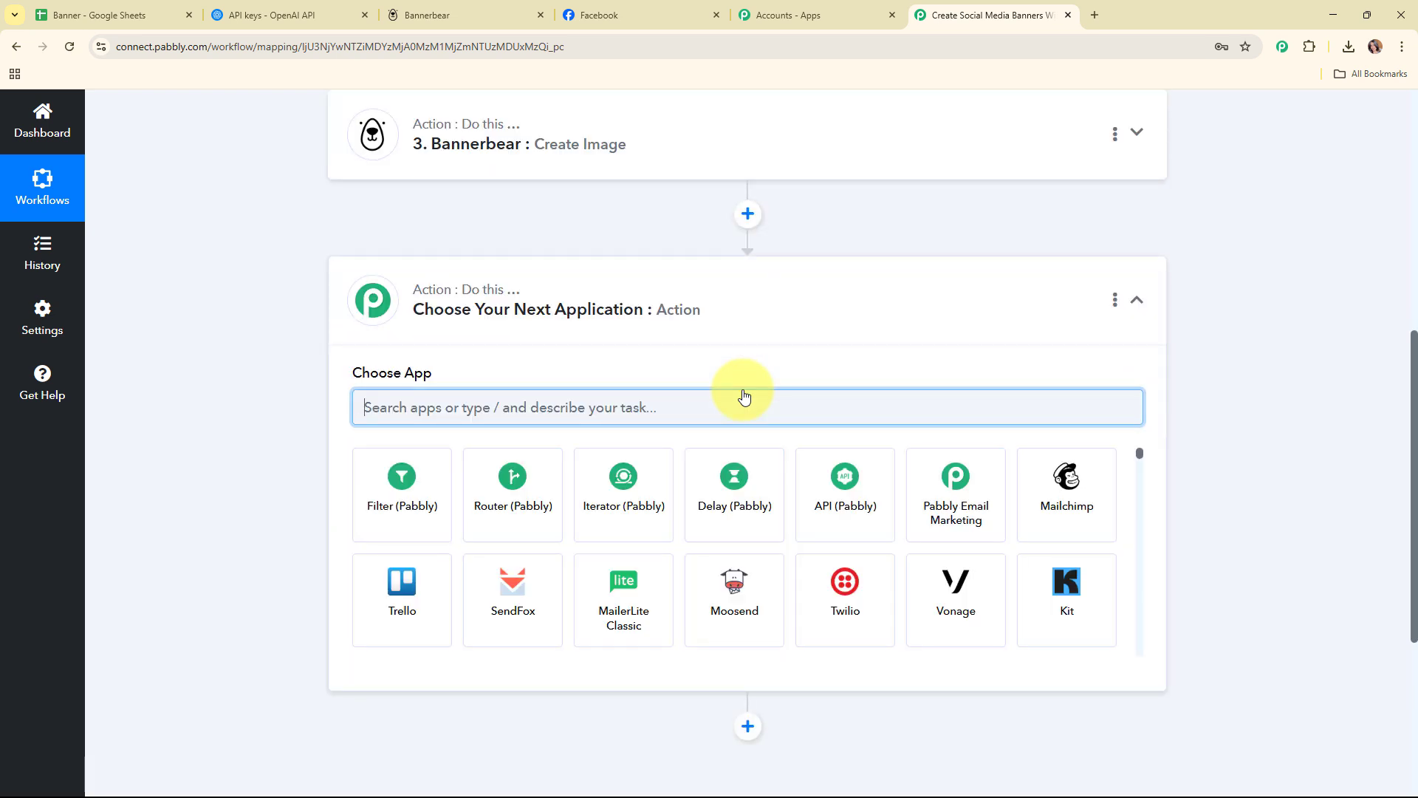
{"action": "type", "text": "de"}
{"action": "left_click", "coordinate": [408, 524]}
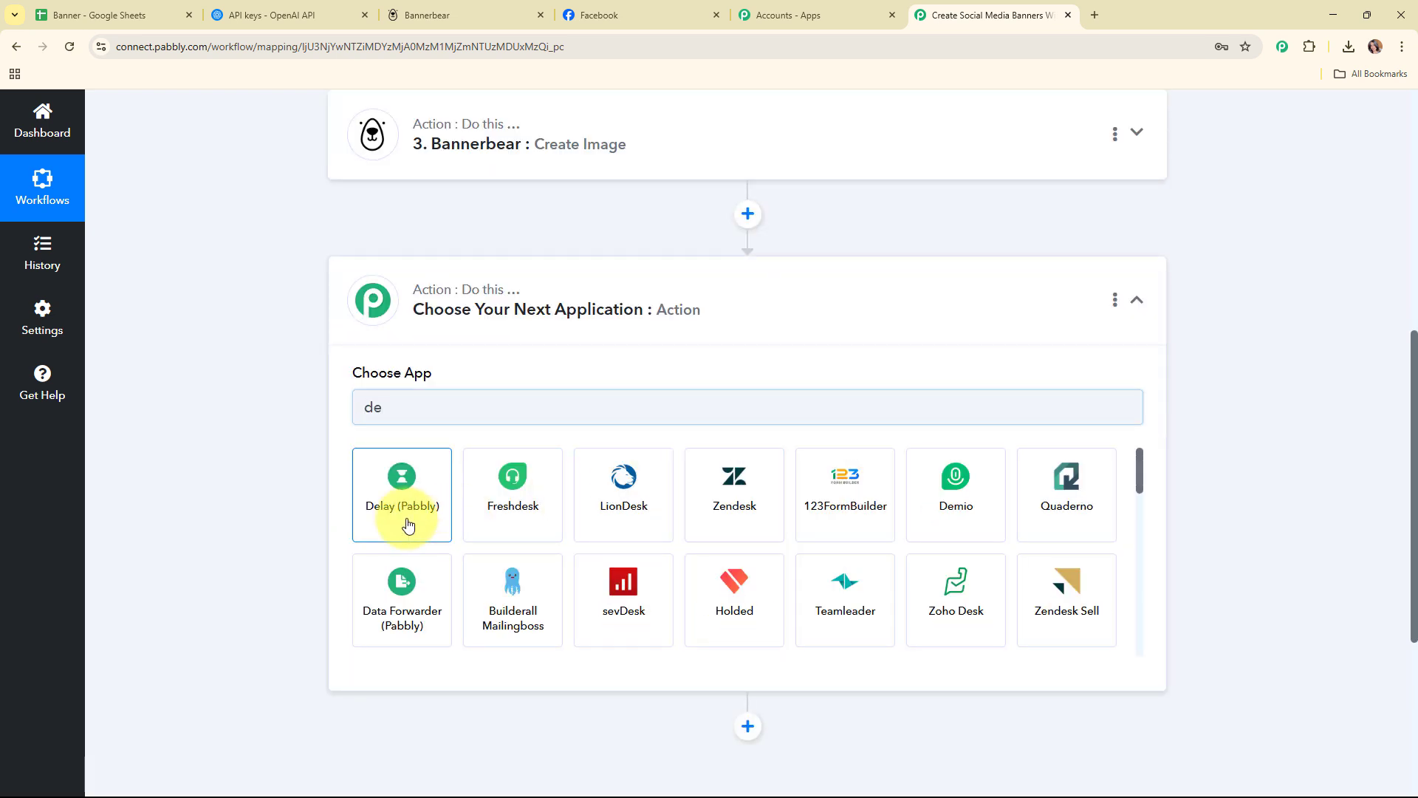
{"action": "left_click", "coordinate": [427, 487]}
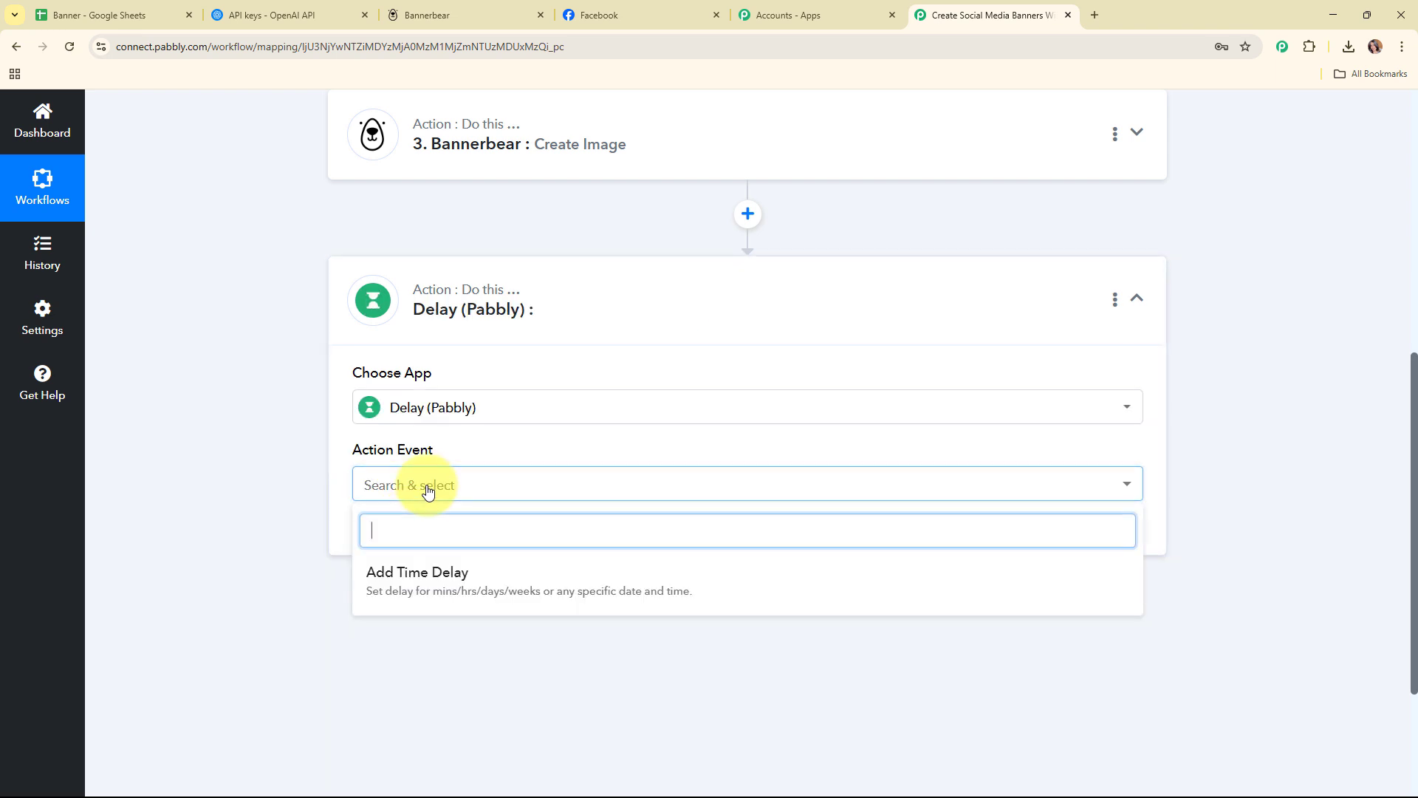
{"action": "left_click", "coordinate": [443, 568]}
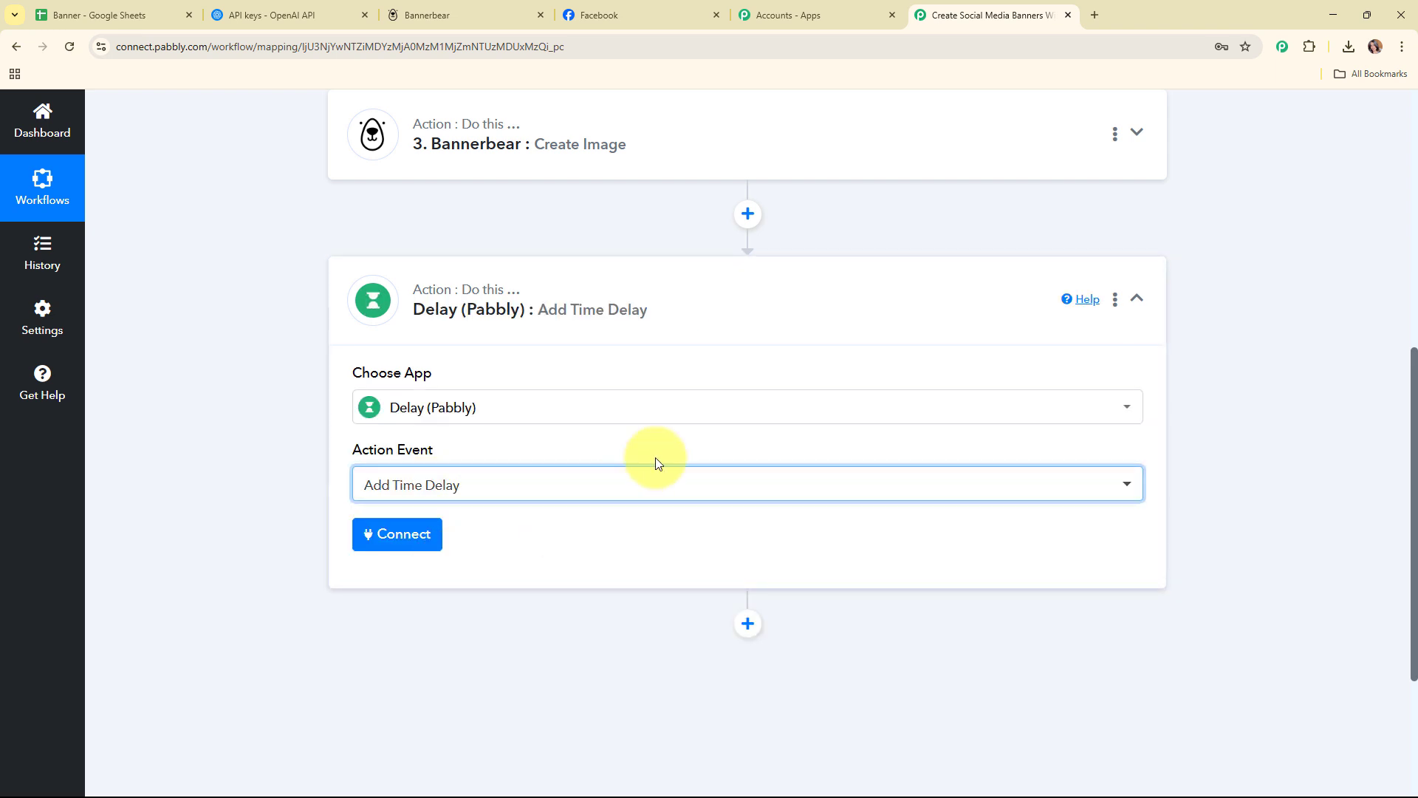
Connect the Delay action and check its options for how much delay to put in the workflow.
{"action": "left_click", "coordinate": [409, 550]}
{"action": "scroll", "coordinate": [1068, 475], "scroll_direction": "down", "scroll_amount": 3}
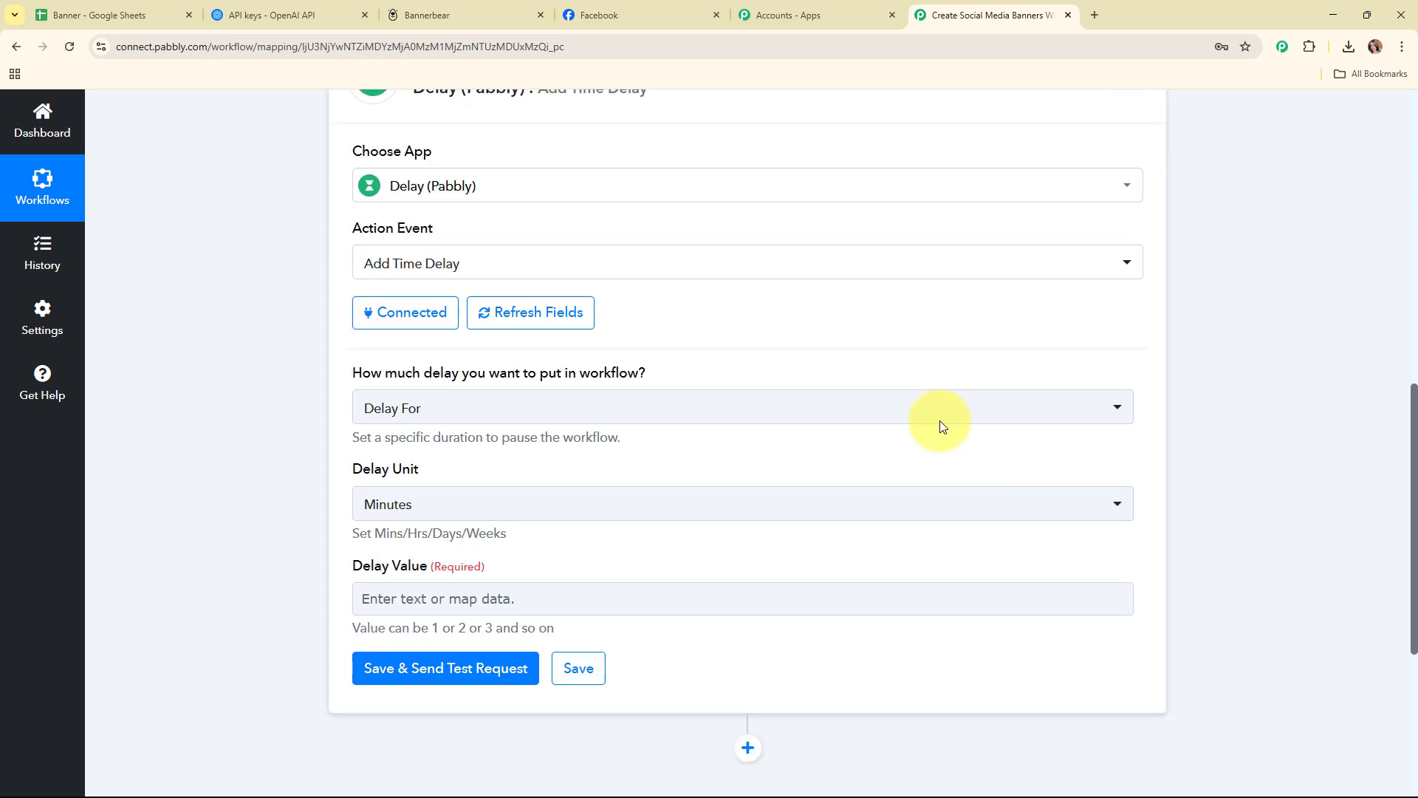
{"action": "left_click_drag", "start_coordinate": [355, 374], "coordinate": [693, 361]}
{"action": "left_click", "coordinate": [731, 457]}
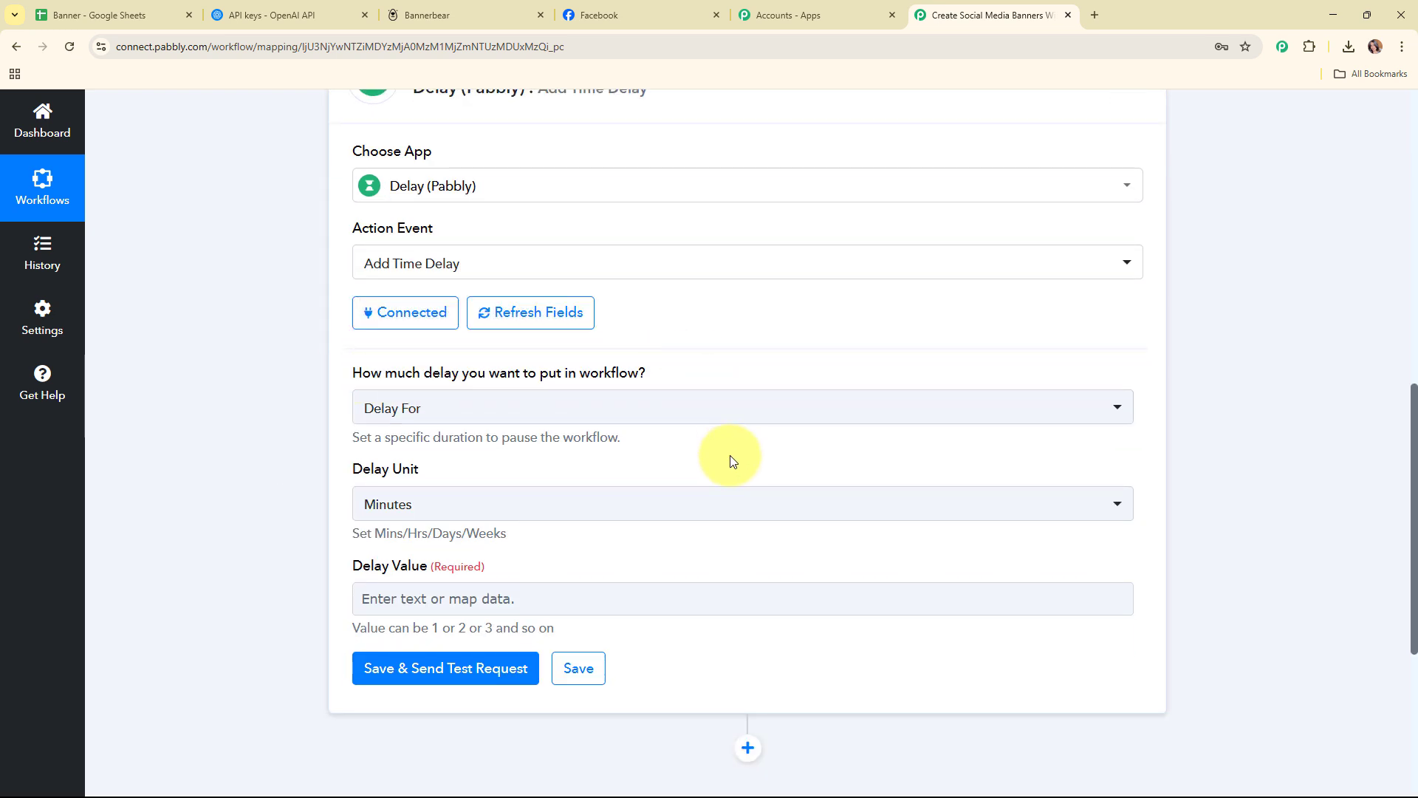
Set the Delay action to Delay For with Minutes as the delay unit and a delay value of 5.
{"action": "left_click", "coordinate": [412, 405]}
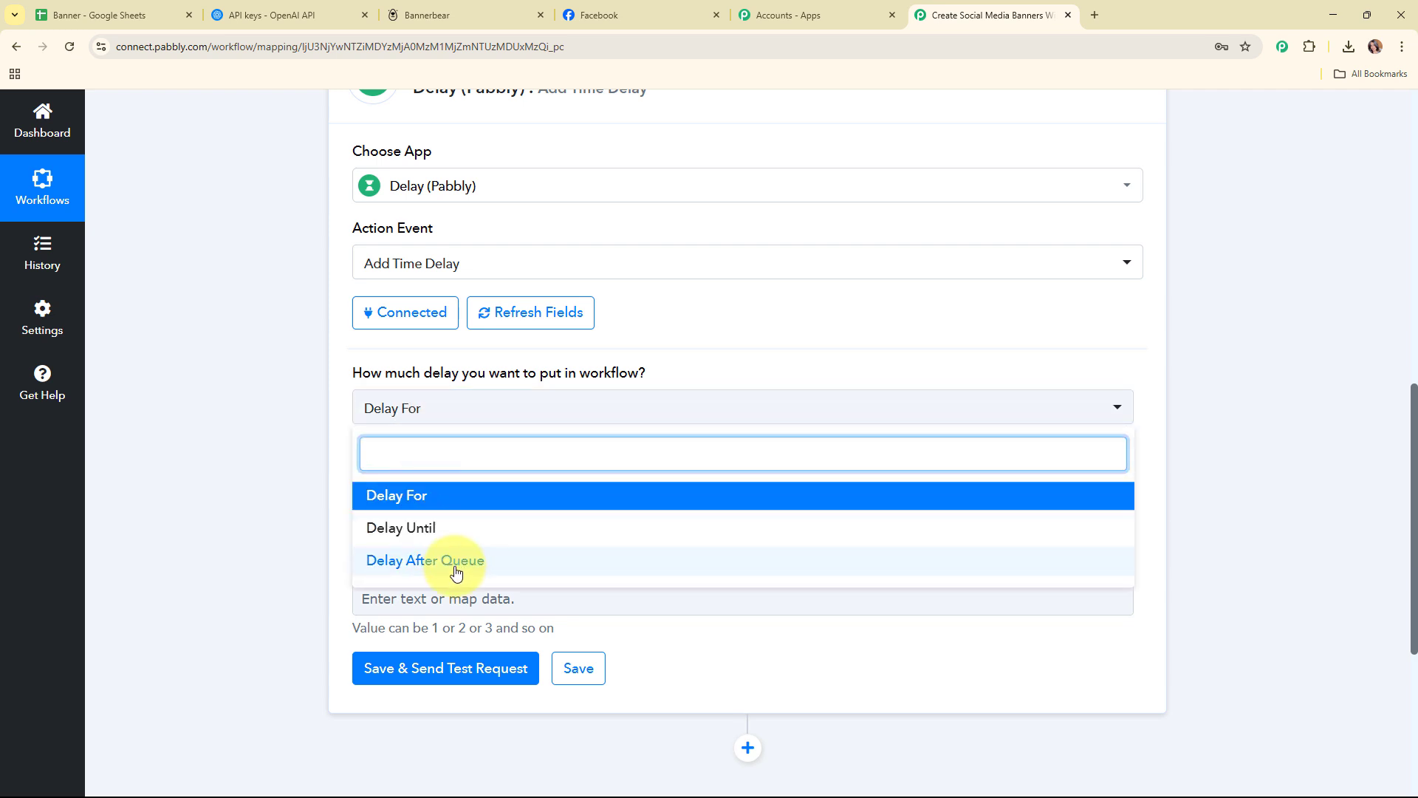
{"action": "left_click", "coordinate": [434, 412]}
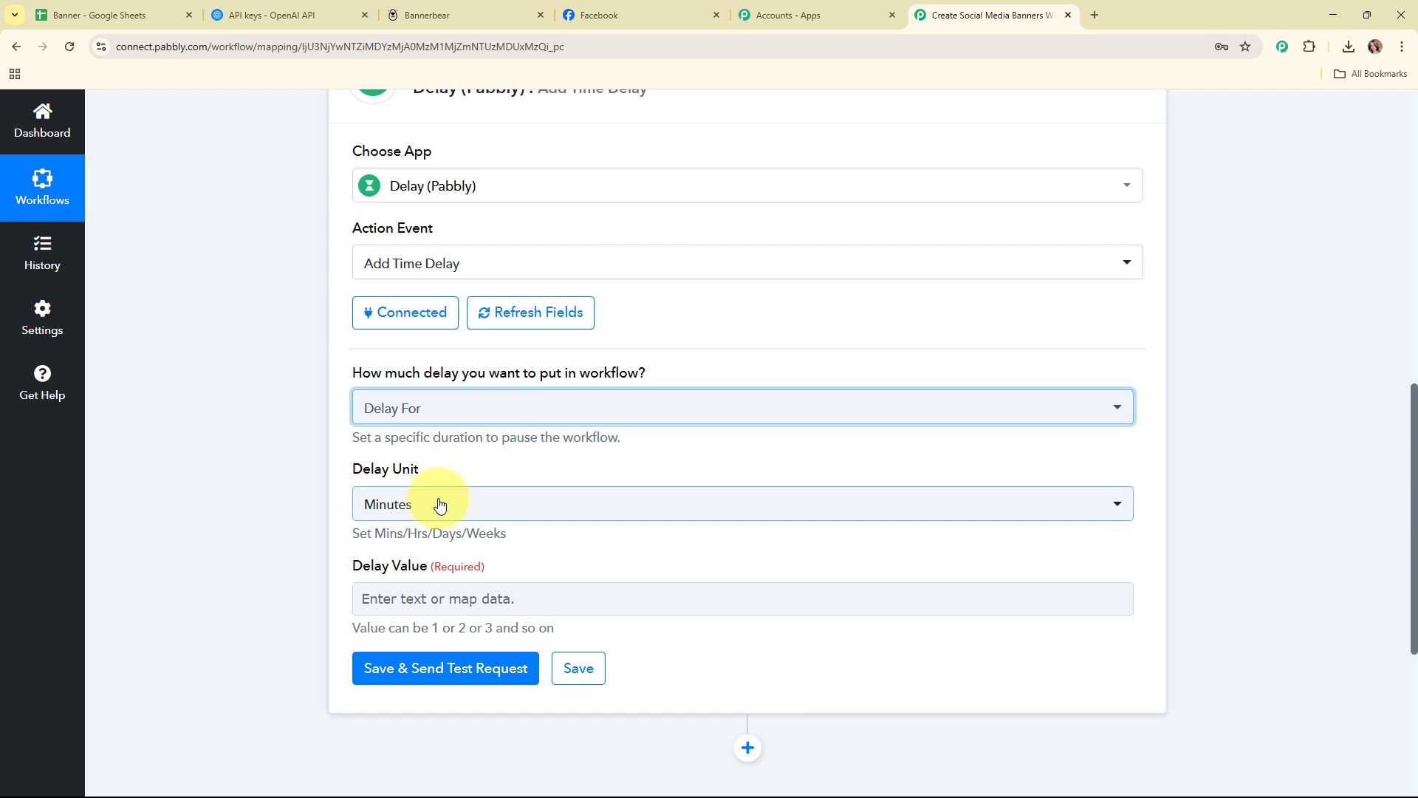
{"action": "left_click", "coordinate": [440, 509]}
{"action": "left_click", "coordinate": [445, 593]}
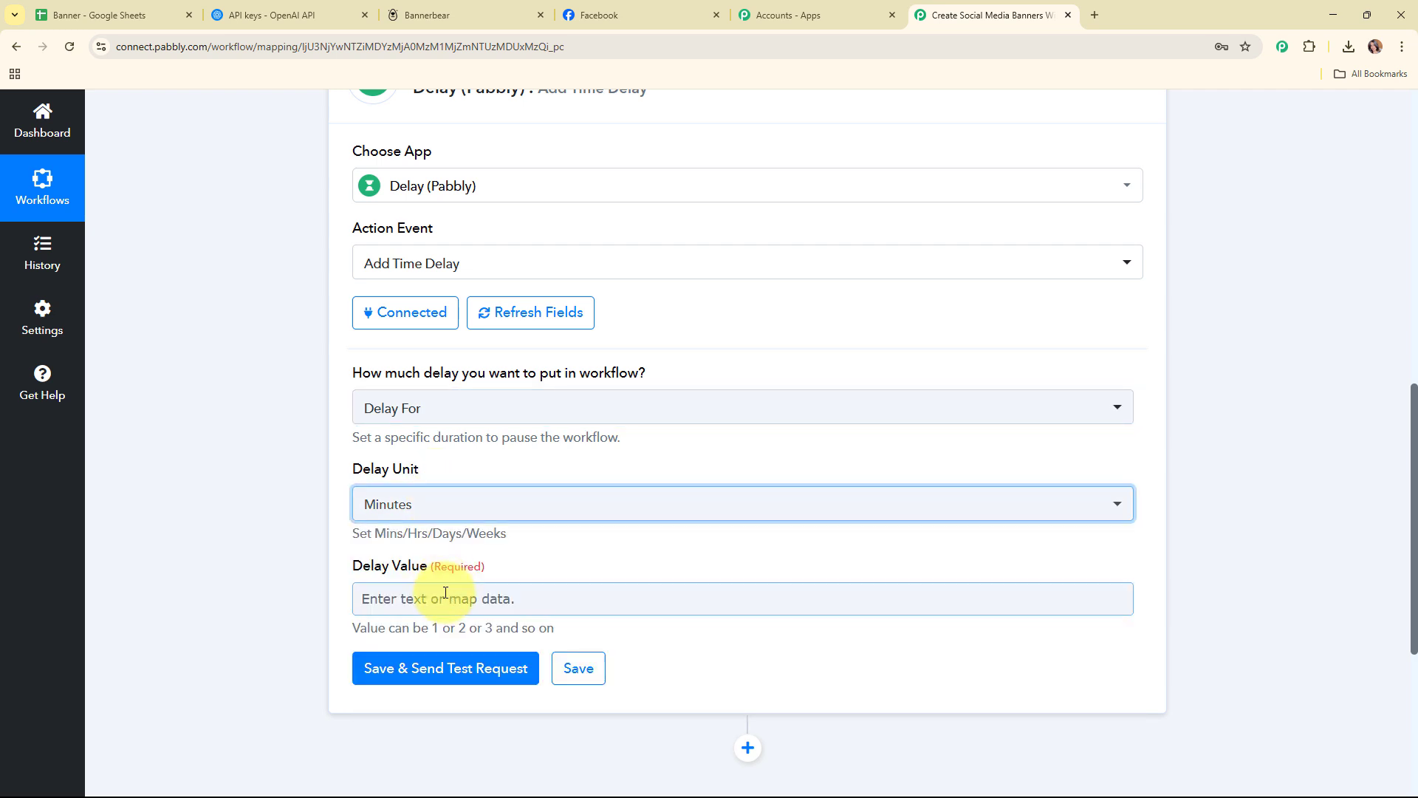
{"action": "left_click", "coordinate": [446, 595]}
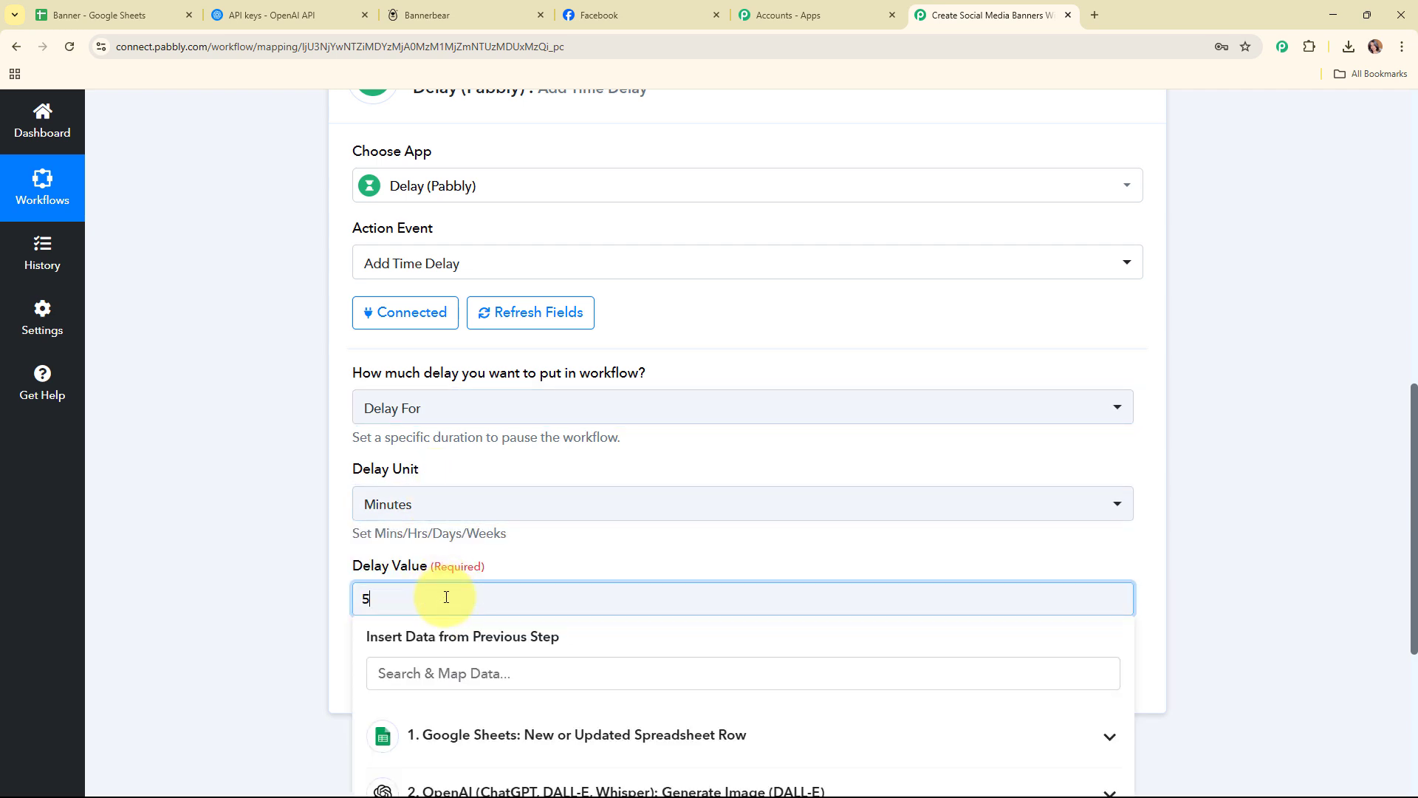
{"action": "left_click", "coordinate": [272, 525]}
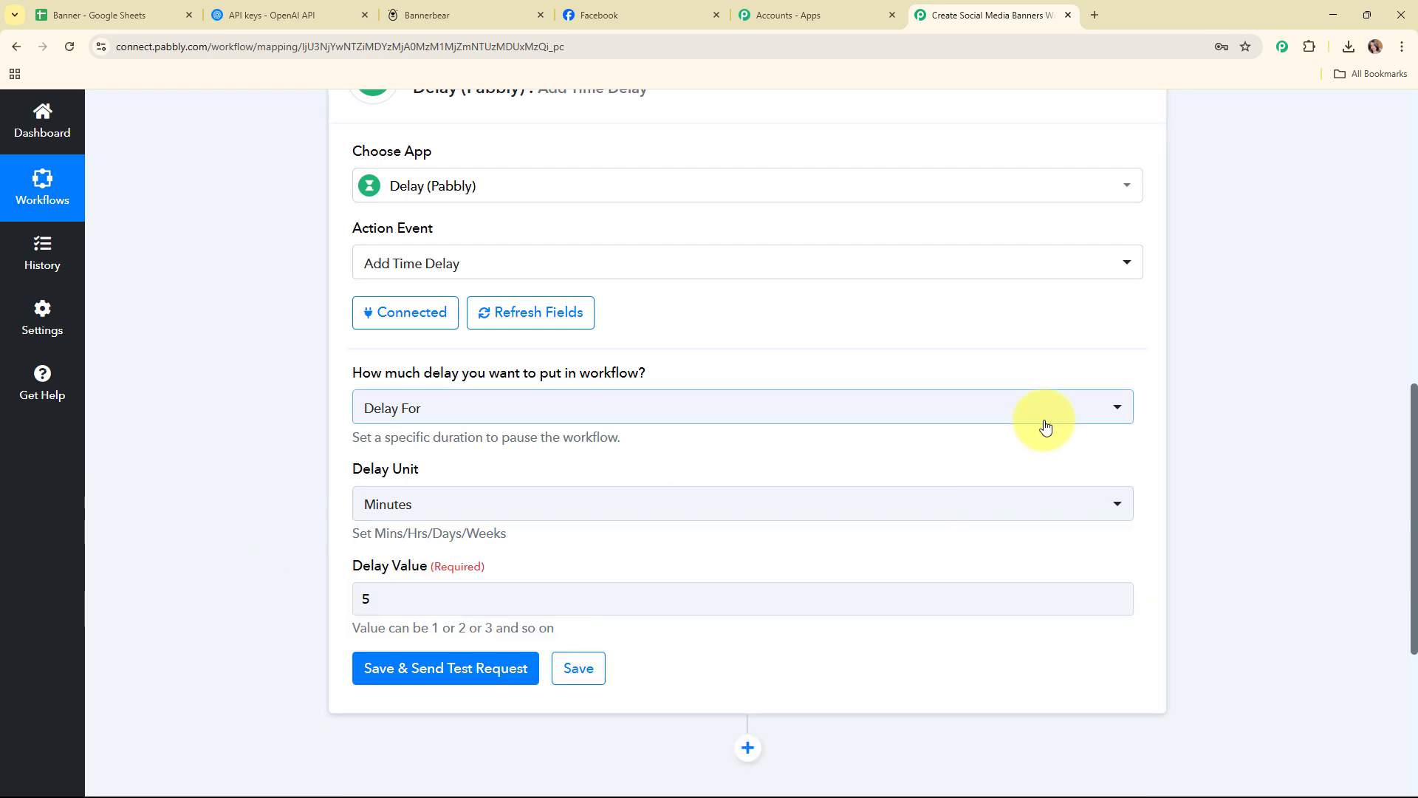
Save the Delay action, send a test request, and check the status and message in its response.
{"action": "scroll", "coordinate": [1319, 425], "scroll_direction": "down", "scroll_amount": 4}
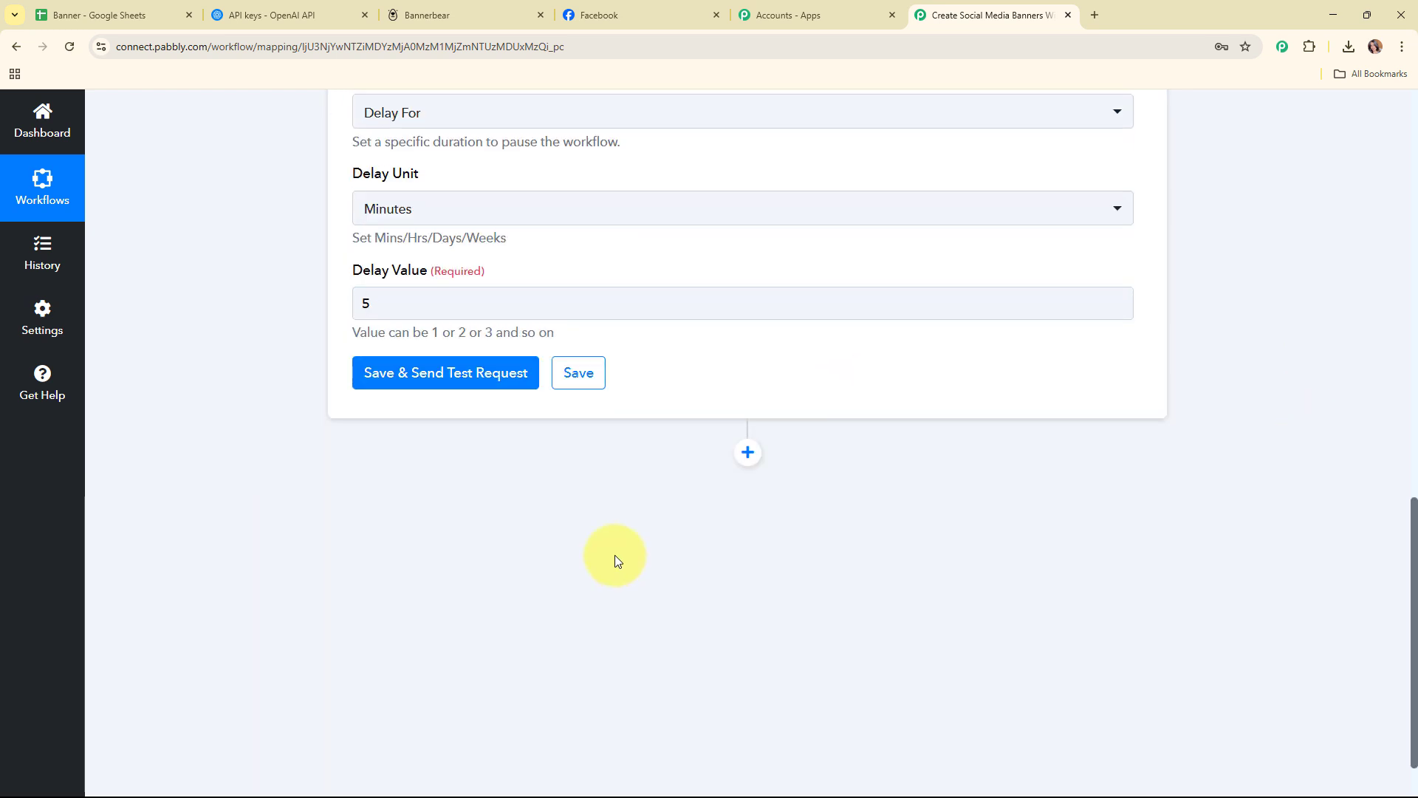
{"action": "left_click", "coordinate": [432, 375]}
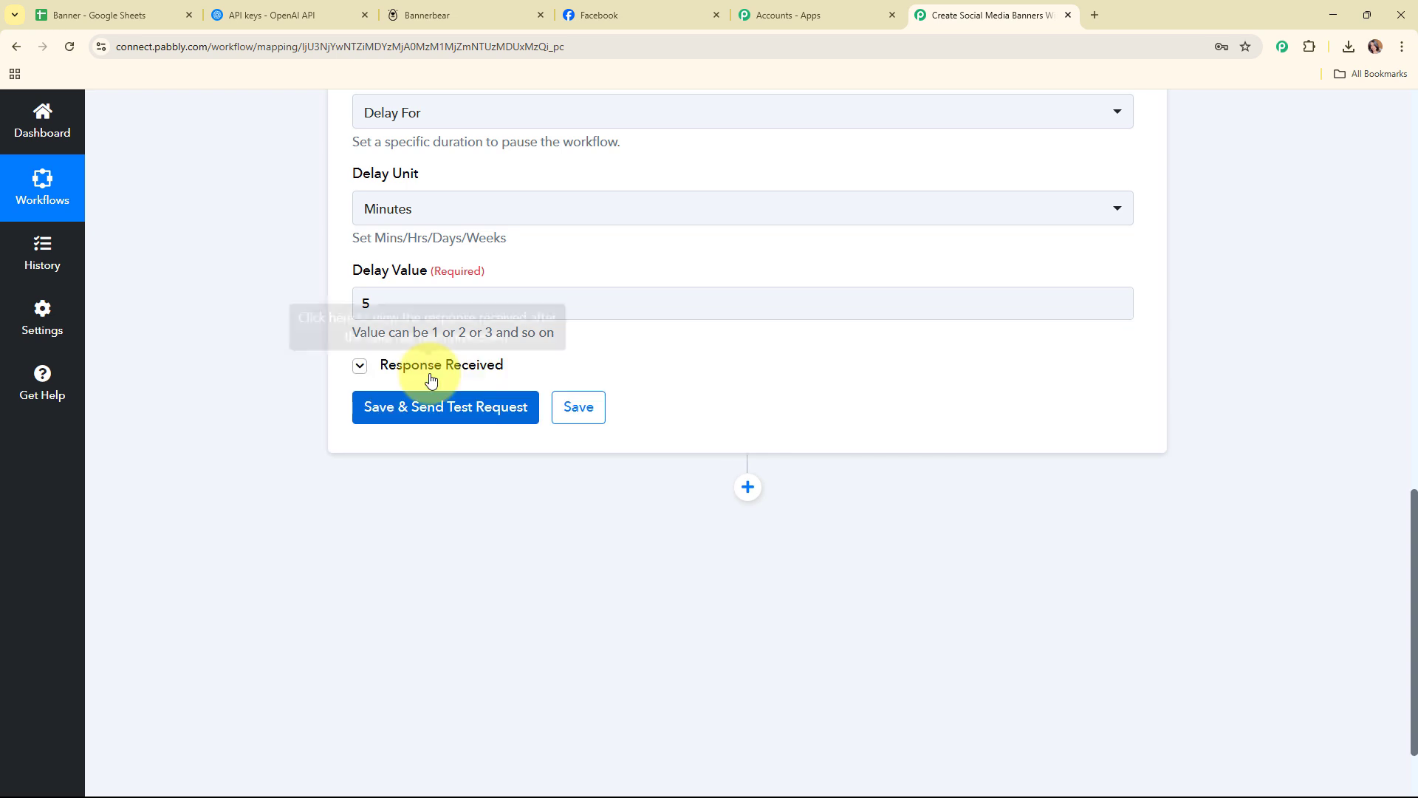
{"action": "scroll", "coordinate": [1167, 388], "scroll_direction": "down", "scroll_amount": 2}
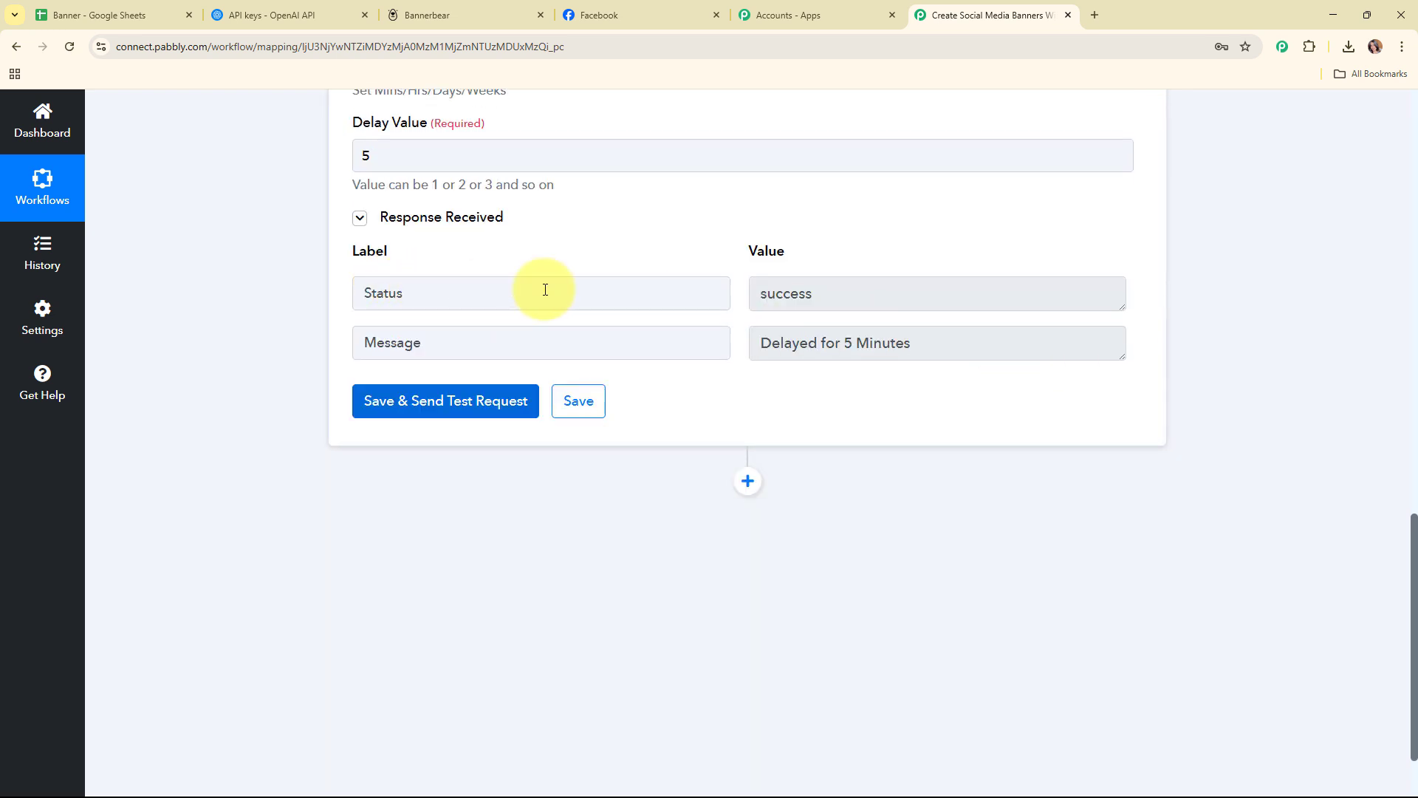
{"action": "left_click_drag", "start_coordinate": [880, 289], "coordinate": [741, 289]}
{"action": "left_click_drag", "start_coordinate": [919, 343], "coordinate": [750, 373]}
{"action": "left_click", "coordinate": [802, 411]}
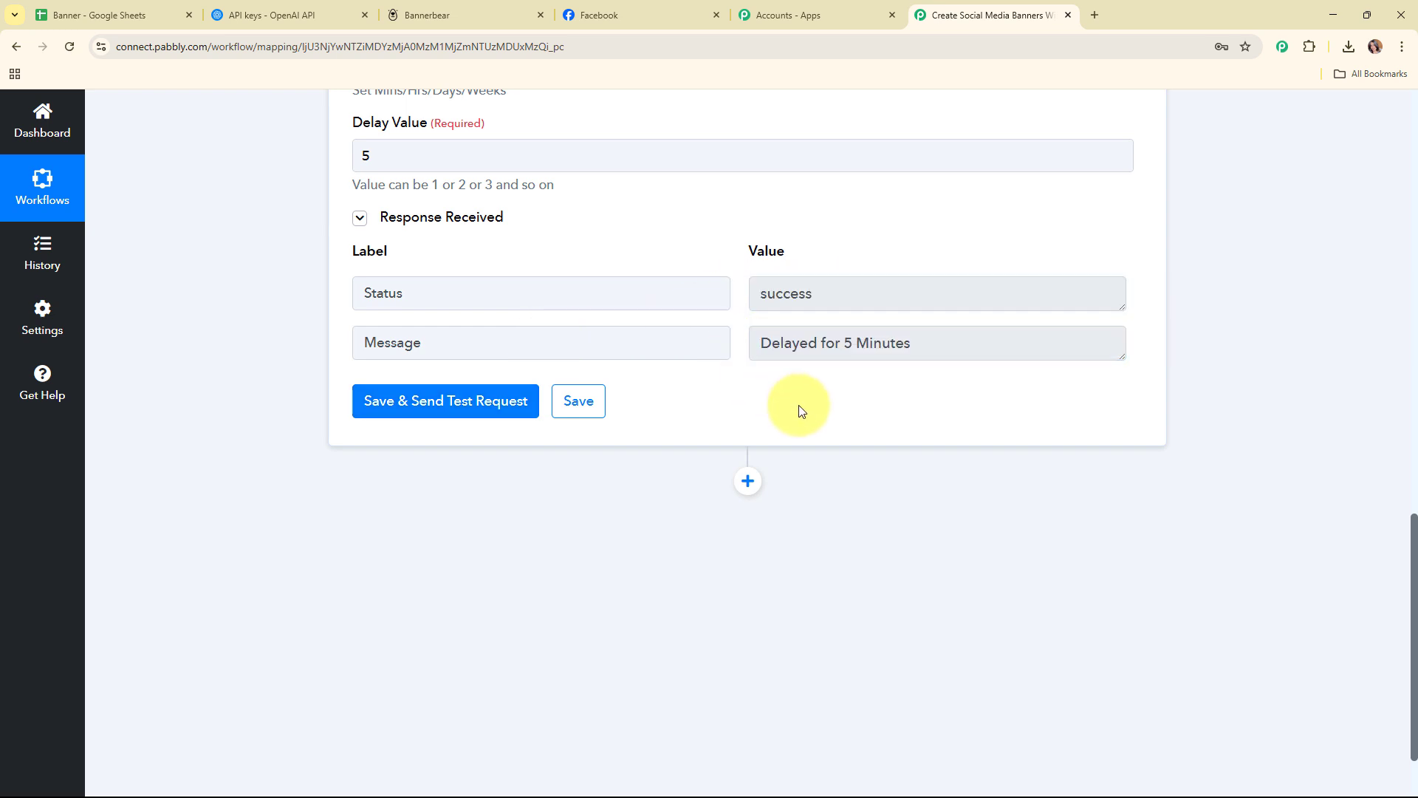
Collapse the Delay action and add a Bannerbear action after it with the Retrieve Image event.
{"action": "scroll", "coordinate": [1234, 373], "scroll_direction": "up", "scroll_amount": 12}
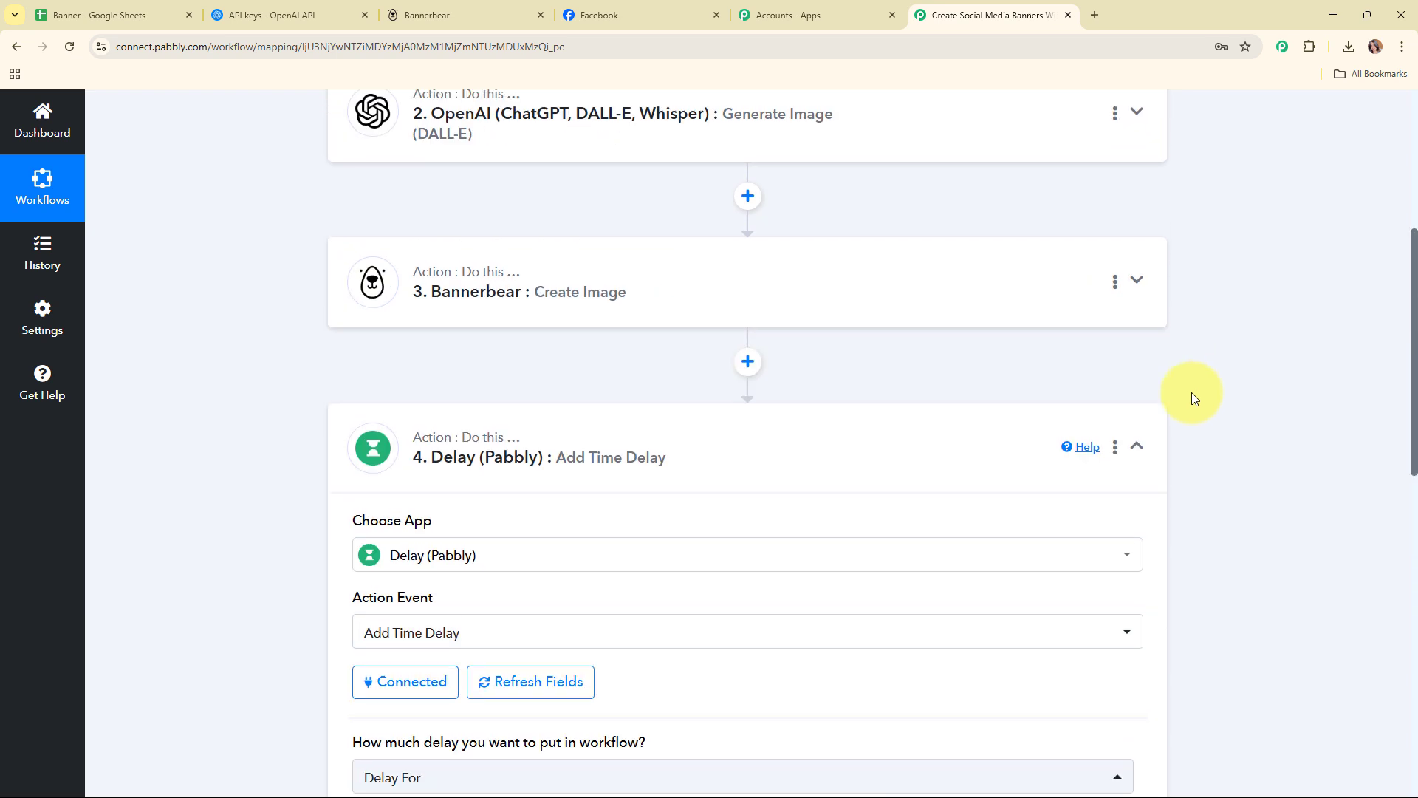
{"action": "left_click", "coordinate": [1158, 446]}
{"action": "scroll", "coordinate": [975, 364], "scroll_direction": "up", "scroll_amount": 1}
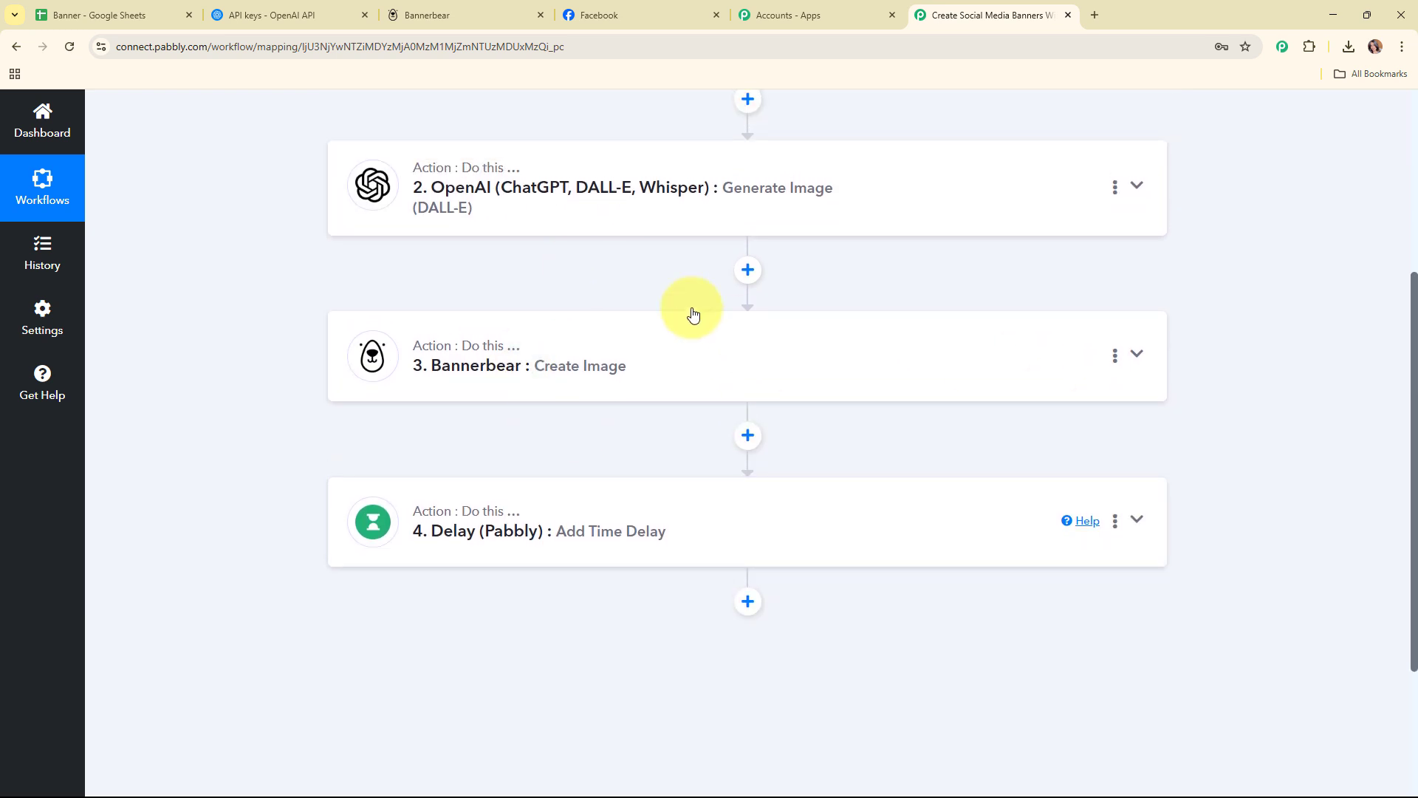
{"action": "scroll", "coordinate": [723, 402], "scroll_direction": "down", "scroll_amount": 3}
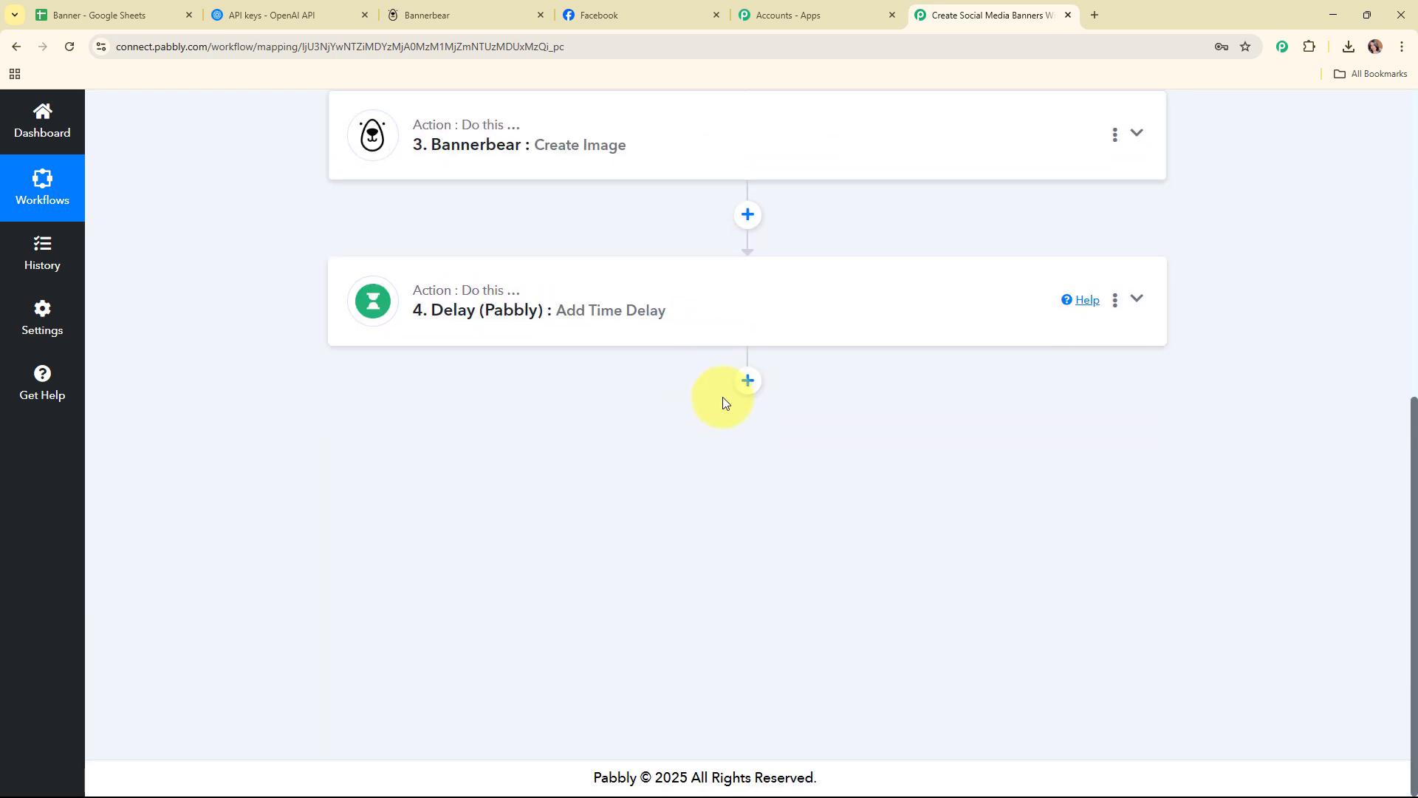
{"action": "left_click", "coordinate": [748, 380]}
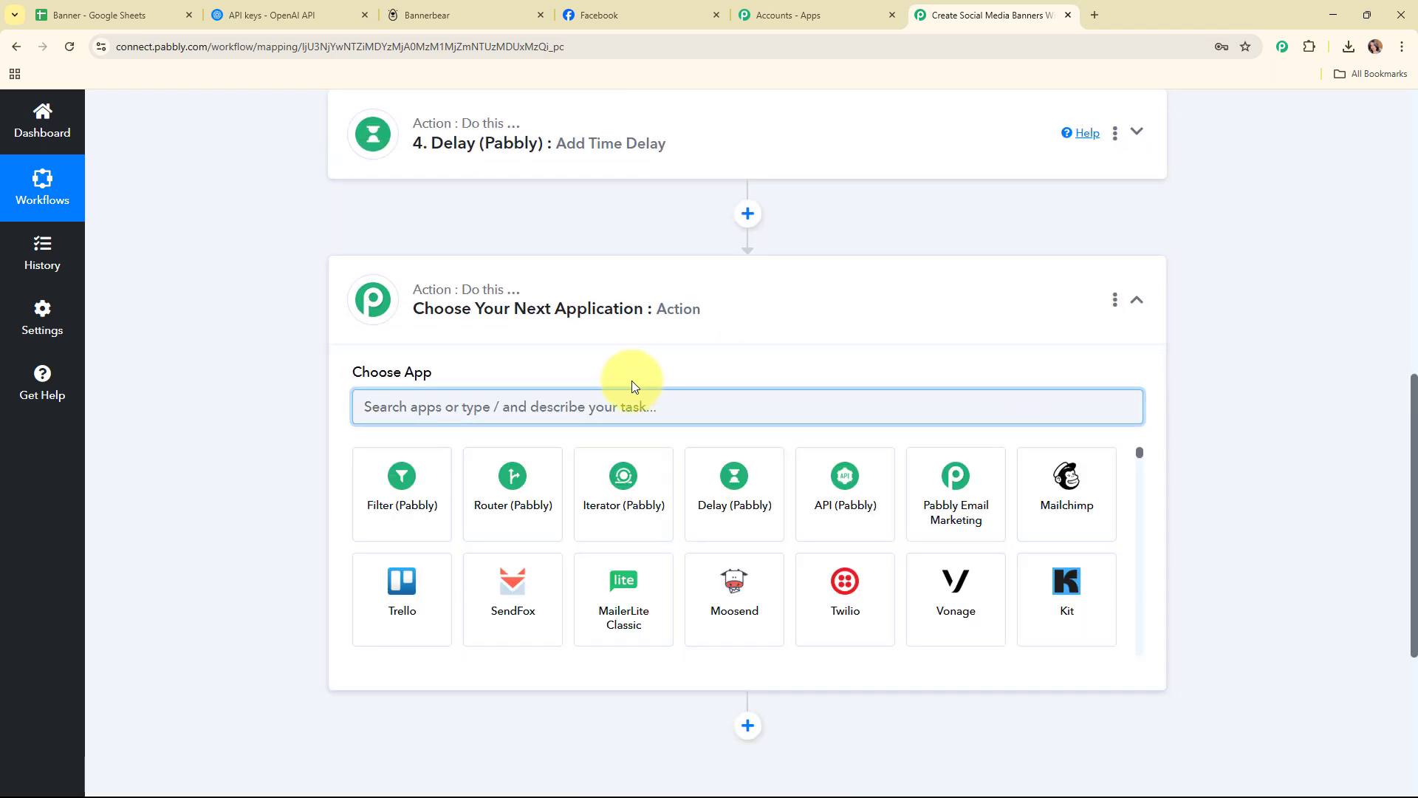
{"action": "type", "text": "bann"}
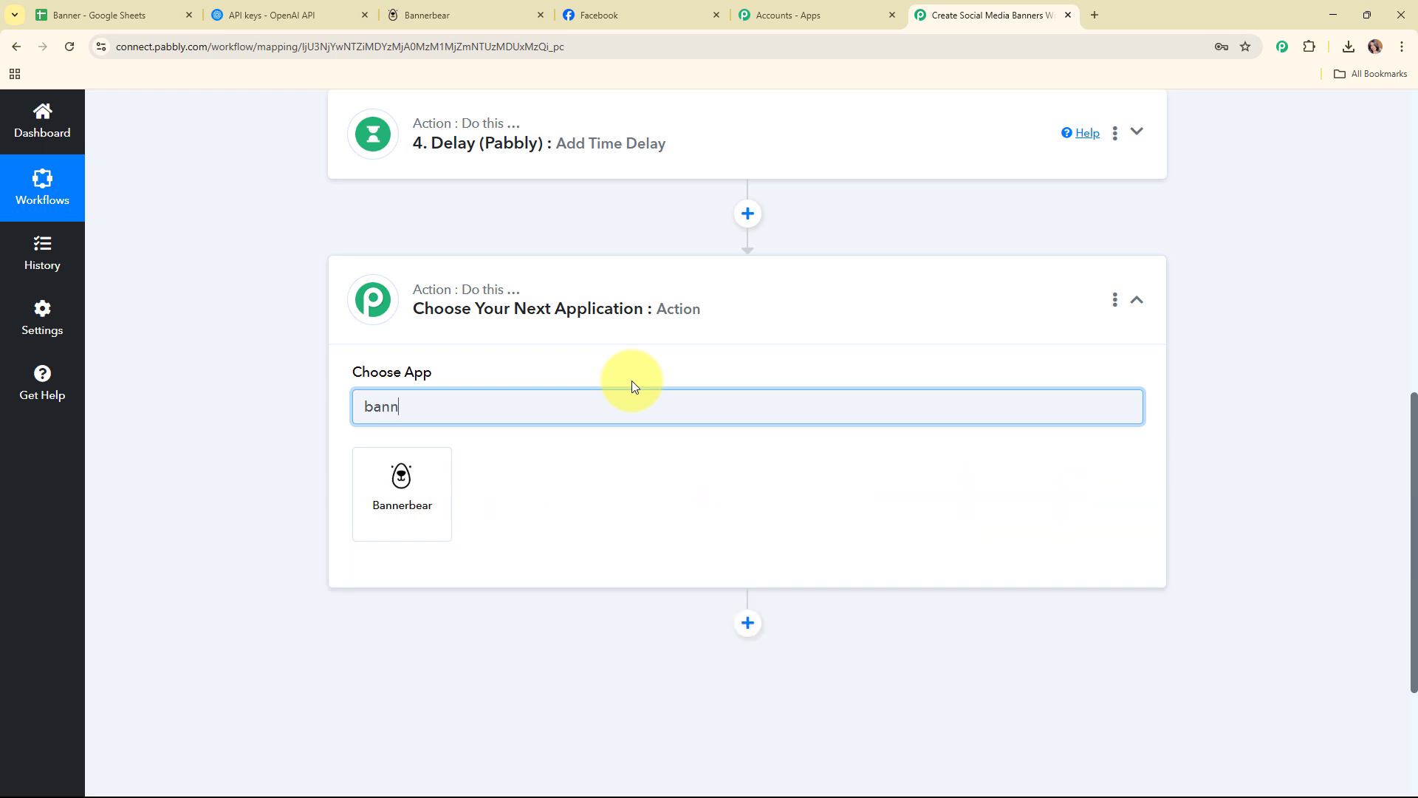
{"action": "left_click", "coordinate": [402, 490]}
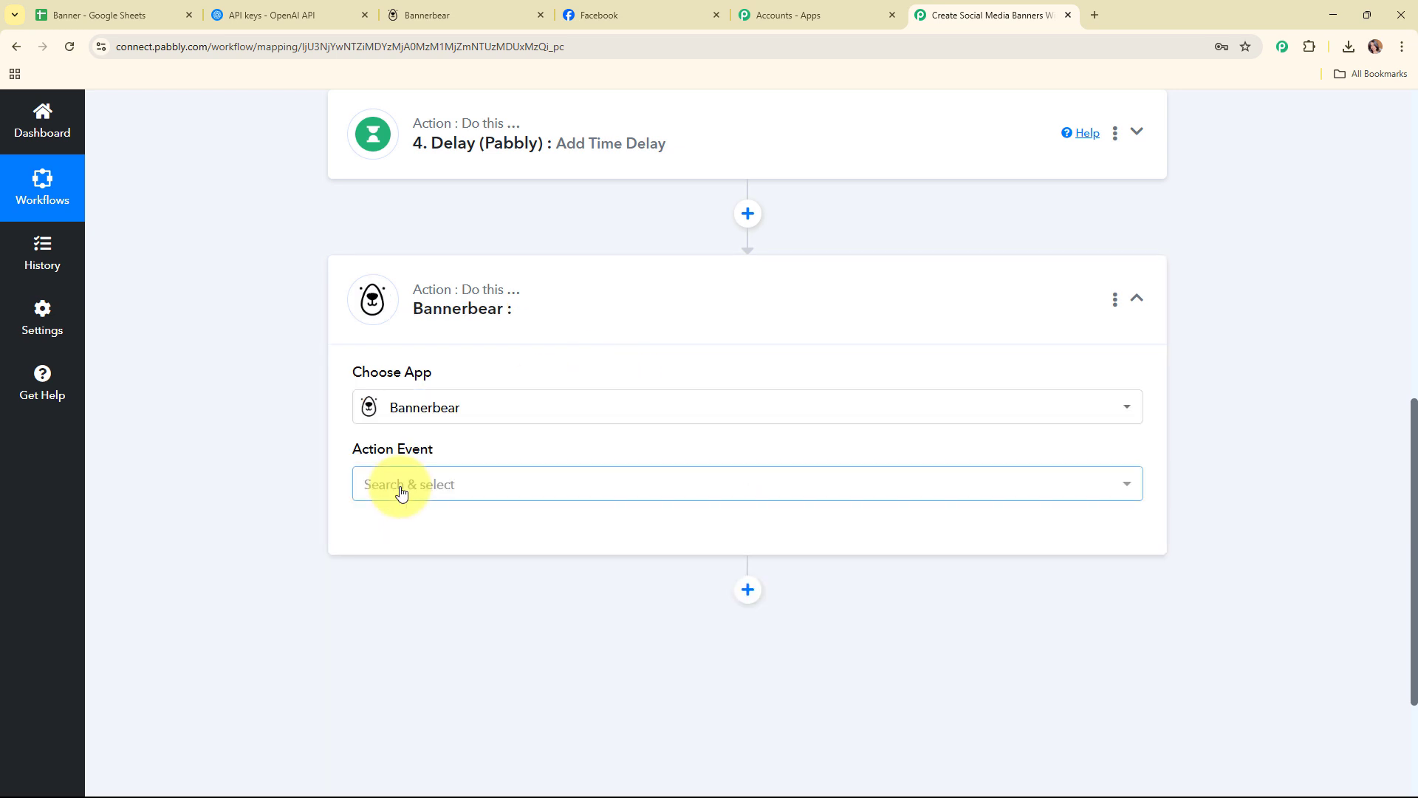
{"action": "left_click", "coordinate": [401, 487]}
{"action": "left_click", "coordinate": [397, 404]}
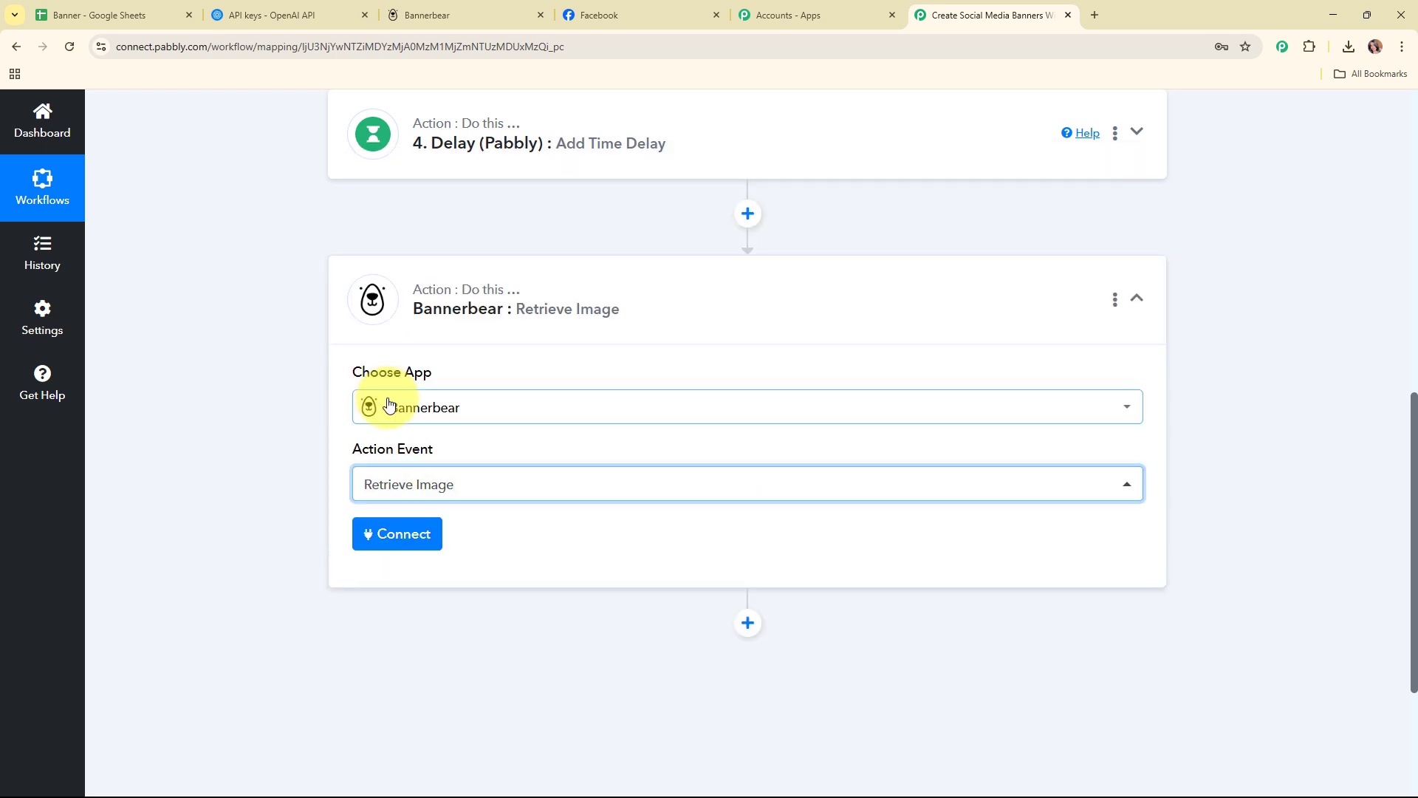
Connect the Retrieve Image action using the existing connection Bannerbear #2.
{"action": "left_click", "coordinate": [385, 534]}
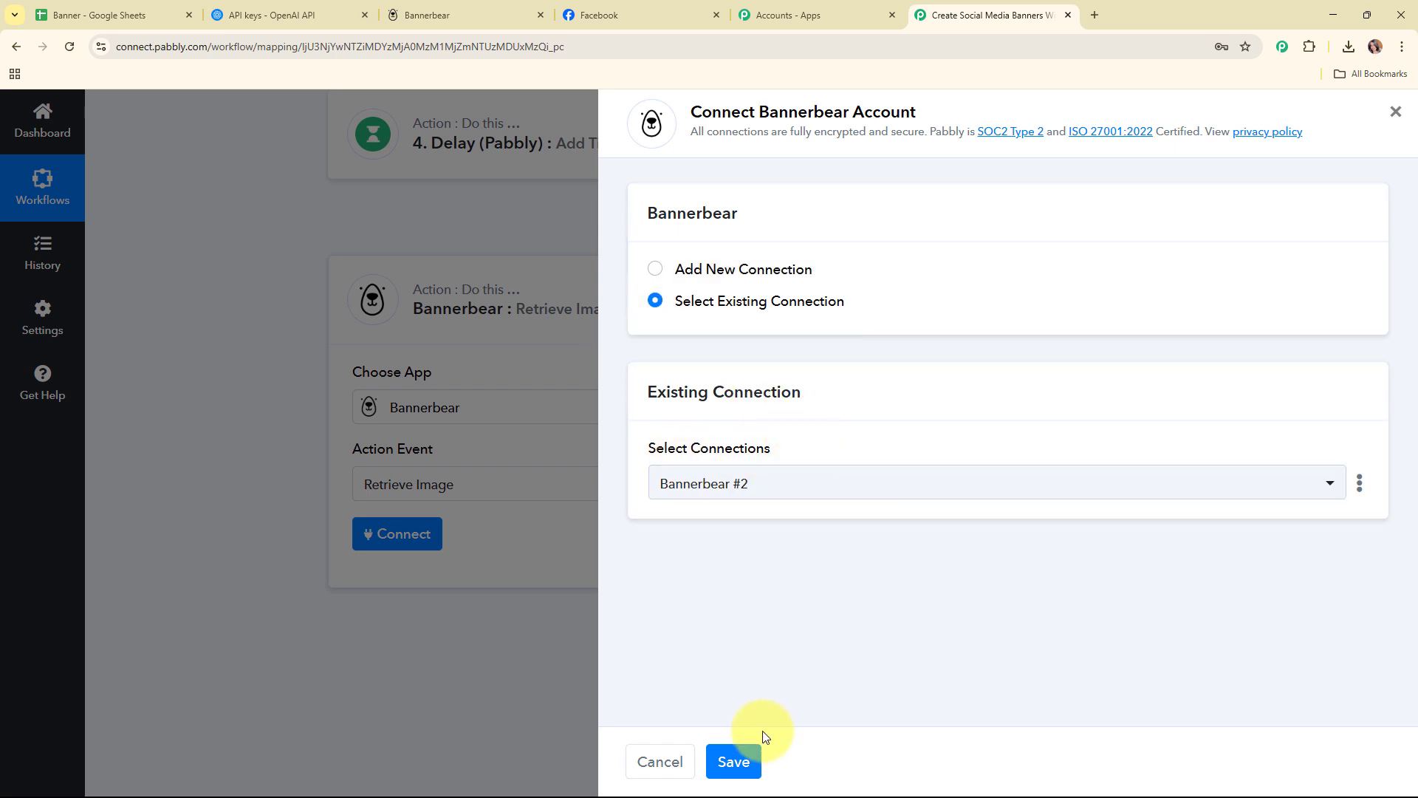
{"action": "left_click", "coordinate": [750, 753]}
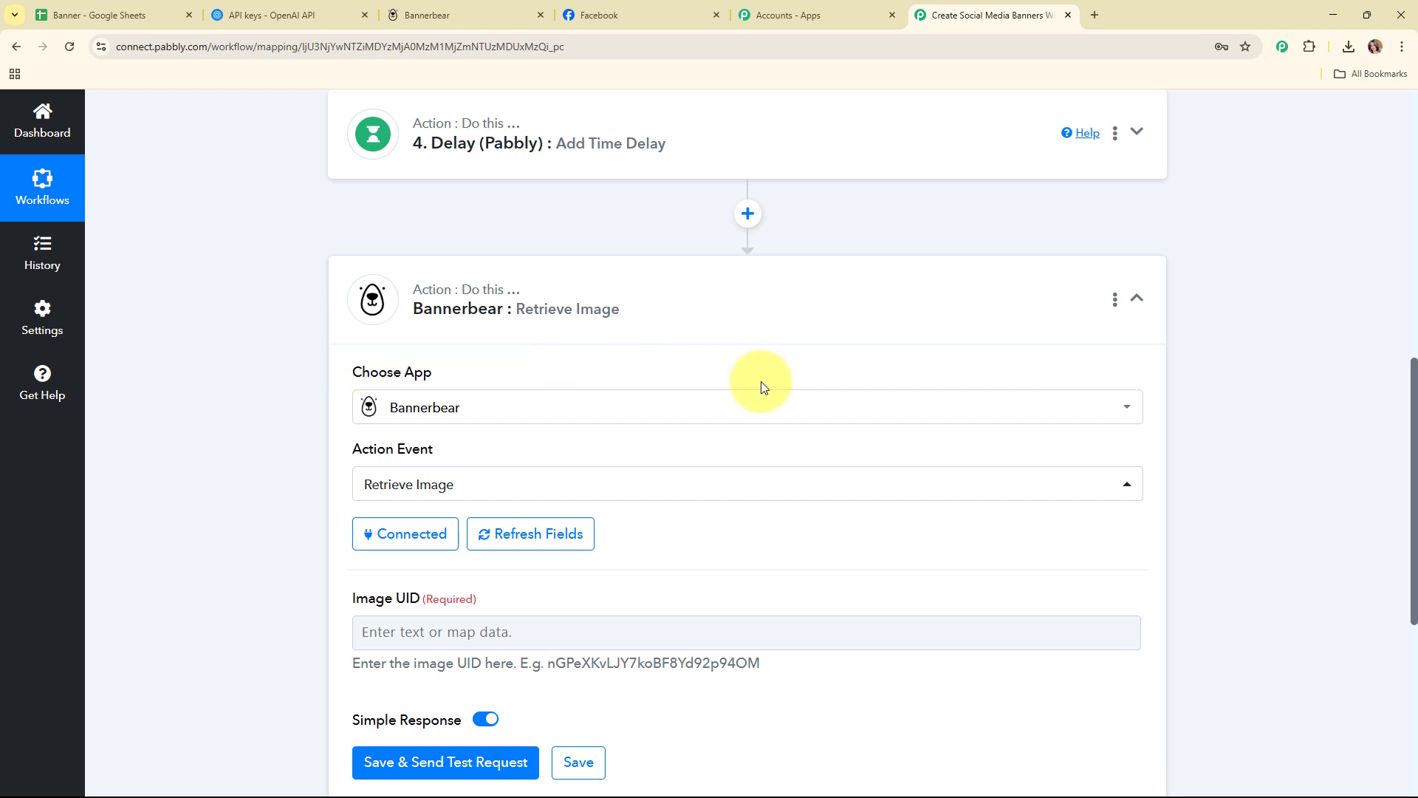
{"action": "scroll", "coordinate": [761, 381], "scroll_direction": "down", "scroll_amount": 5}
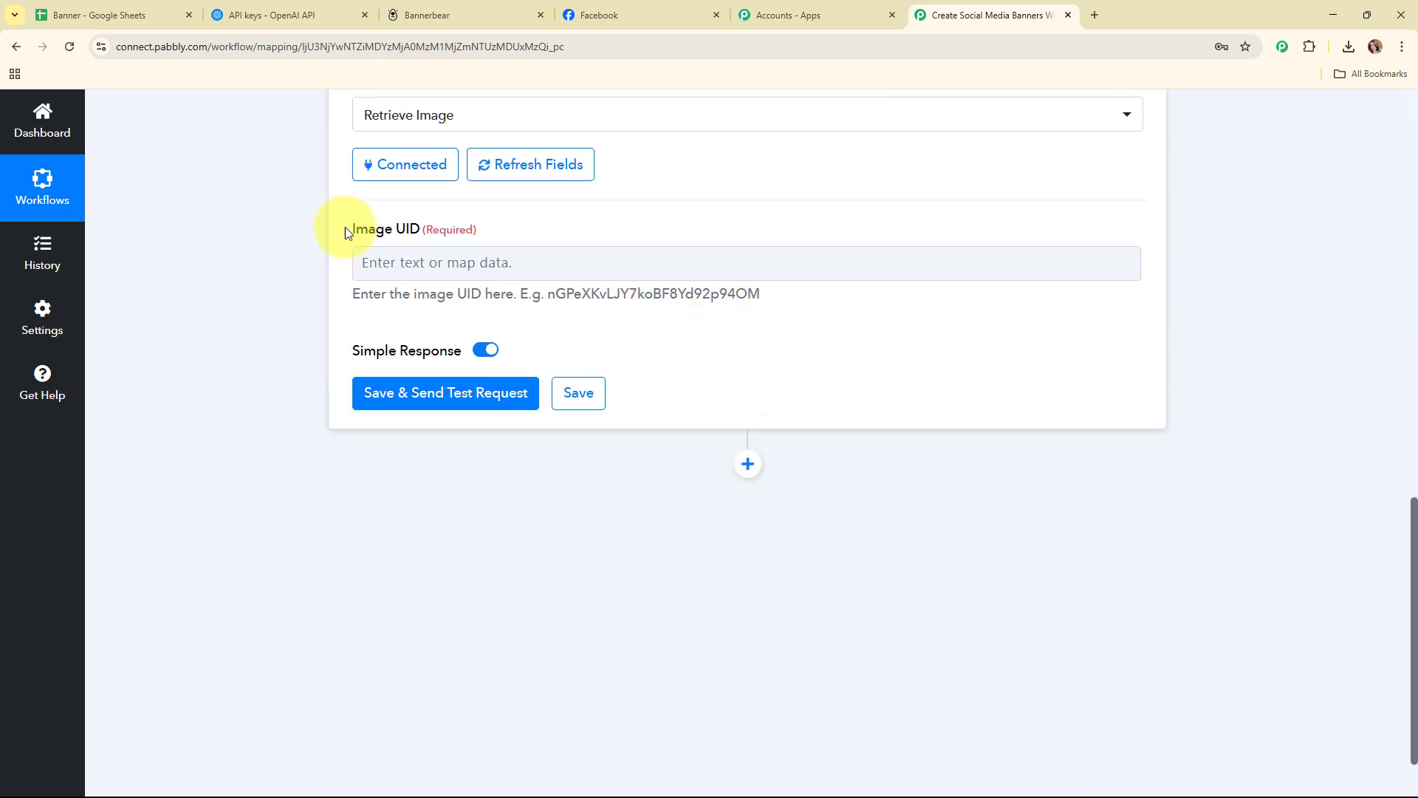
Map the Uid from the Bannerbear Create Image response into the required Image UID field.
{"action": "left_click_drag", "start_coordinate": [345, 228], "coordinate": [490, 228]}
{"action": "left_click", "coordinate": [700, 272]}
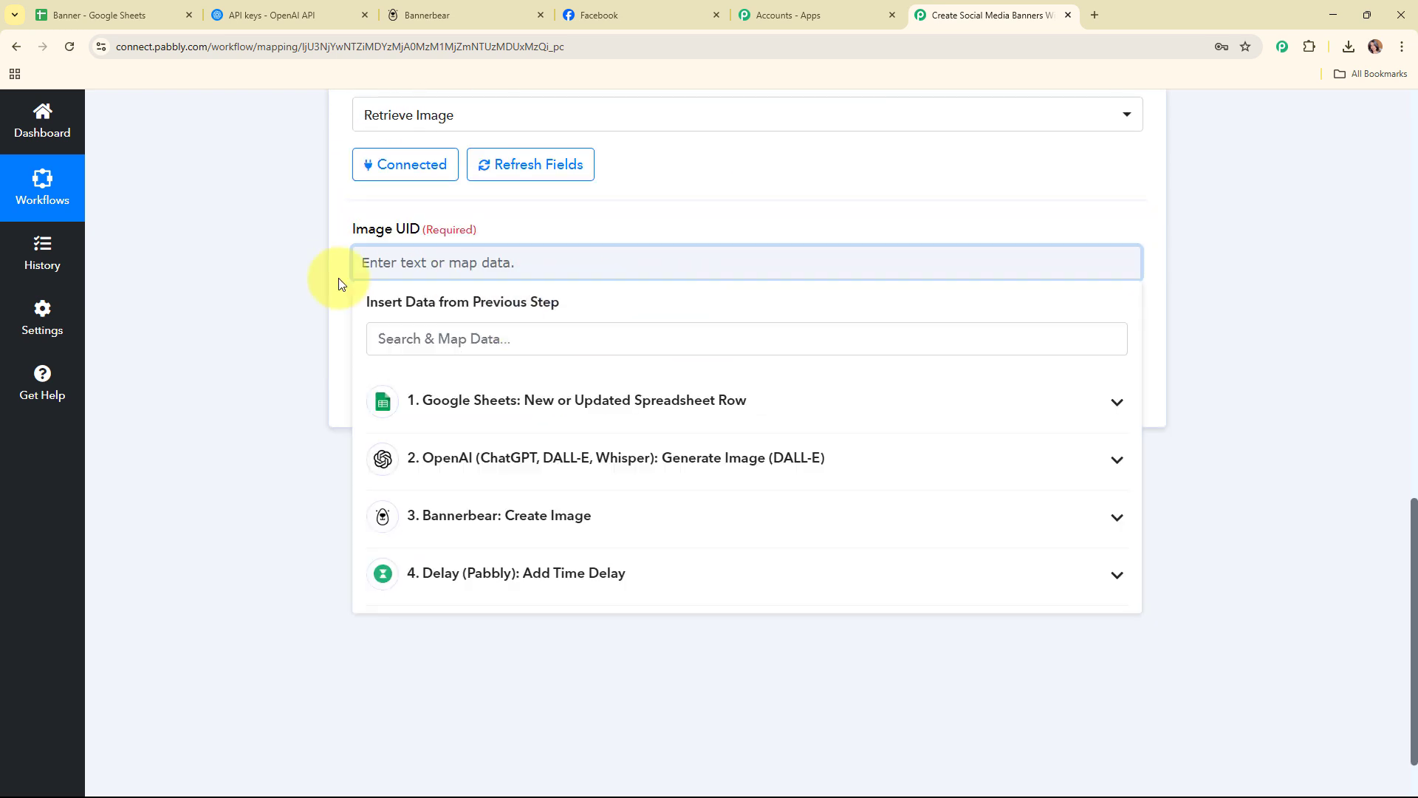
{"action": "scroll", "coordinate": [557, 452], "scroll_direction": "down", "scroll_amount": 2}
{"action": "left_click", "coordinate": [538, 490]}
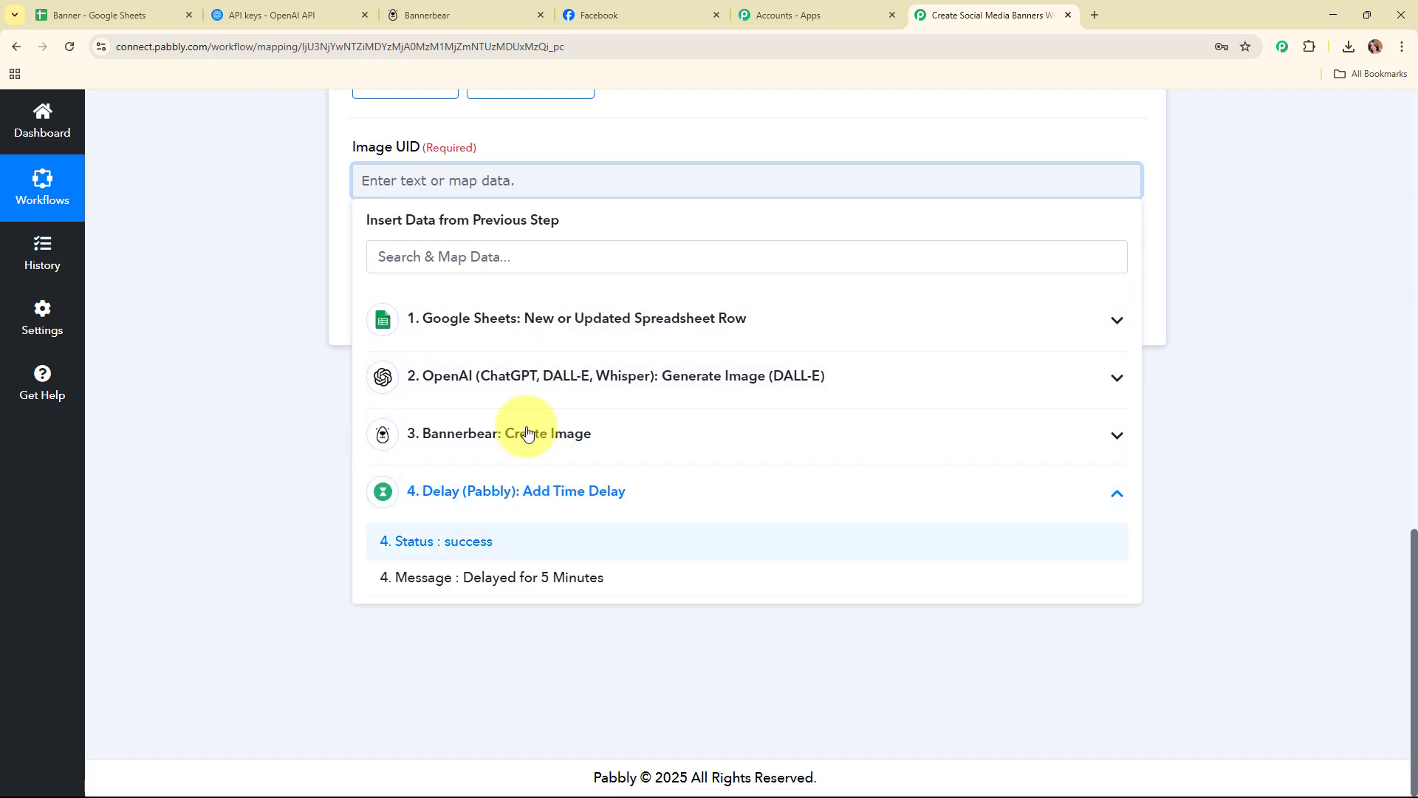
{"action": "left_click", "coordinate": [527, 433]}
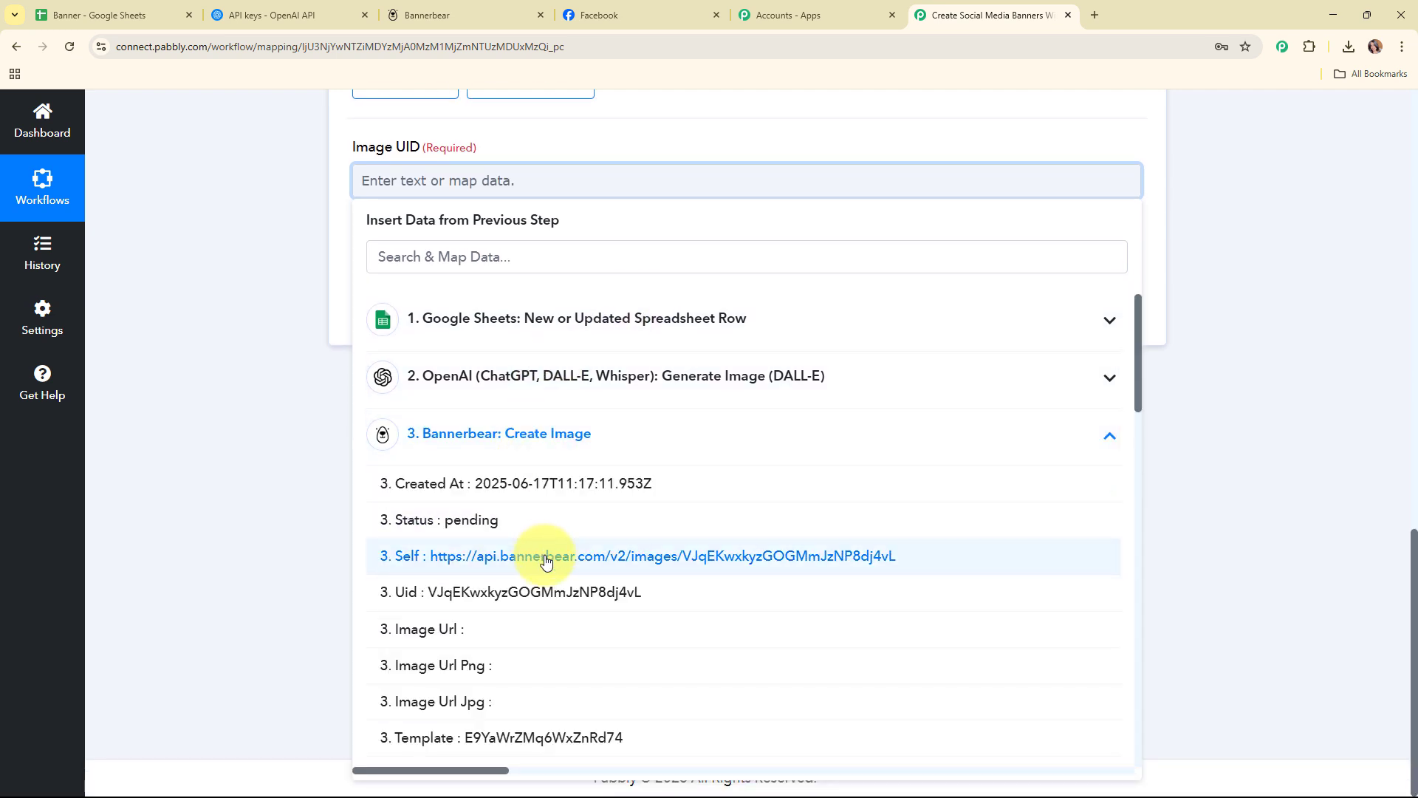
{"action": "scroll", "coordinate": [558, 583], "scroll_direction": "down", "scroll_amount": 10}
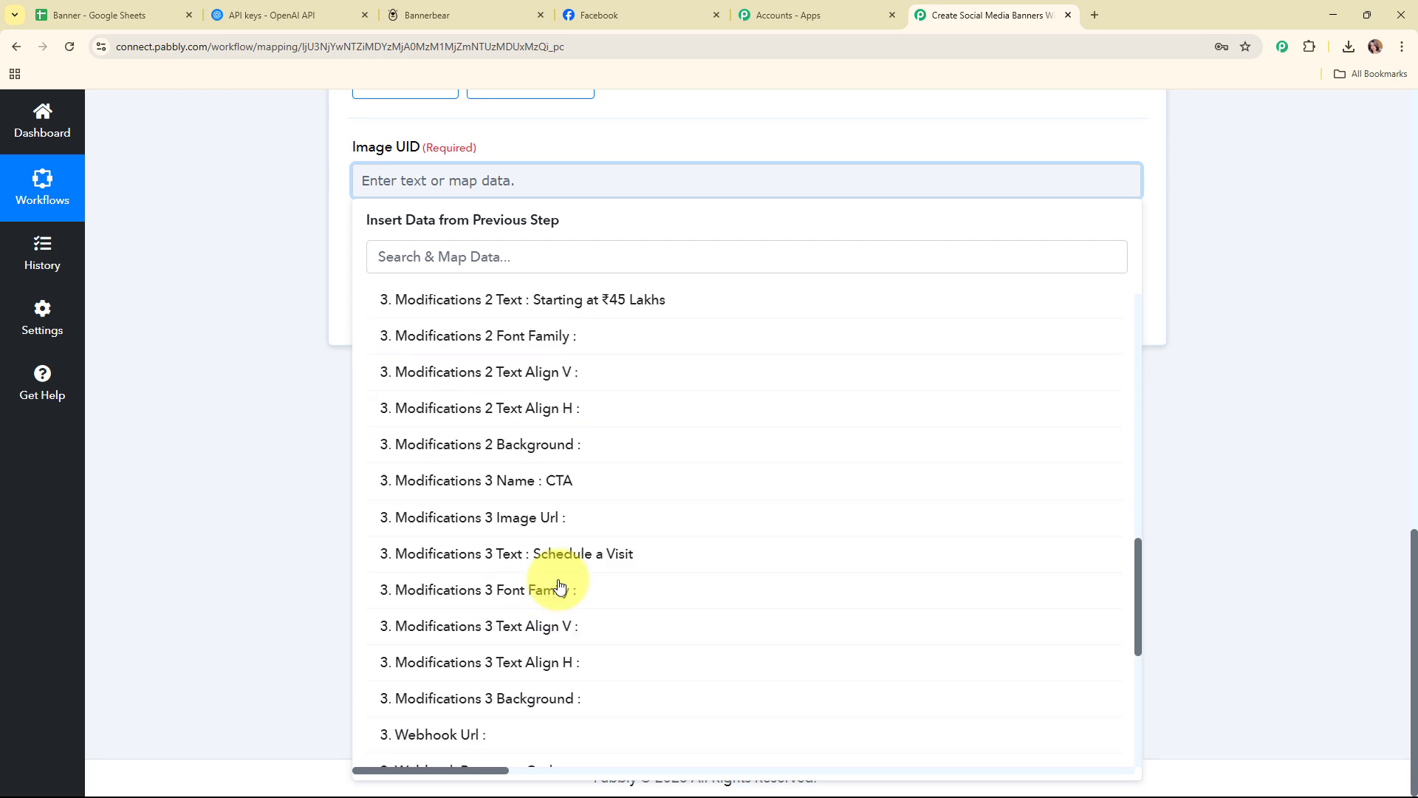
{"action": "scroll", "coordinate": [557, 579], "scroll_direction": "up", "scroll_amount": 10}
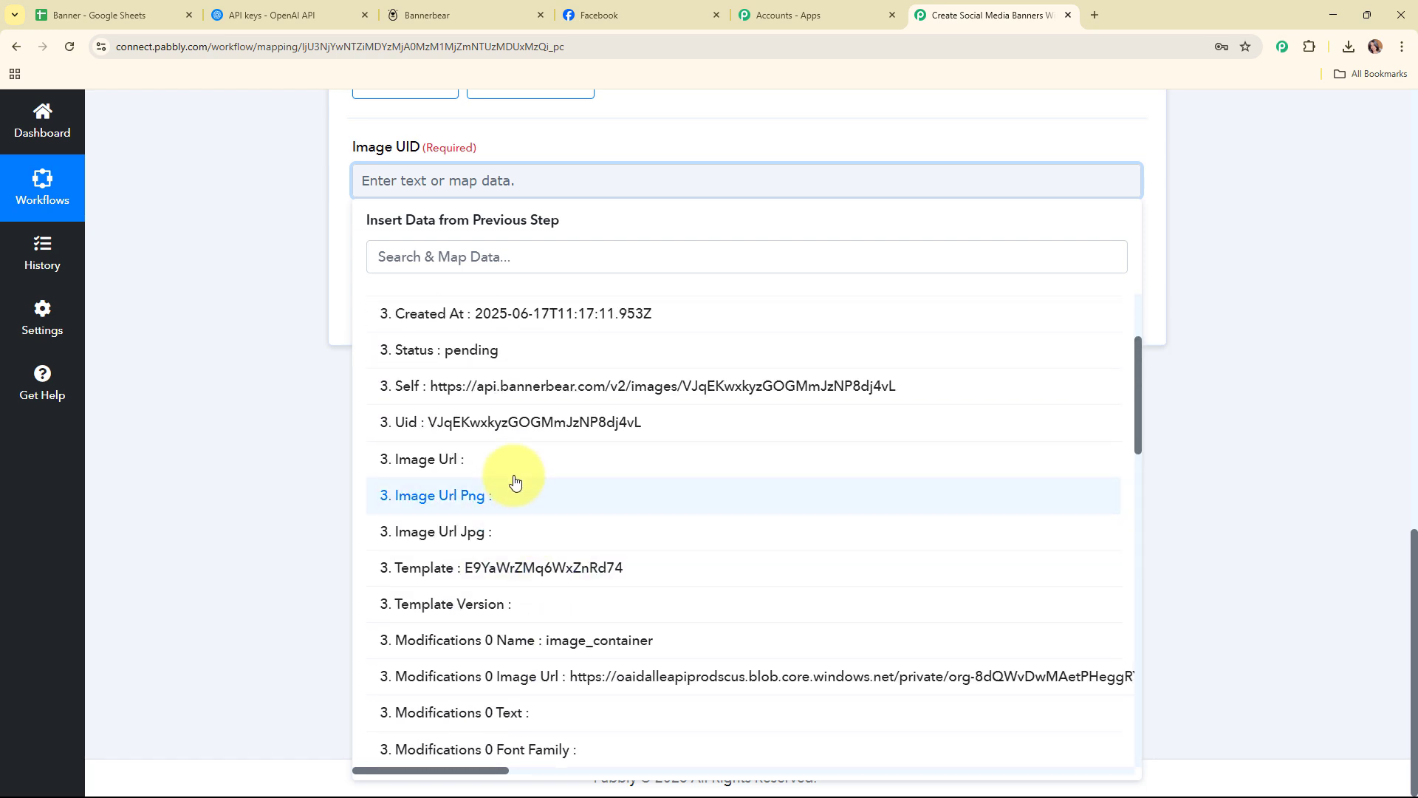
{"action": "scroll", "coordinate": [513, 583], "scroll_direction": "up", "scroll_amount": 3}
{"action": "left_click", "coordinate": [517, 580]}
{"action": "left_click", "coordinate": [274, 401]}
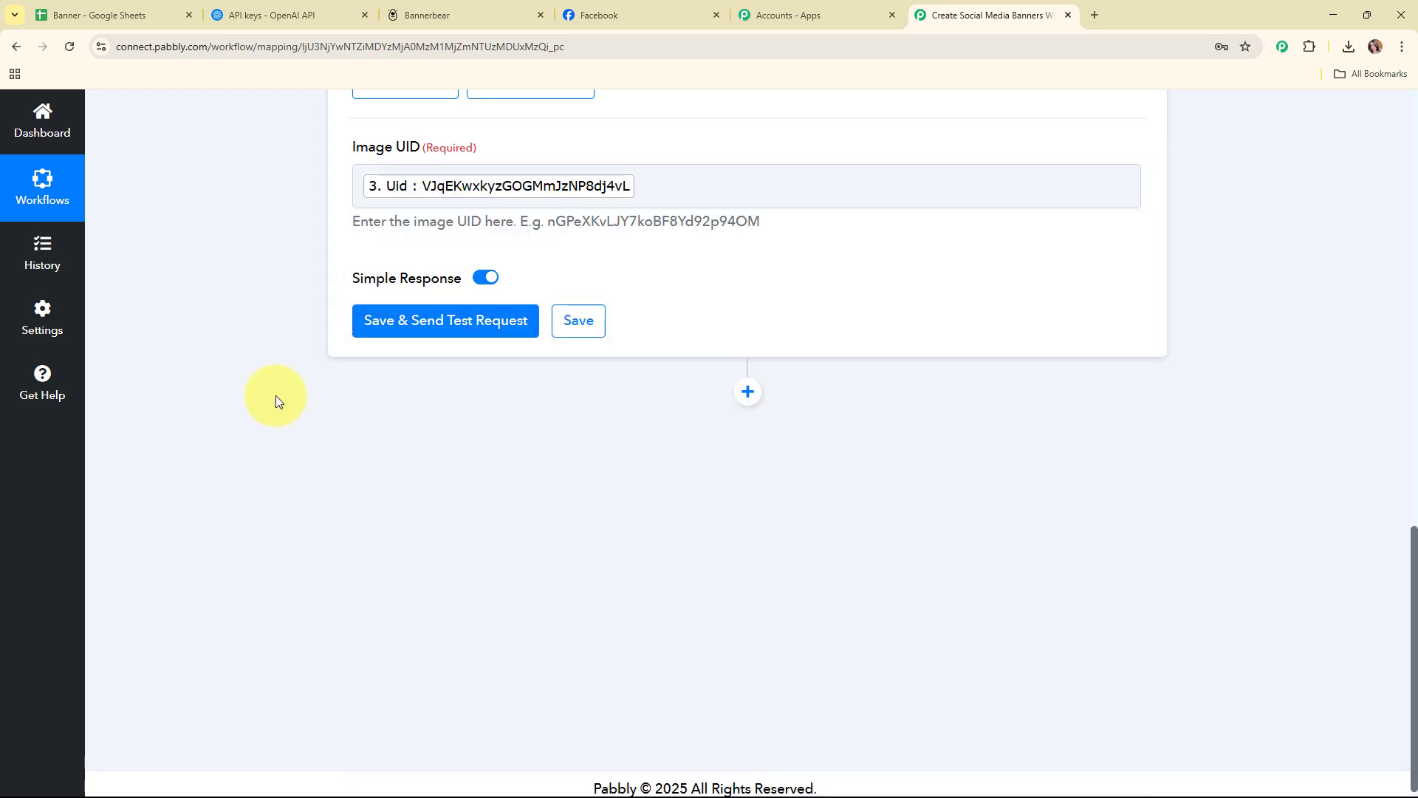
Save the Retrieve Image action, send a test request, and check the Status value in the response.
{"action": "left_click", "coordinate": [473, 316]}
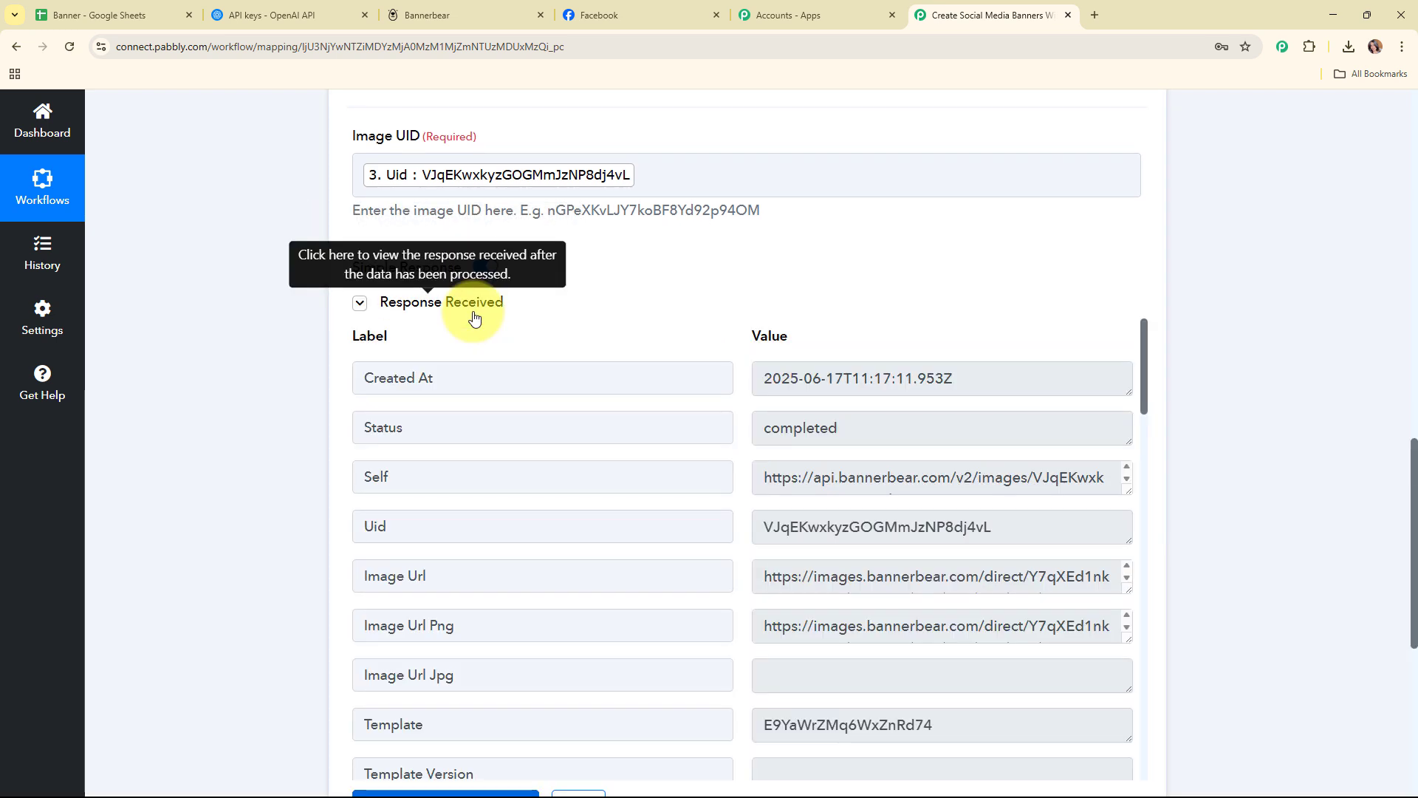
{"action": "scroll", "coordinate": [1243, 378], "scroll_direction": "down", "scroll_amount": 2}
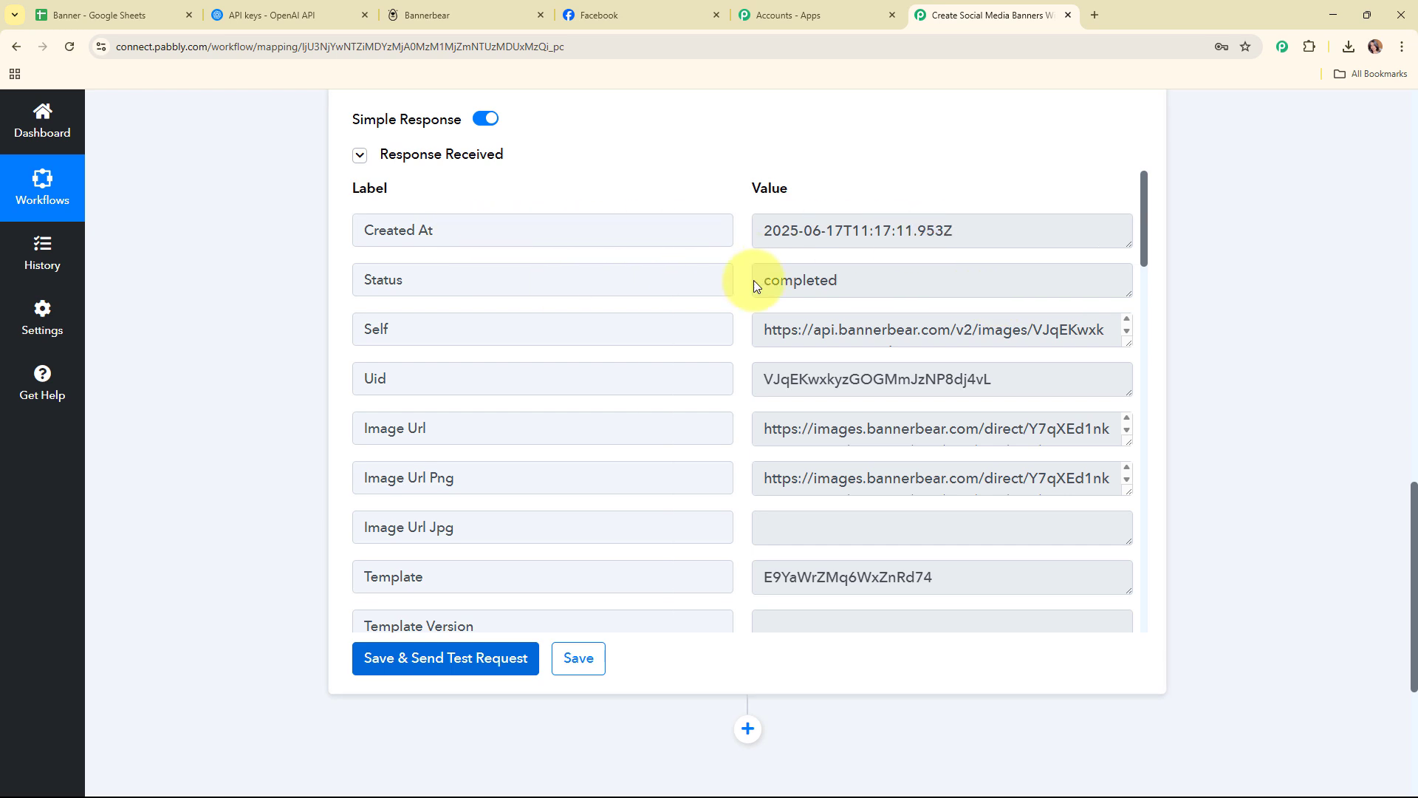
{"action": "left_click_drag", "start_coordinate": [794, 284], "coordinate": [846, 284]}
{"action": "left_click_drag", "start_coordinate": [729, 291], "coordinate": [724, 289]}
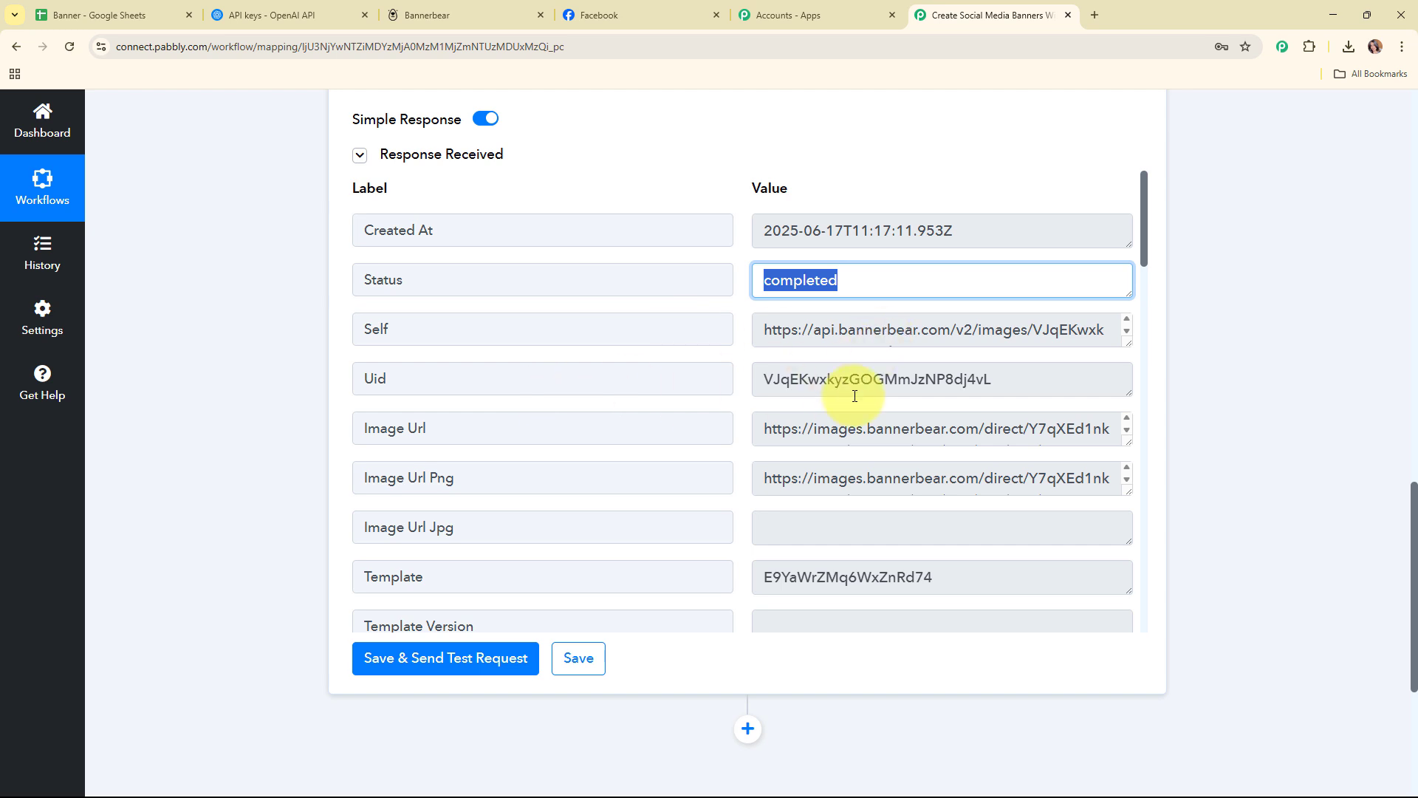
Open the response's Image Url in a new browser tab to view the generated banner, and return to the workflow.
{"action": "left_click", "coordinate": [924, 430]}
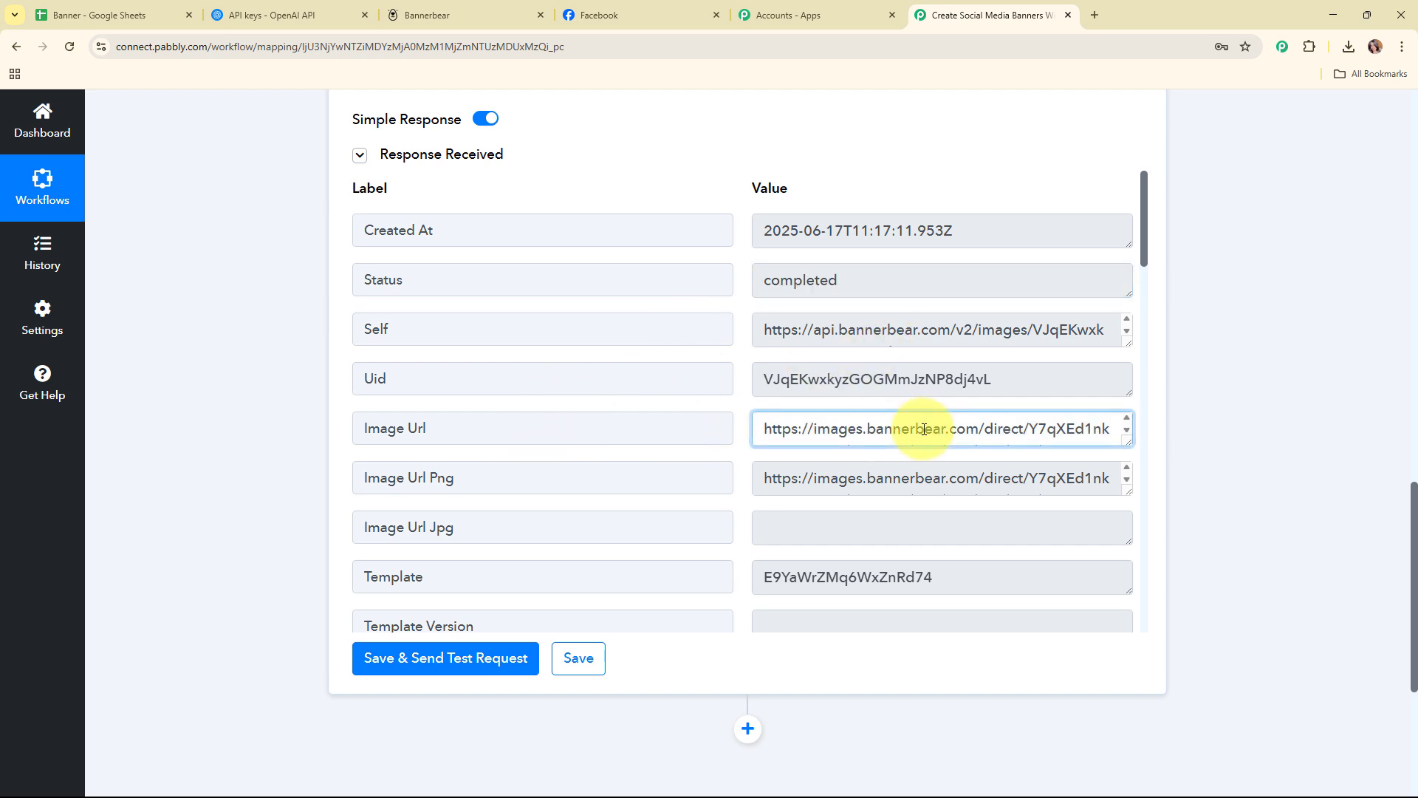
{"action": "key", "text": "ctrl+a"}
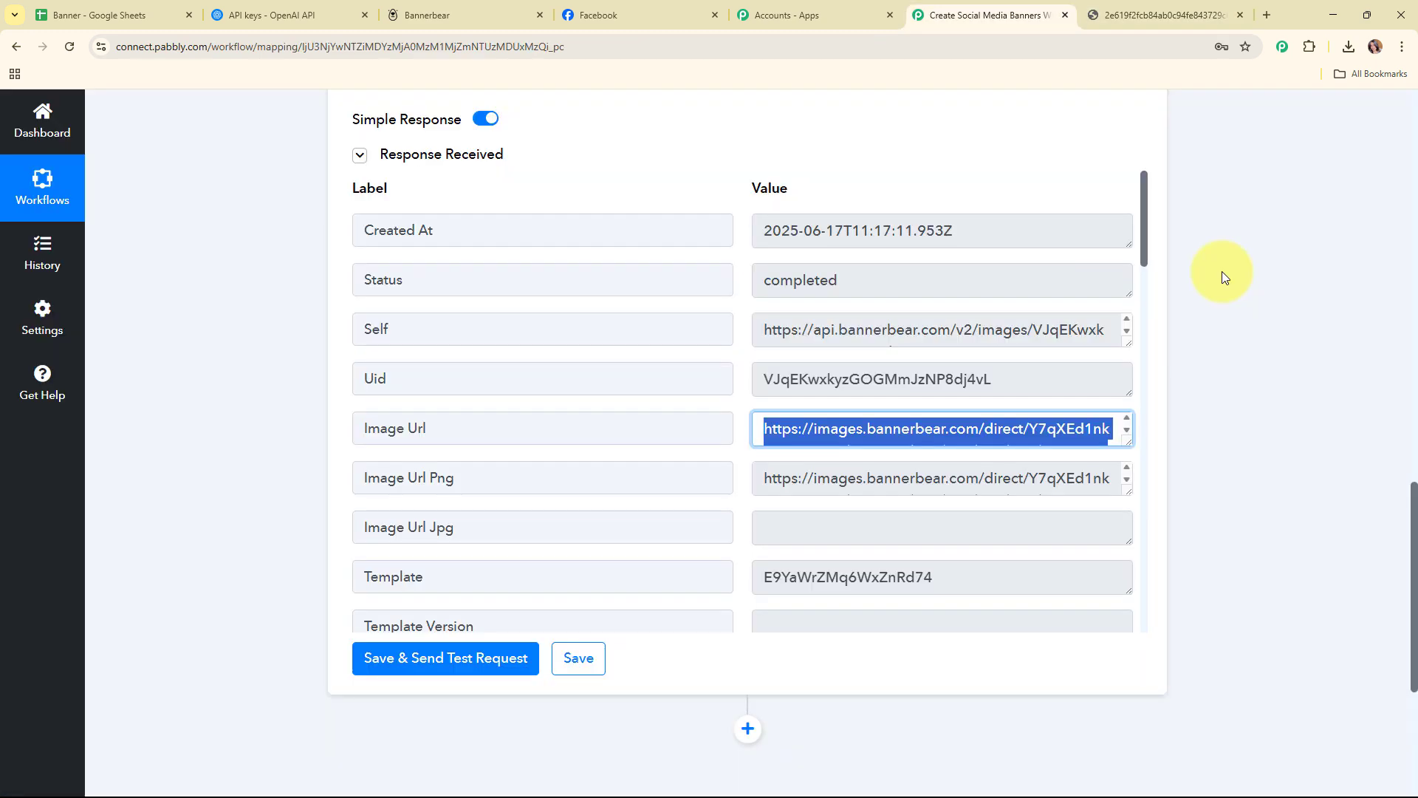
{"action": "left_click", "coordinate": [1191, 15]}
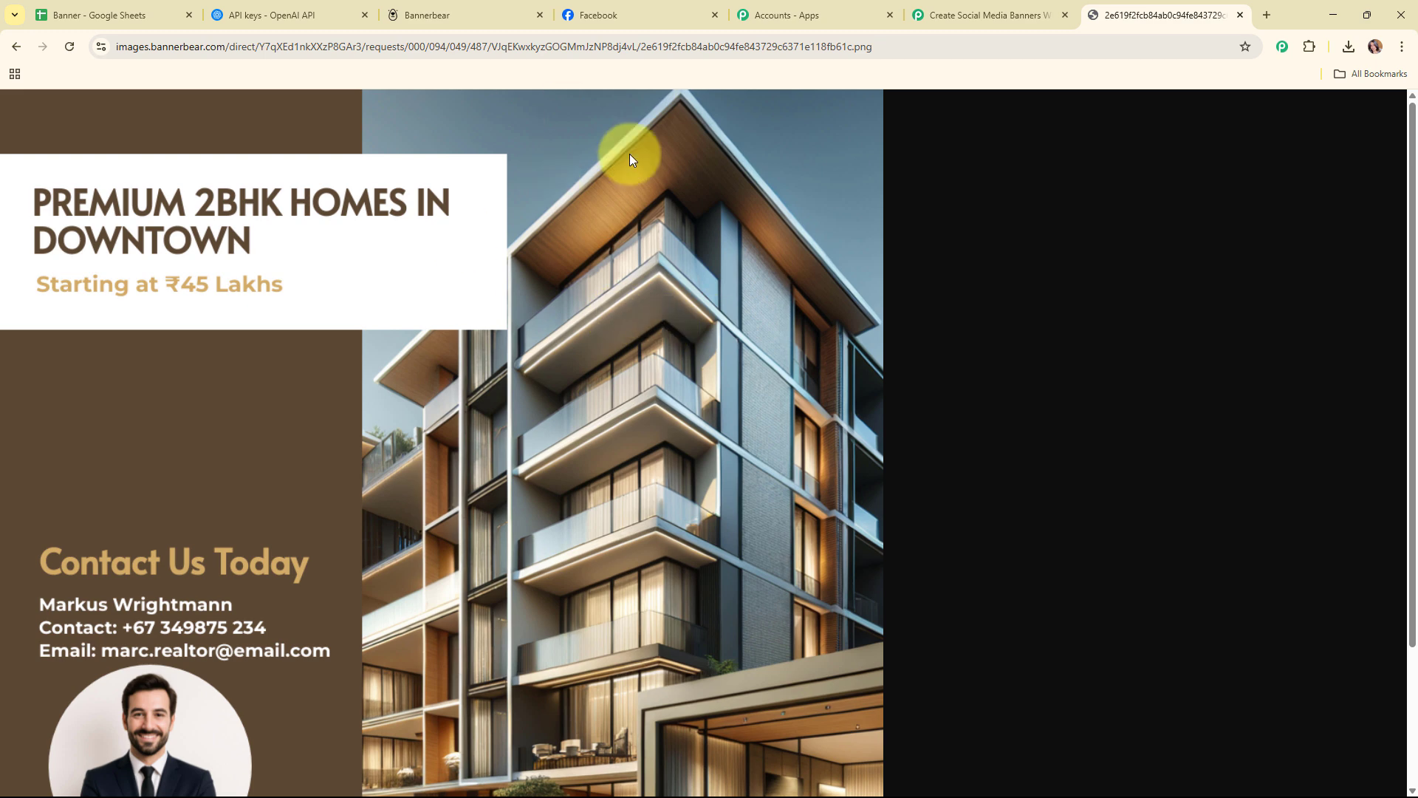
{"action": "left_click", "coordinate": [953, 15]}
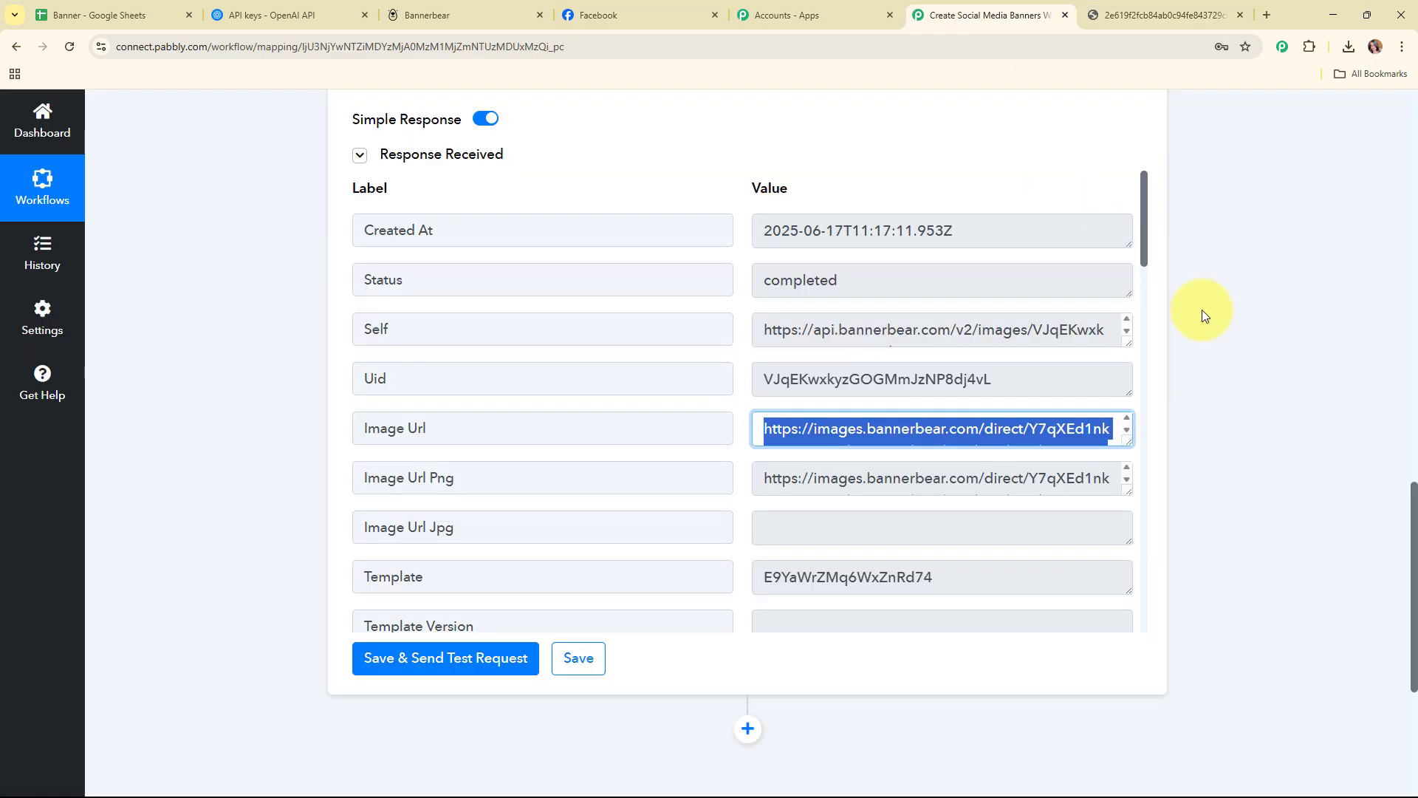
Add a Facebook Pages action after Retrieve Image, with Create Page Photo Post as its action event.
{"action": "scroll", "coordinate": [1204, 289], "scroll_direction": "down", "scroll_amount": 2}
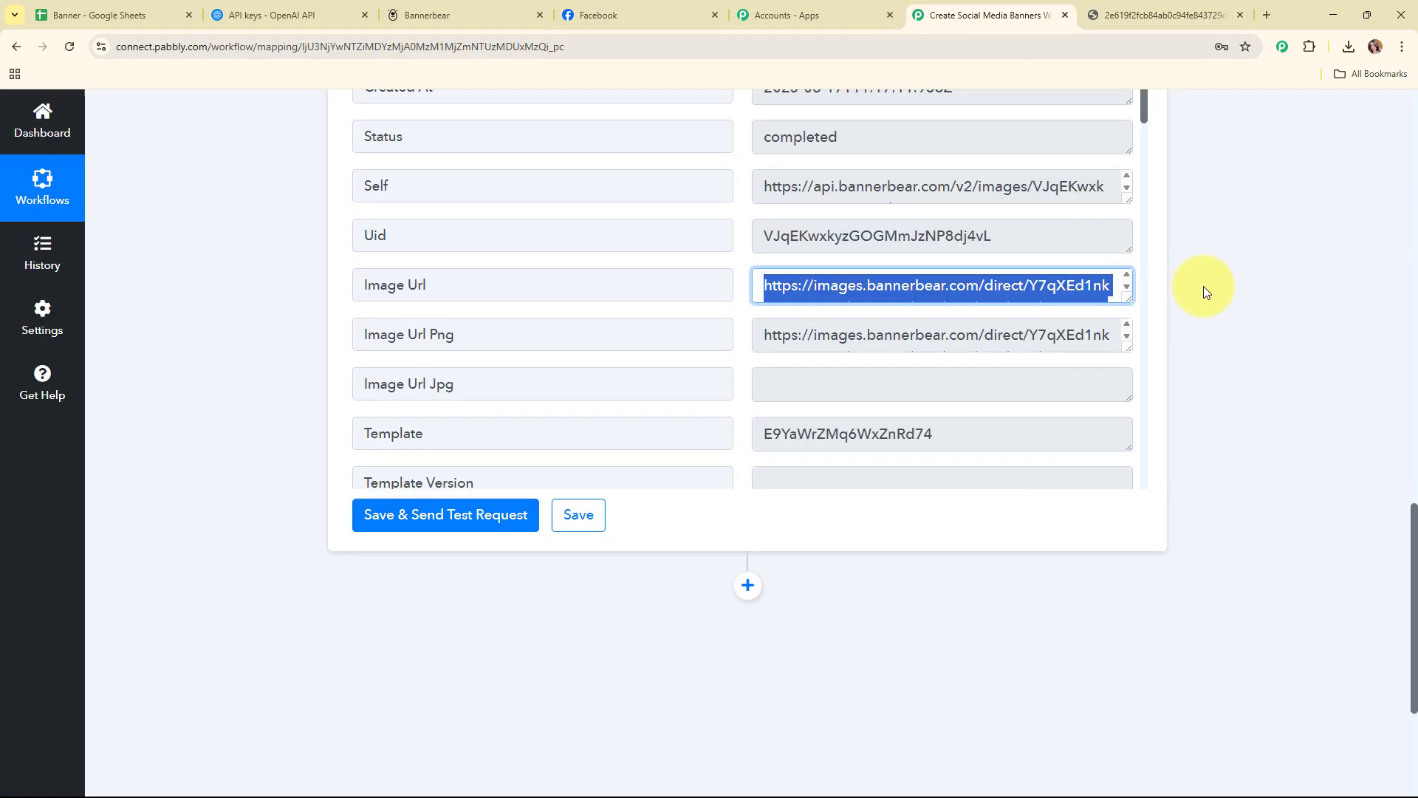
{"action": "scroll", "coordinate": [1203, 292], "scroll_direction": "down", "scroll_amount": 1}
{"action": "left_click", "coordinate": [744, 508]}
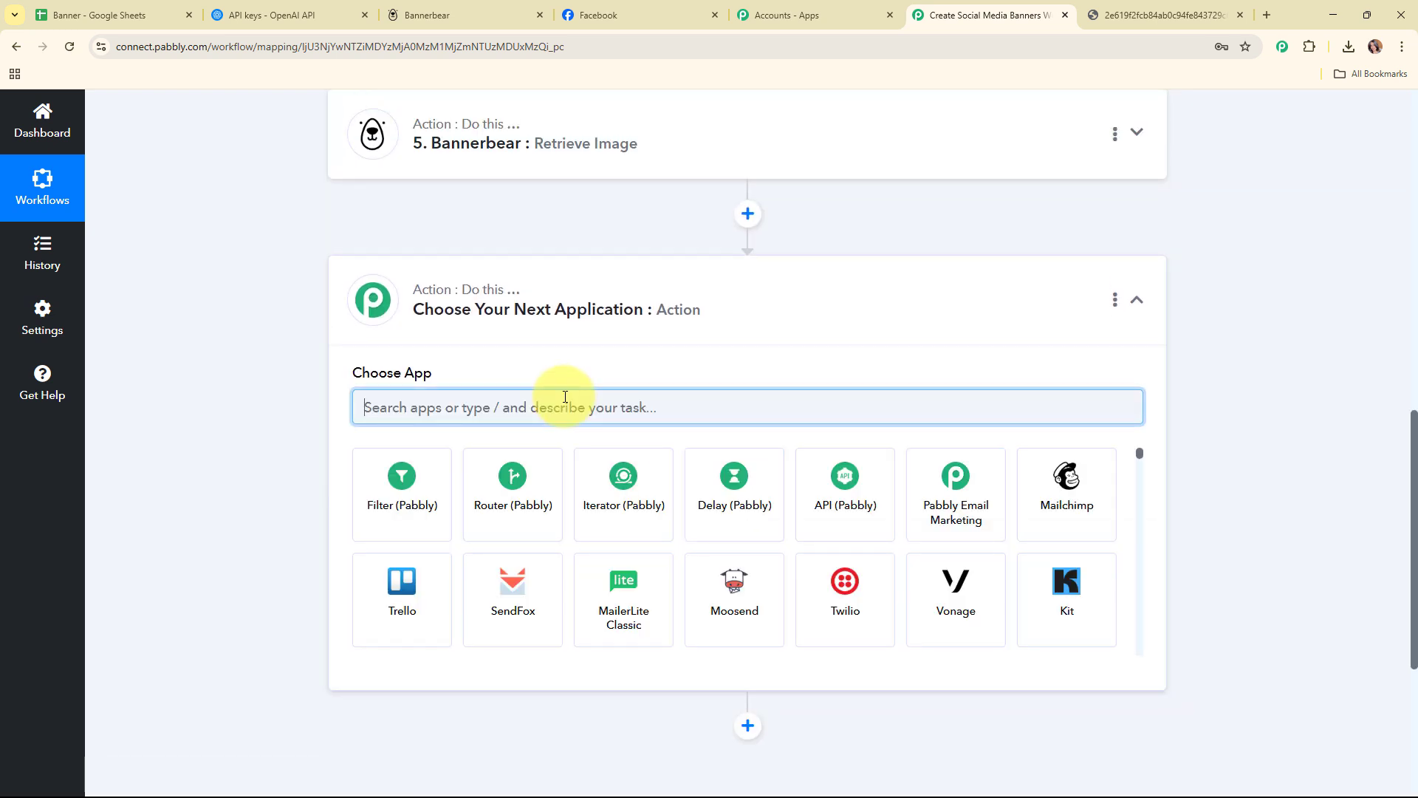
{"action": "type", "text": "face"}
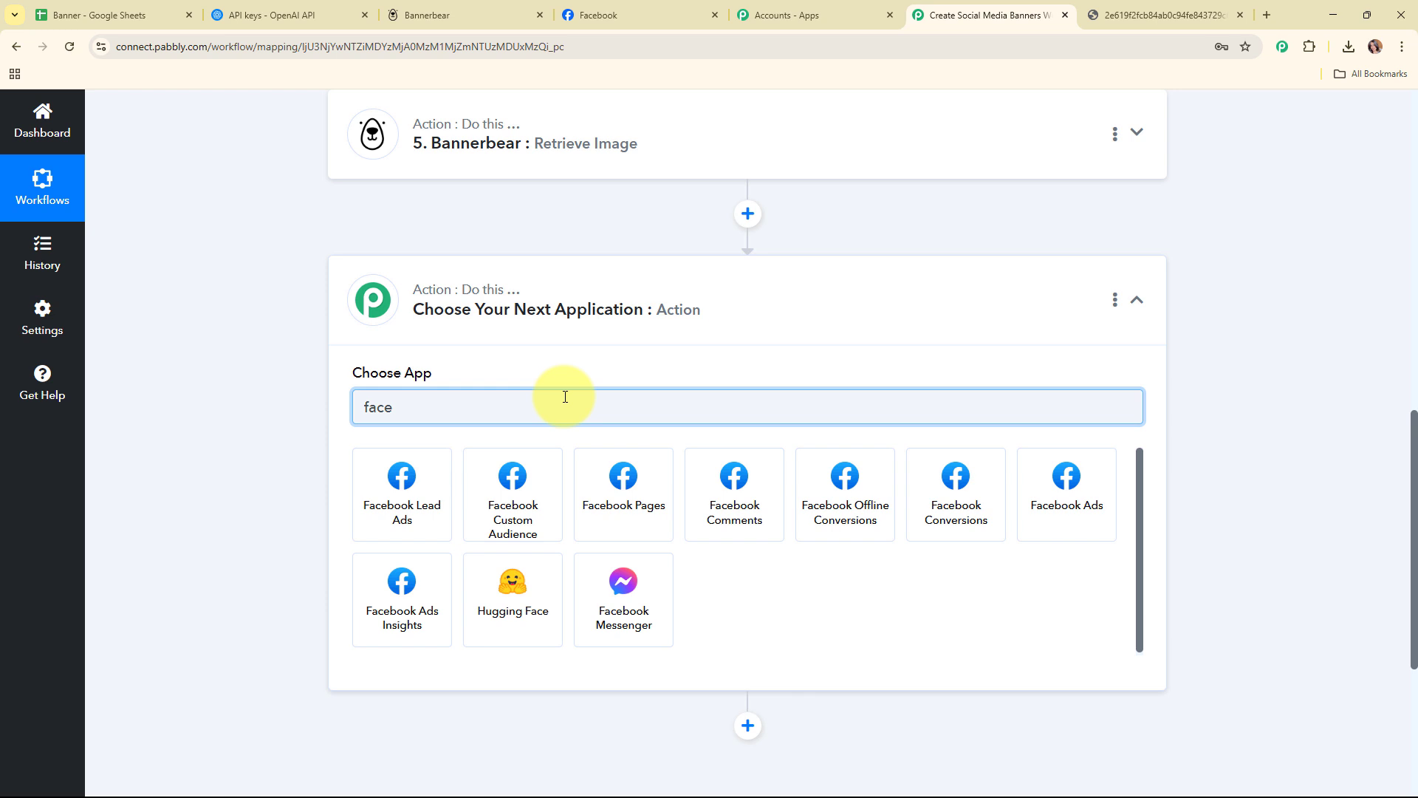
{"action": "left_click", "coordinate": [577, 501]}
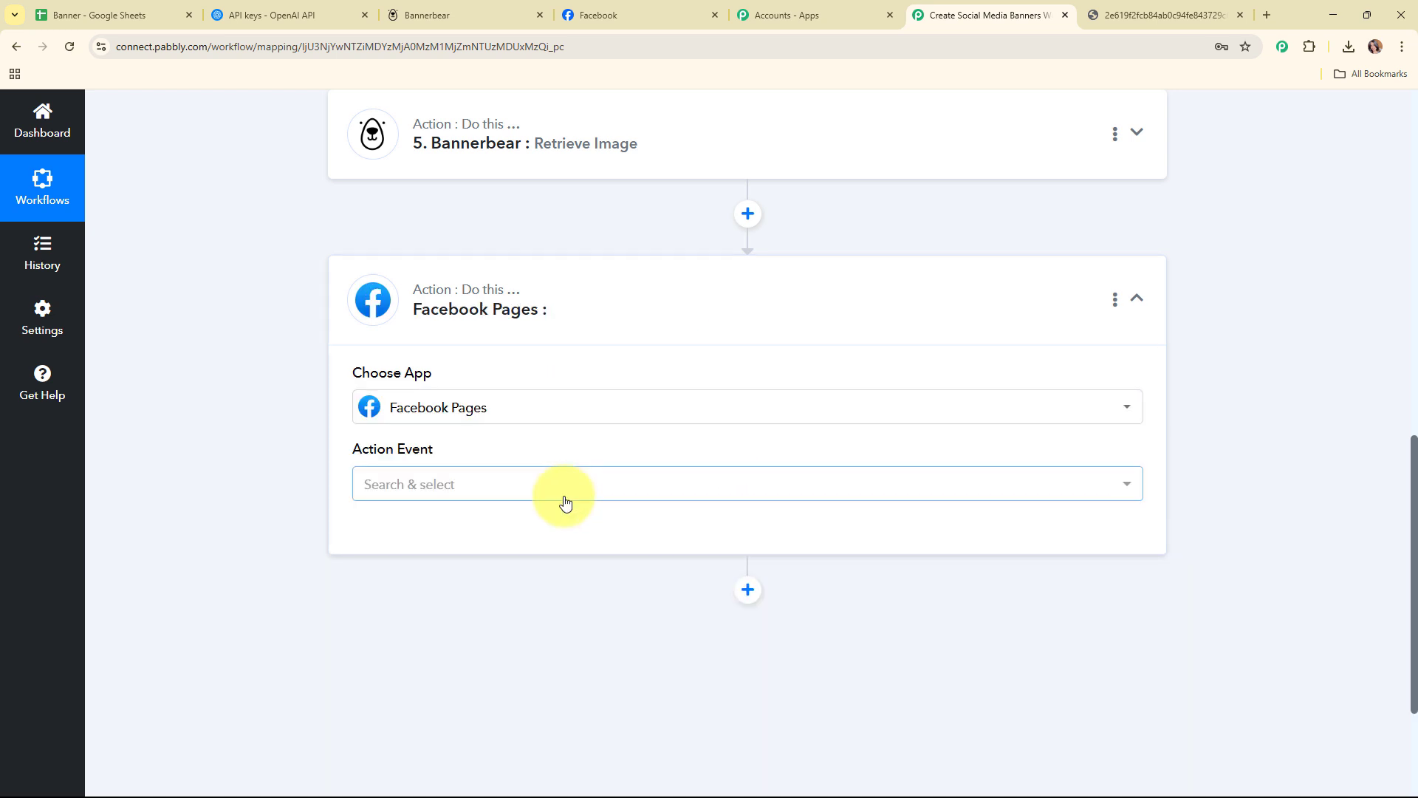
{"action": "left_click", "coordinate": [491, 483]}
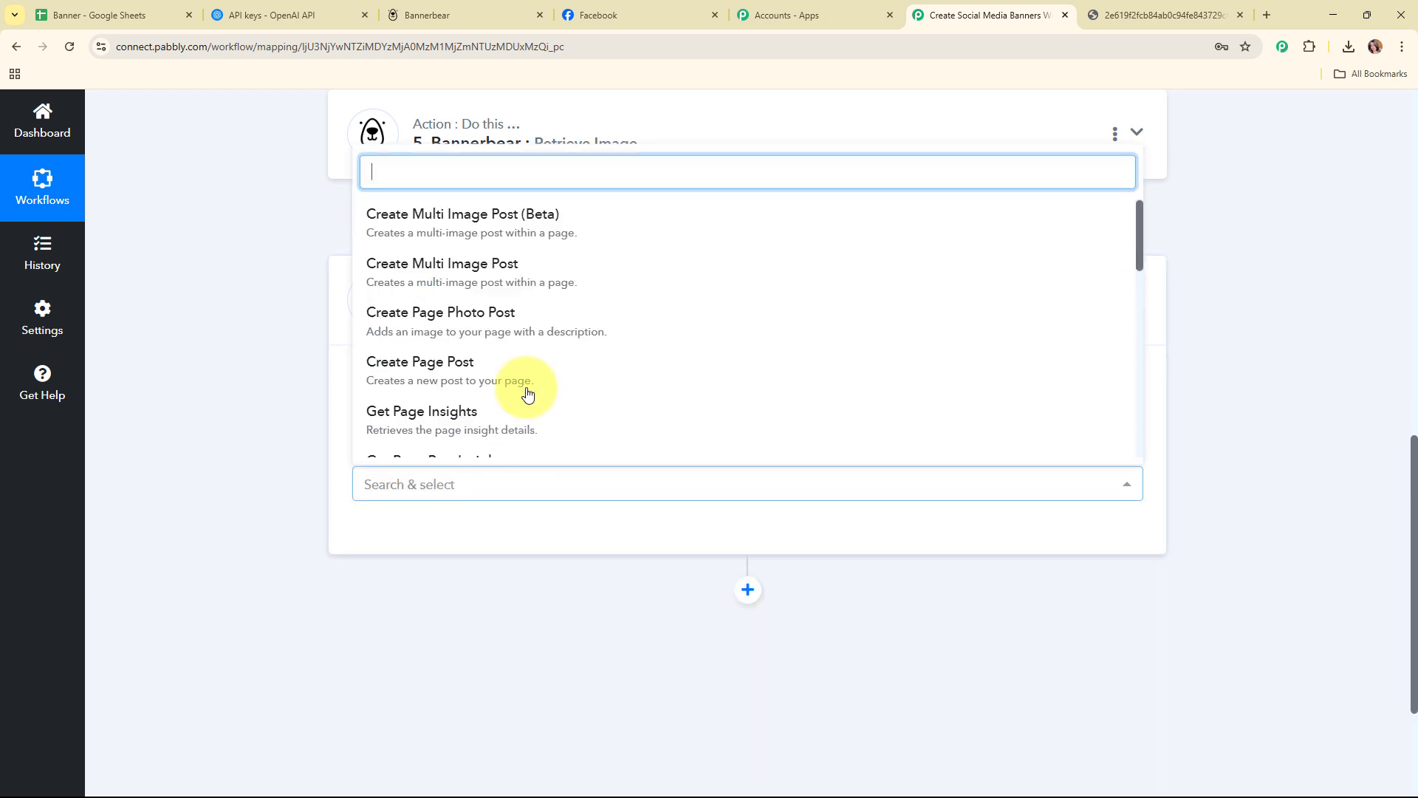
{"action": "left_click", "coordinate": [539, 330]}
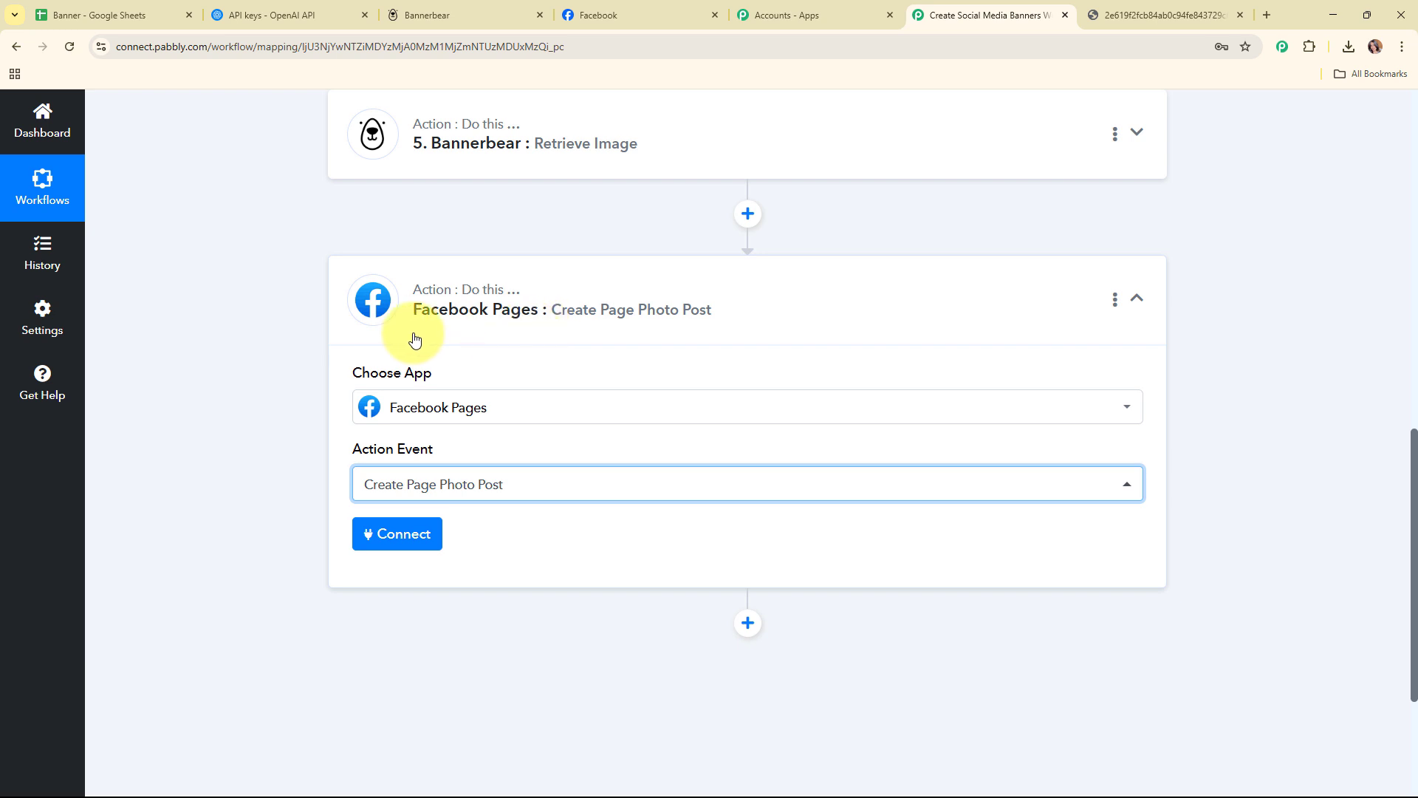
Connect the Facebook Pages action through a new connection, authorizing it with the Facebook account offered.
{"action": "scroll", "coordinate": [472, 338], "scroll_direction": "down", "scroll_amount": 3}
{"action": "left_click", "coordinate": [437, 316]}
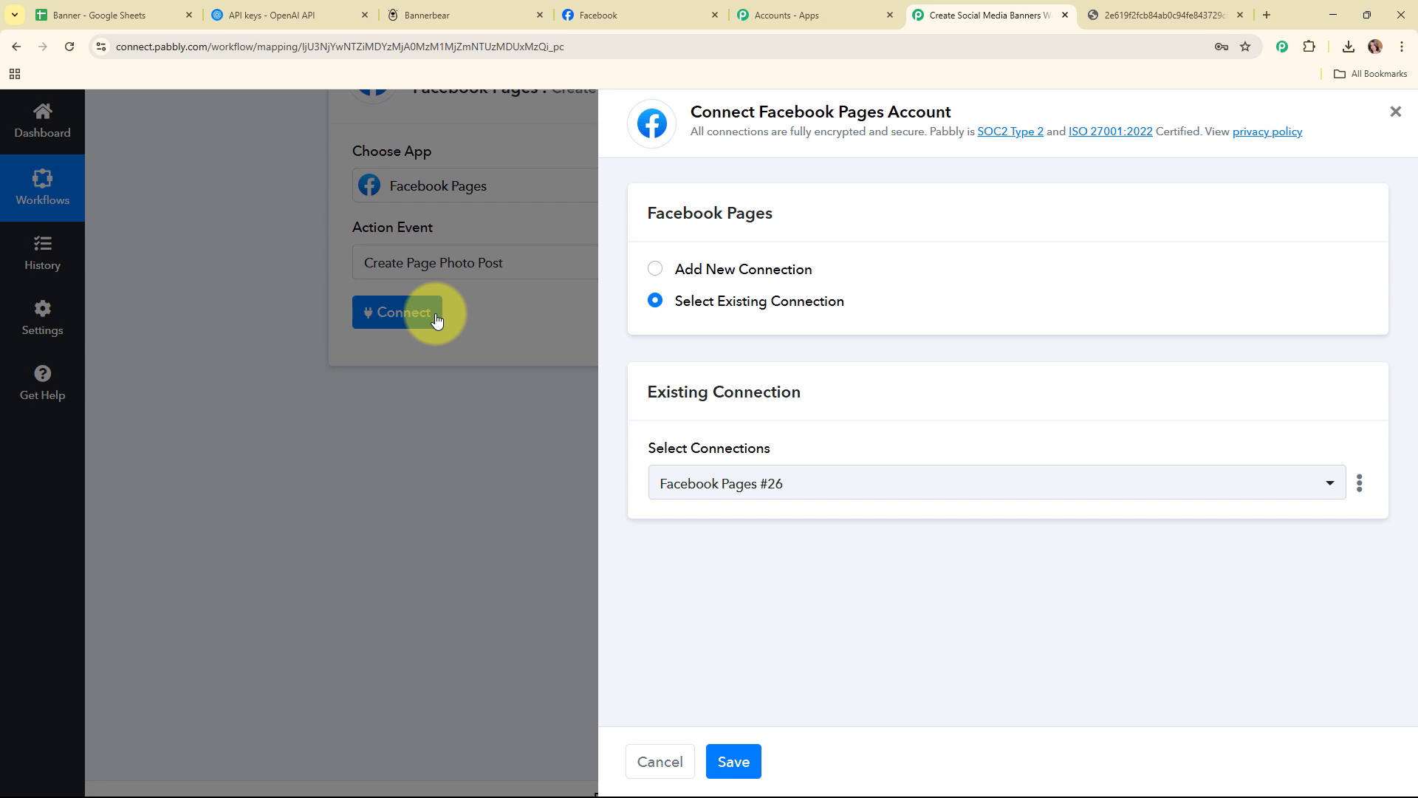
{"action": "left_click", "coordinate": [654, 269]}
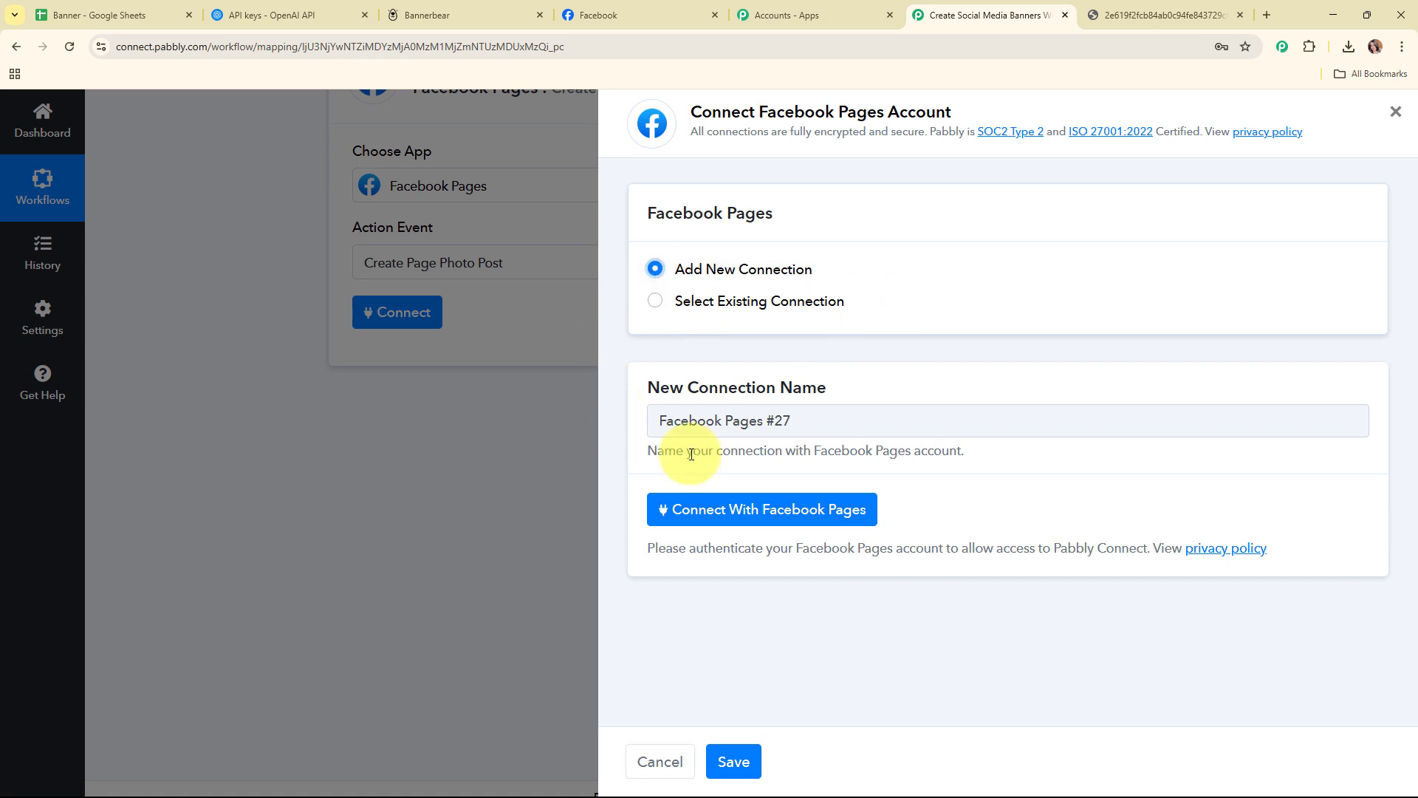
{"action": "left_click", "coordinate": [805, 508]}
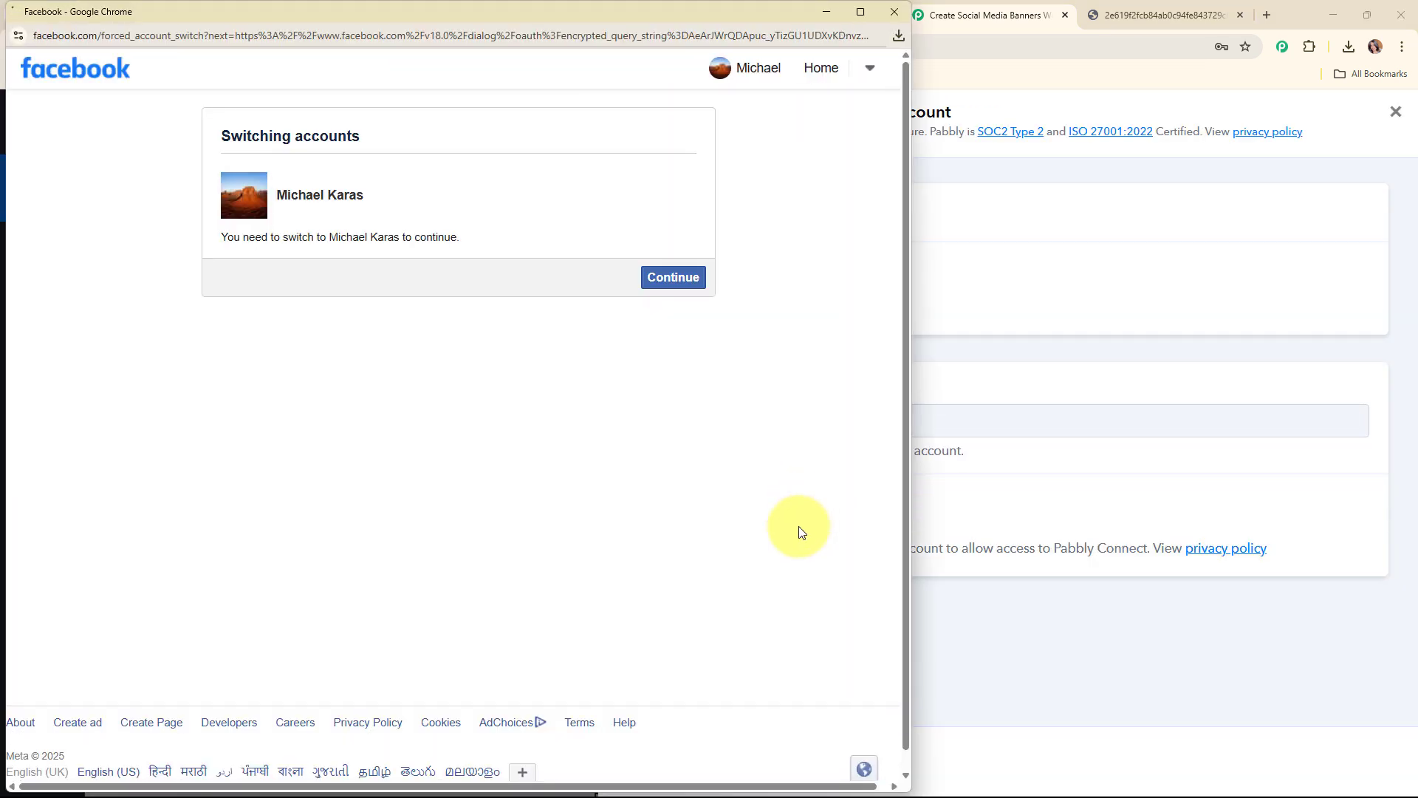
{"action": "left_click", "coordinate": [660, 288]}
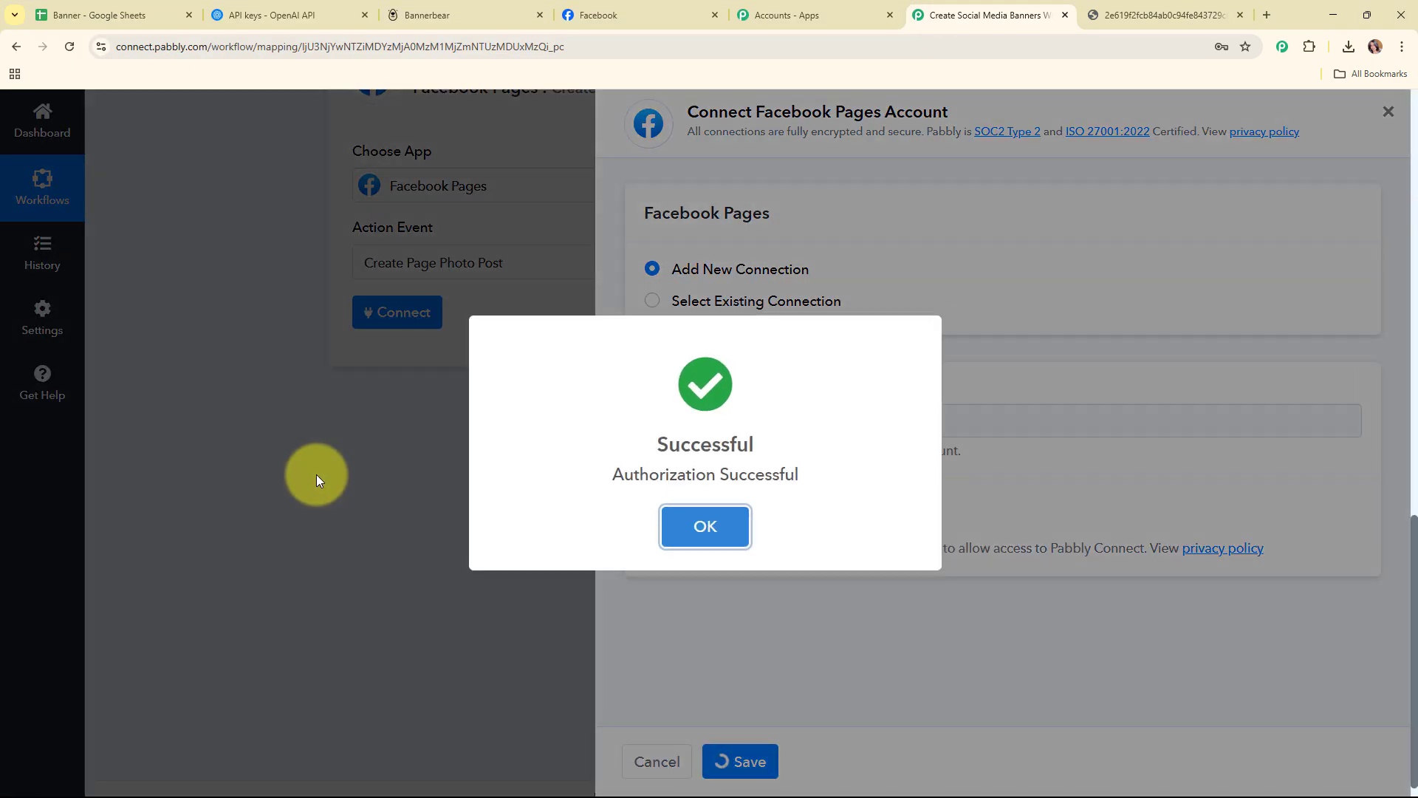
{"action": "scroll", "coordinate": [778, 334], "scroll_direction": "up", "scroll_amount": 3}
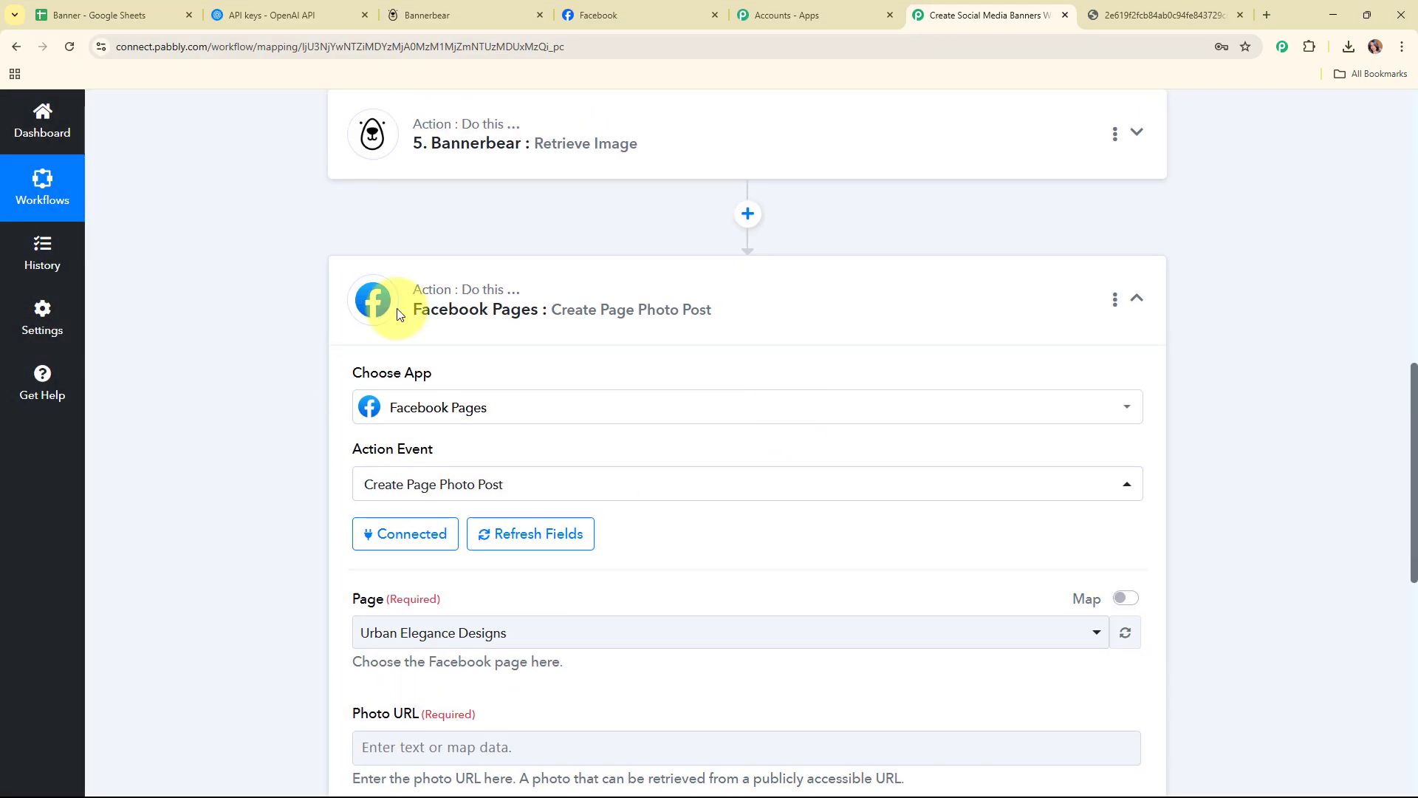
Check the target page's name on Facebook and set the photo post's Page to Home Hub Real Estate.
{"action": "scroll", "coordinate": [734, 352], "scroll_direction": "down", "scroll_amount": 1}
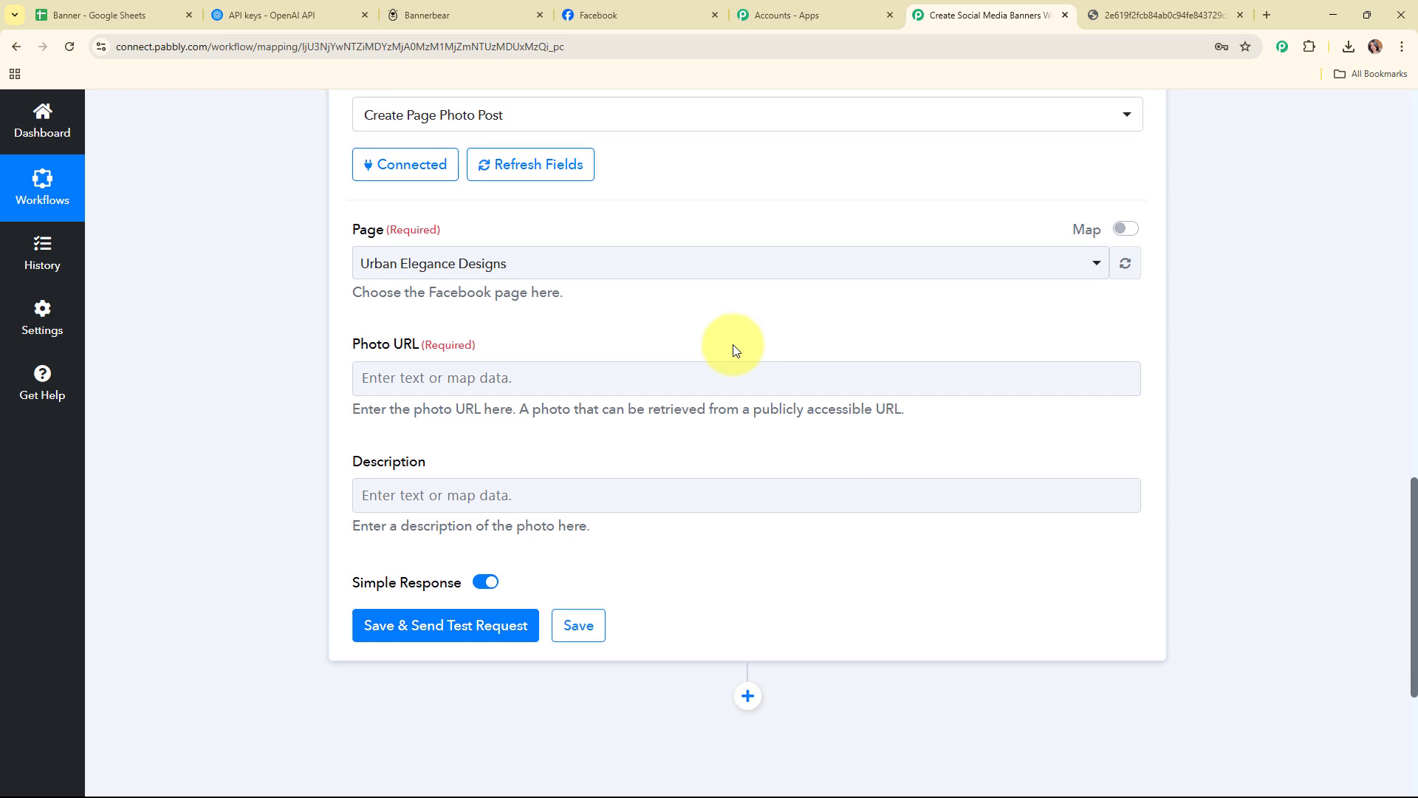
{"action": "left_click_drag", "start_coordinate": [328, 232], "coordinate": [529, 280]}
{"action": "left_click", "coordinate": [601, 325]}
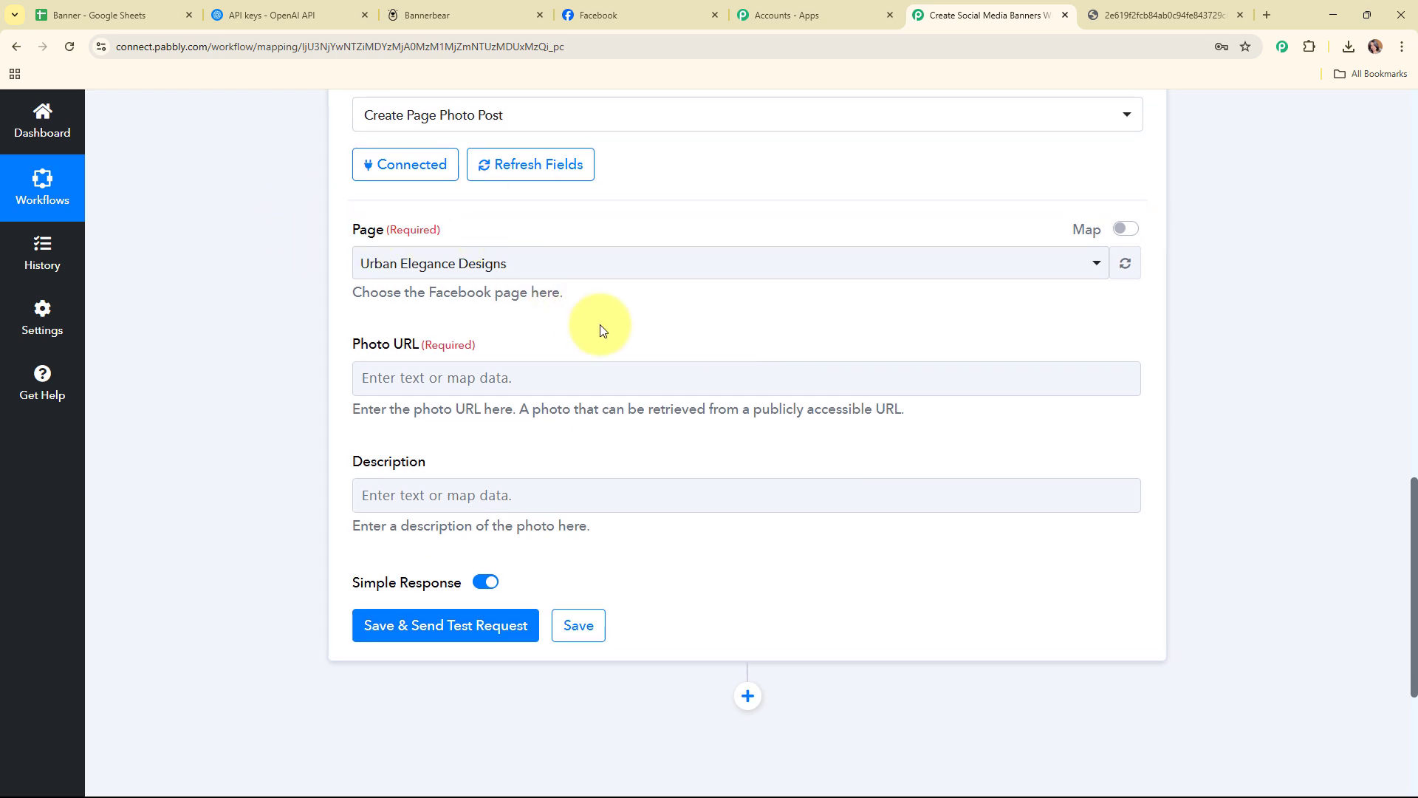
{"action": "left_click", "coordinate": [649, 7]}
{"action": "left_click", "coordinate": [684, 548]}
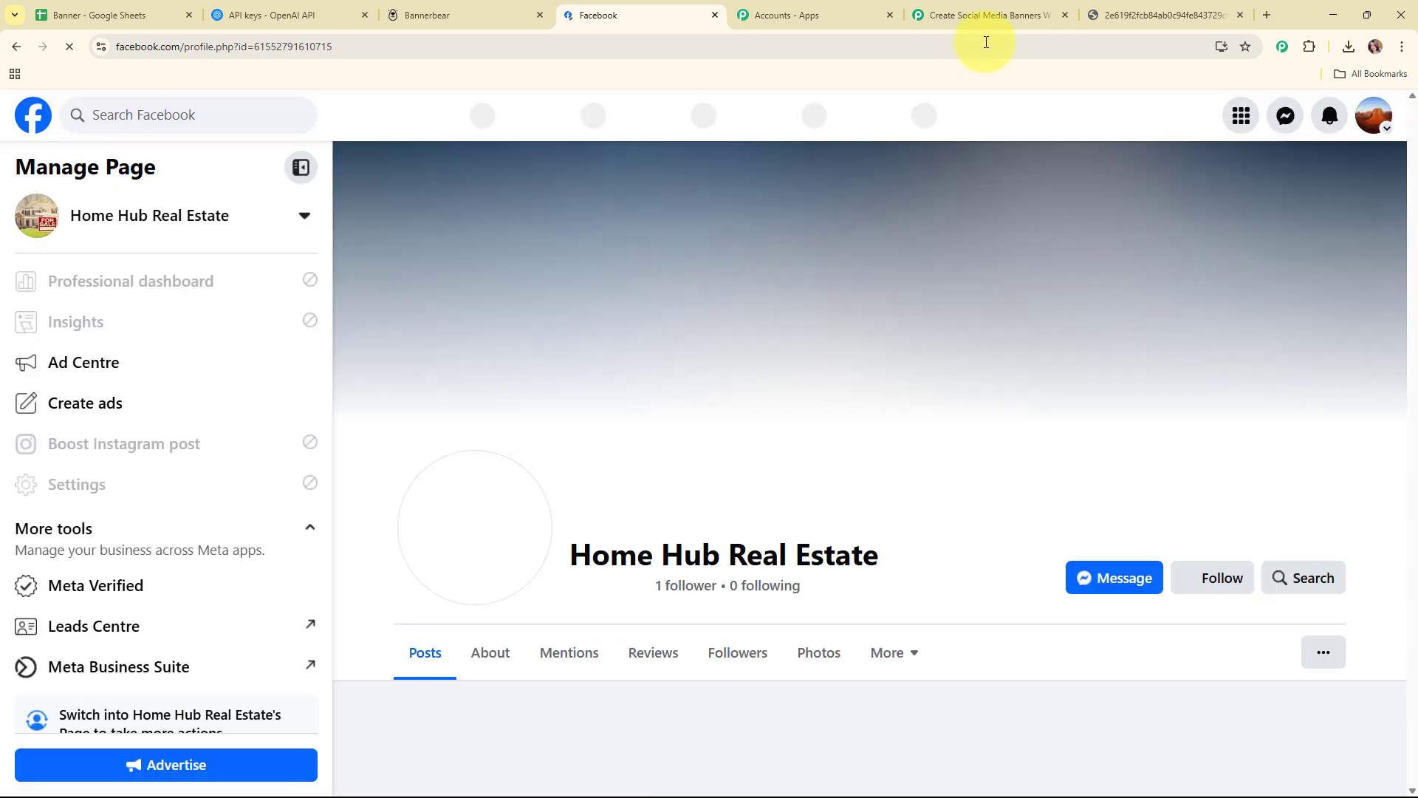
{"action": "left_click", "coordinate": [987, 15]}
{"action": "left_click", "coordinate": [497, 266]}
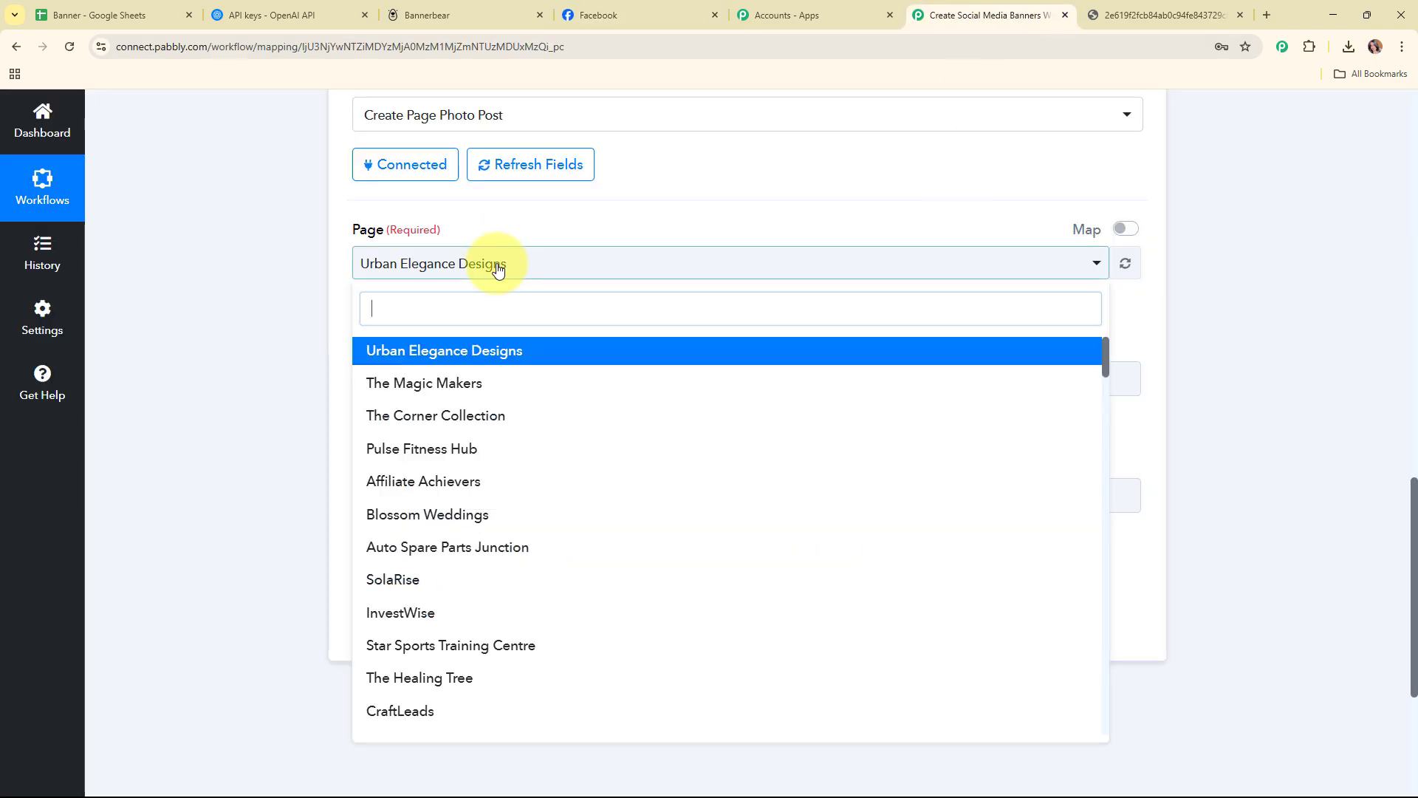
{"action": "type", "text": "hom"}
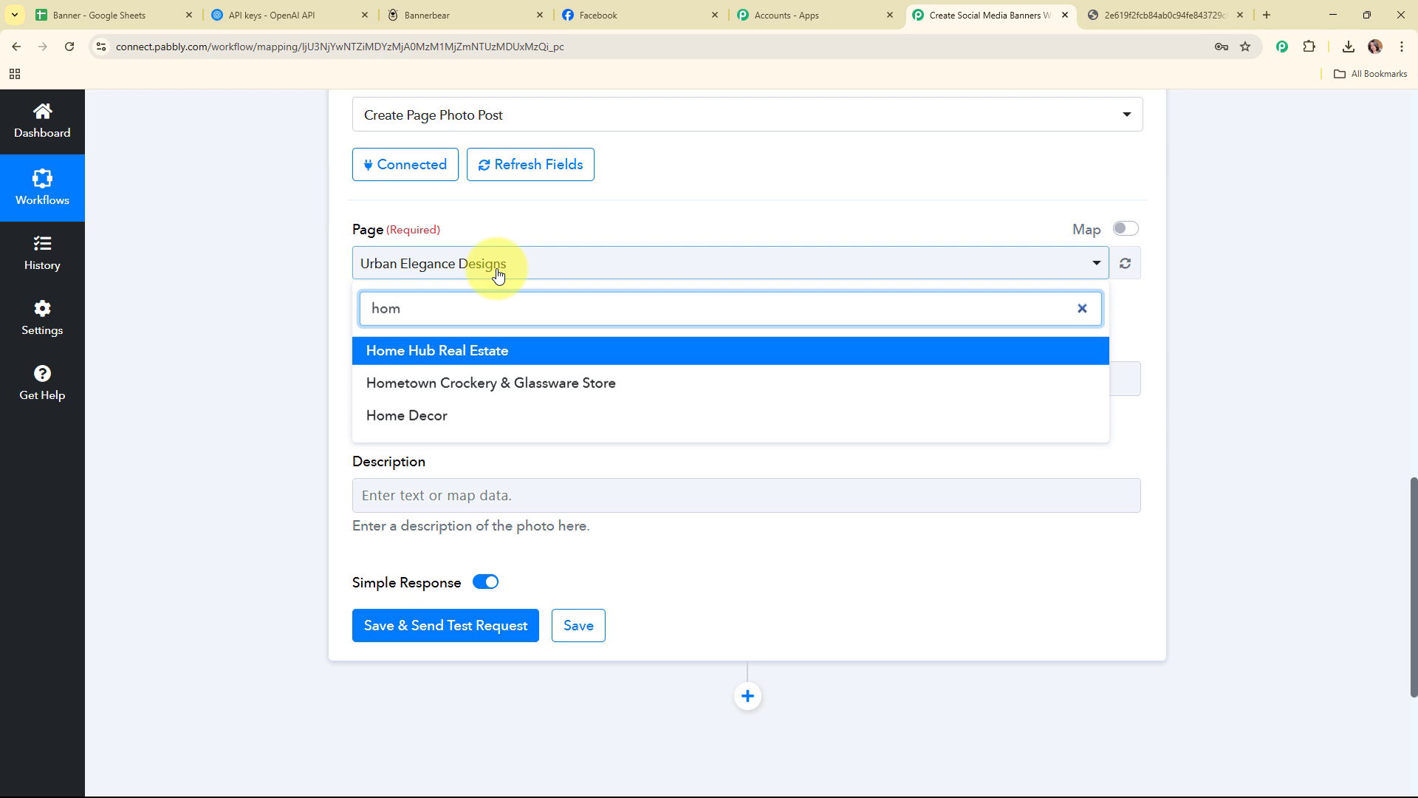
{"action": "left_click", "coordinate": [515, 350]}
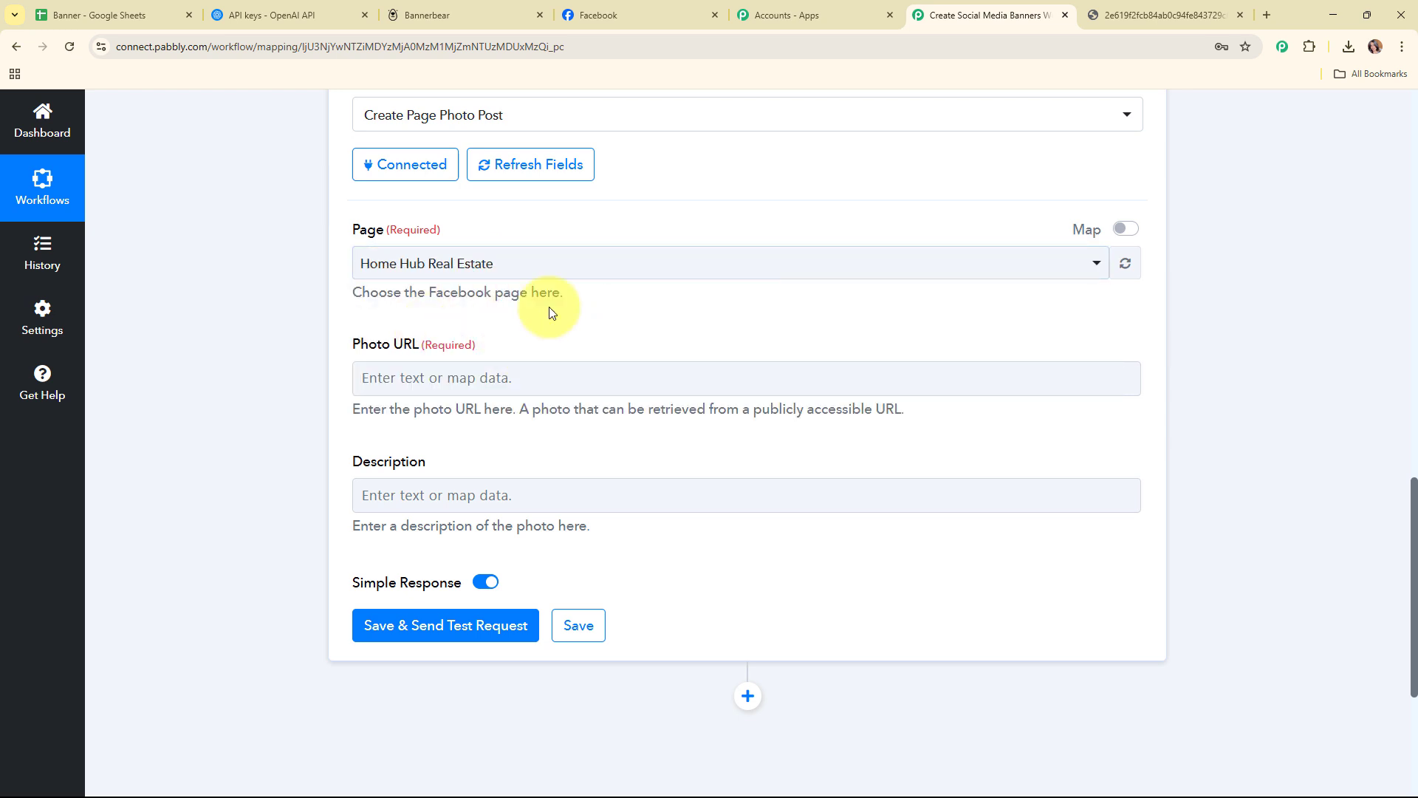
Map the Image Url from the Bannerbear Retrieve Image response into the required Photo URL field.
{"action": "scroll", "coordinate": [561, 300], "scroll_direction": "down", "scroll_amount": 3}
{"action": "scroll", "coordinate": [396, 214], "scroll_direction": "up", "scroll_amount": 1}
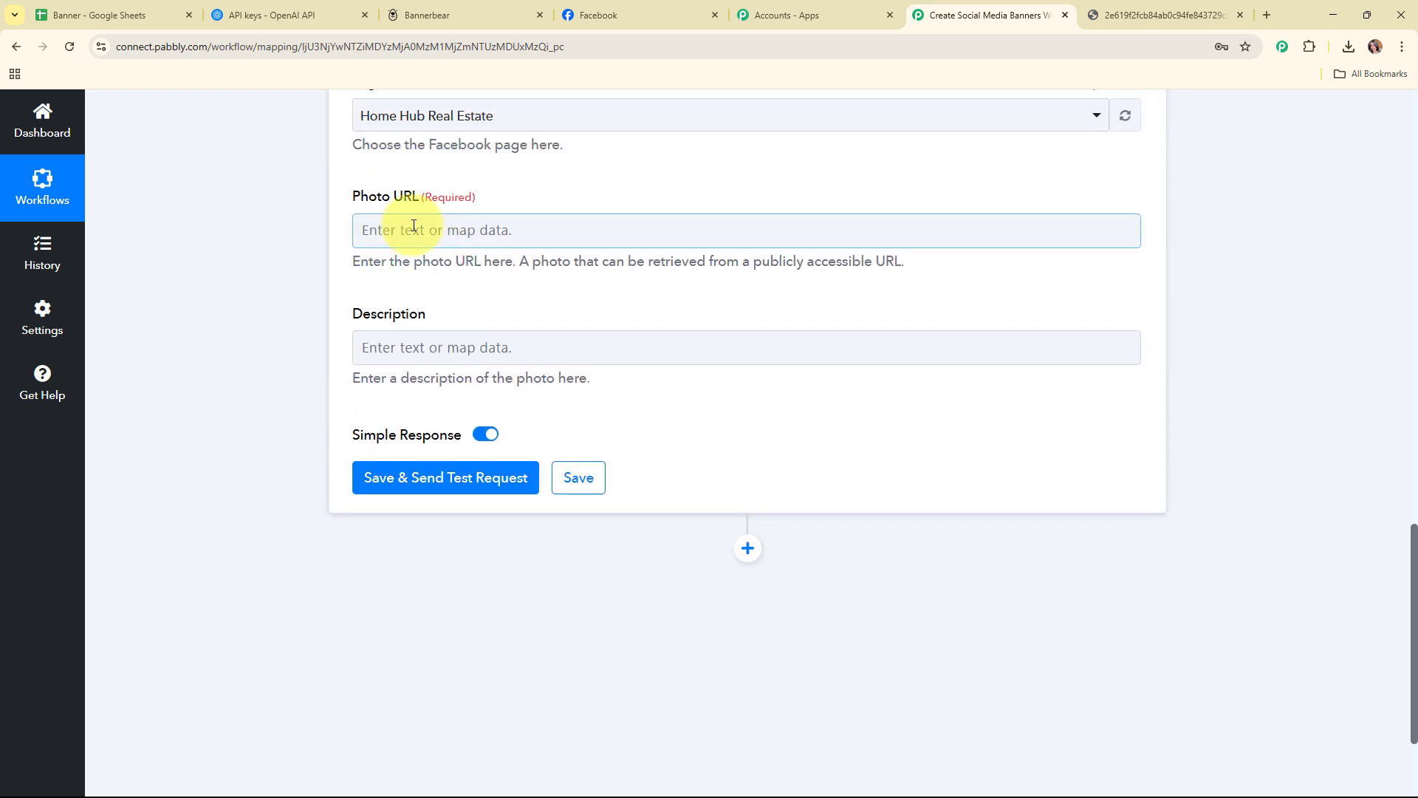
{"action": "left_click", "coordinate": [414, 226]}
{"action": "left_click", "coordinate": [459, 596]}
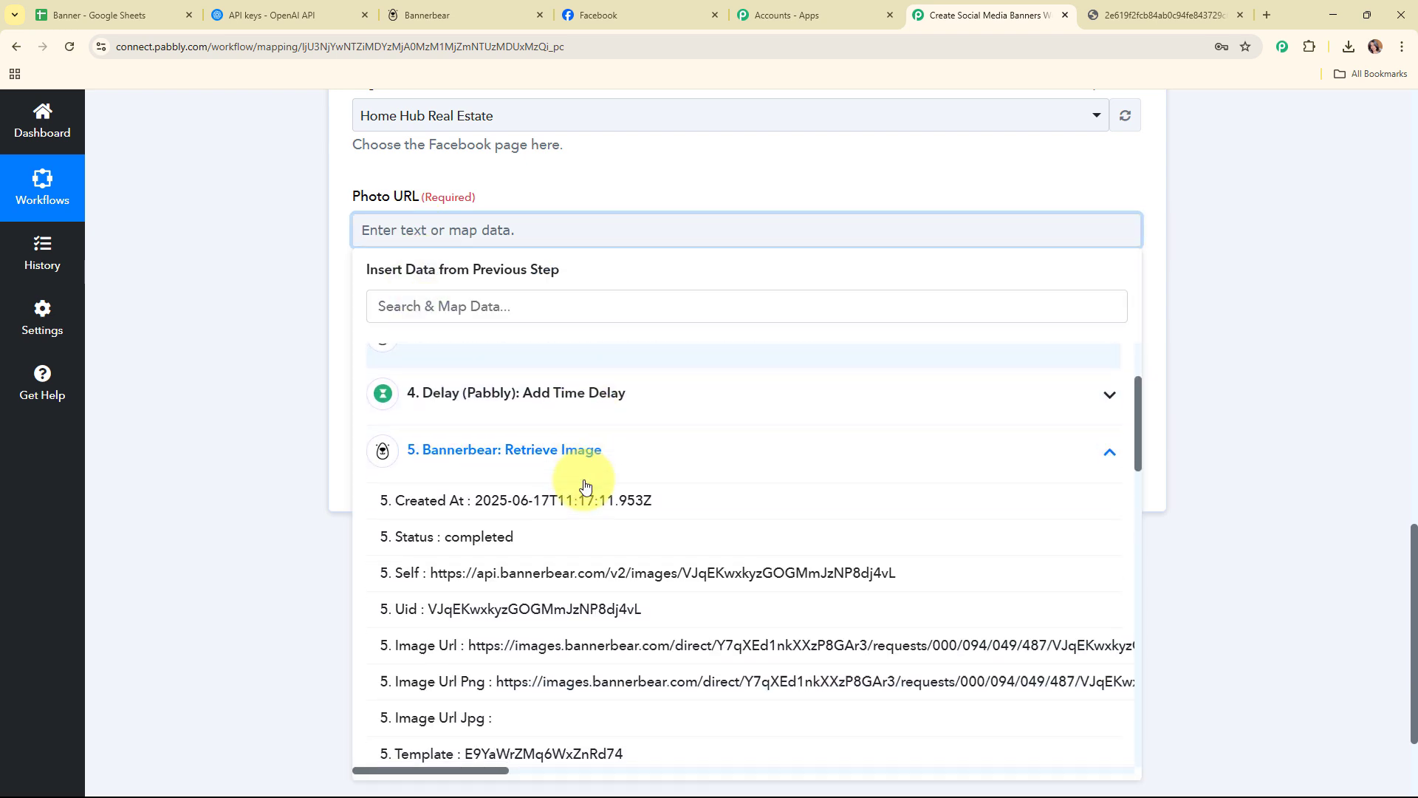
{"action": "scroll", "coordinate": [591, 559], "scroll_direction": "down", "scroll_amount": 3}
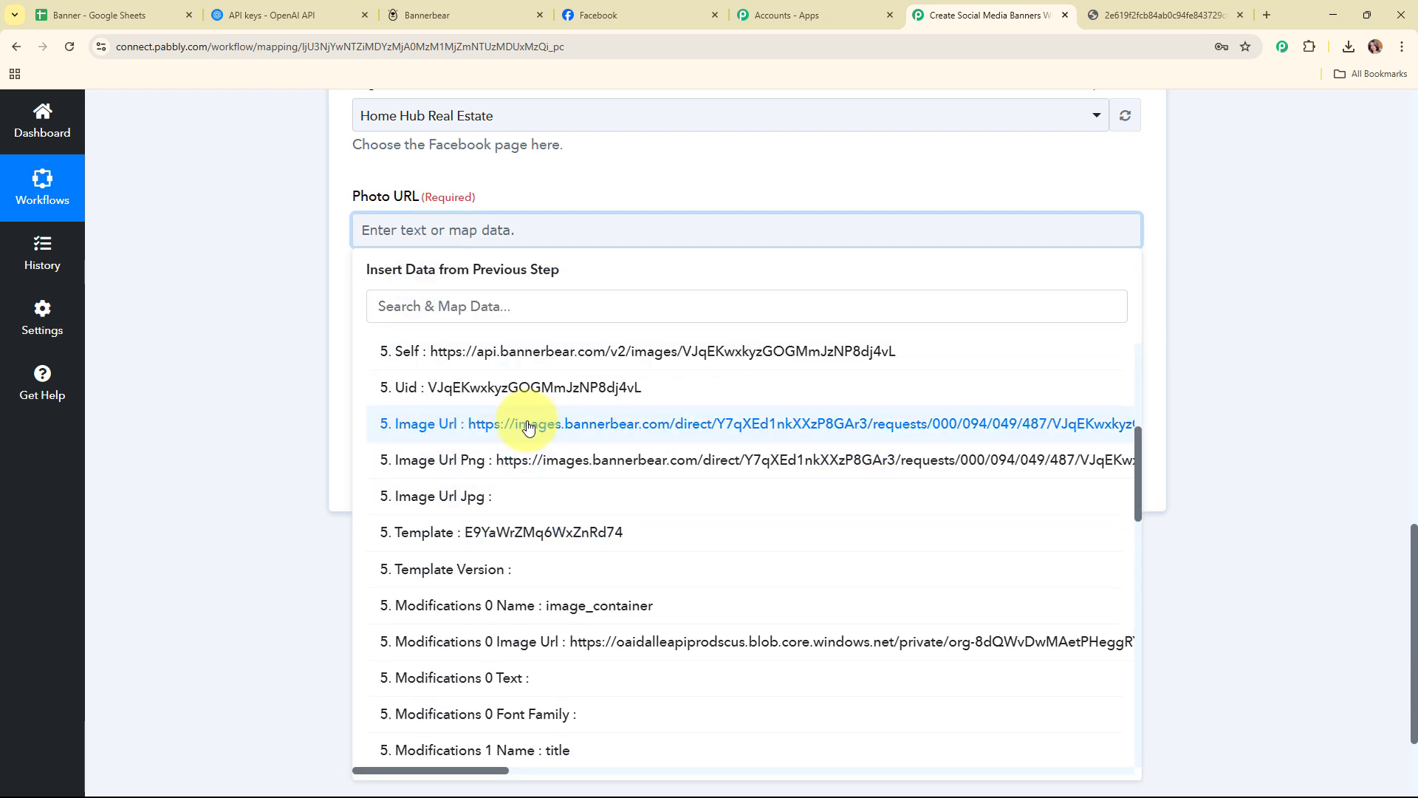
{"action": "left_click", "coordinate": [528, 427]}
{"action": "left_click", "coordinate": [260, 391]}
{"action": "scroll", "coordinate": [503, 333], "scroll_direction": "down", "scroll_amount": 1}
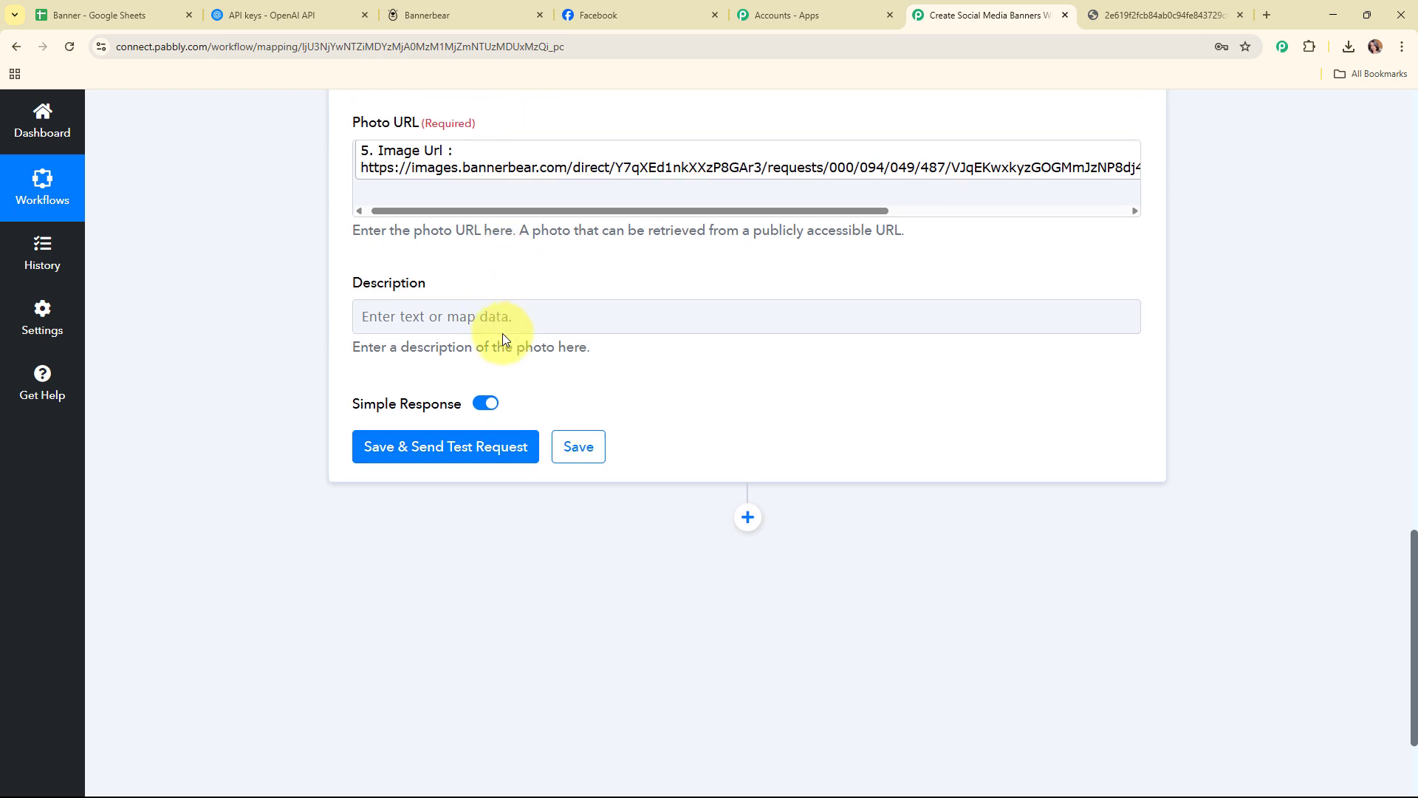
Map the Topic from the Google Sheets trigger into the photo post's Description.
{"action": "left_click", "coordinate": [465, 316]}
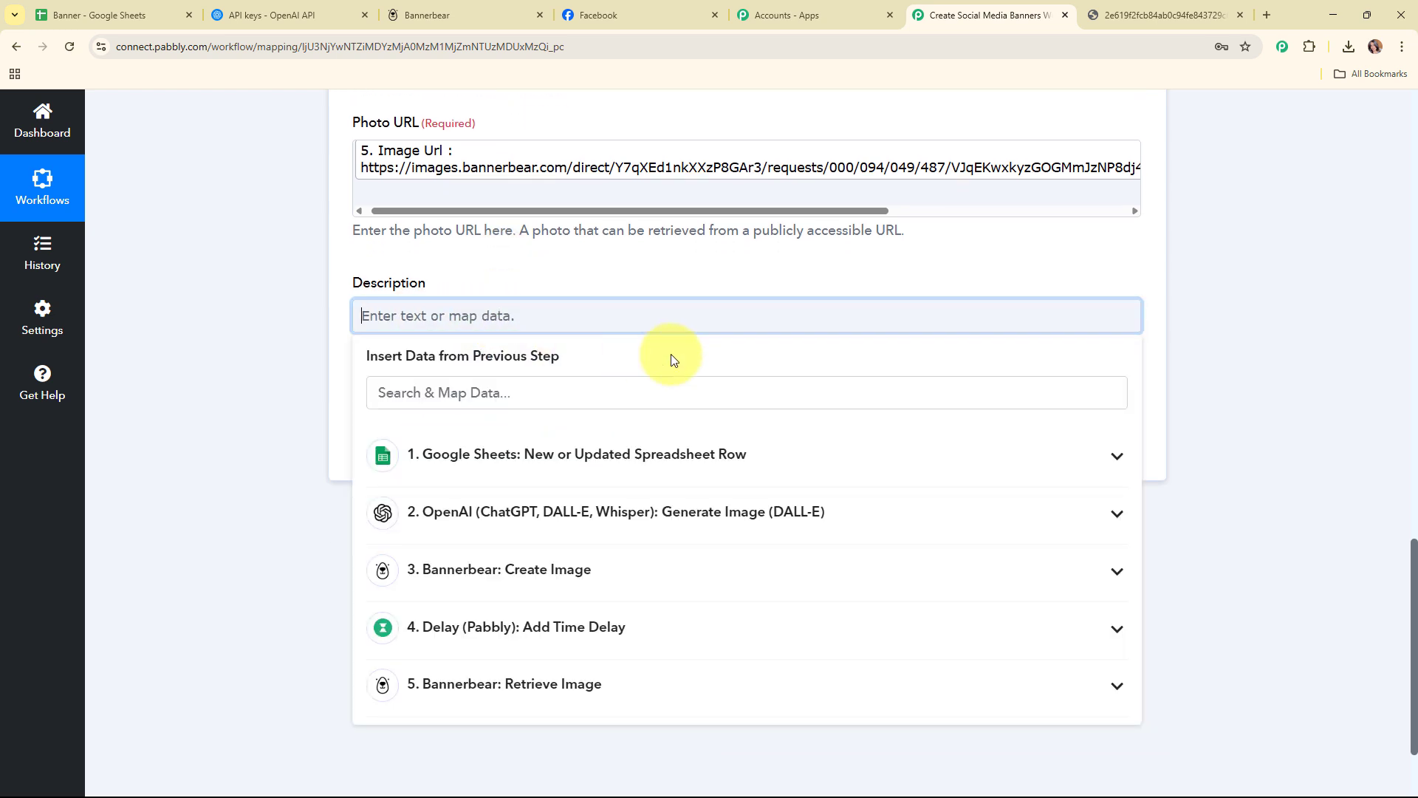
{"action": "left_click", "coordinate": [537, 443]}
{"action": "scroll", "coordinate": [674, 509], "scroll_direction": "down", "scroll_amount": 3}
{"action": "scroll", "coordinate": [623, 515], "scroll_direction": "up", "scroll_amount": 1}
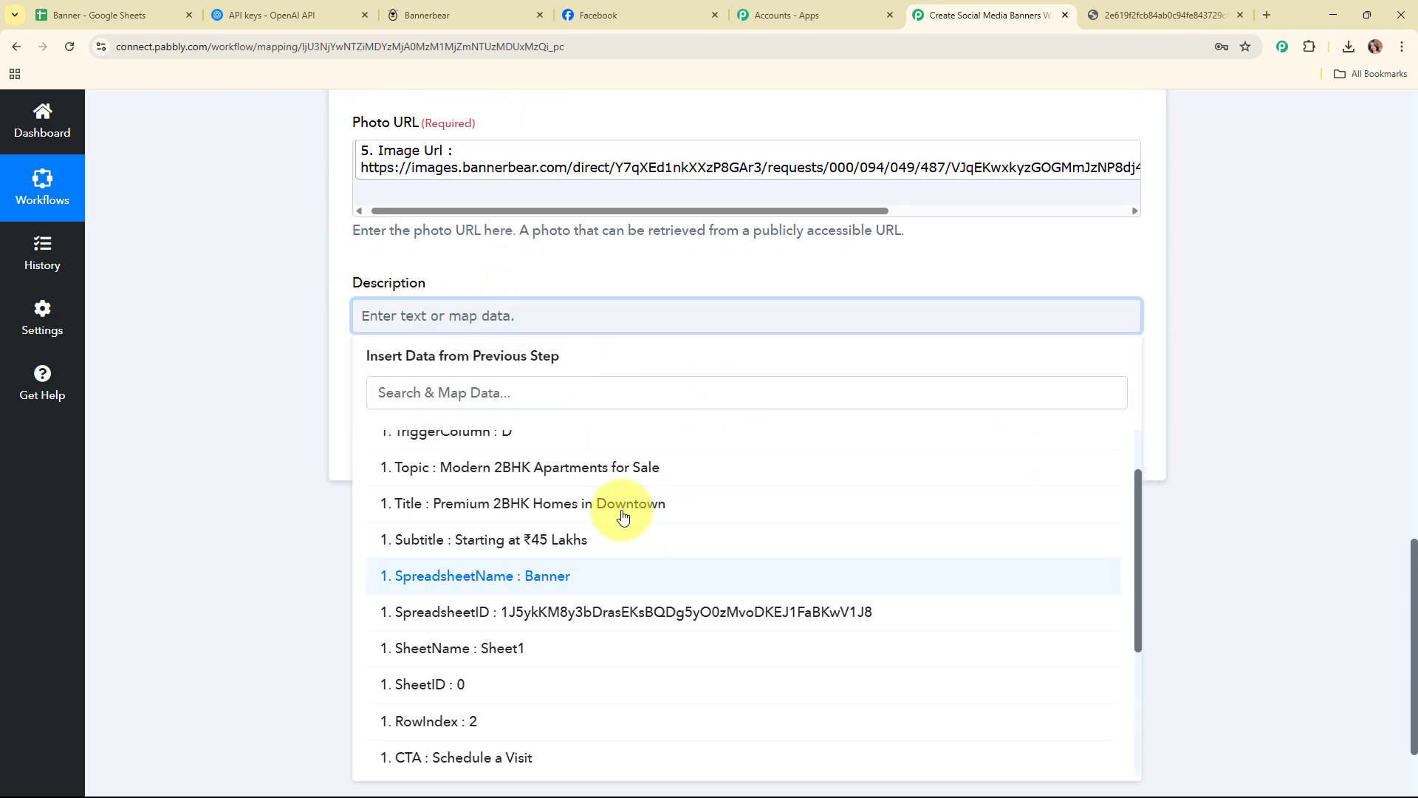
{"action": "left_click", "coordinate": [517, 468]}
{"action": "left_click", "coordinate": [164, 396]}
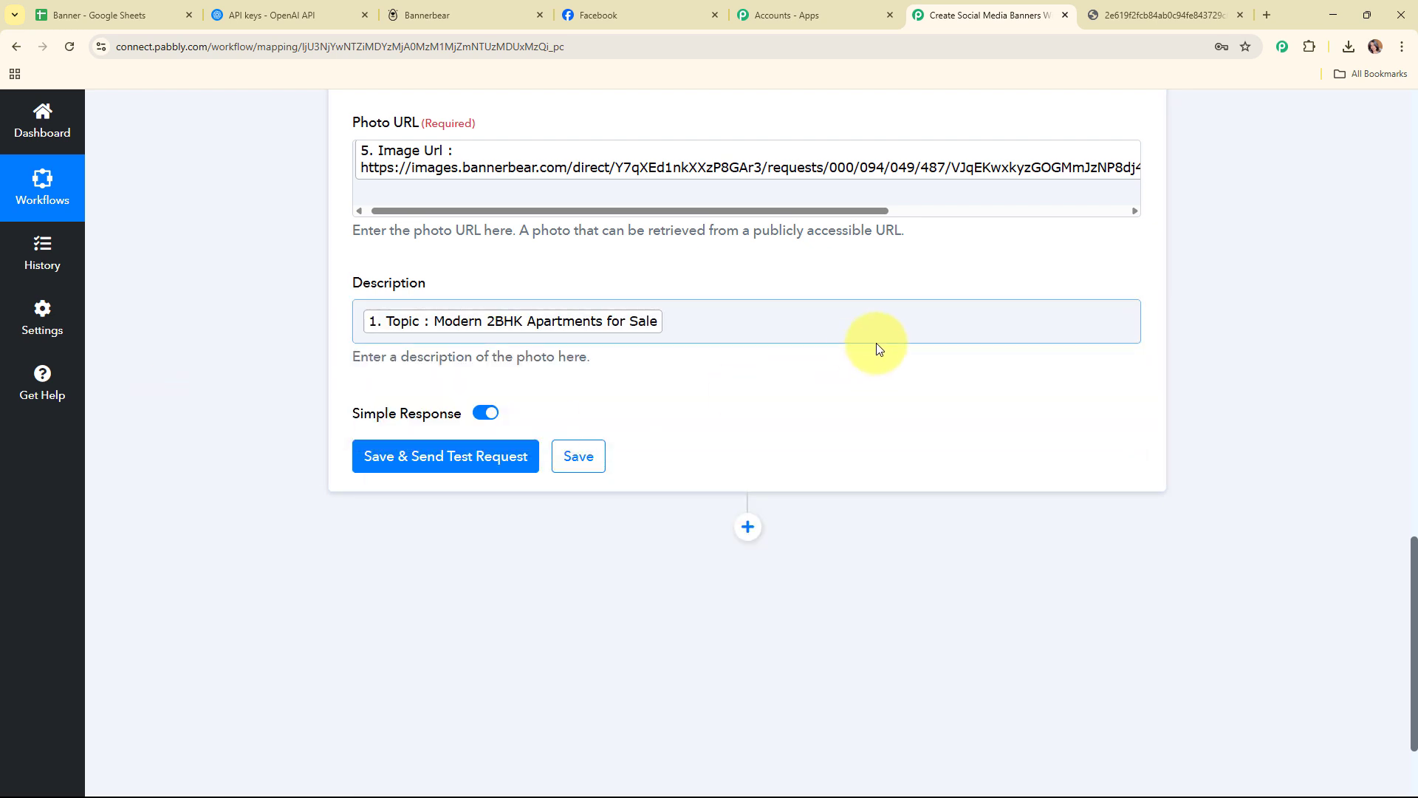
Save the Facebook Pages action, send a test request, review the response, and collapse the action.
{"action": "scroll", "coordinate": [877, 347], "scroll_direction": "down", "scroll_amount": 2}
{"action": "left_click", "coordinate": [427, 314]}
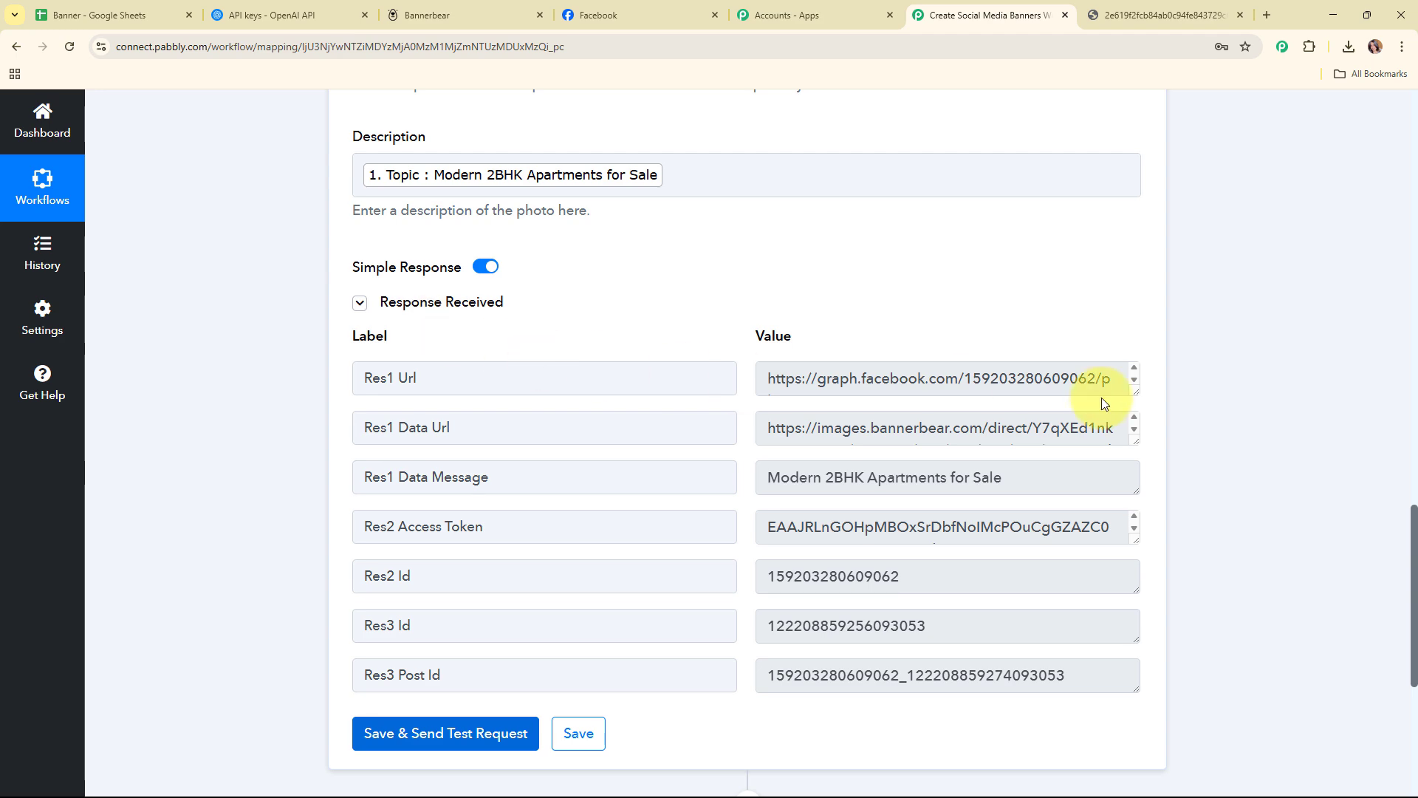
{"action": "scroll", "coordinate": [1333, 419], "scroll_direction": "down", "scroll_amount": 3}
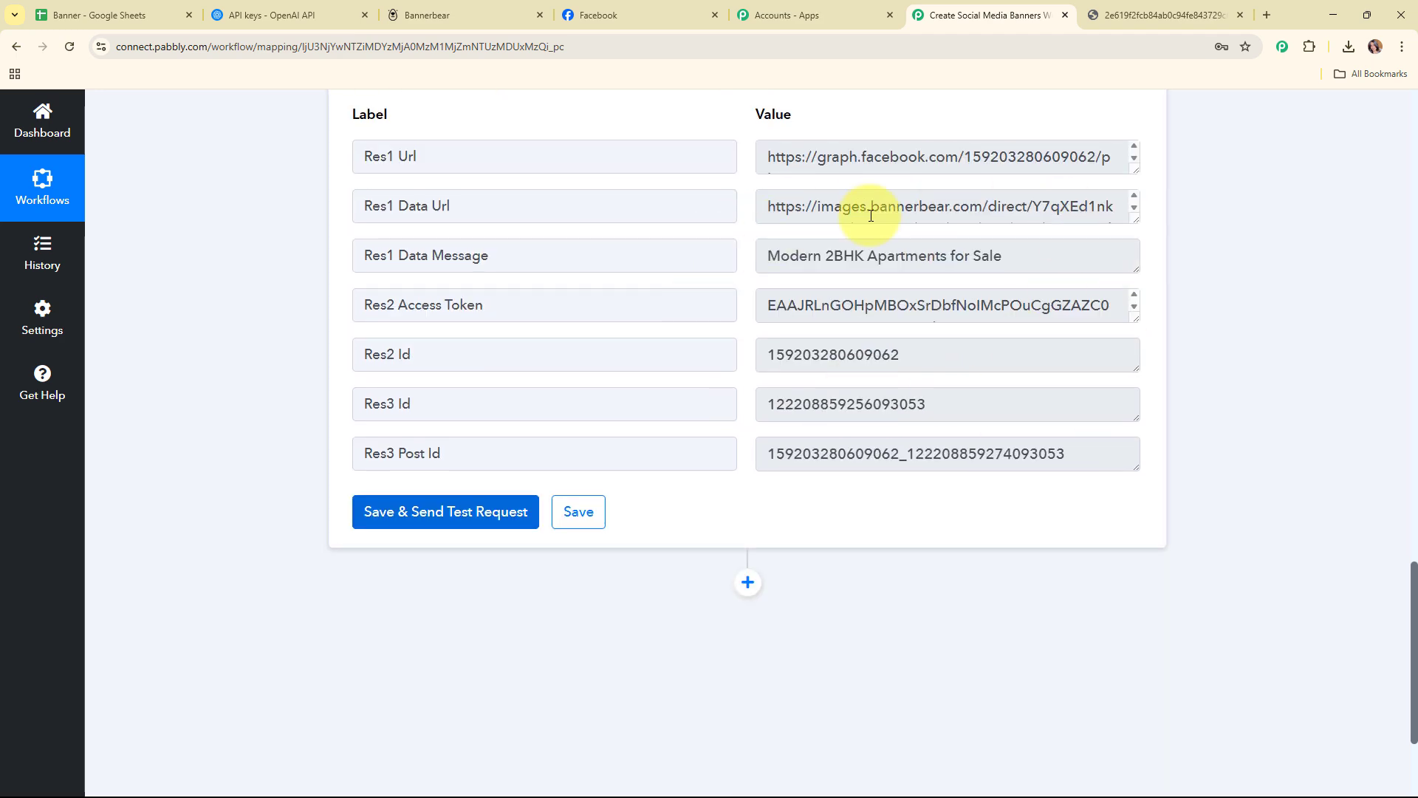
{"action": "scroll", "coordinate": [1208, 370], "scroll_direction": "up", "scroll_amount": 15}
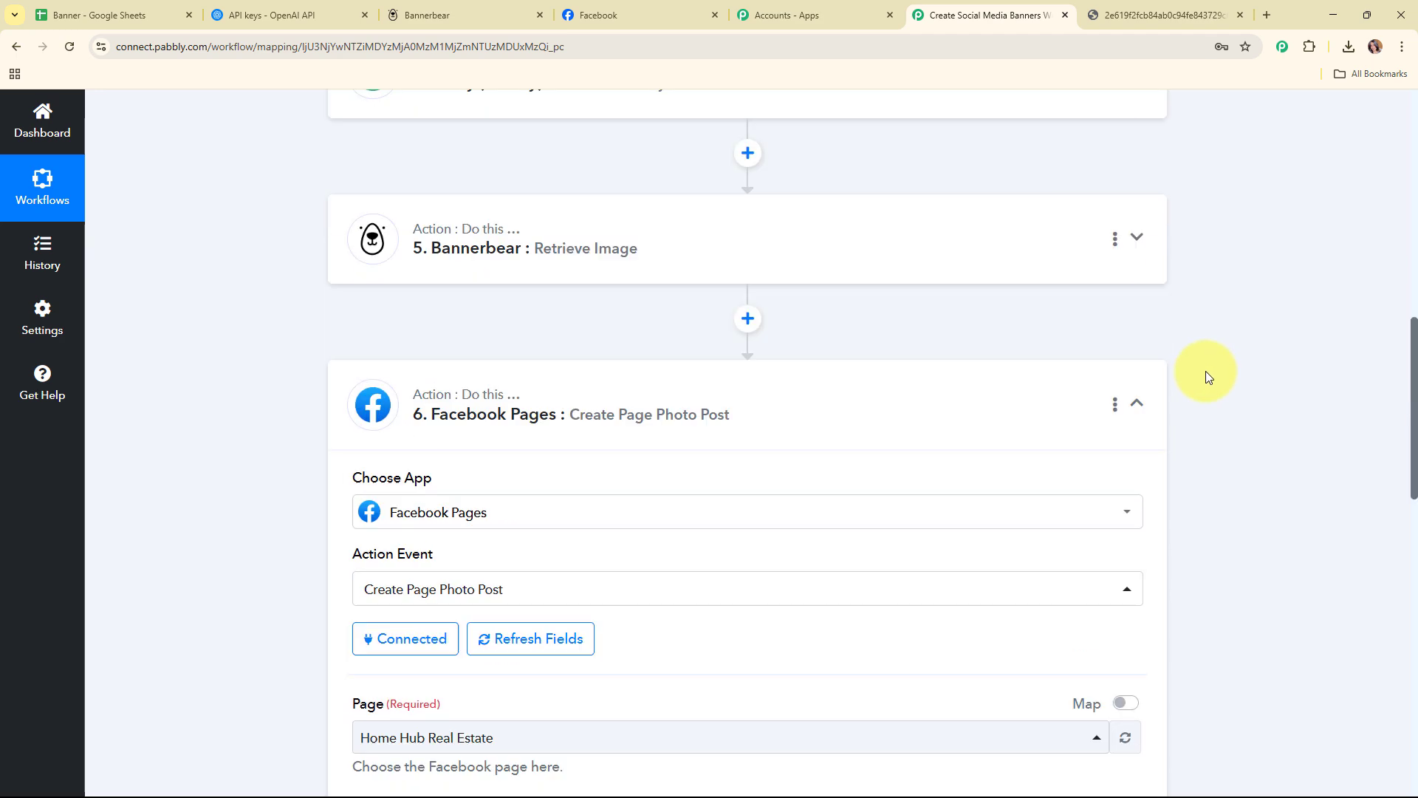
{"action": "left_click", "coordinate": [1137, 451]}
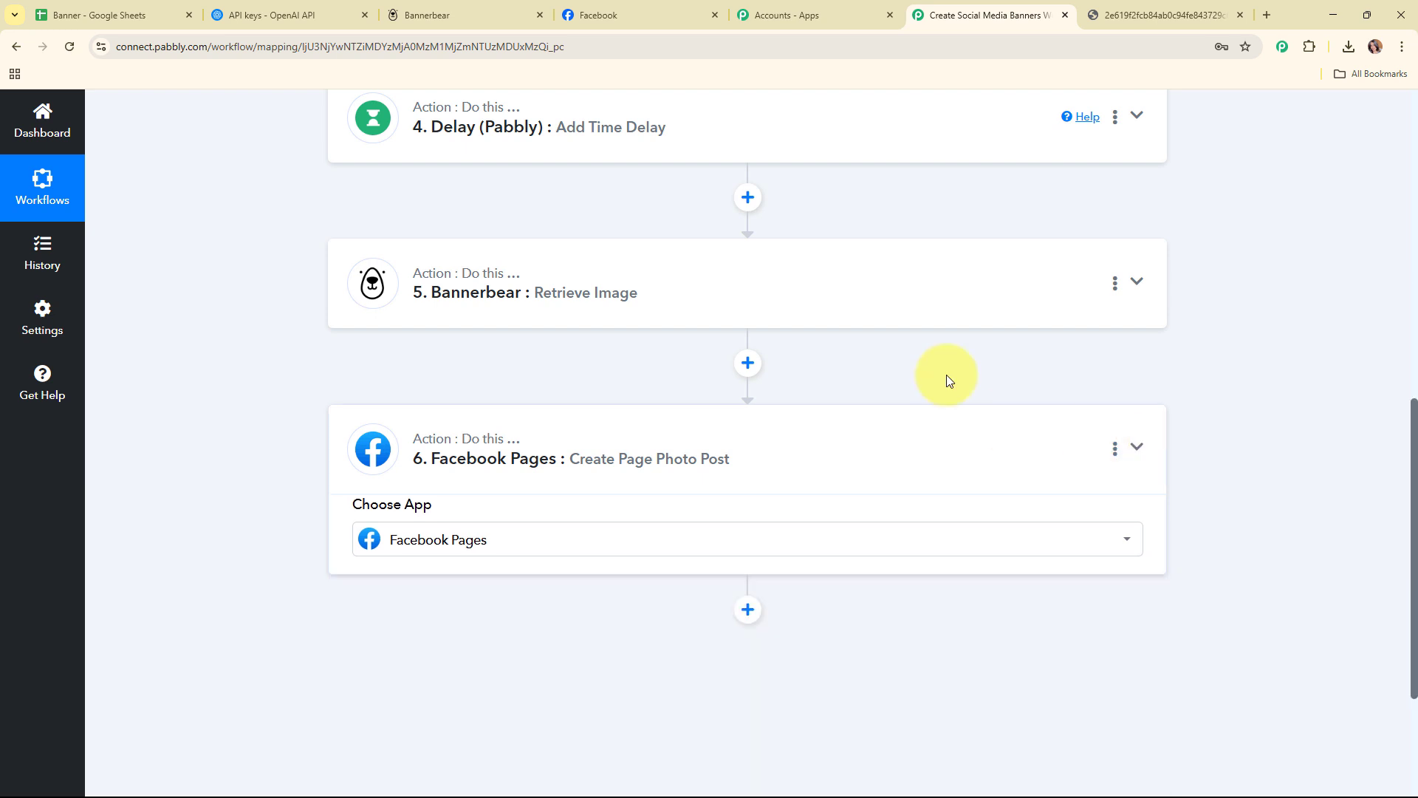
{"action": "scroll", "coordinate": [946, 378], "scroll_direction": "up", "scroll_amount": 10}
Check the new post's caption and banner on the Home Hub Real Estate Facebook page, and return to the workflow.
{"action": "left_click", "coordinate": [625, 15]}
{"action": "left_click", "coordinate": [299, 168]}
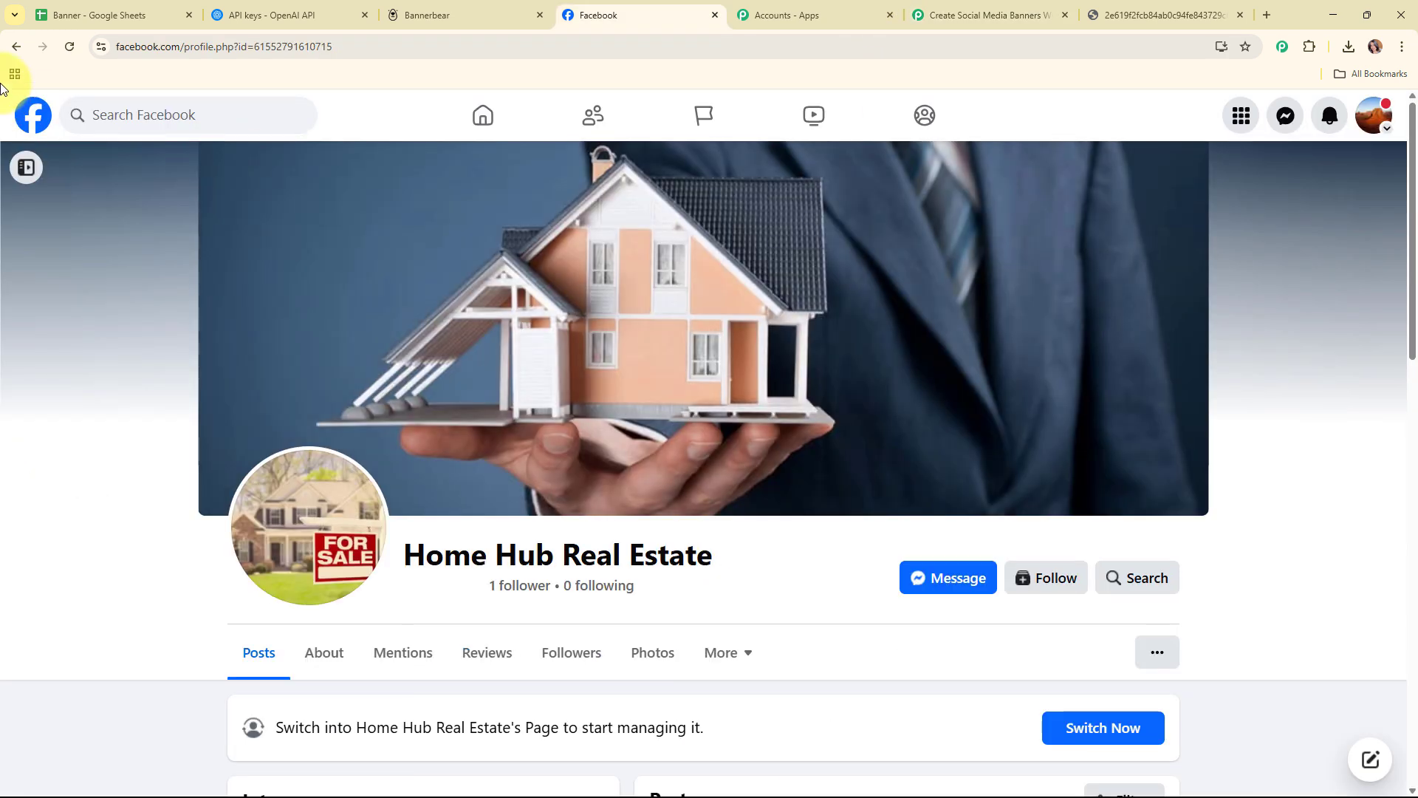
{"action": "scroll", "coordinate": [523, 341], "scroll_direction": "down", "scroll_amount": 2}
{"action": "scroll", "coordinate": [523, 341], "scroll_direction": "down", "scroll_amount": 7}
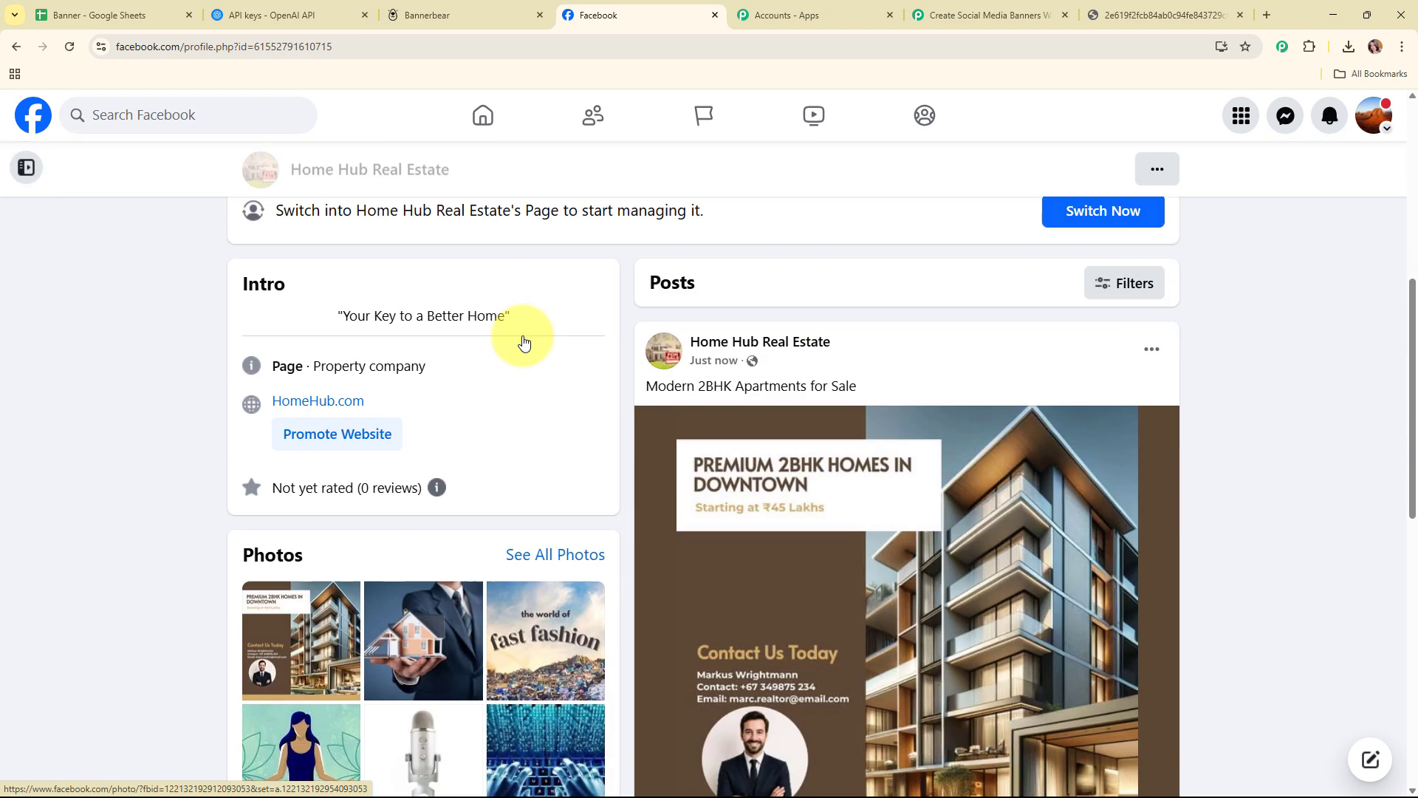
{"action": "scroll", "coordinate": [1140, 468], "scroll_direction": "up", "scroll_amount": 1}
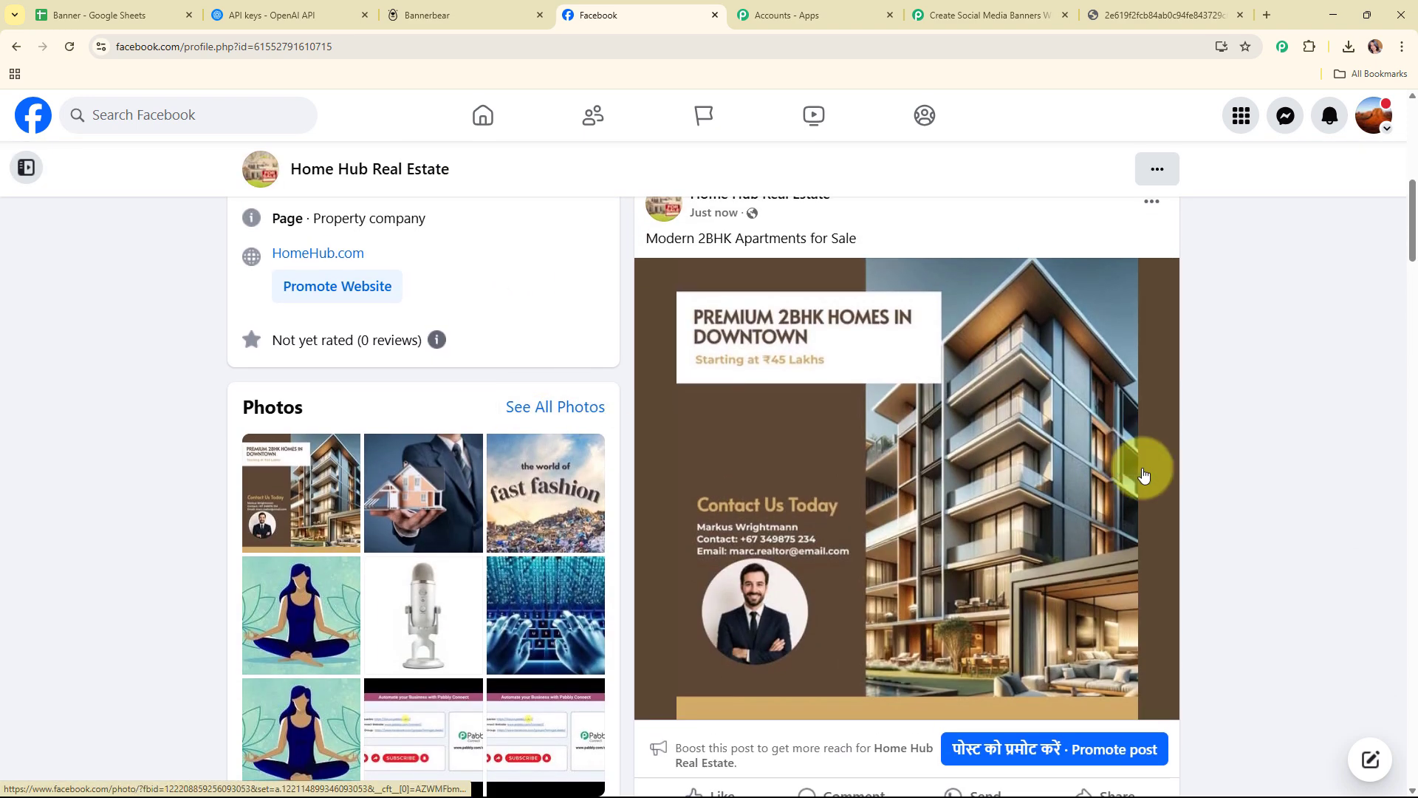
{"action": "scroll", "coordinate": [854, 475], "scroll_direction": "up", "scroll_amount": 1}
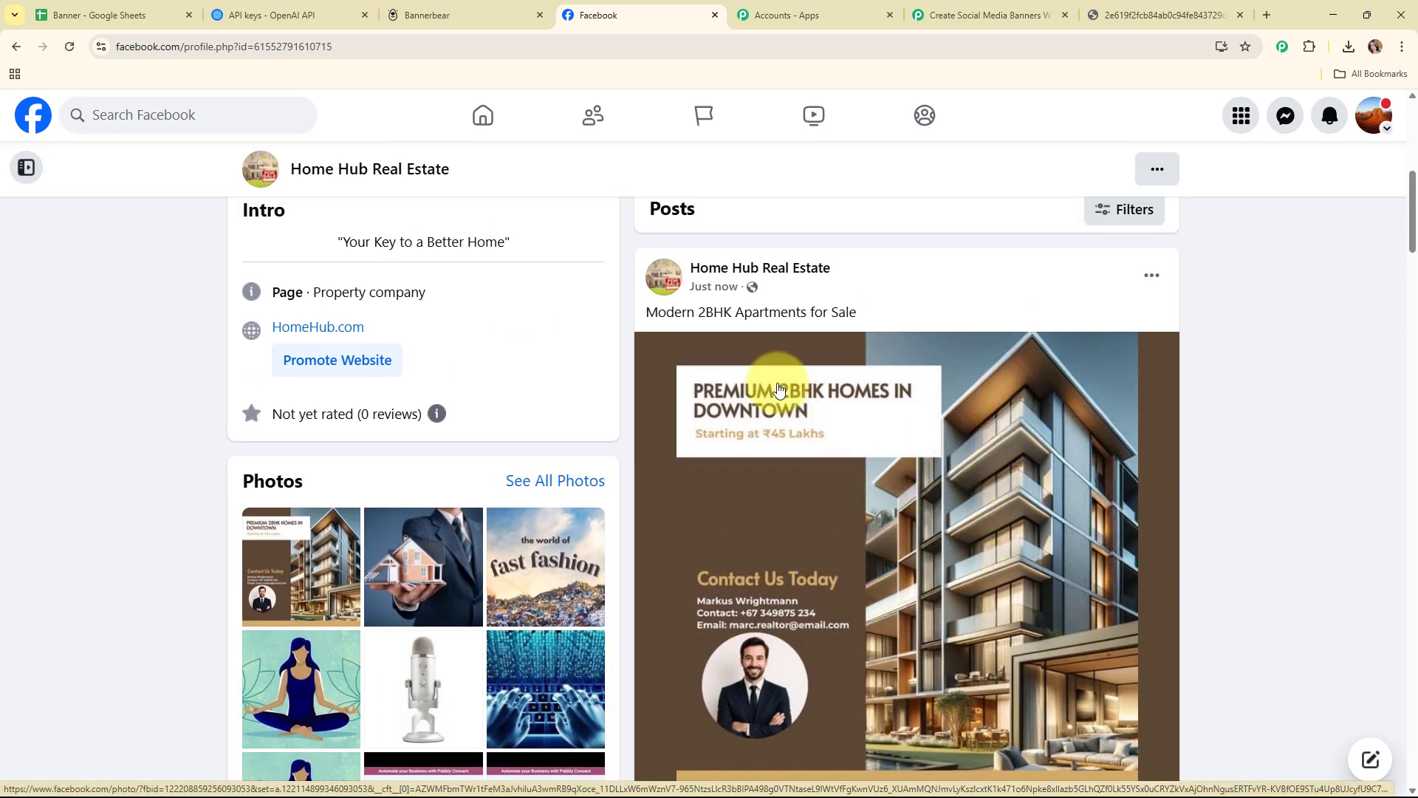
{"action": "left_click_drag", "start_coordinate": [648, 310], "coordinate": [878, 319]}
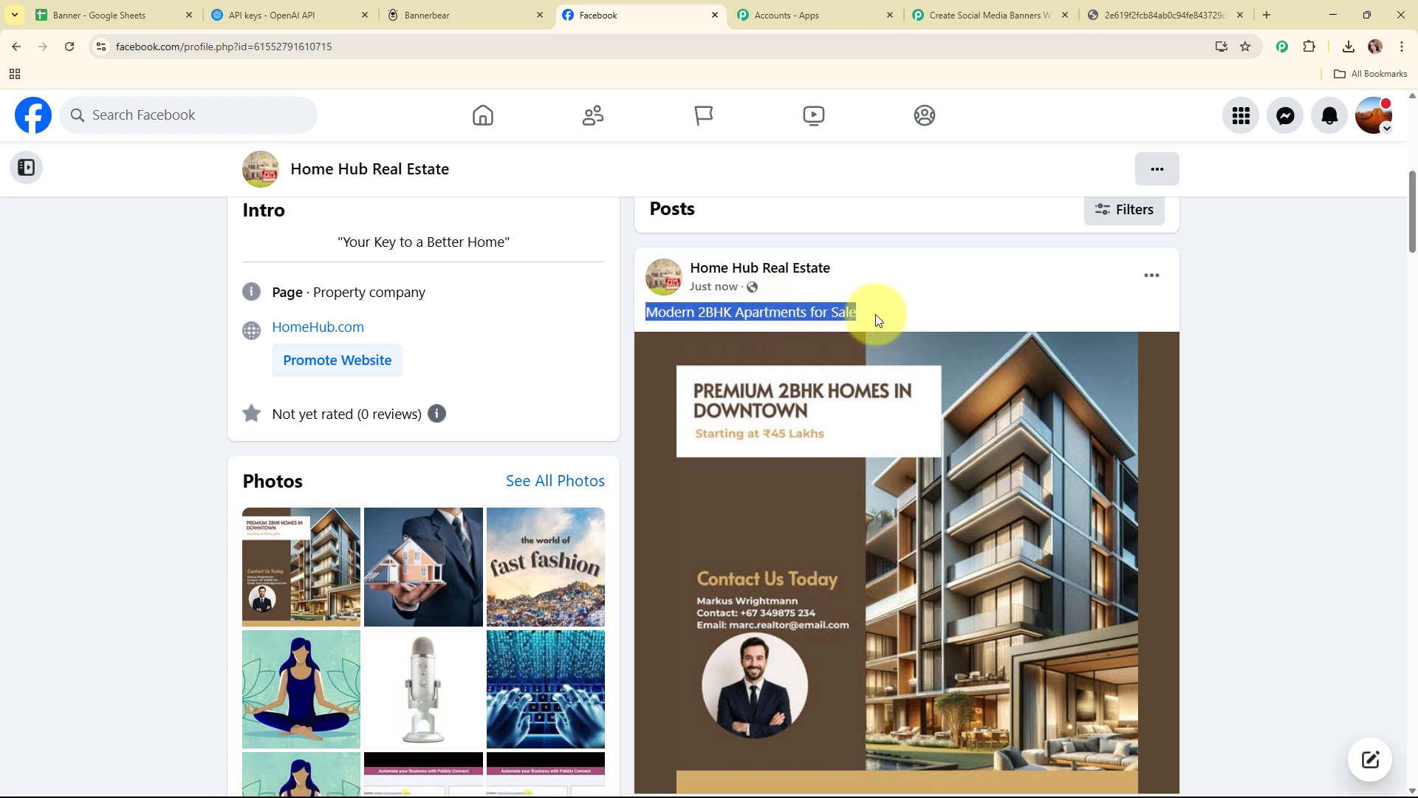
{"action": "left_click", "coordinate": [966, 307]}
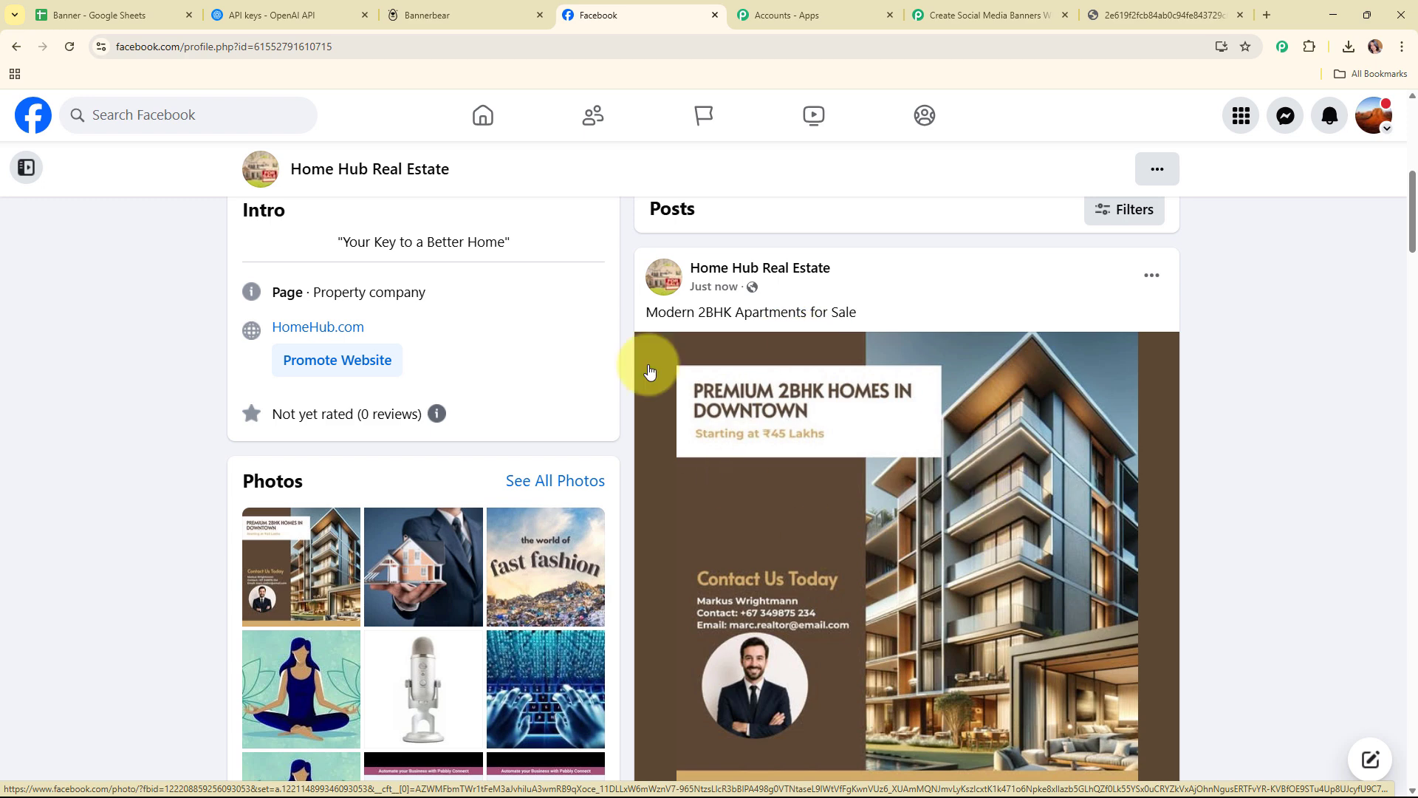
{"action": "left_click", "coordinate": [932, 6]}
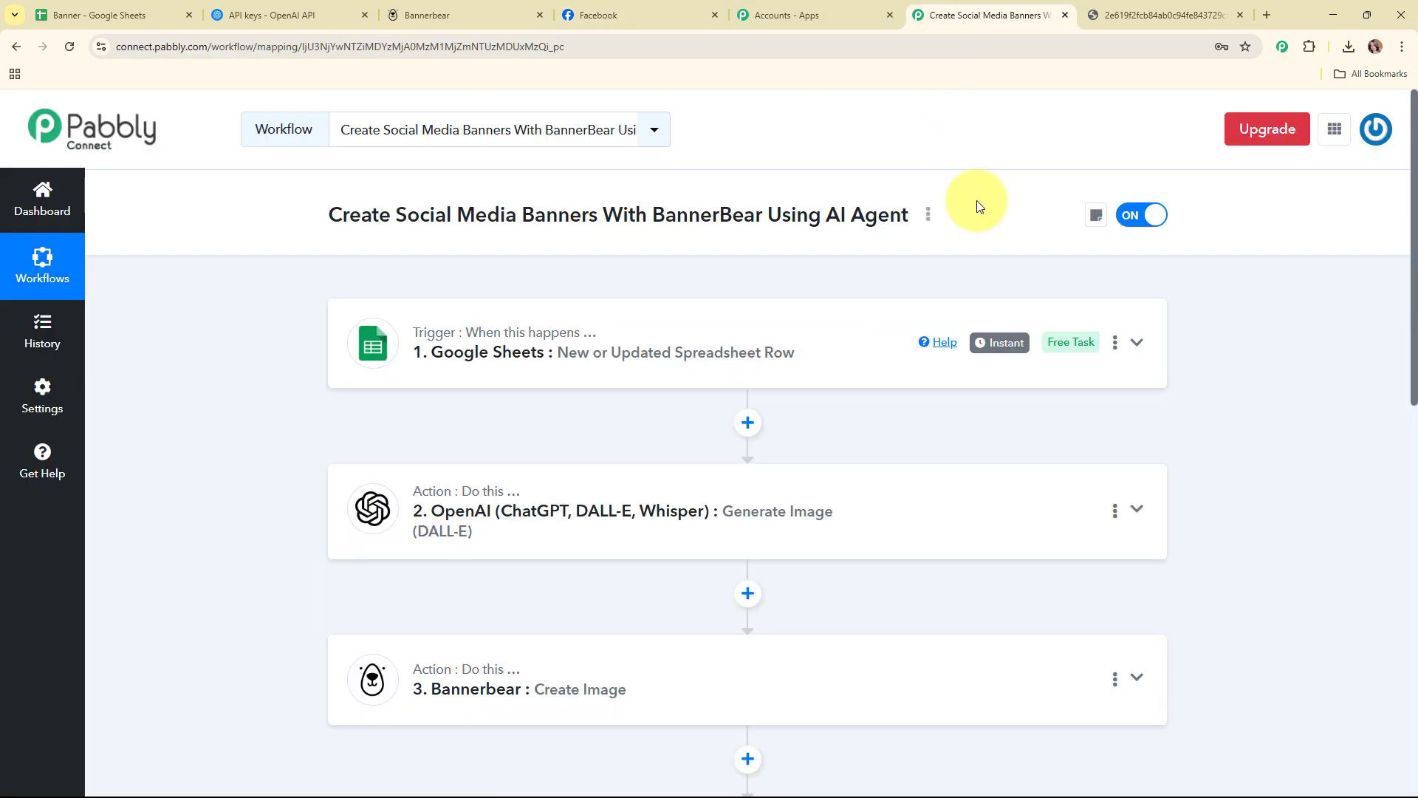
Review the complete workflow from the Google Sheets trigger through the OpenAI, Bannerbear and Delay actions to the Facebook Pages post, including its title.
{"action": "scroll", "coordinate": [976, 206], "scroll_direction": "down", "scroll_amount": 1}
{"action": "scroll", "coordinate": [402, 389], "scroll_direction": "down", "scroll_amount": 1}
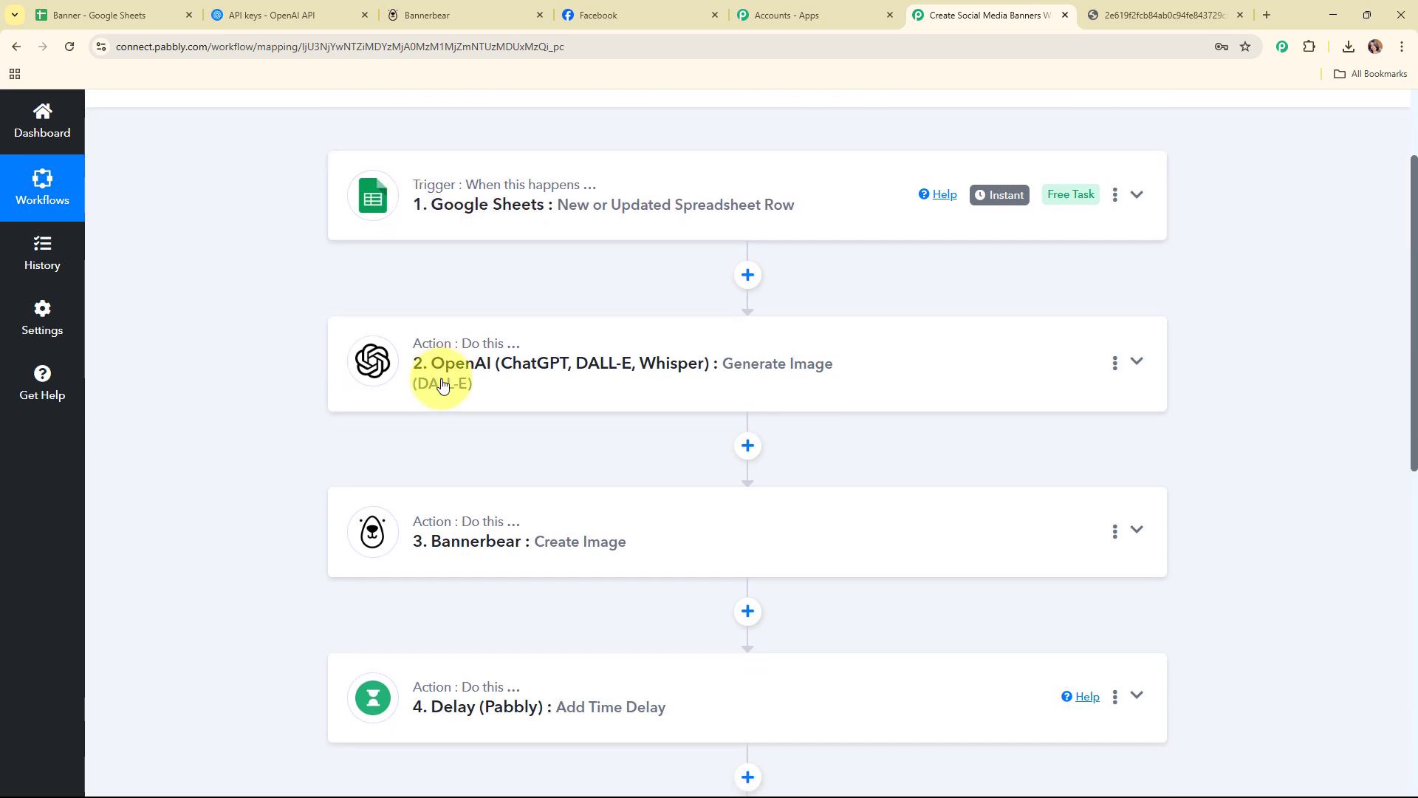
{"action": "scroll", "coordinate": [427, 436], "scroll_direction": "down", "scroll_amount": 3}
{"action": "scroll", "coordinate": [569, 516], "scroll_direction": "down", "scroll_amount": 1}
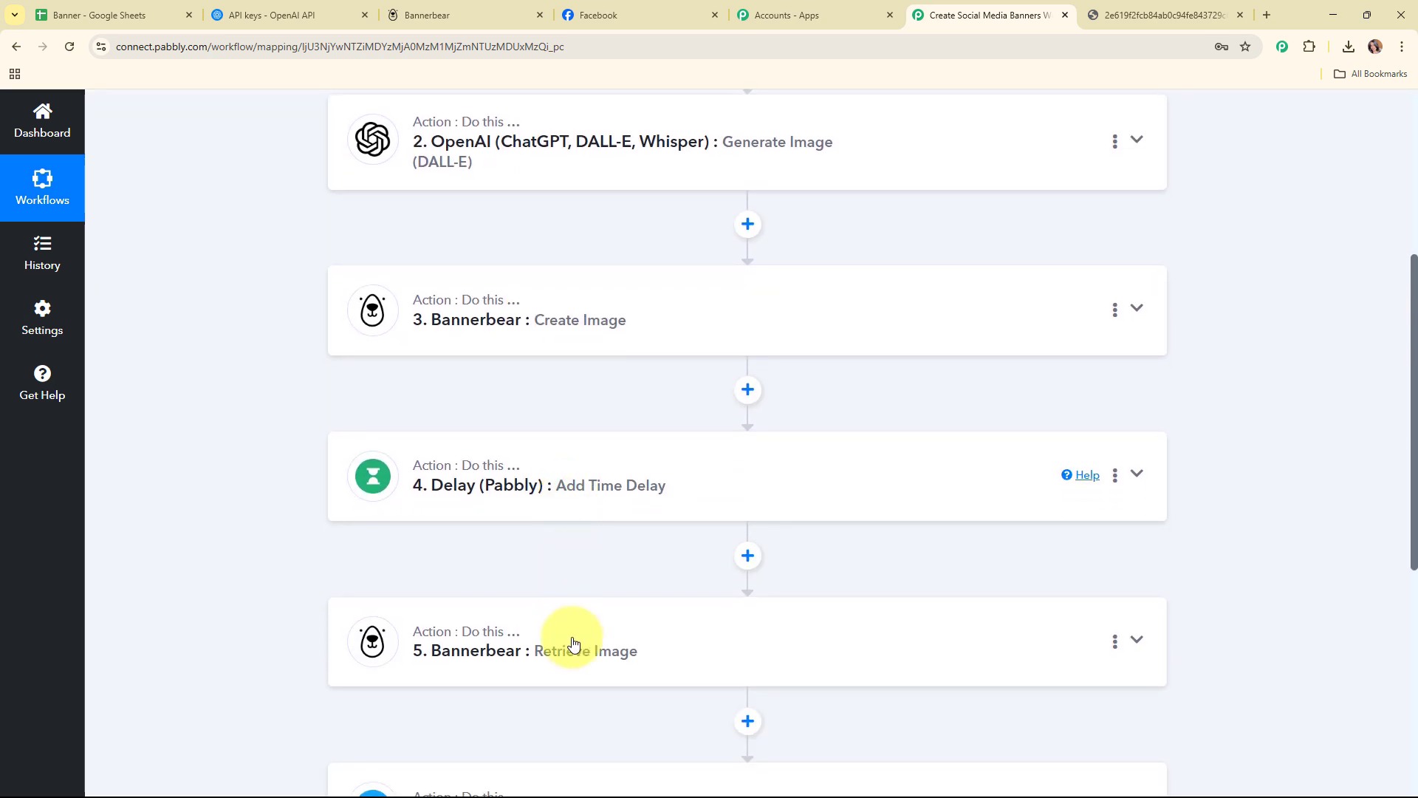
{"action": "scroll", "coordinate": [573, 643], "scroll_direction": "down", "scroll_amount": 4}
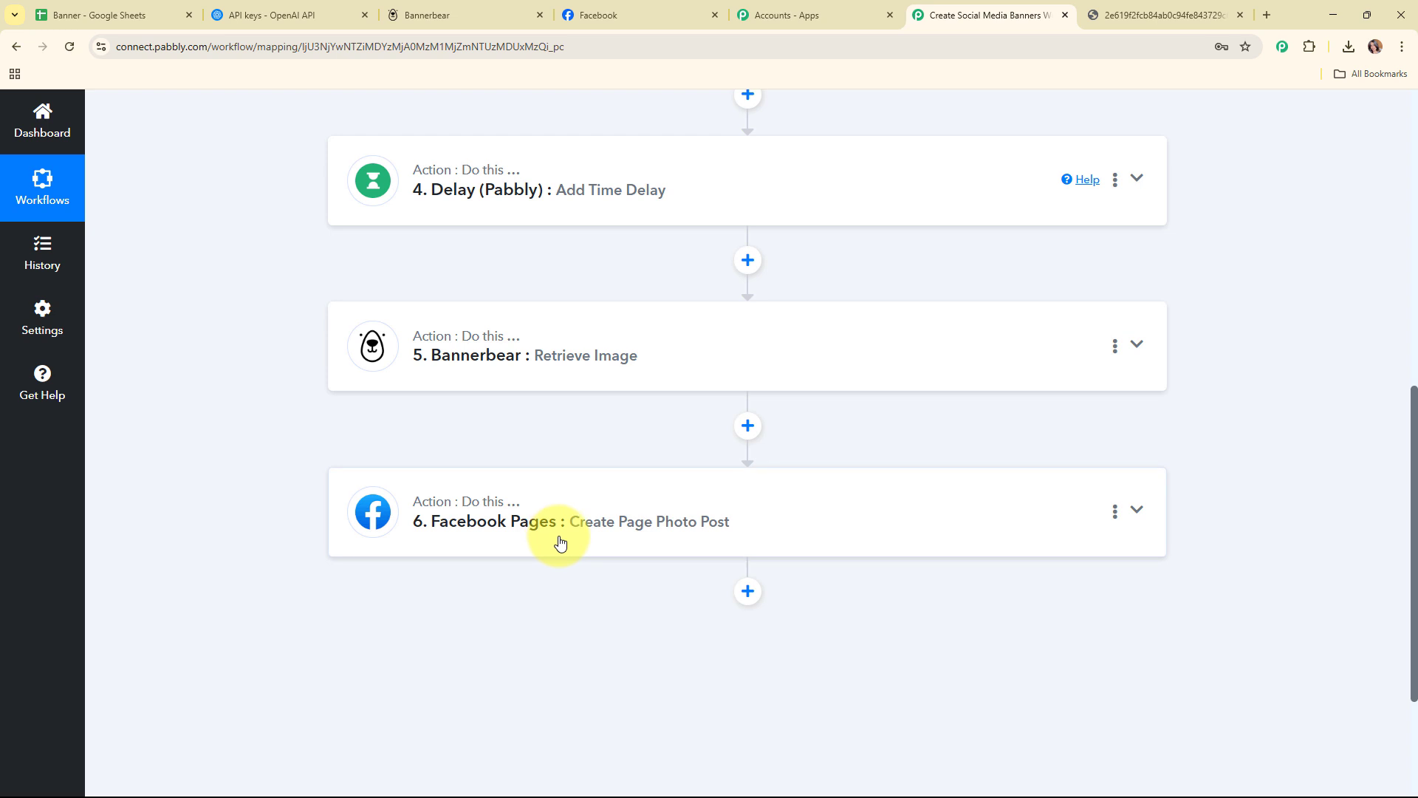
{"action": "scroll", "coordinate": [559, 543], "scroll_direction": "up", "scroll_amount": 9}
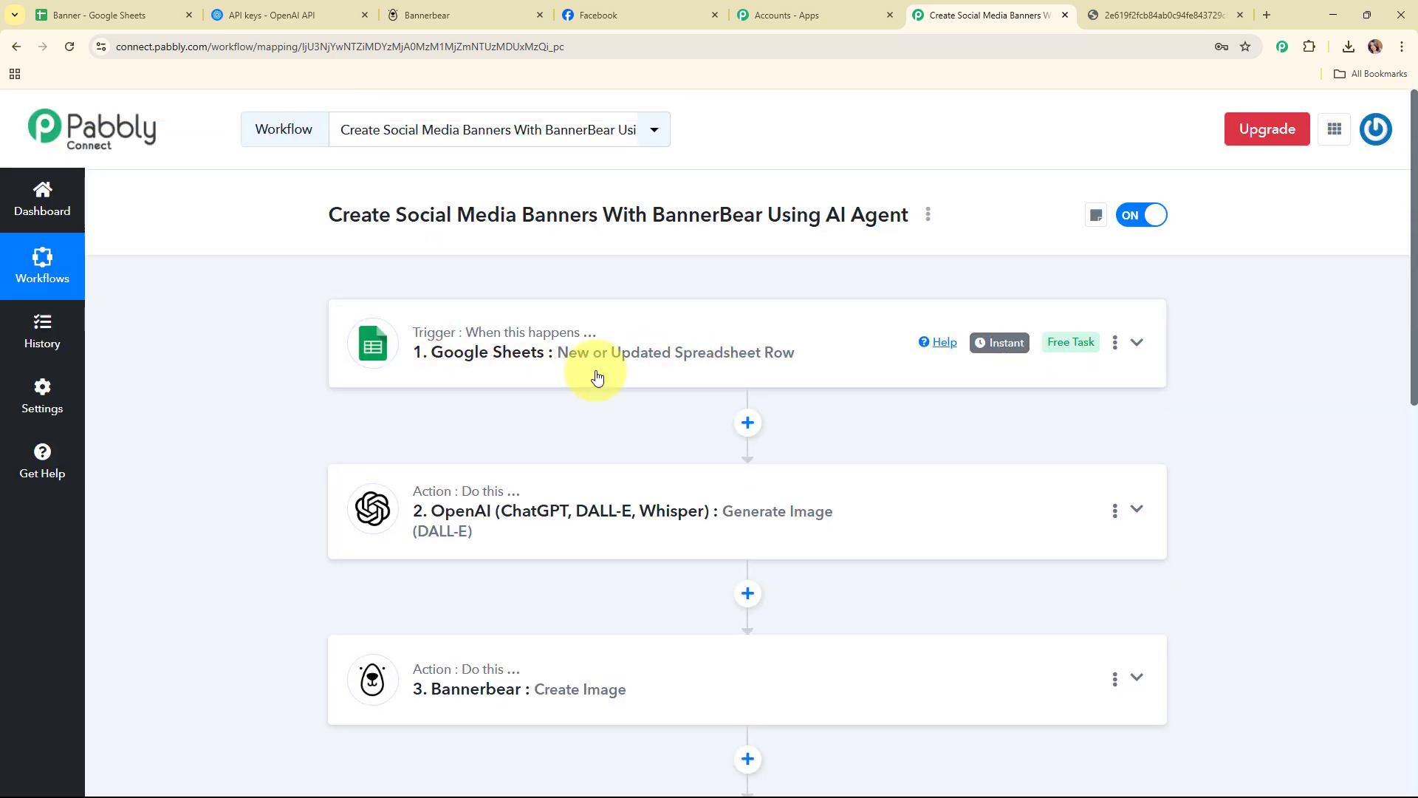
{"action": "scroll", "coordinate": [597, 378], "scroll_direction": "down", "scroll_amount": 1}
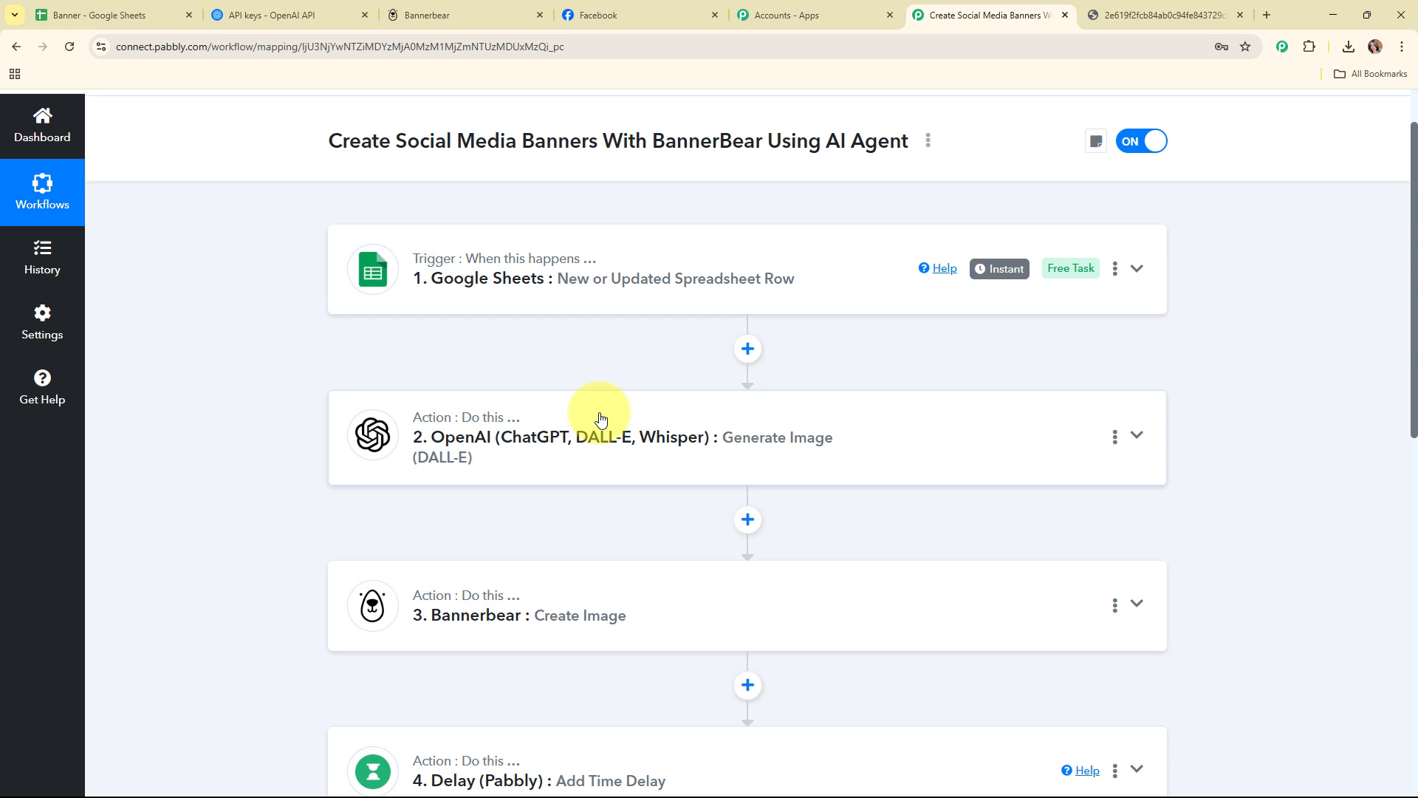
{"action": "scroll", "coordinate": [517, 428], "scroll_direction": "down", "scroll_amount": 3}
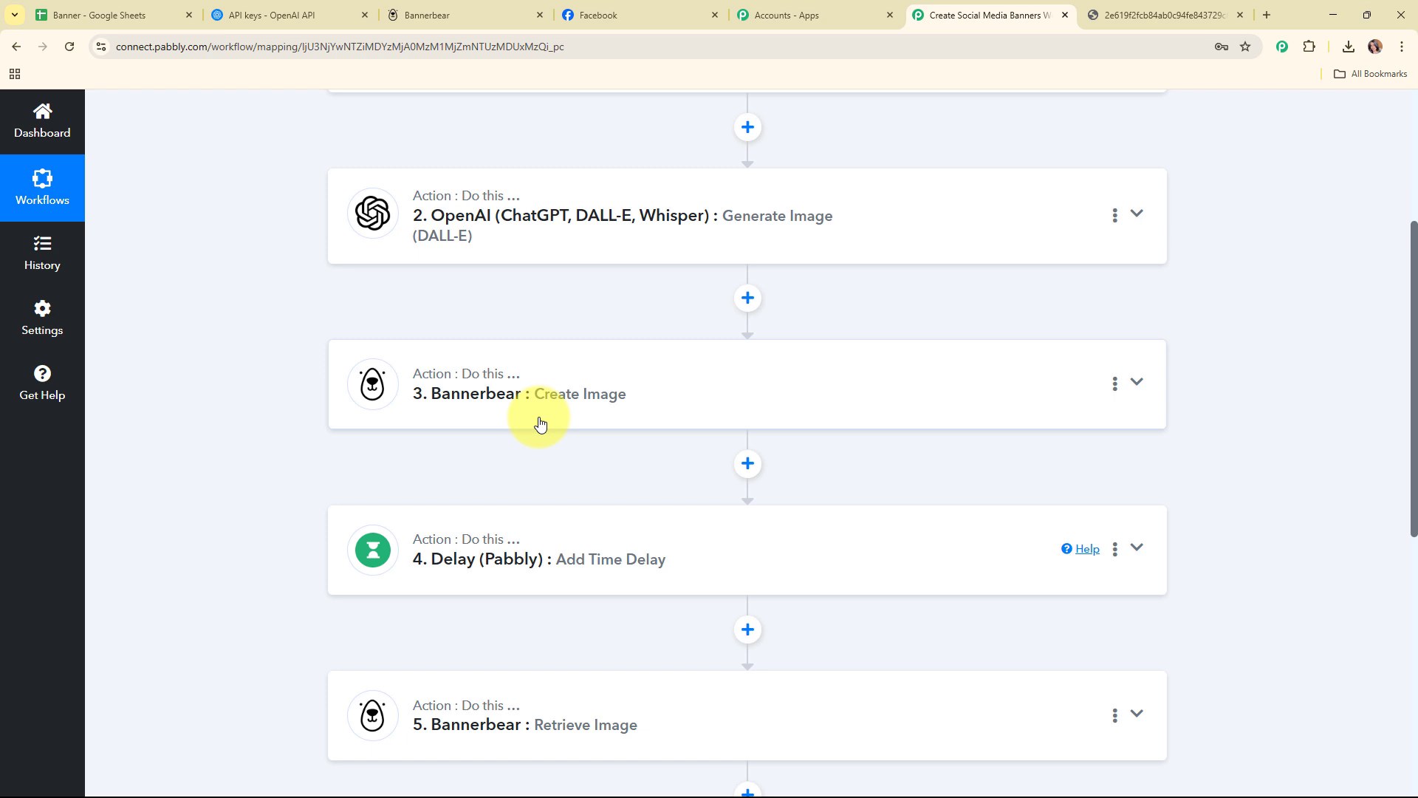
{"action": "scroll", "coordinate": [540, 422], "scroll_direction": "down", "scroll_amount": 2}
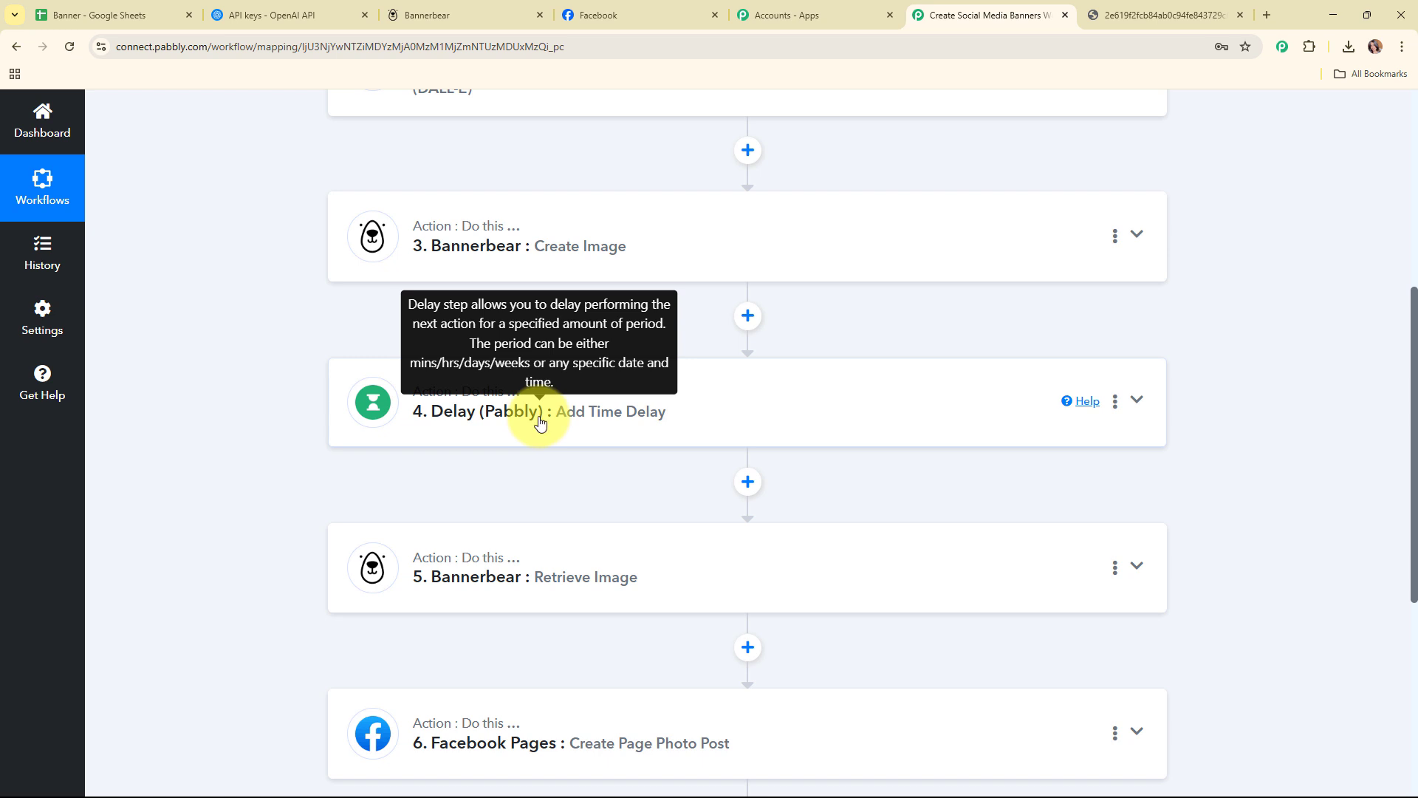
{"action": "scroll", "coordinate": [539, 423], "scroll_direction": "down", "scroll_amount": 2}
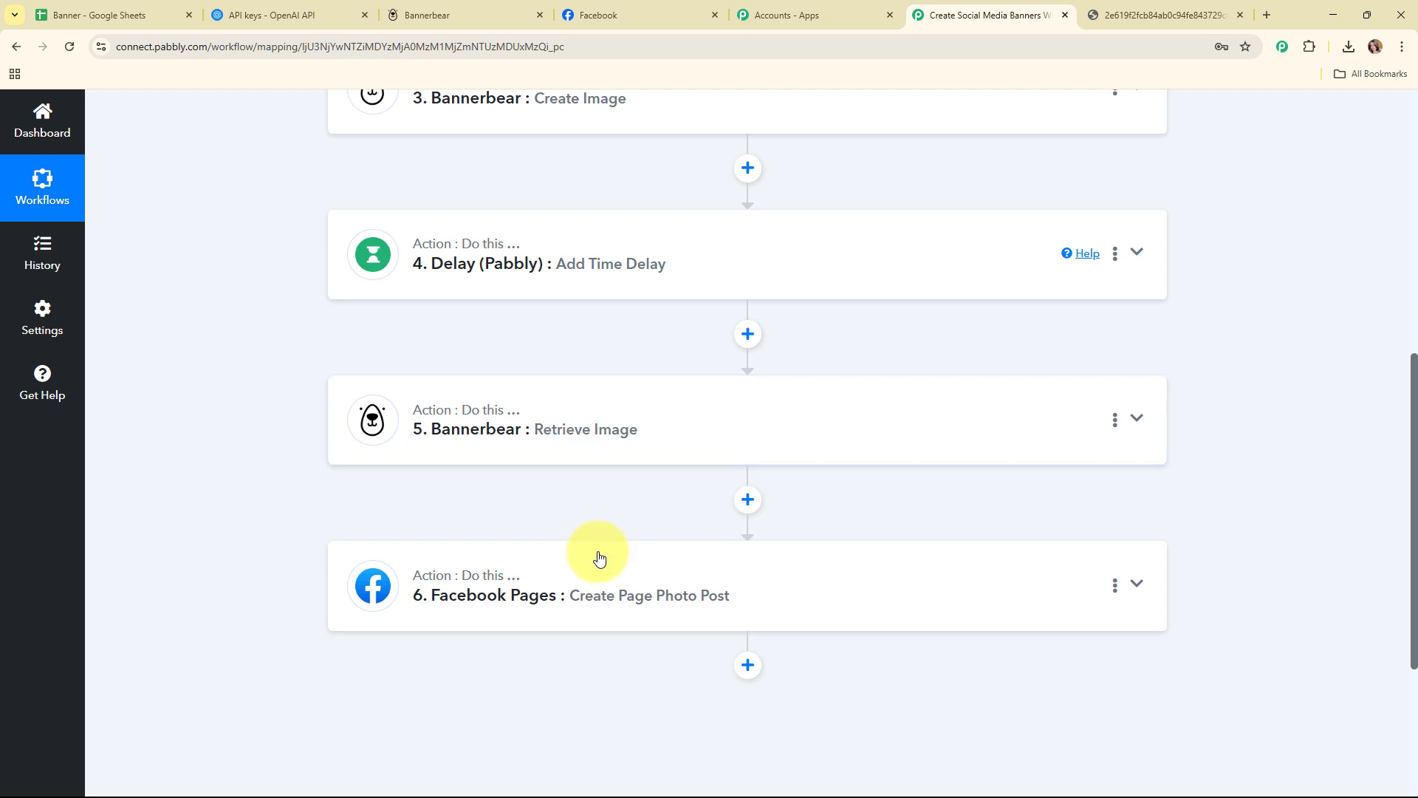
{"action": "scroll", "coordinate": [595, 561], "scroll_direction": "up", "scroll_amount": 8}
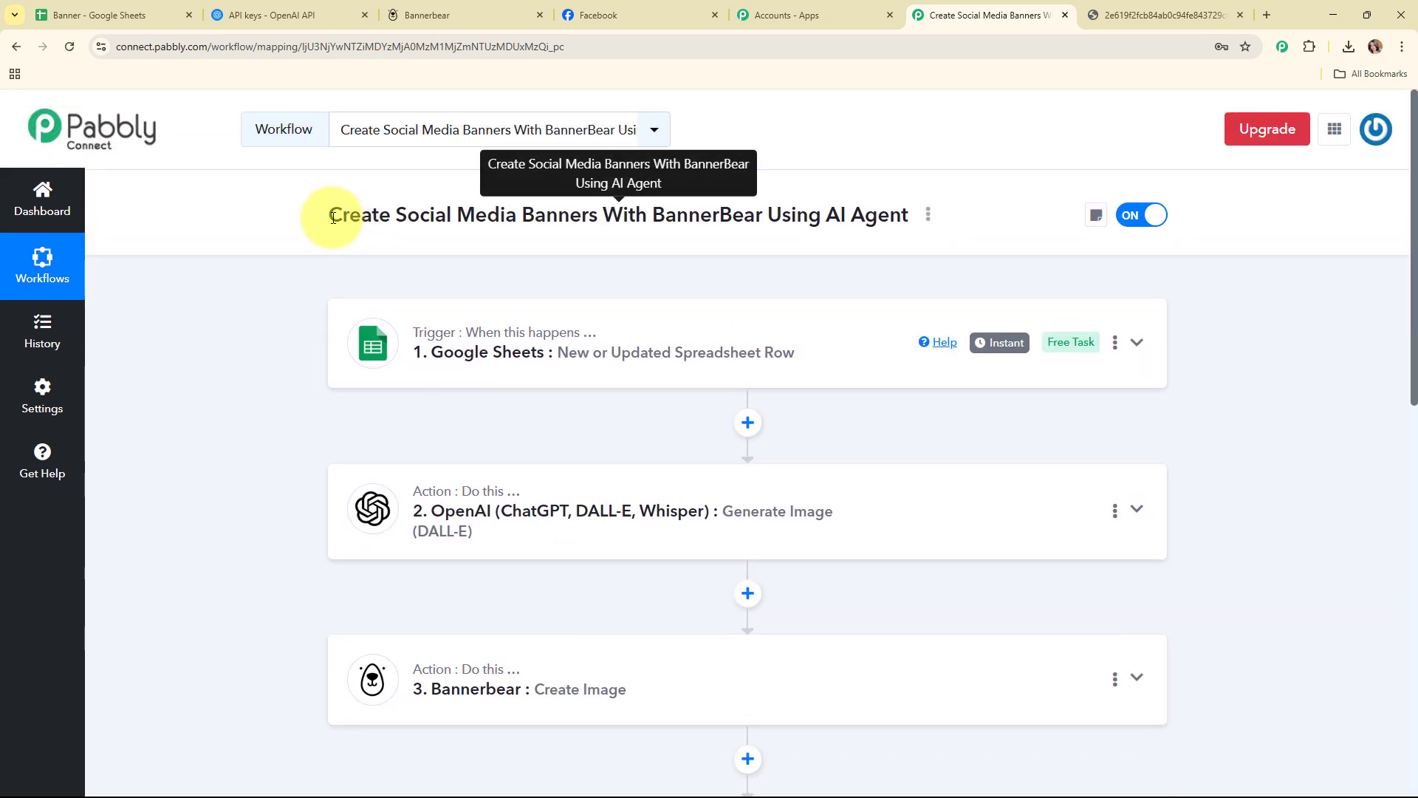
{"action": "left_click_drag", "start_coordinate": [333, 217], "coordinate": [920, 219]}
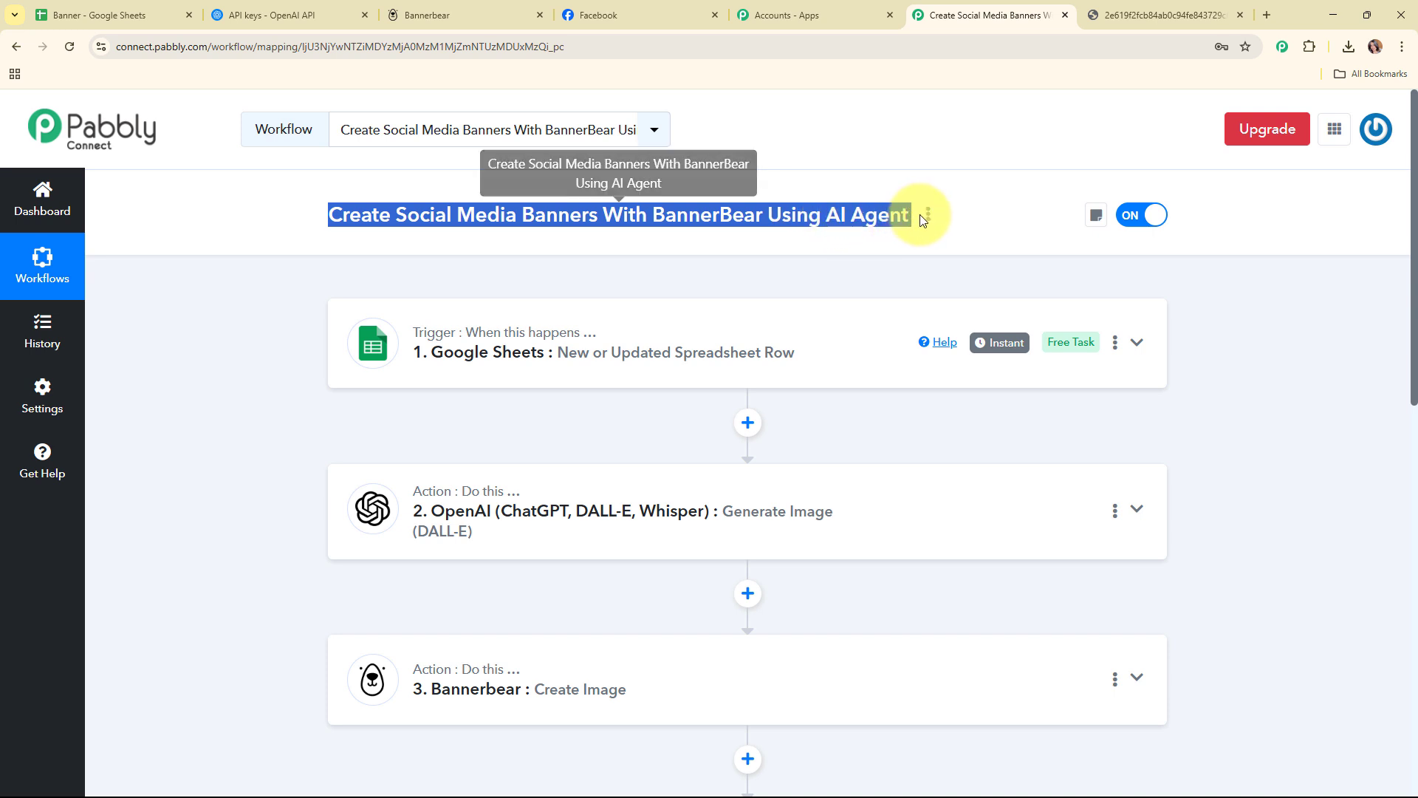
{"action": "left_click", "coordinate": [928, 261]}
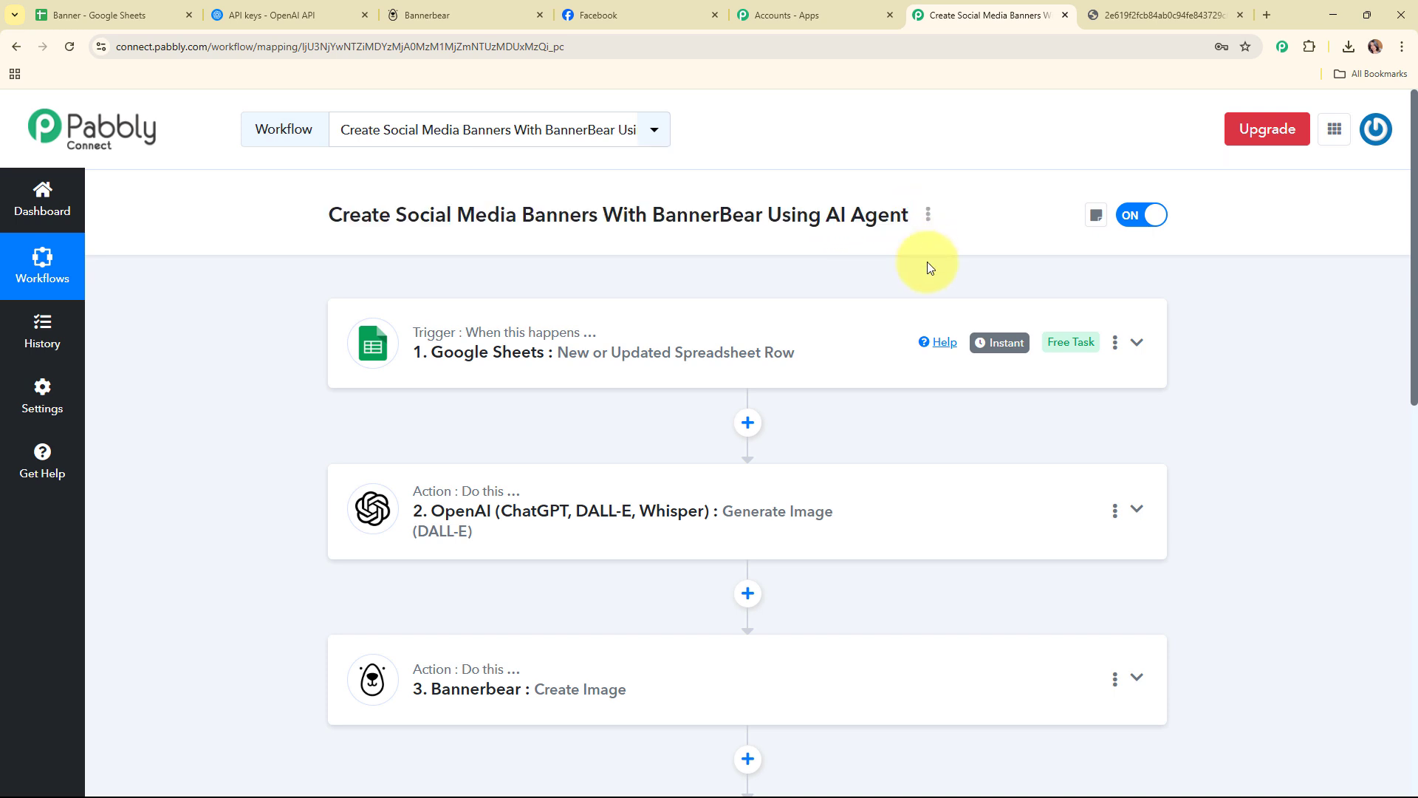